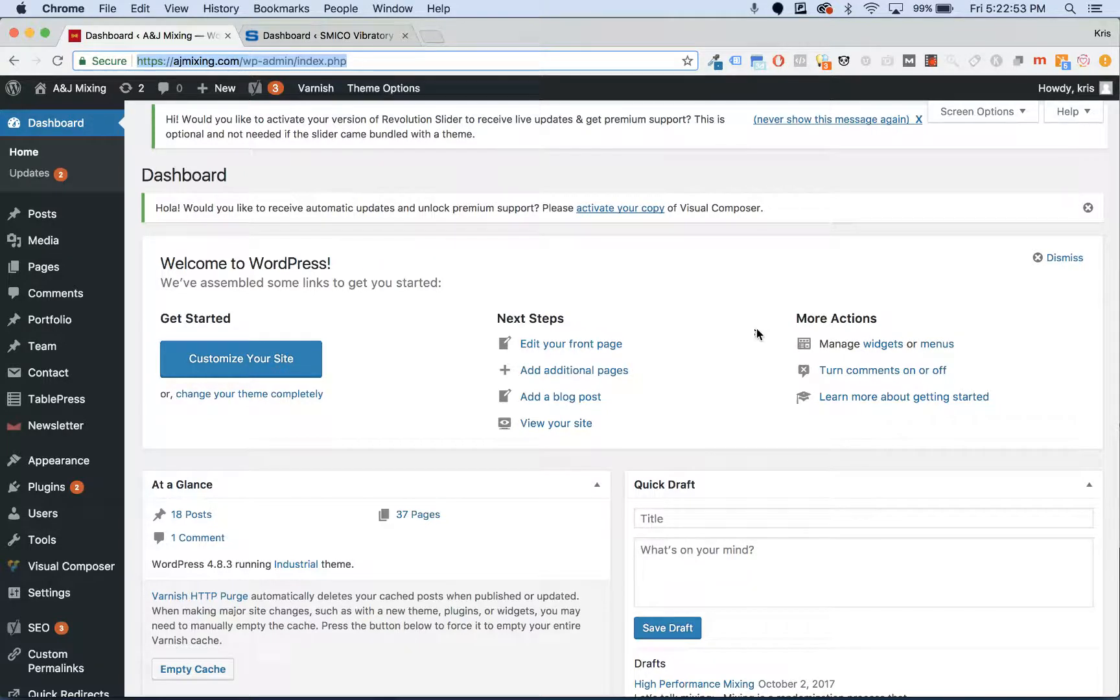
click(295, 40)
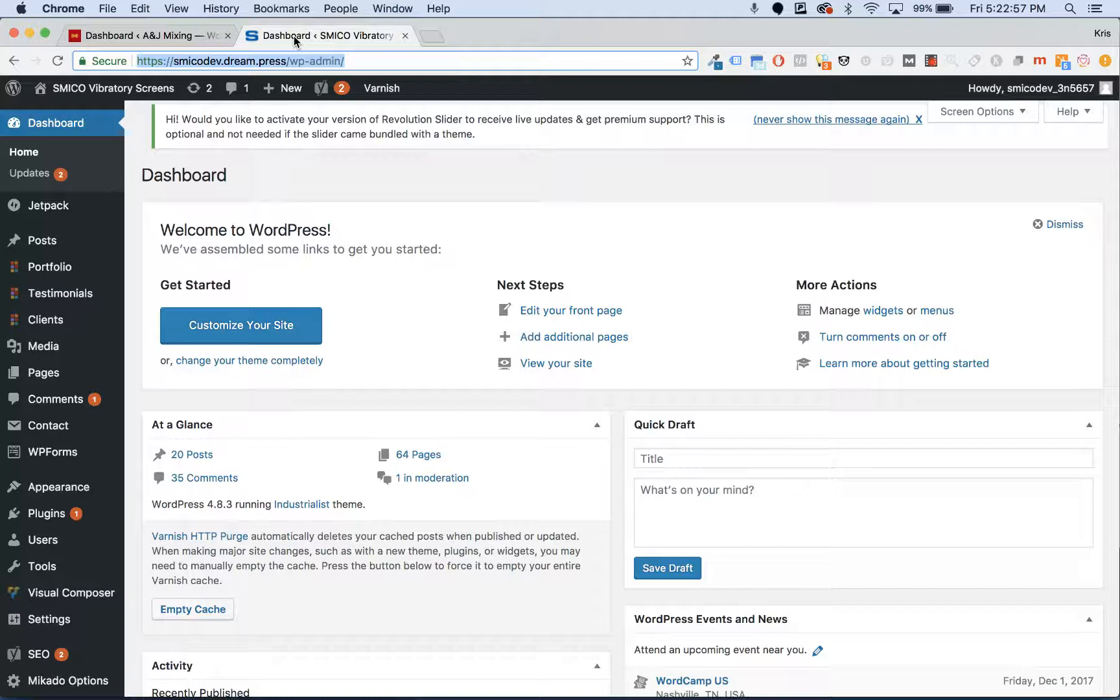
click(186, 37)
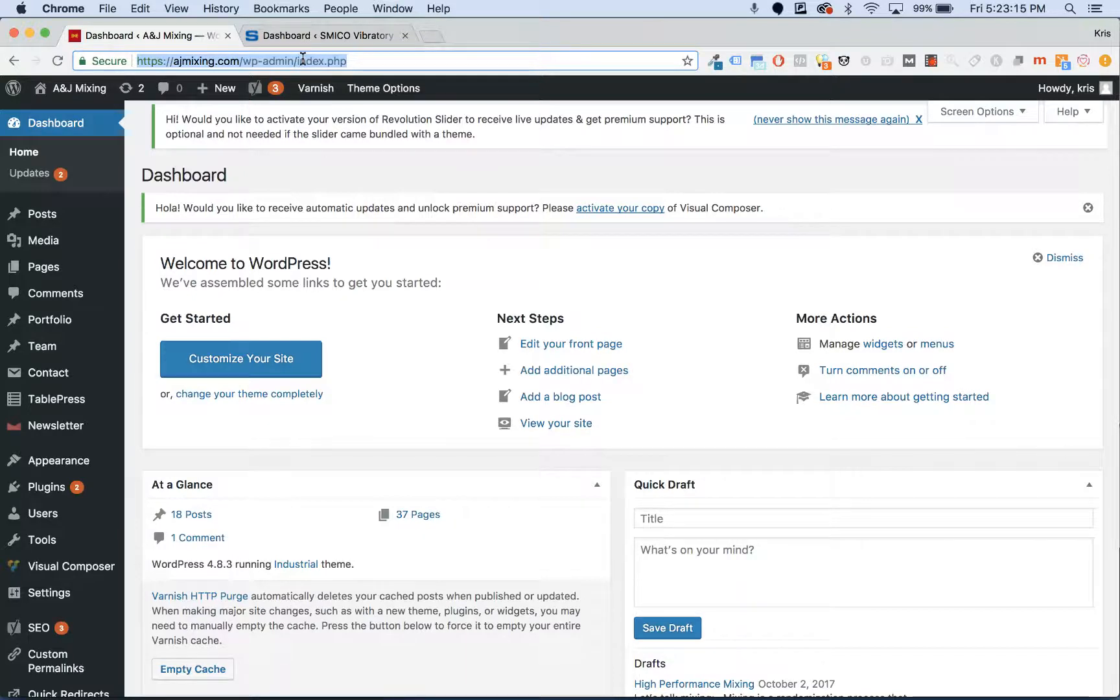
click(298, 60)
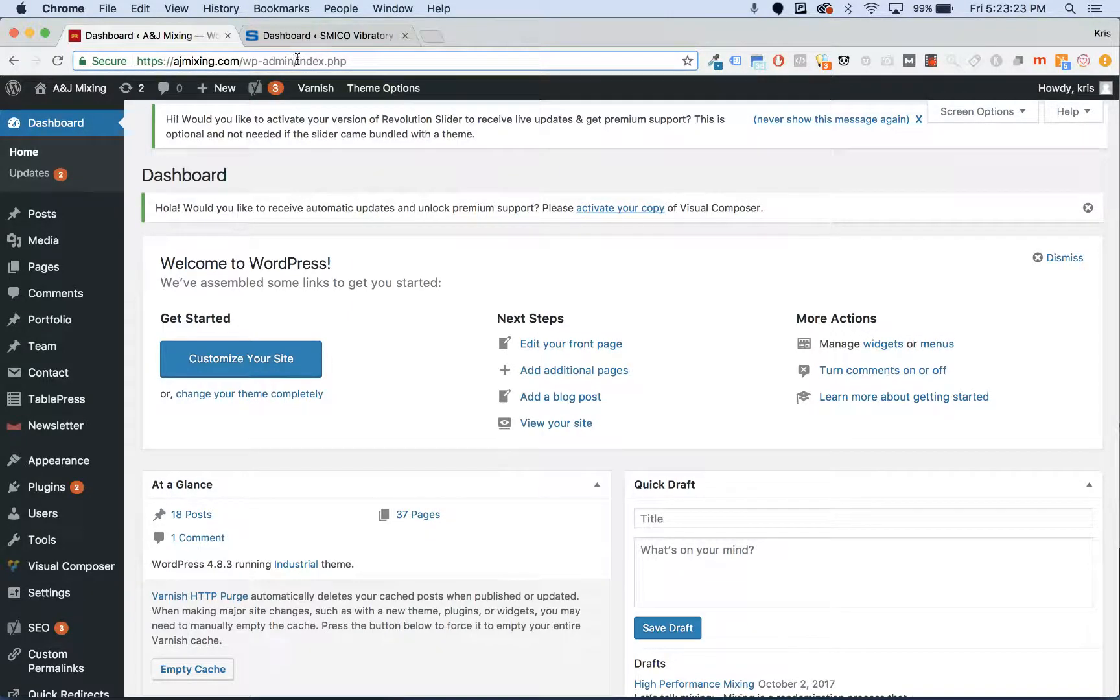
drag(298, 60, 113, 59)
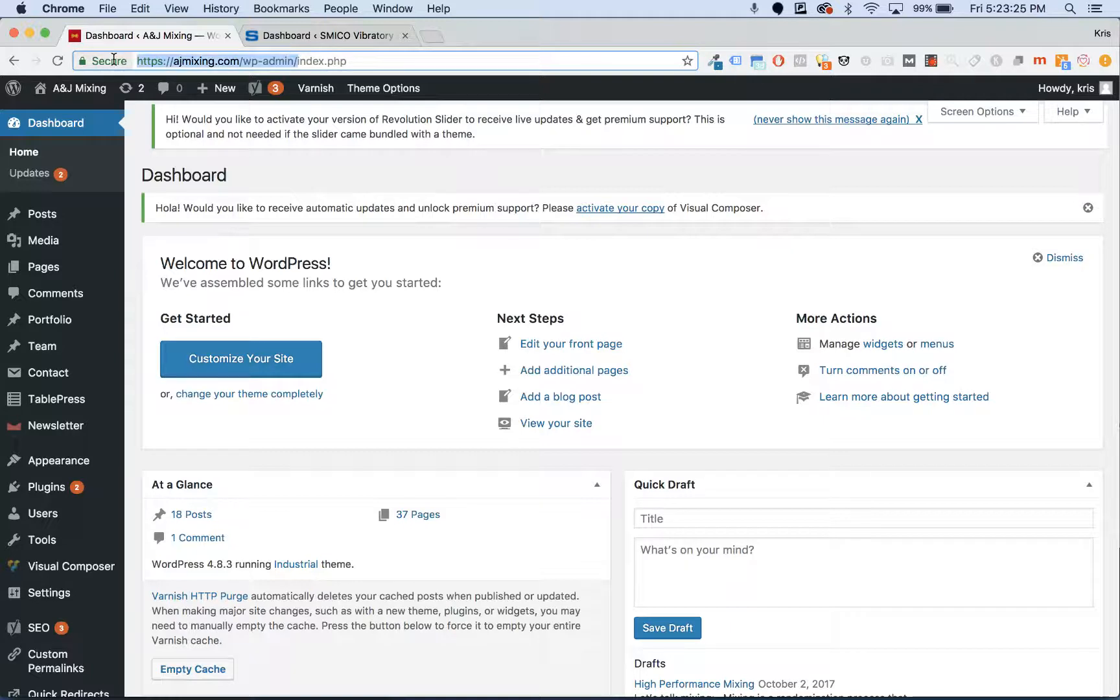
key(super+c)
key(super+shift+n)
key(super+v)
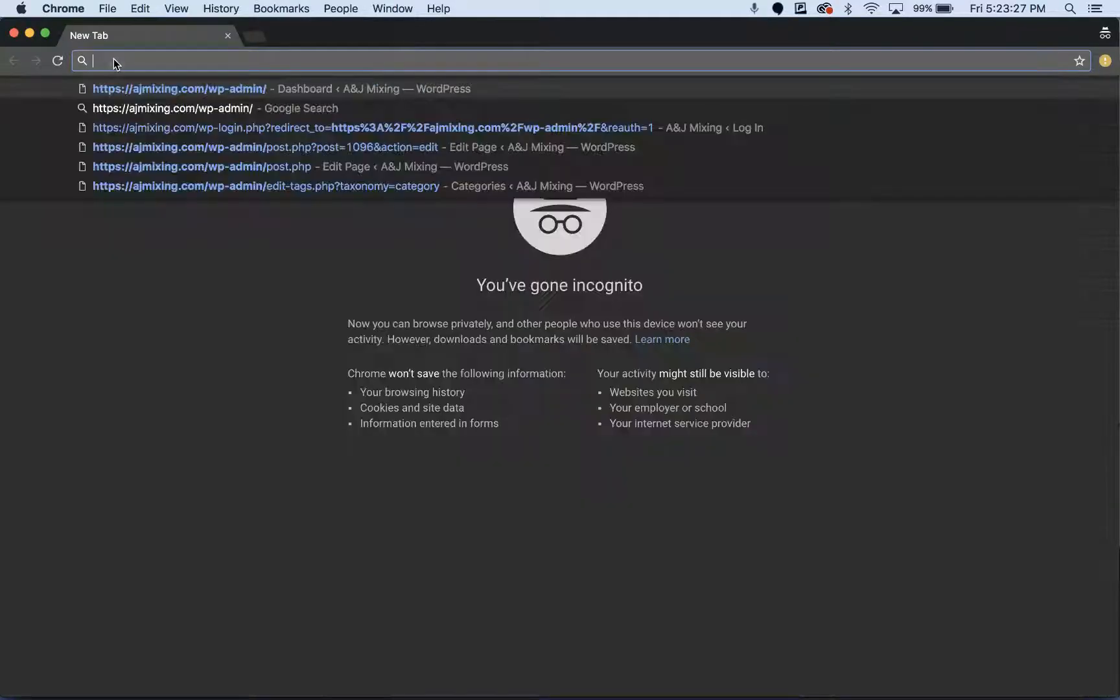
key(Return)
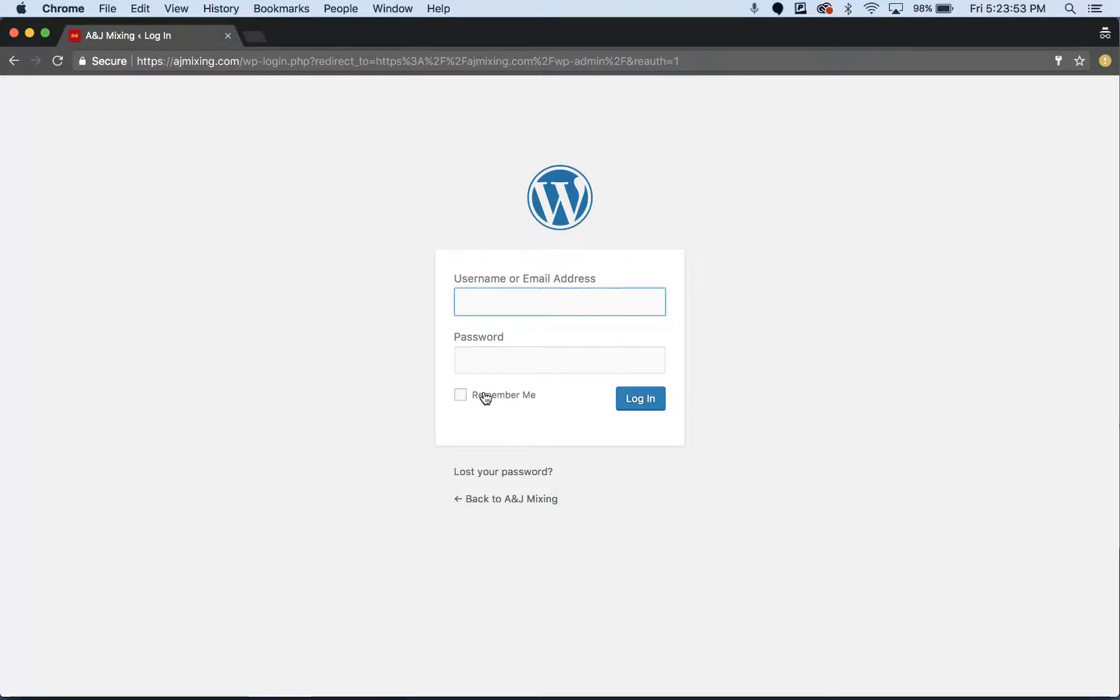
click(20, 33)
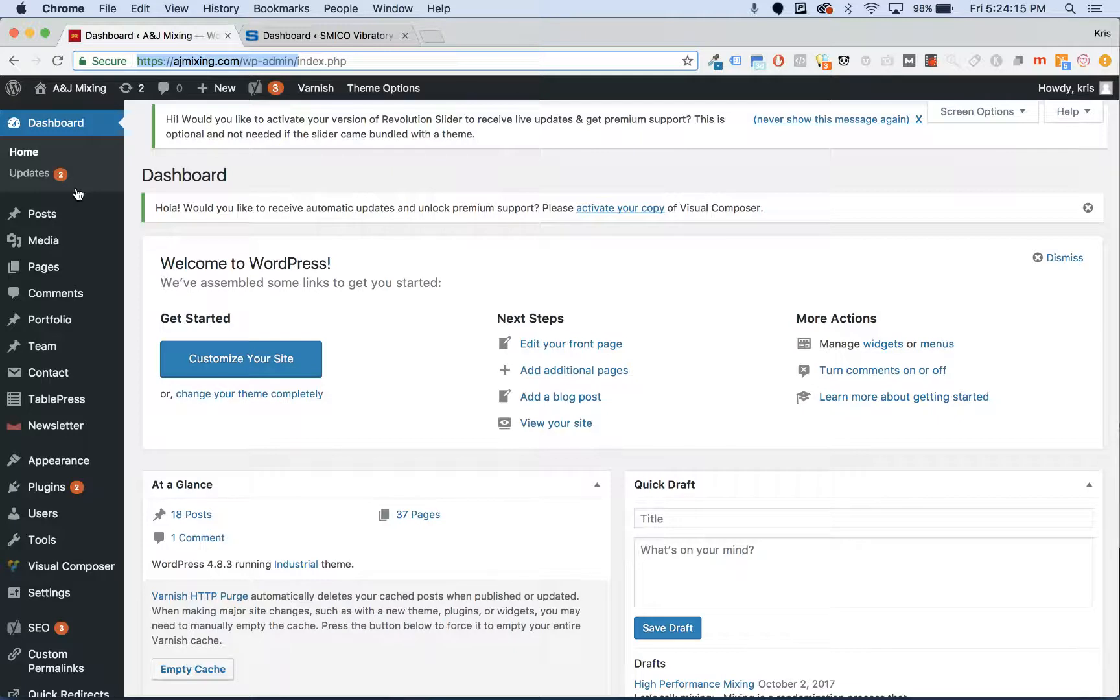
- Open the A&J Mixing All Posts list in a new tab and switch to it
mouse_move(85, 496)
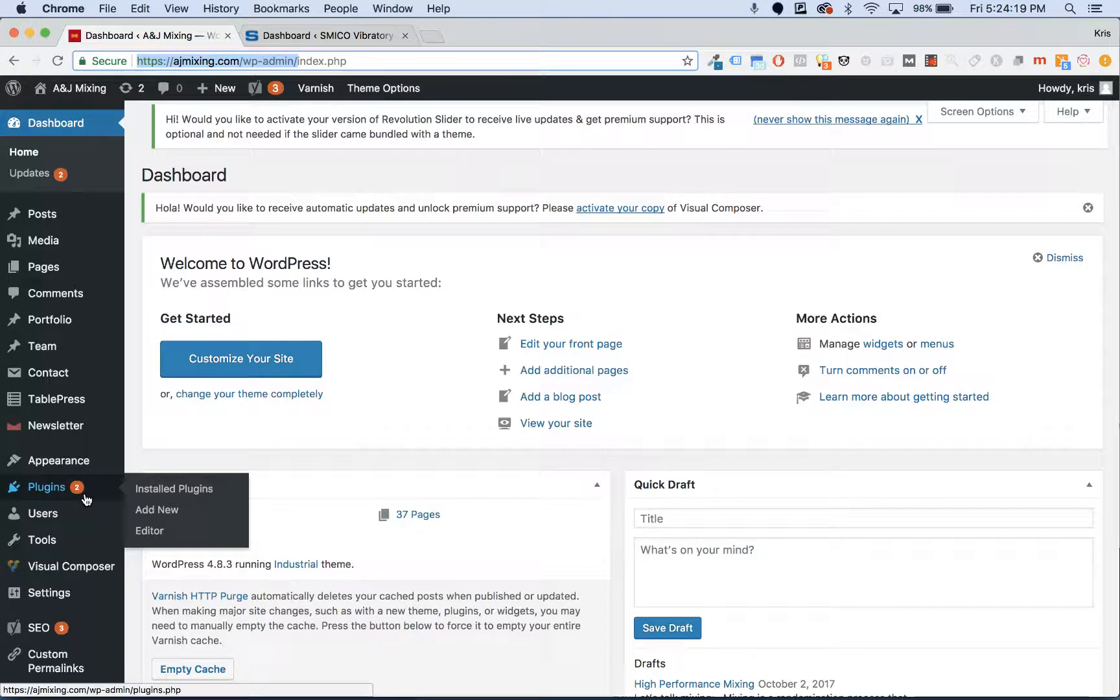
mouse_move(81, 212)
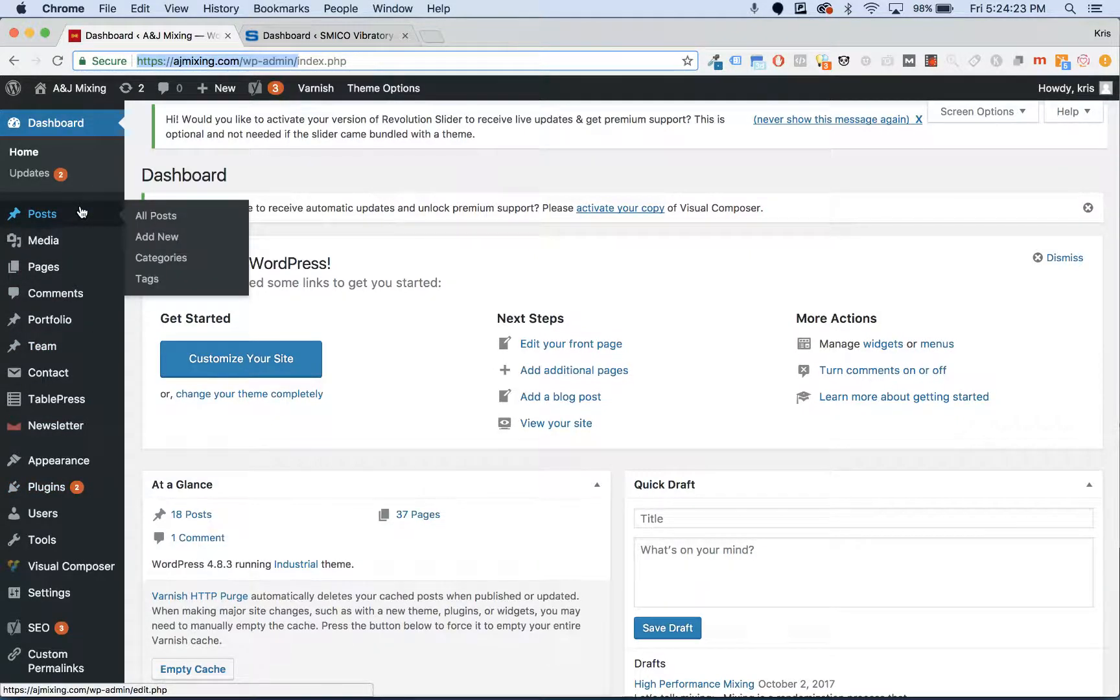
mouse_move(70, 267)
super+click(76, 223)
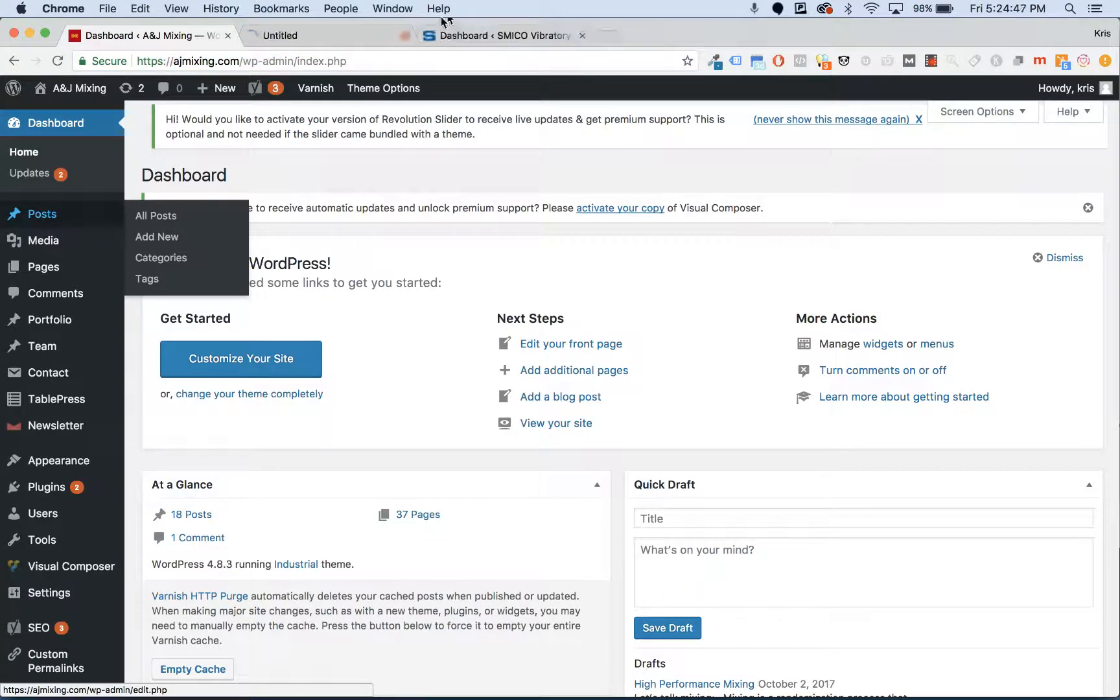
click(350, 34)
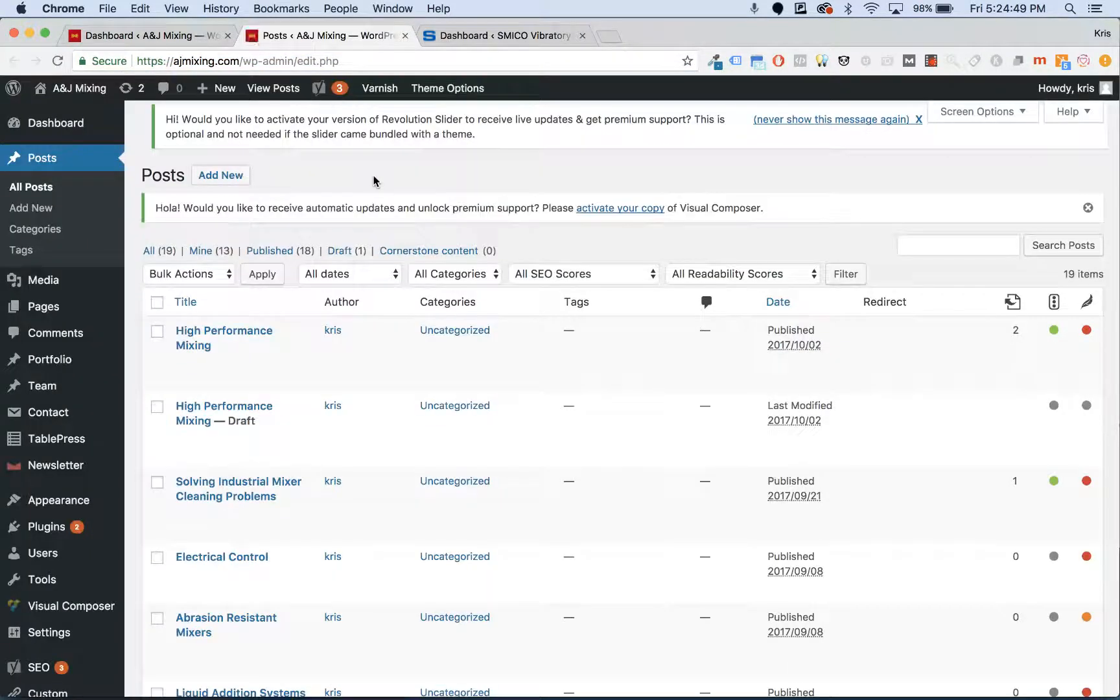
- Open the post 'Solving Industrial Mixer Cleaning Problems' for editing from the posts list
scroll(388, 280, down, 5)
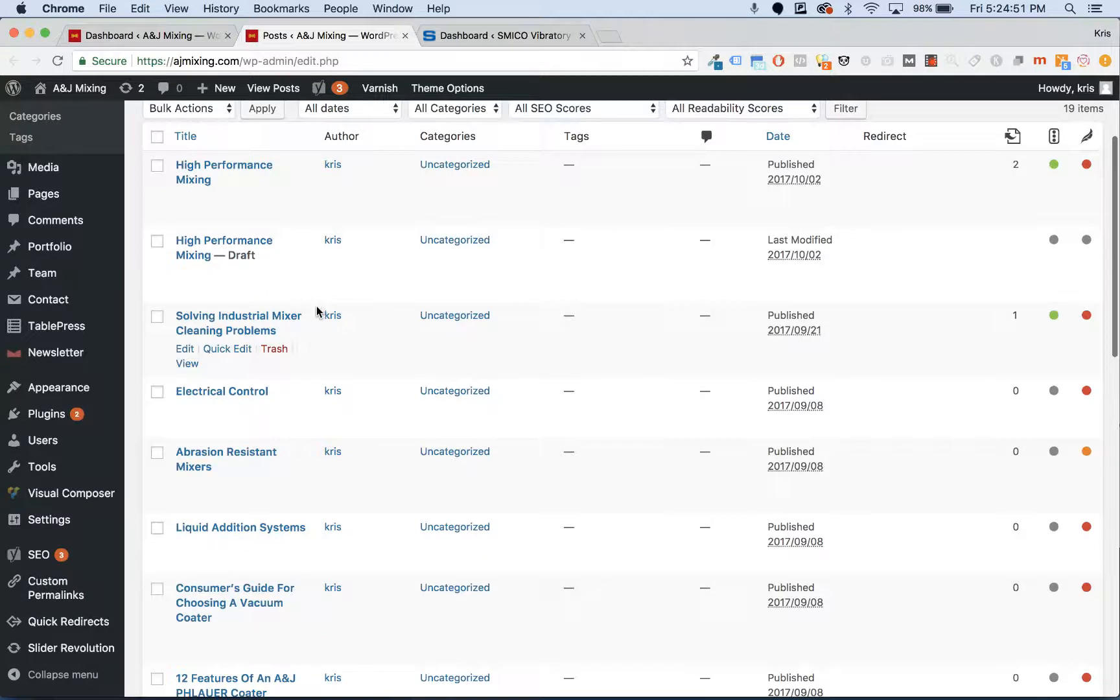
scroll(318, 312, down, 4)
scroll(814, 309, up, 5)
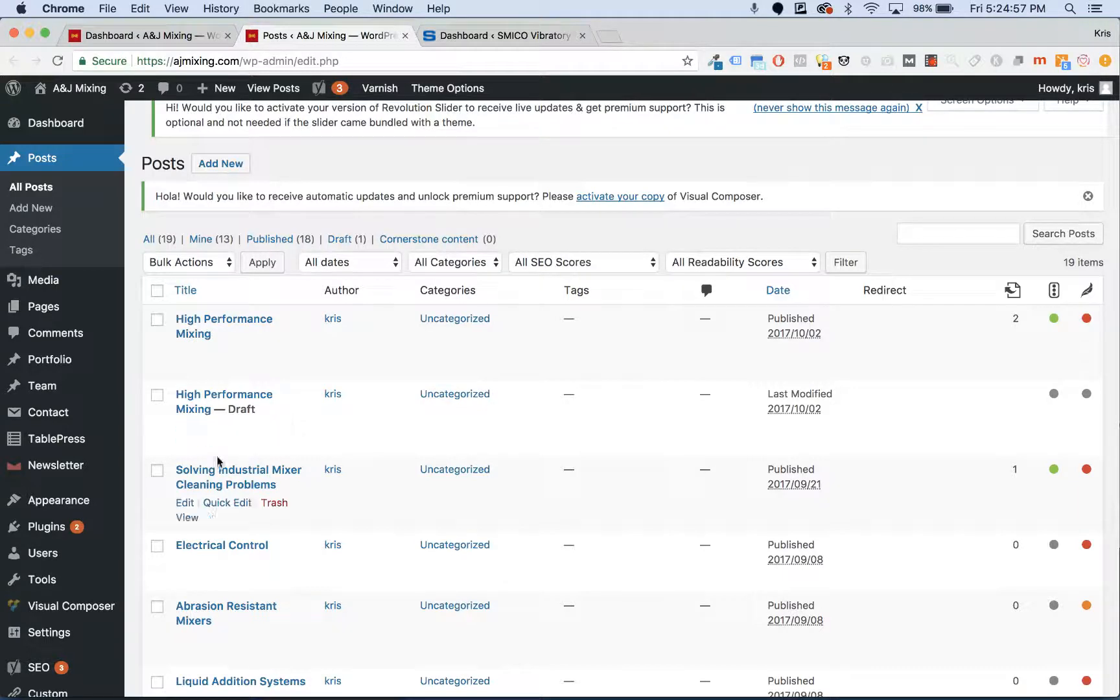
click(185, 504)
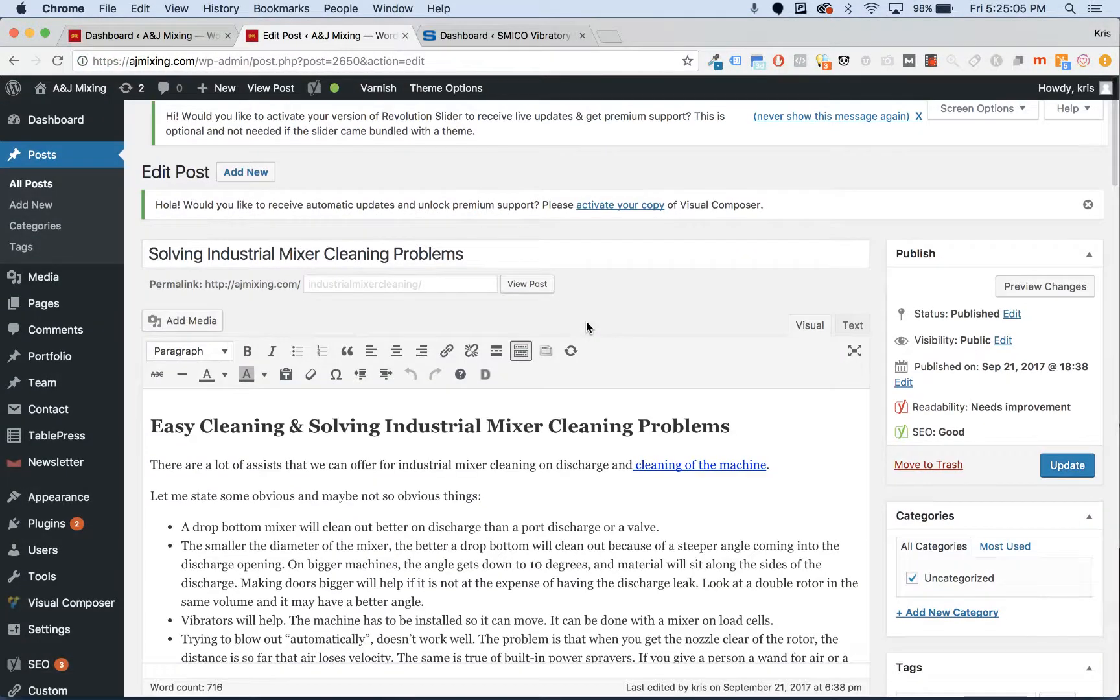
- Select the post's main heading and check its Format options without changing them
scroll(587, 321, down, 5)
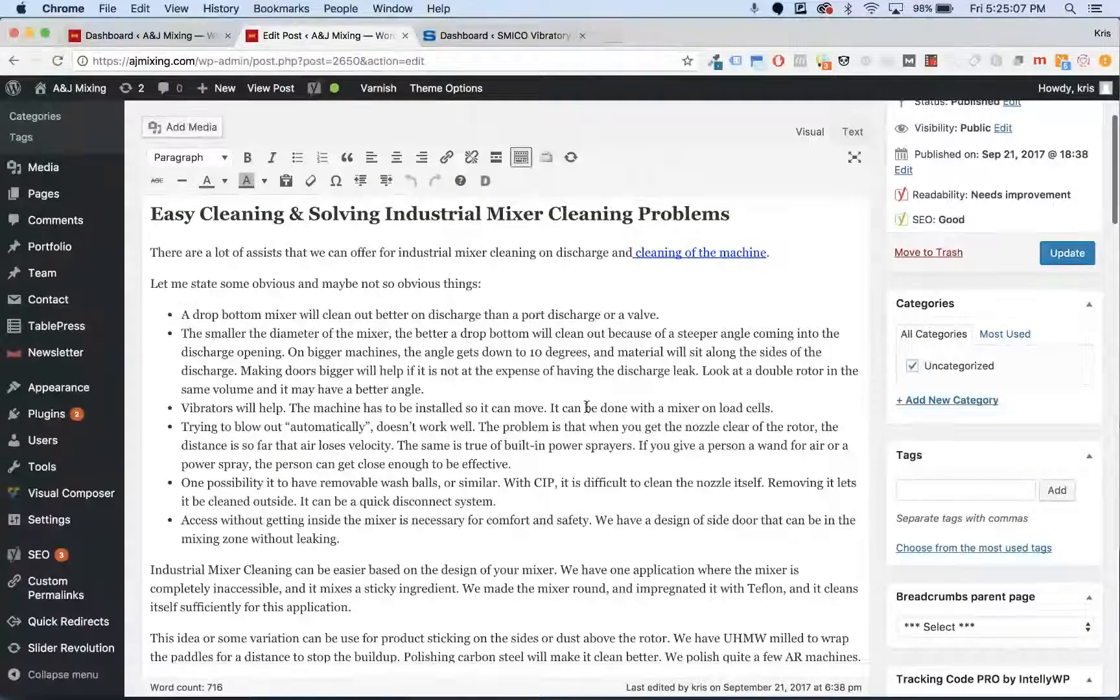
scroll(590, 398, down, 7)
scroll(590, 398, up, 12)
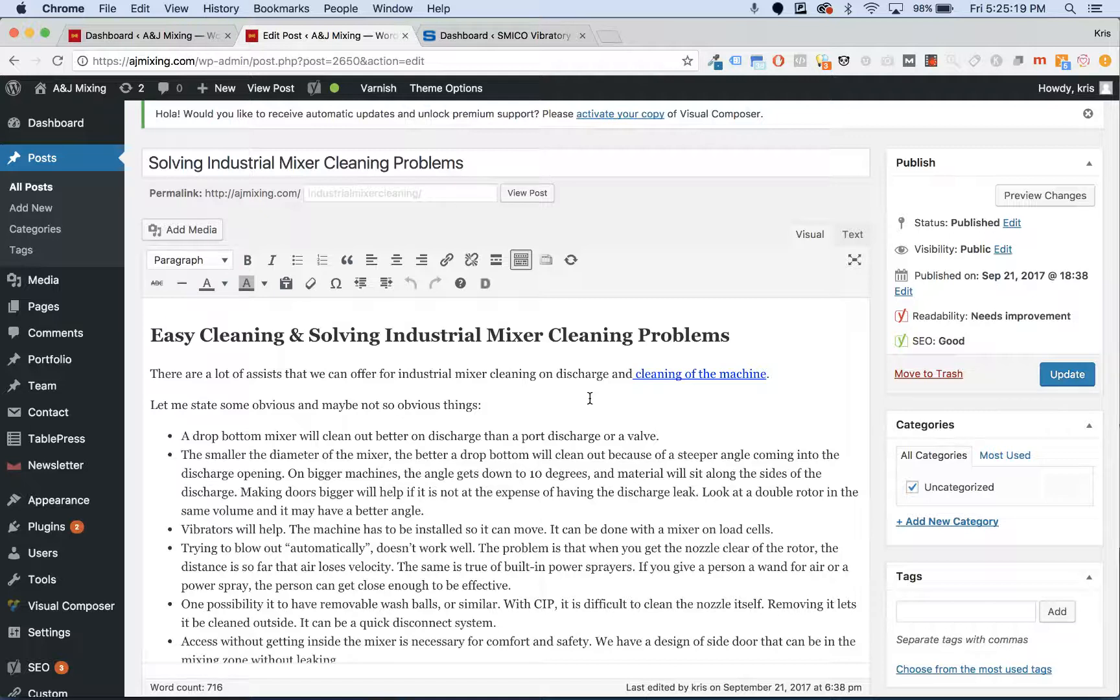
click(731, 331)
shift+click(150, 335)
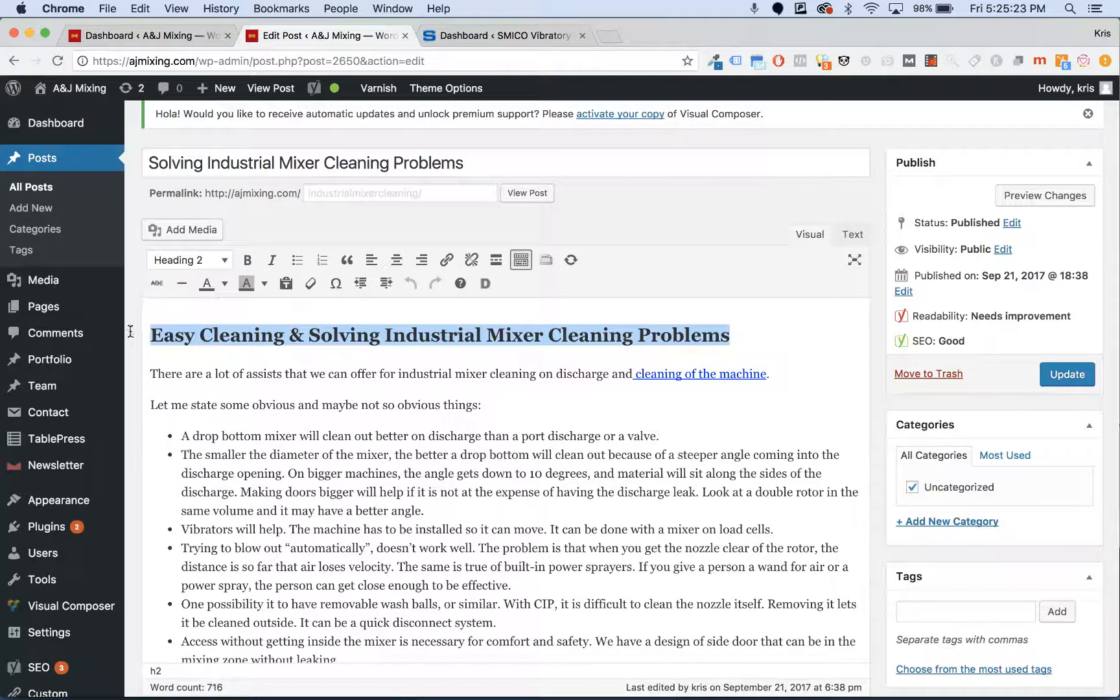
click(220, 262)
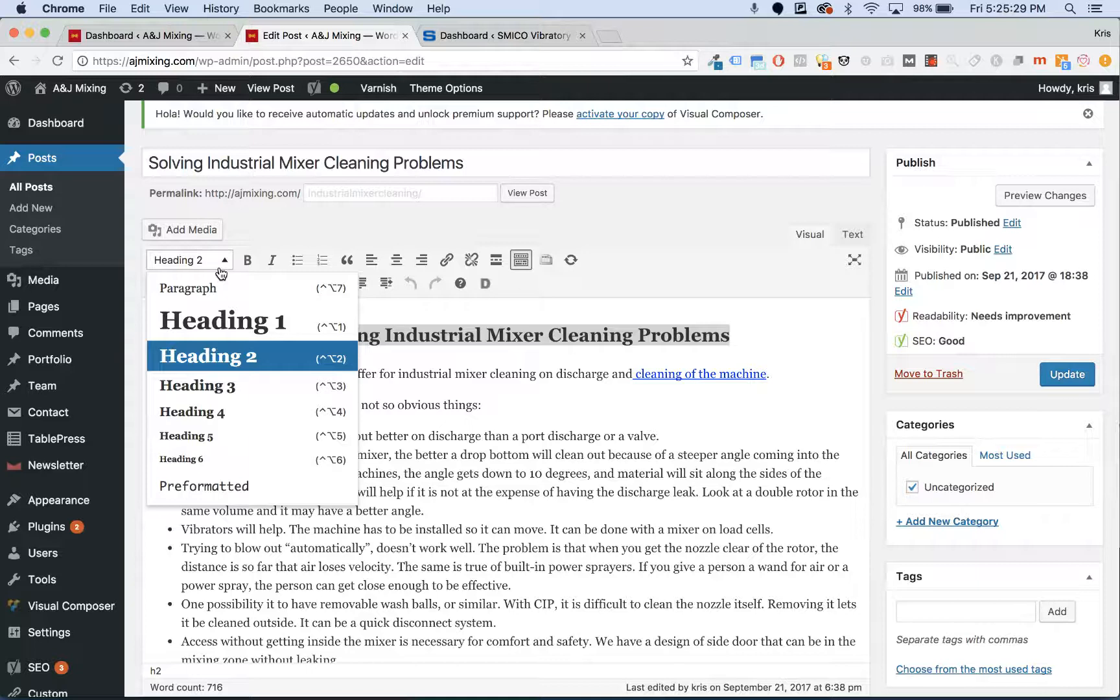
click(415, 376)
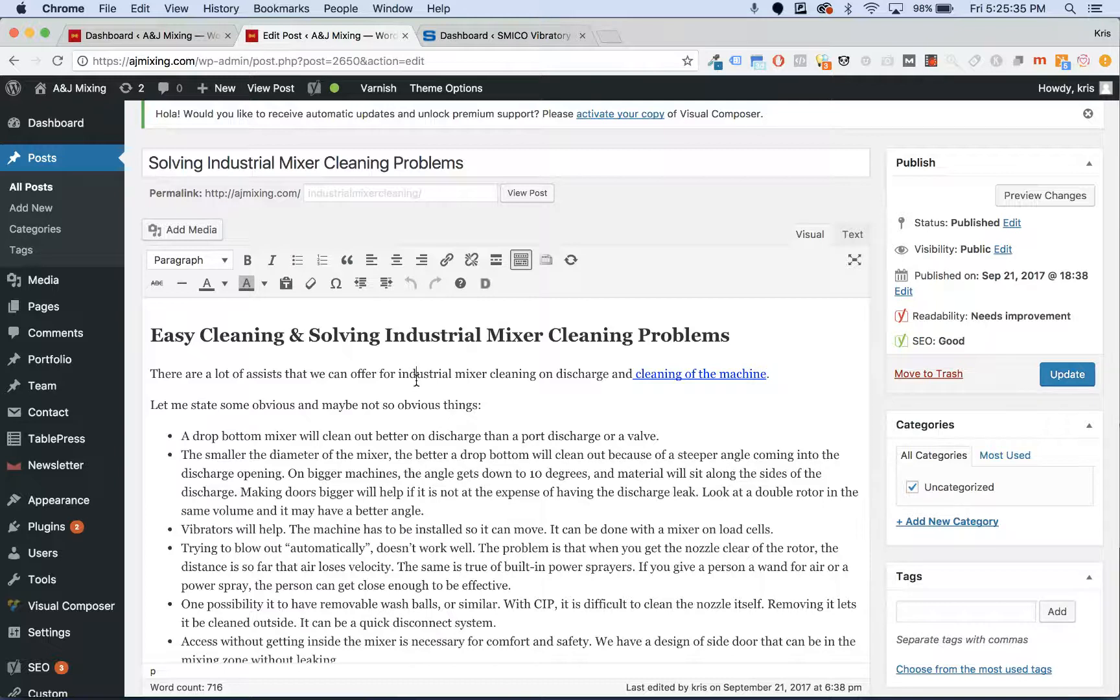
- Check the paragraph's Format options, leave them unchanged, and return the caret to the heading
click(180, 261)
click(484, 407)
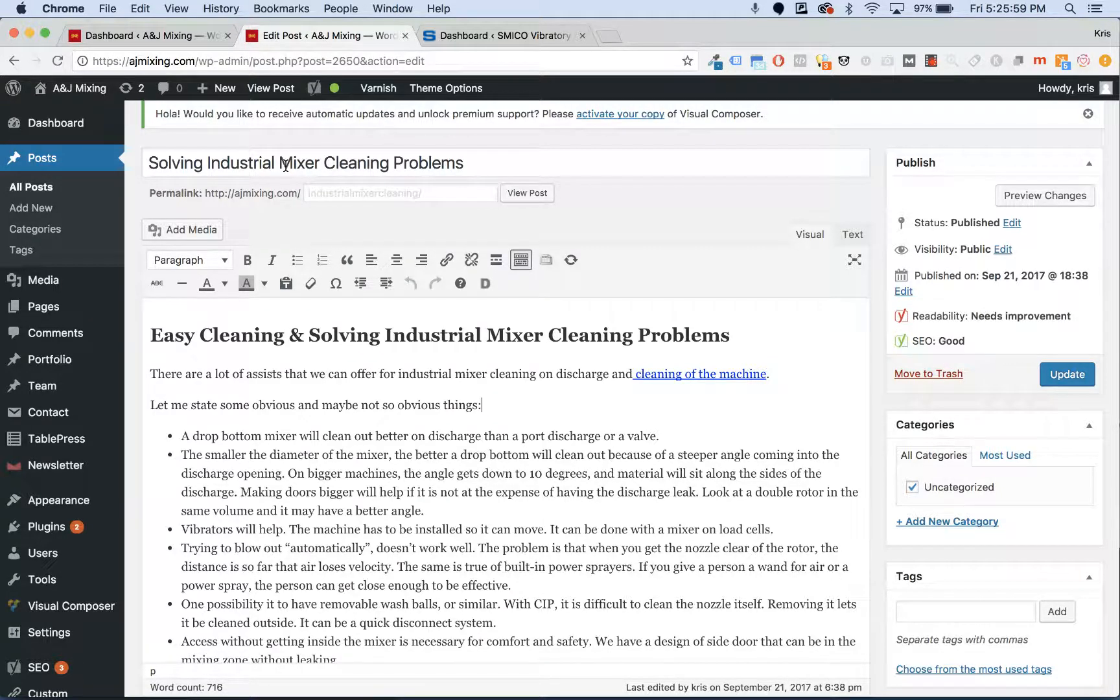
click(420, 331)
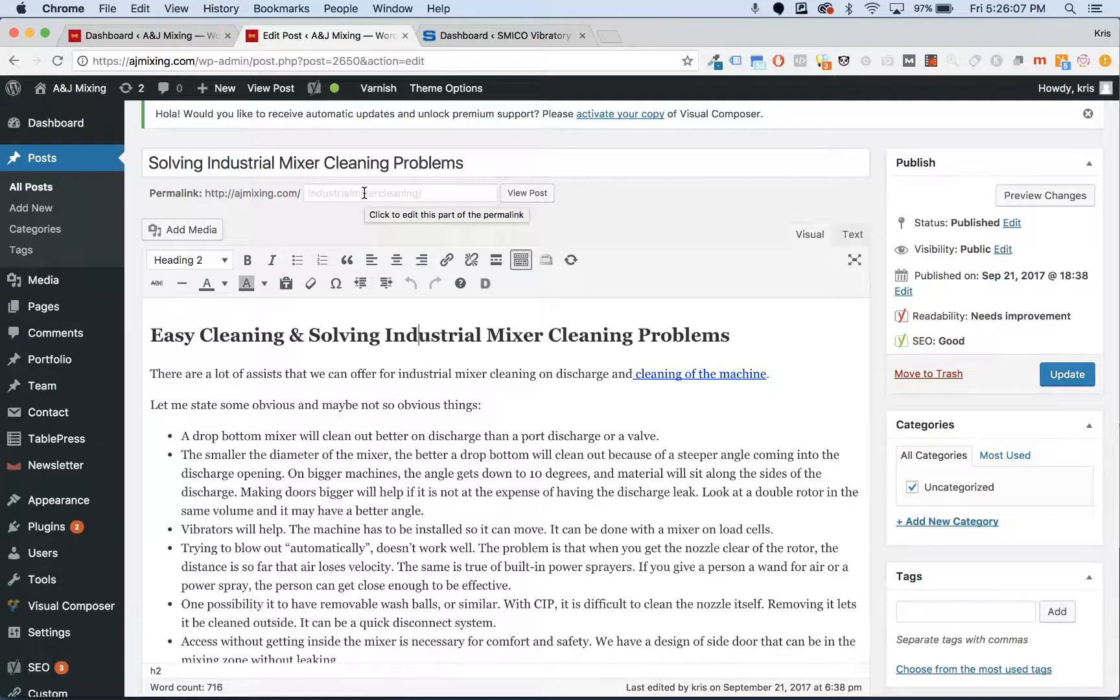
- Select the words 'industrial mixer' in the post's opening sentence
scroll(364, 193, down, 5)
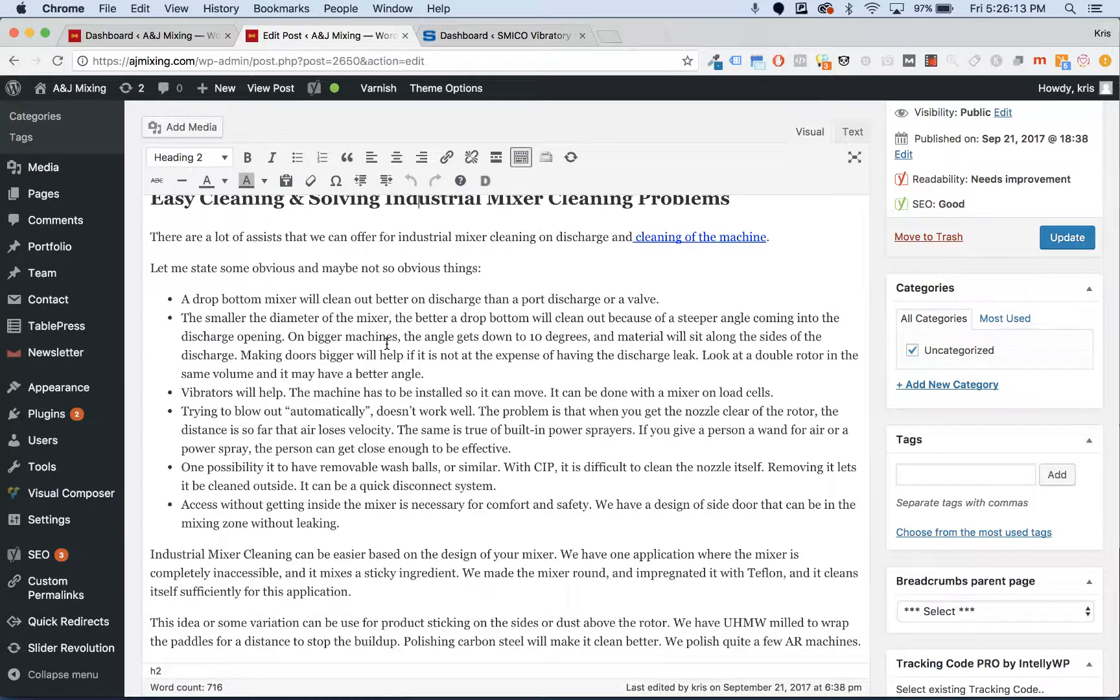
scroll(387, 344, up, 1)
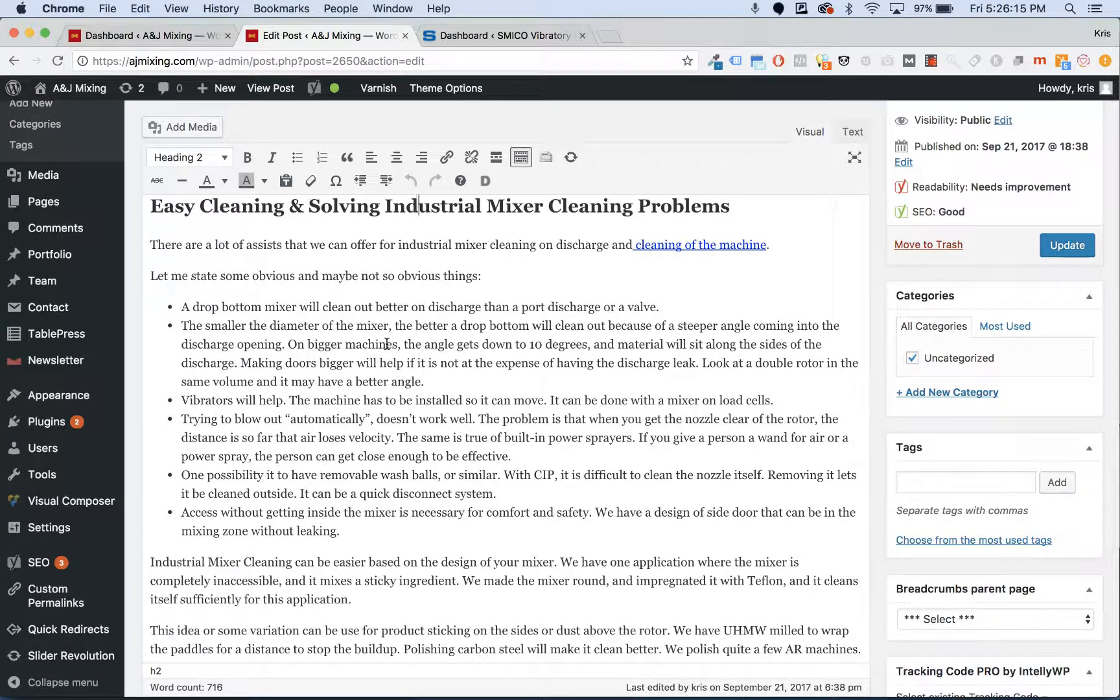
scroll(387, 344, up, 1)
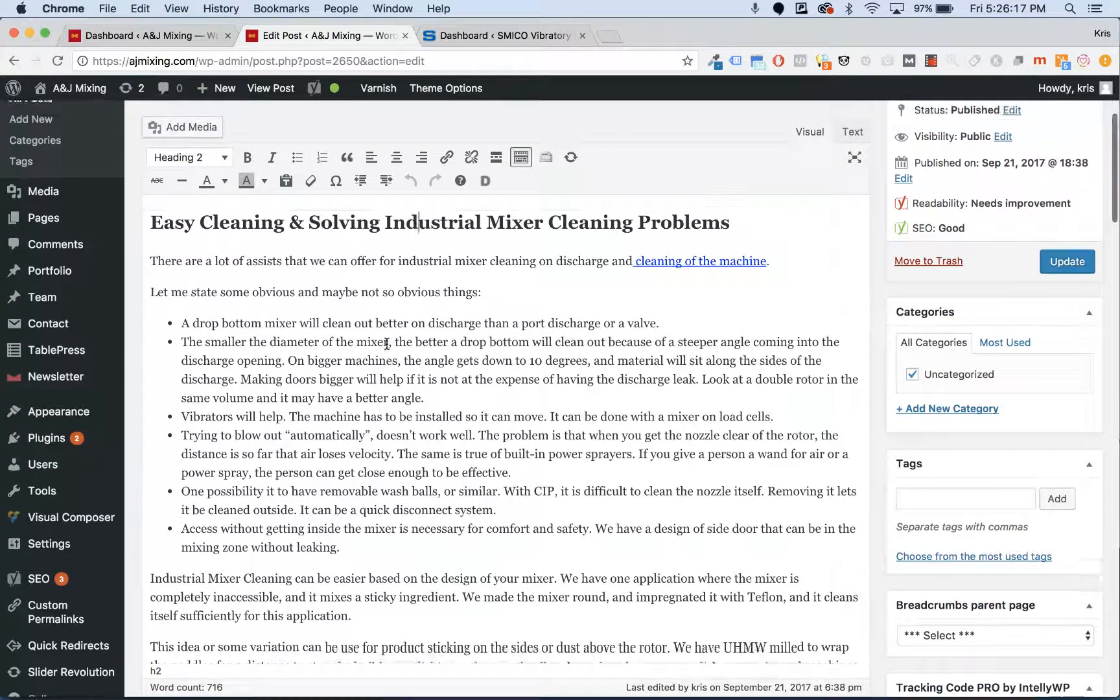
scroll(387, 344, up, 1)
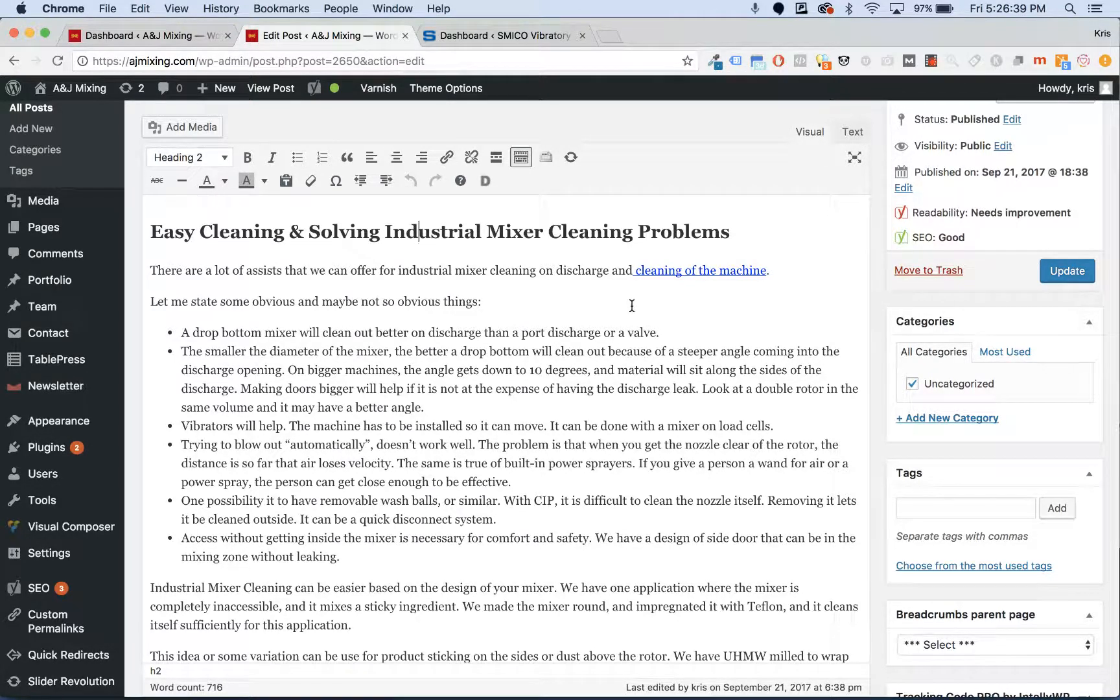
drag(486, 270, 398, 273)
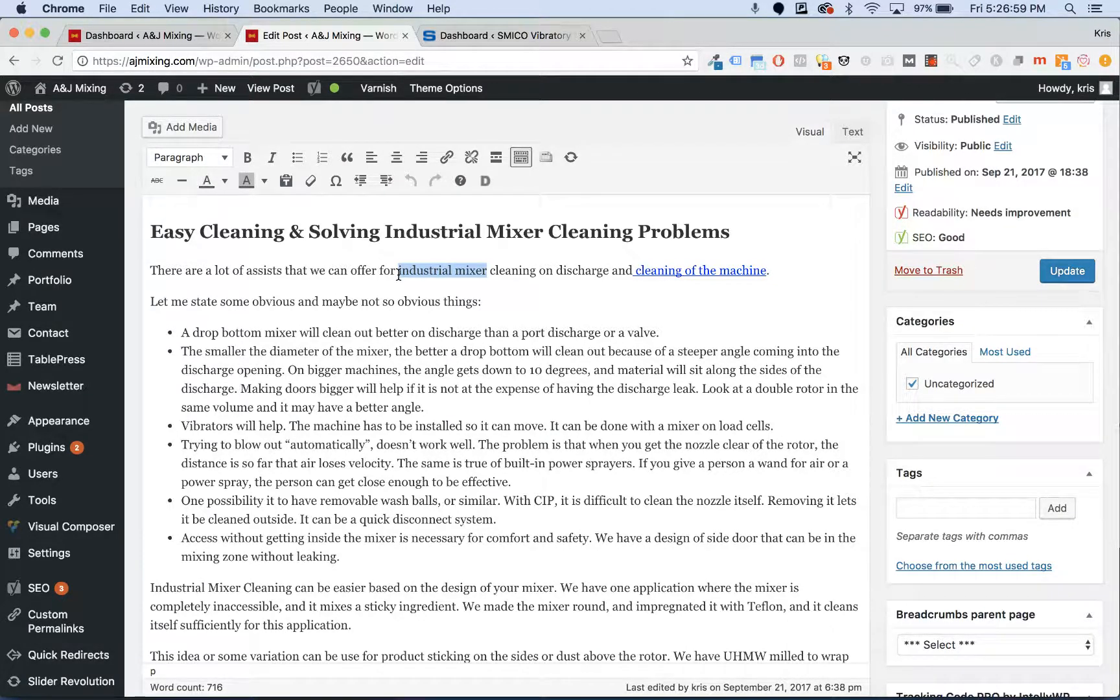
click(447, 159)
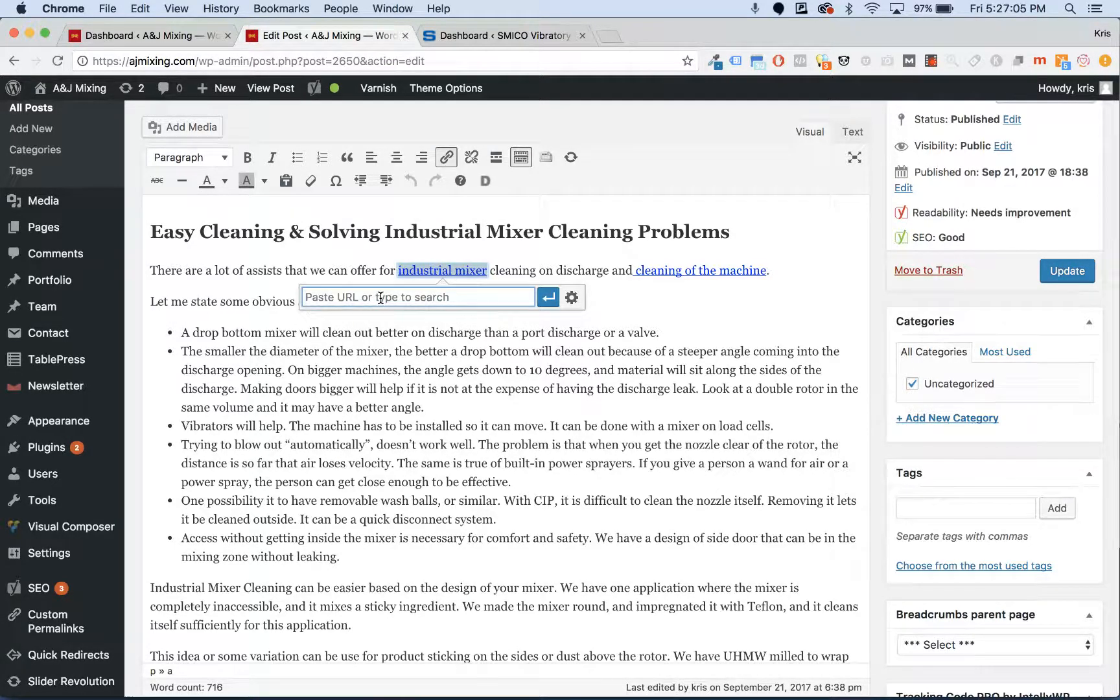
click(380, 368)
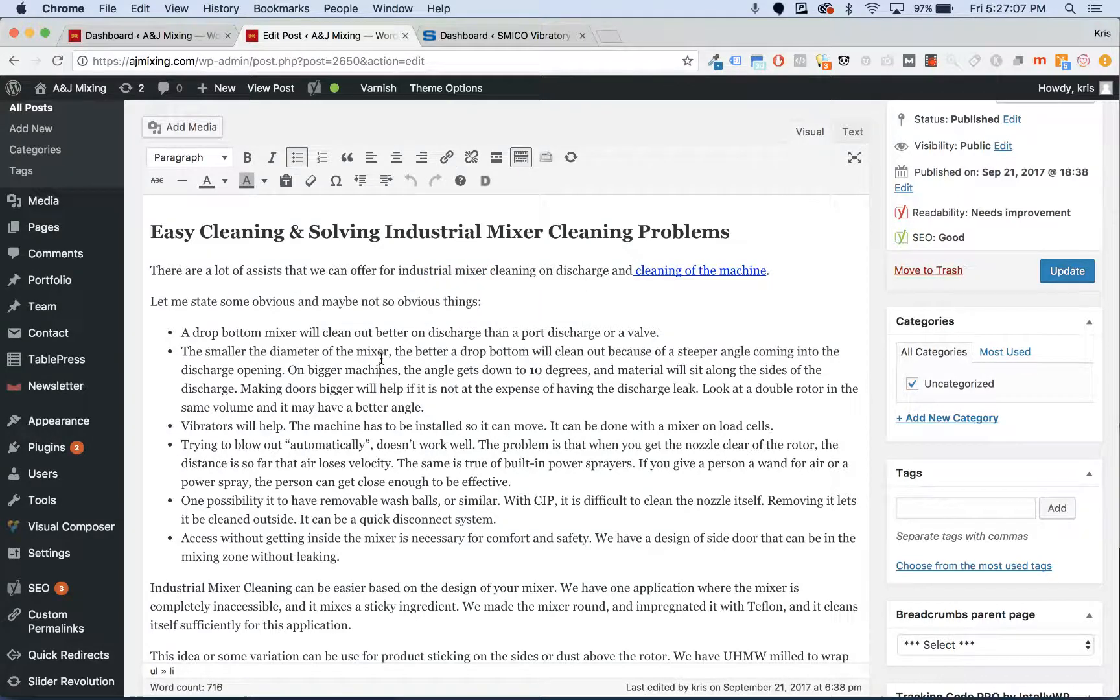
drag(487, 272, 398, 272)
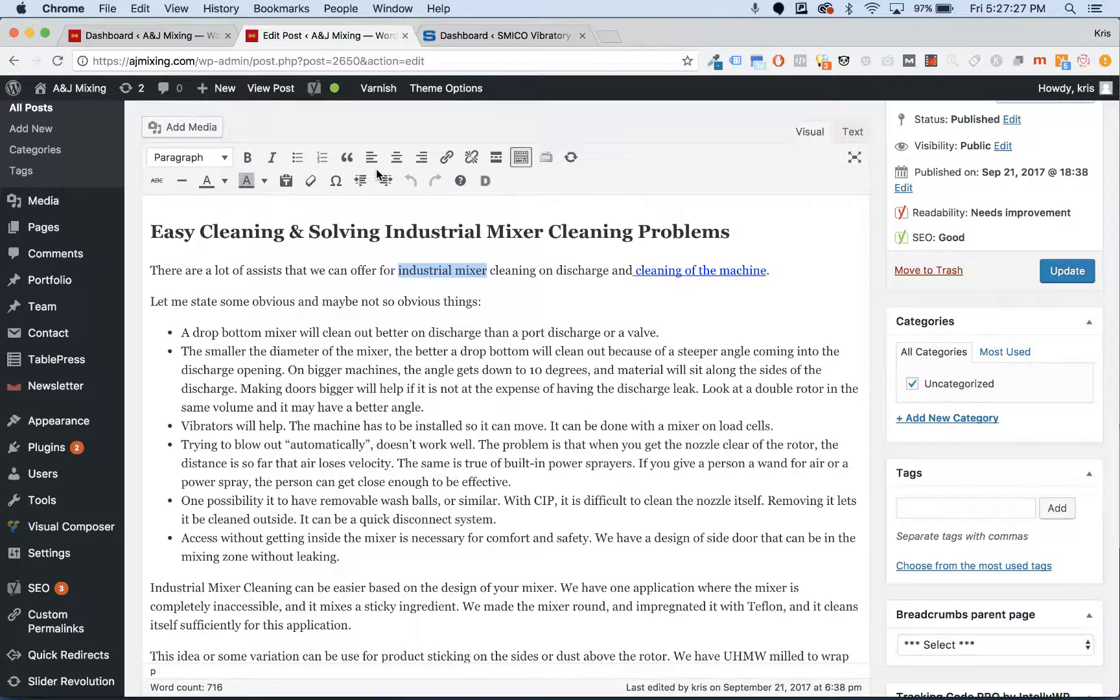
click(224, 183)
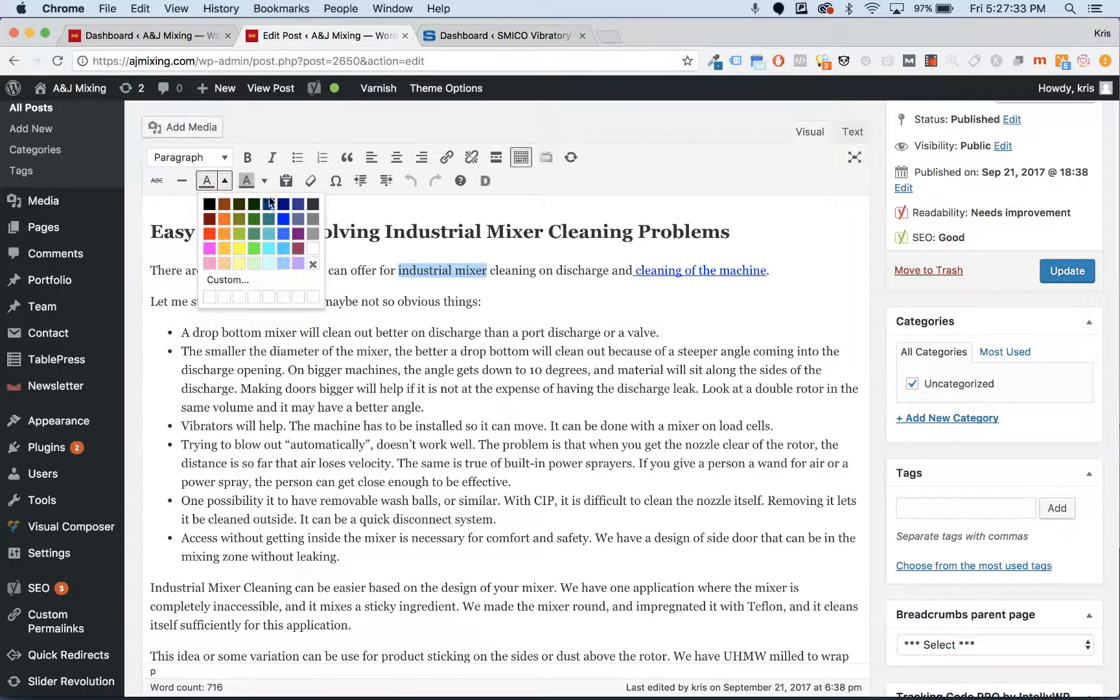
click(239, 281)
double_click(688, 402)
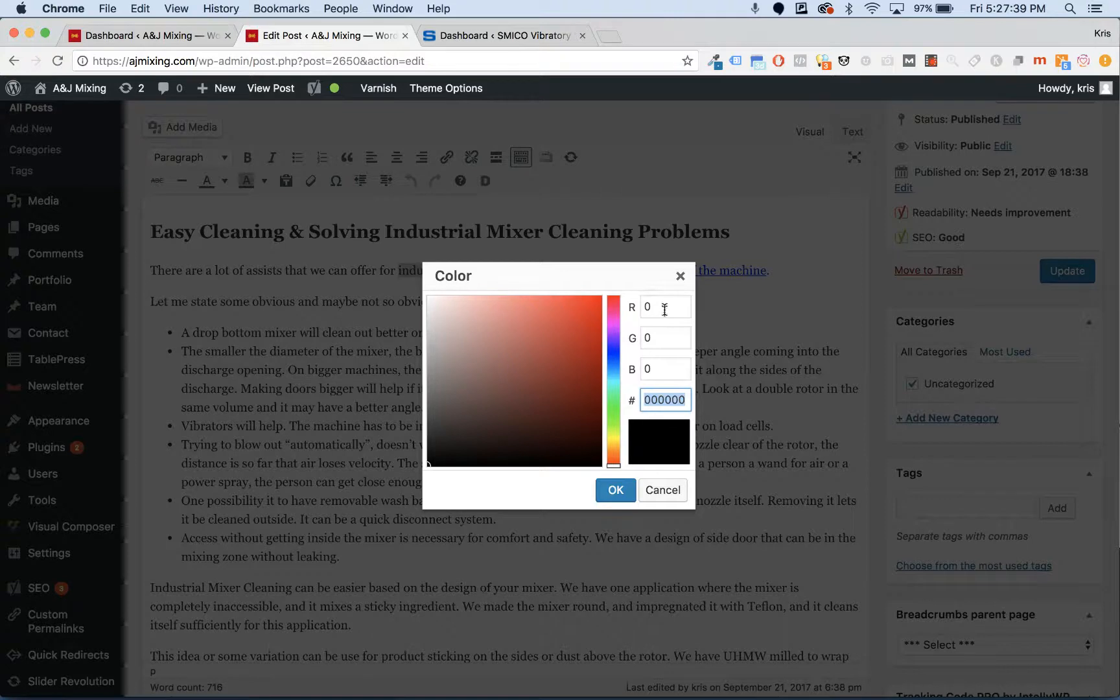
click(663, 489)
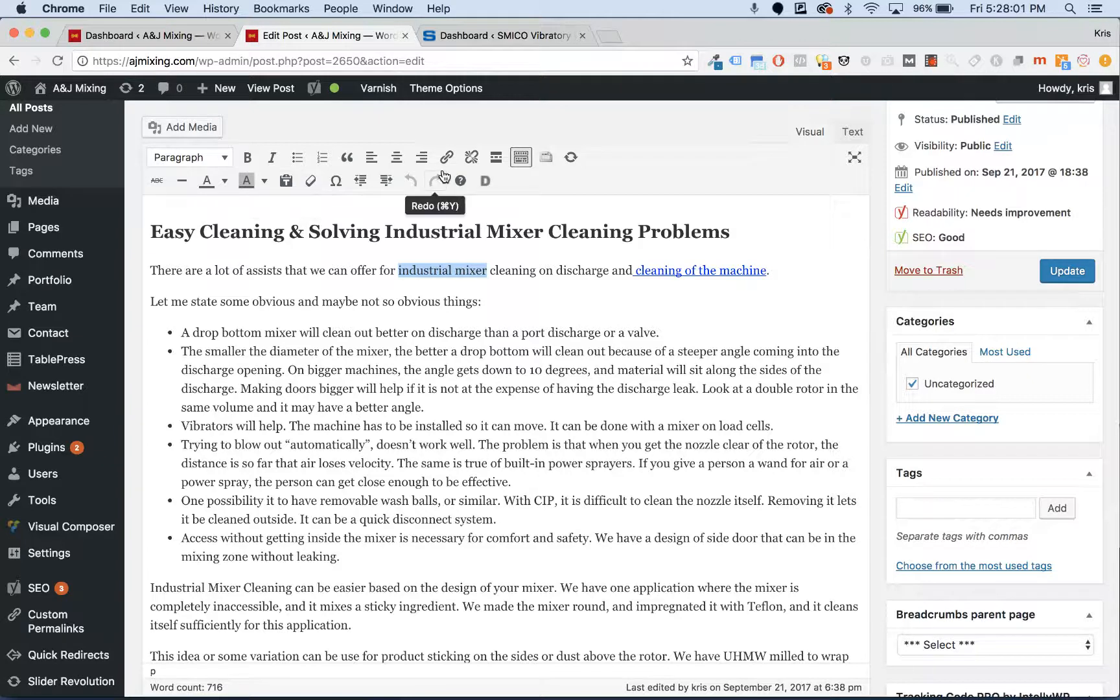
- Insert one empty paragraph after the paragraph ending 'sufficiently for this application.'
scroll(444, 175, up, 3)
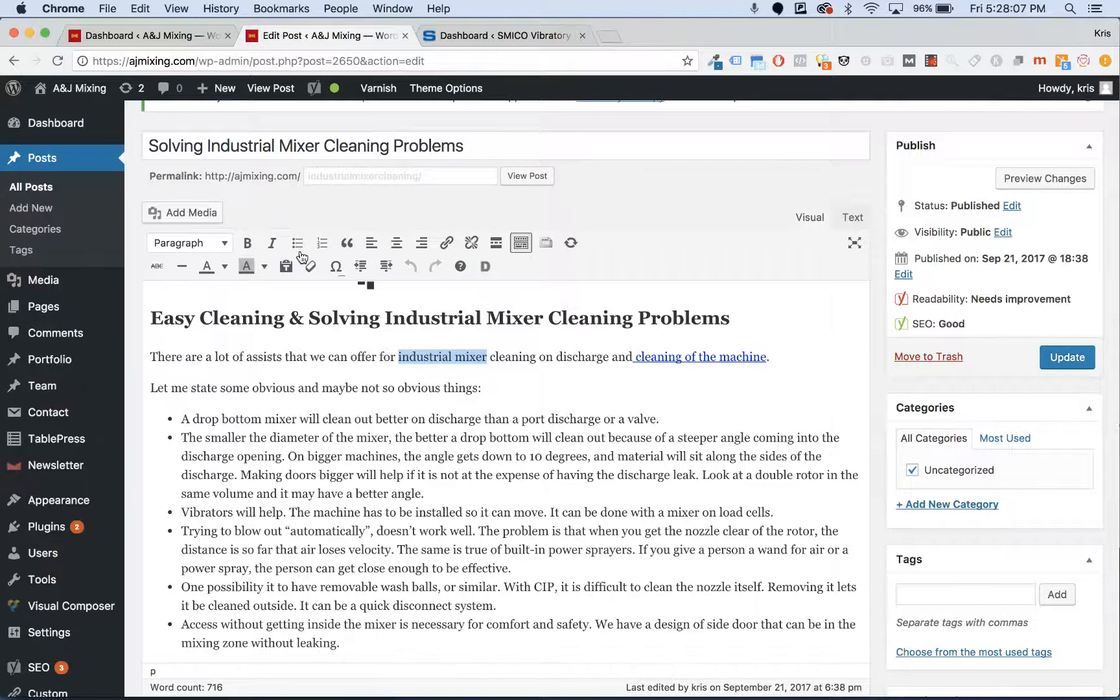
scroll(529, 449, down, 5)
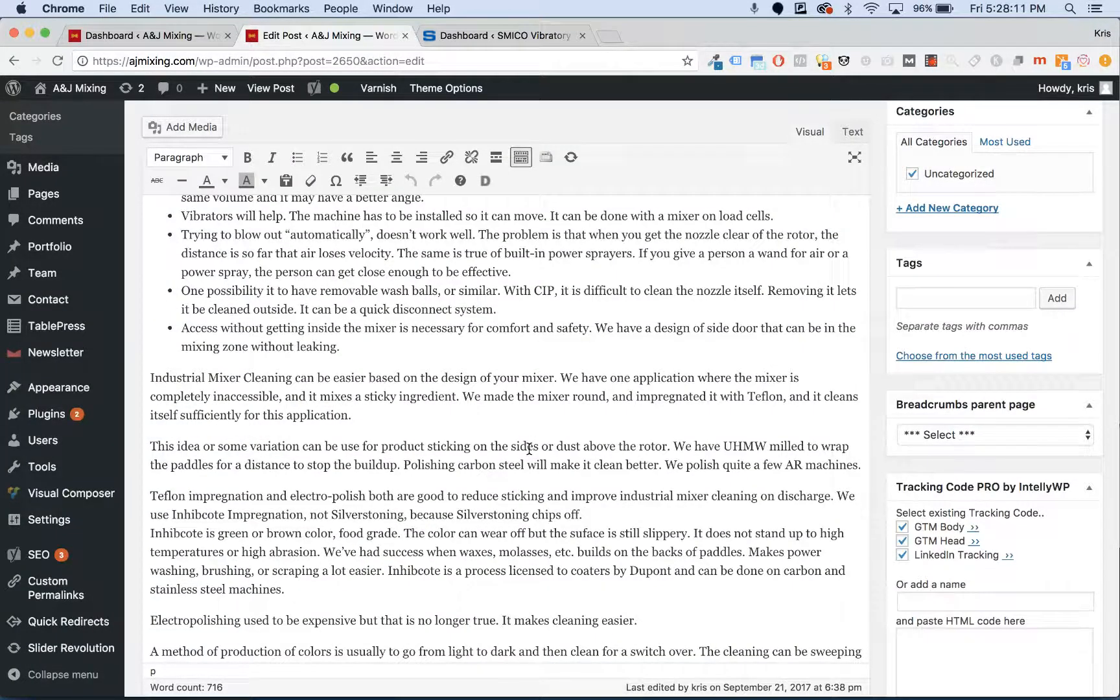
scroll(529, 448, up, 5)
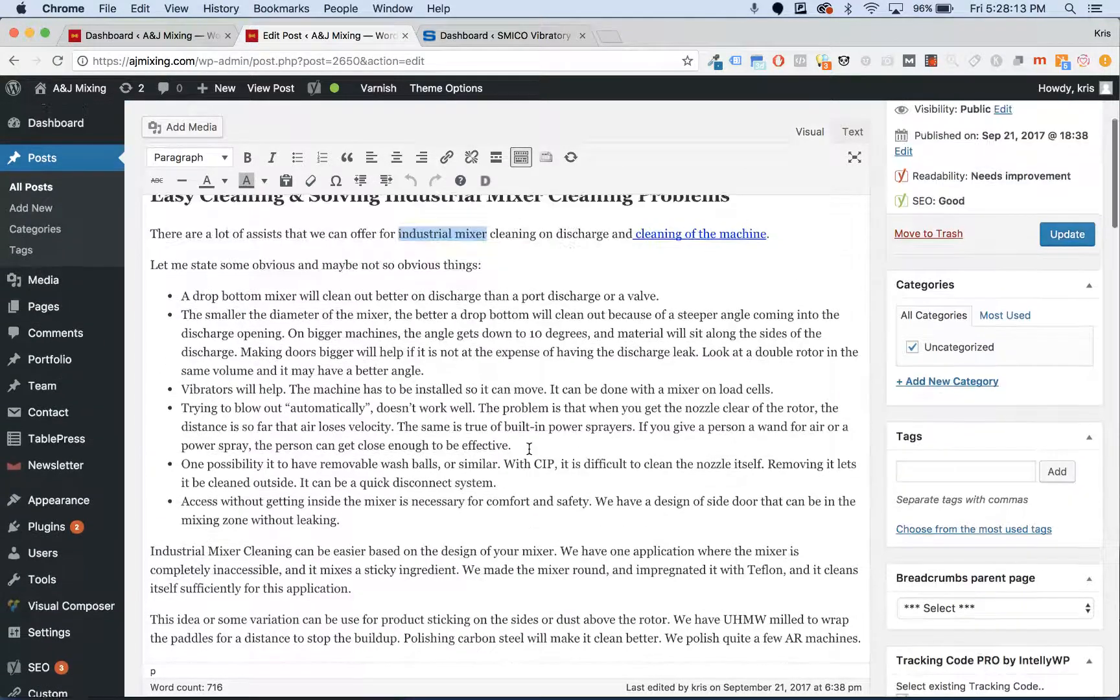
scroll(529, 449, down, 3)
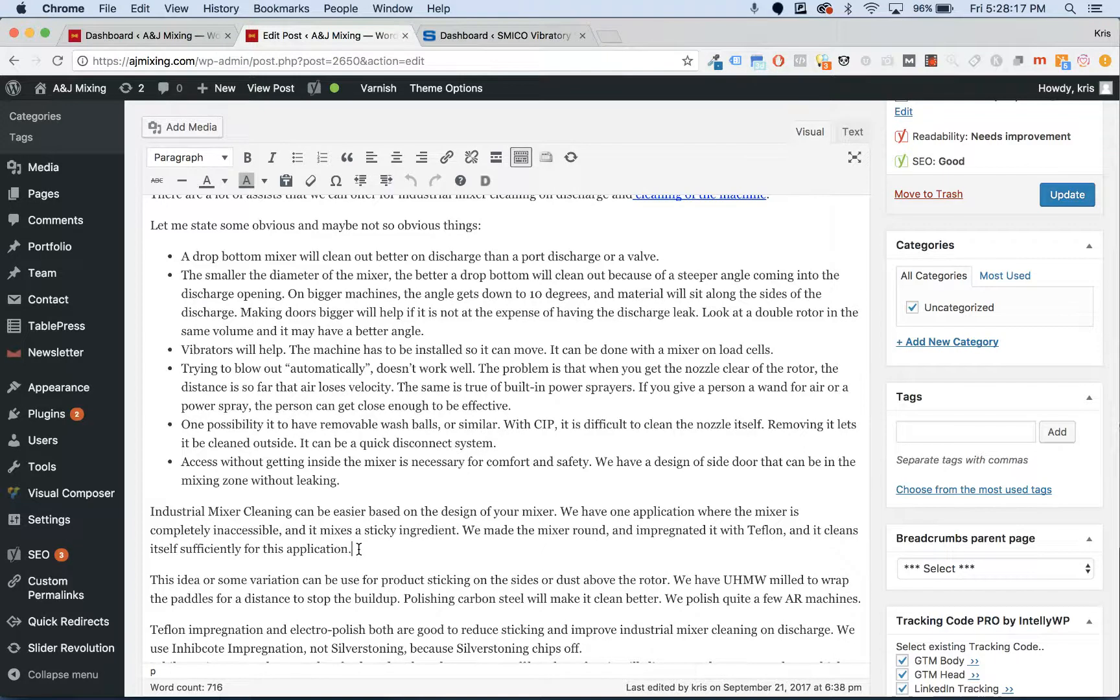
key(Return)
key(Return)
key(BackSpace)
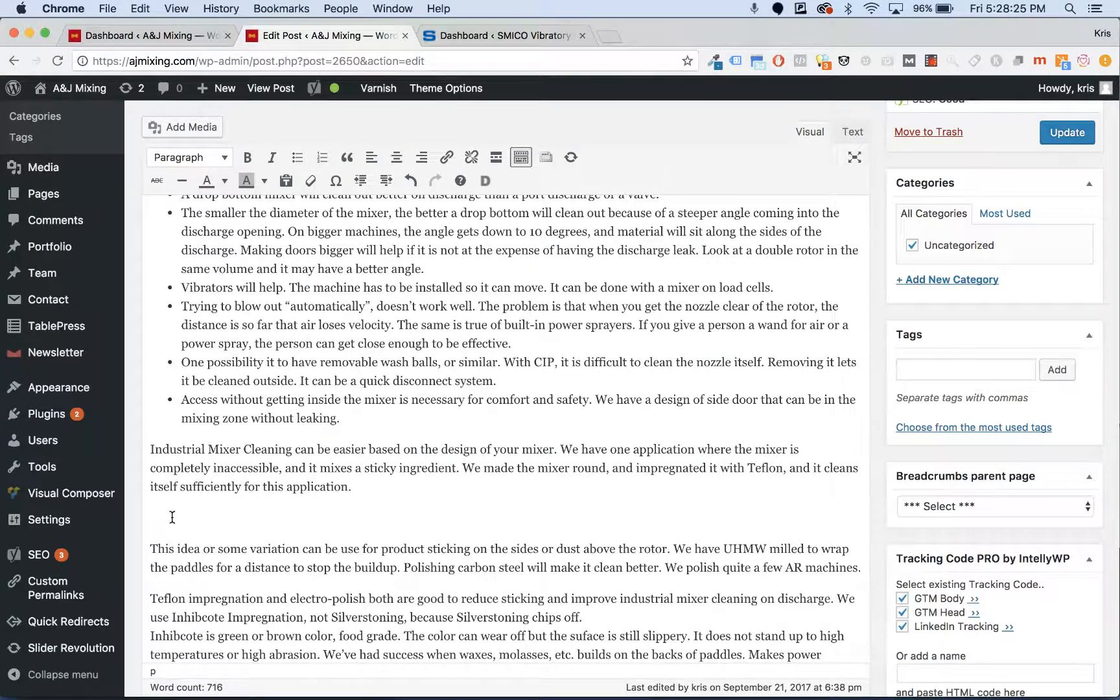
scroll(214, 507, down, 1)
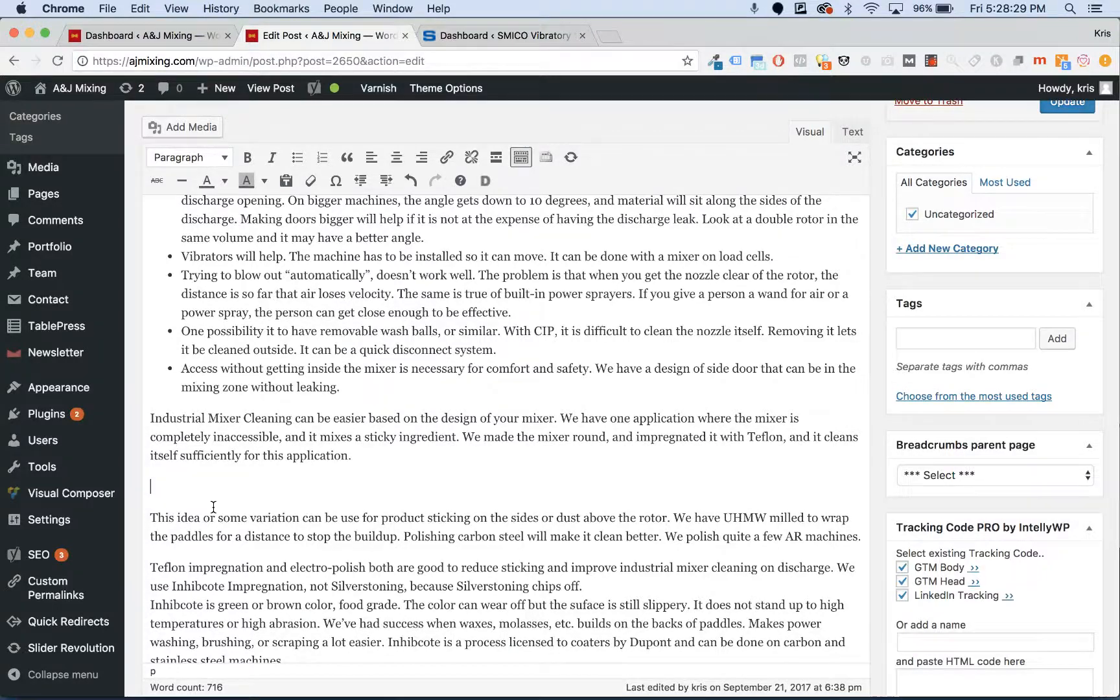
scroll(213, 507, down, 1)
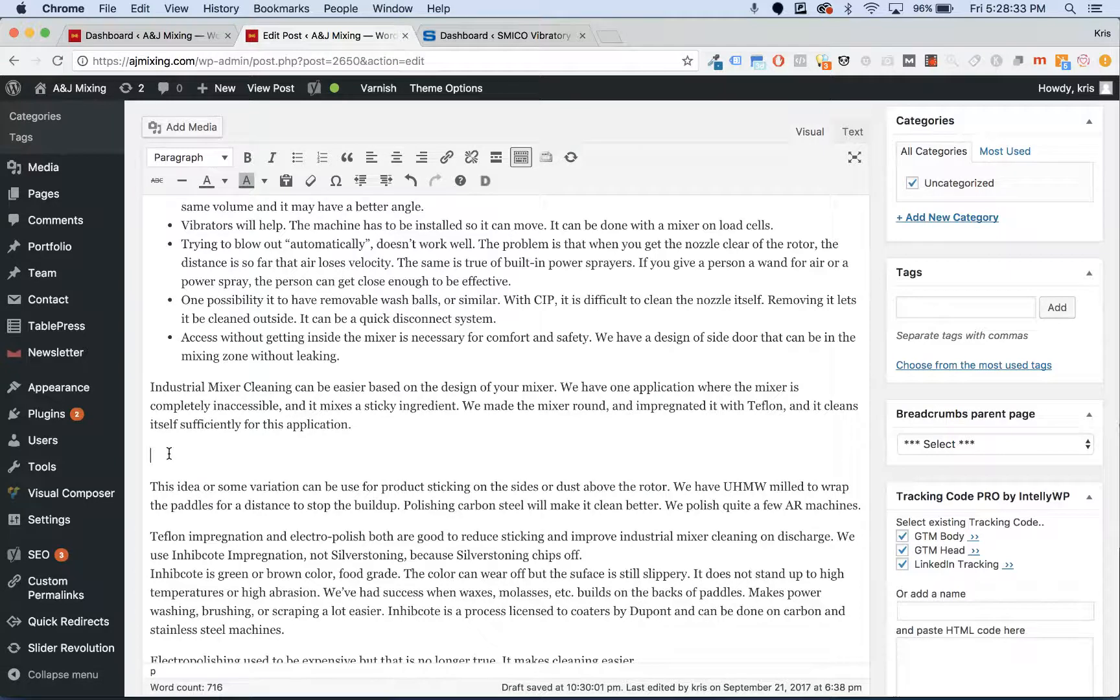
- Open Add Media, go to Upload Files, and cancel the file picker without choosing a file
click(209, 127)
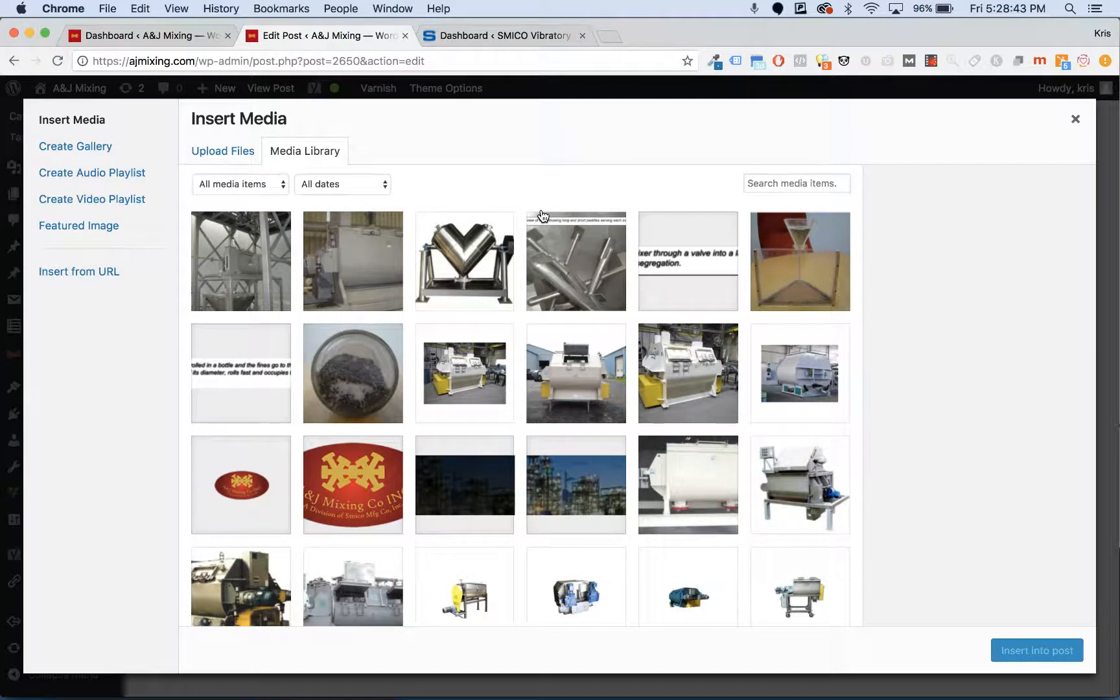
scroll(543, 216, down, 5)
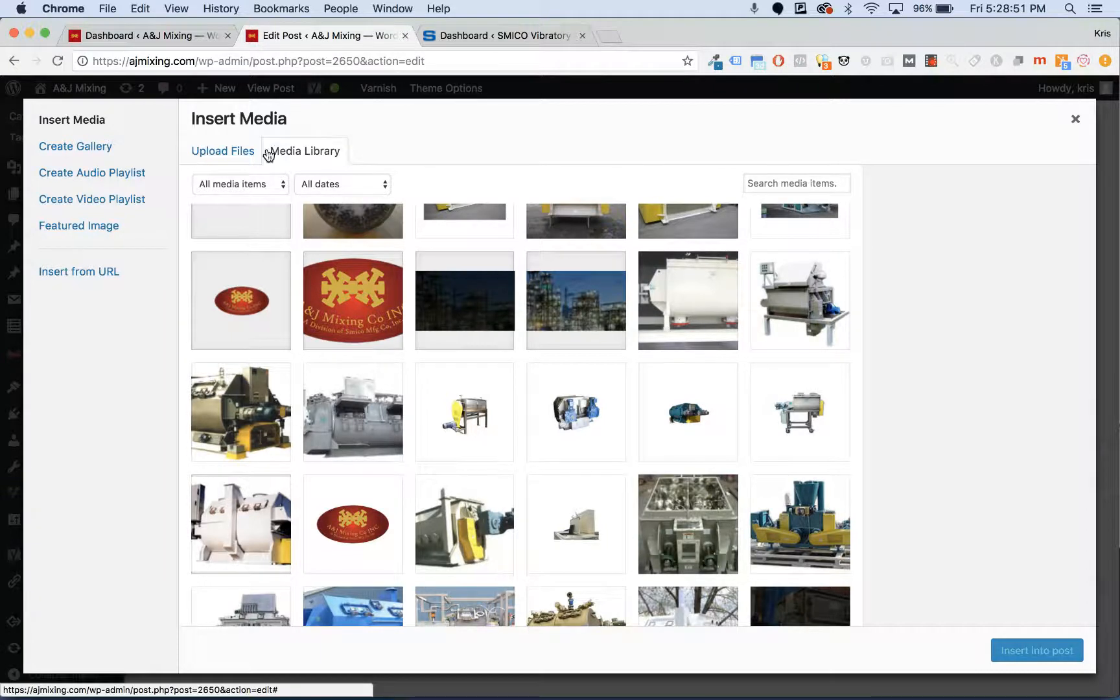
click(237, 154)
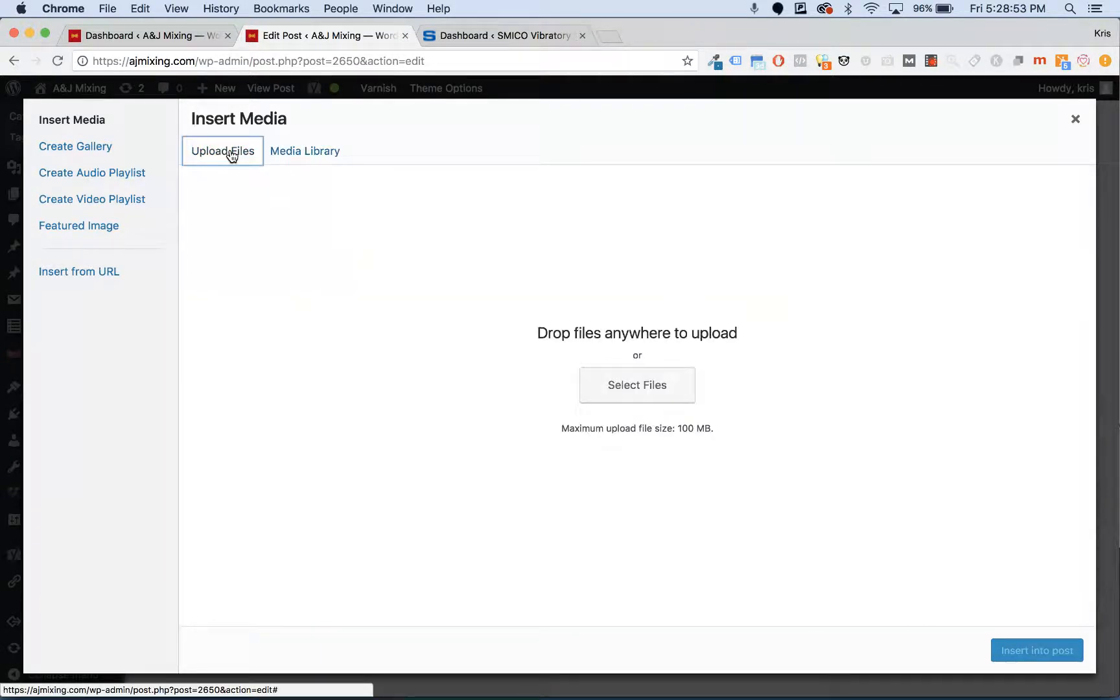
click(665, 386)
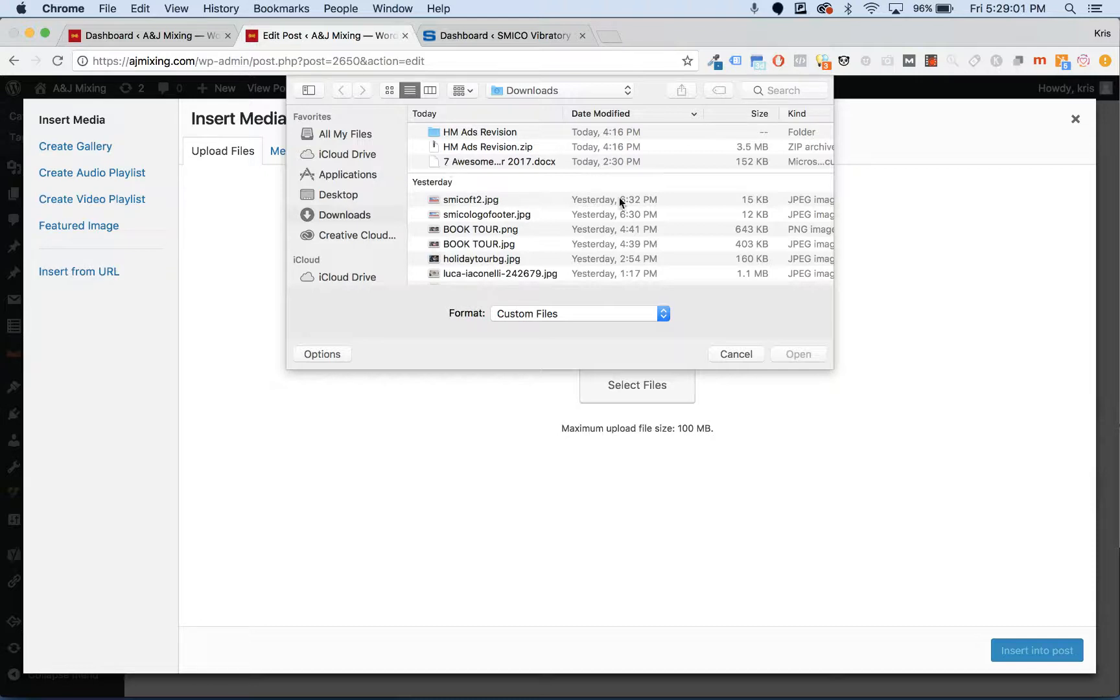
click(753, 353)
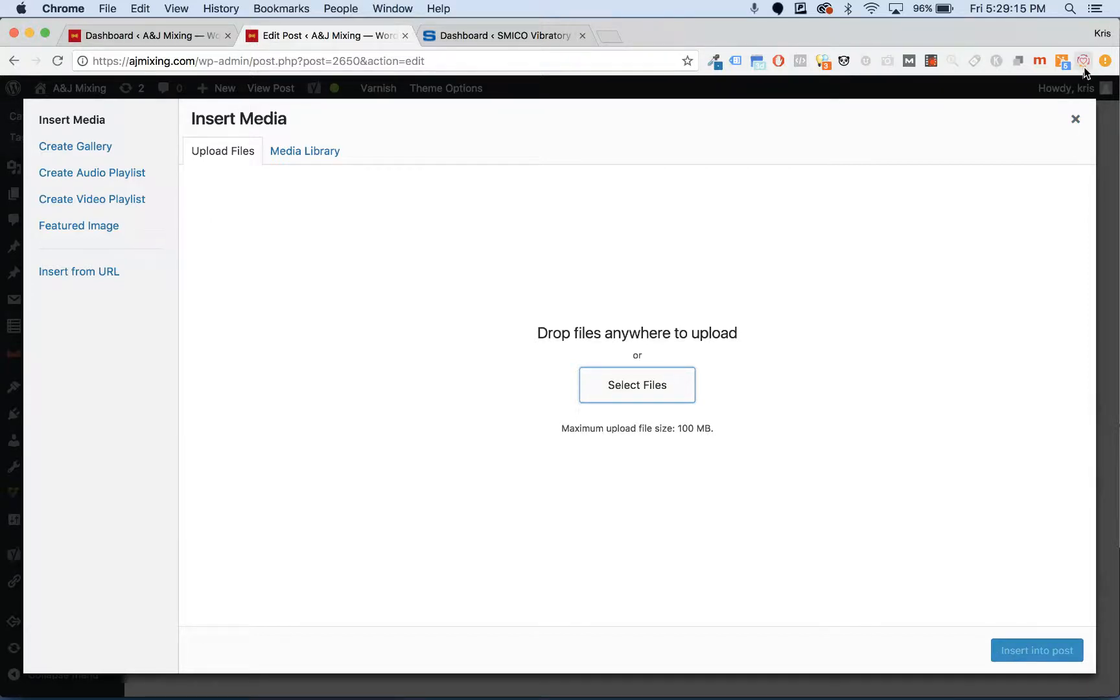
- Close Insert Media and scroll to the Yoast SEO box with focus keyword 'Industrial Mixer Cleaning'
click(1075, 120)
scroll(447, 370, down, 5)
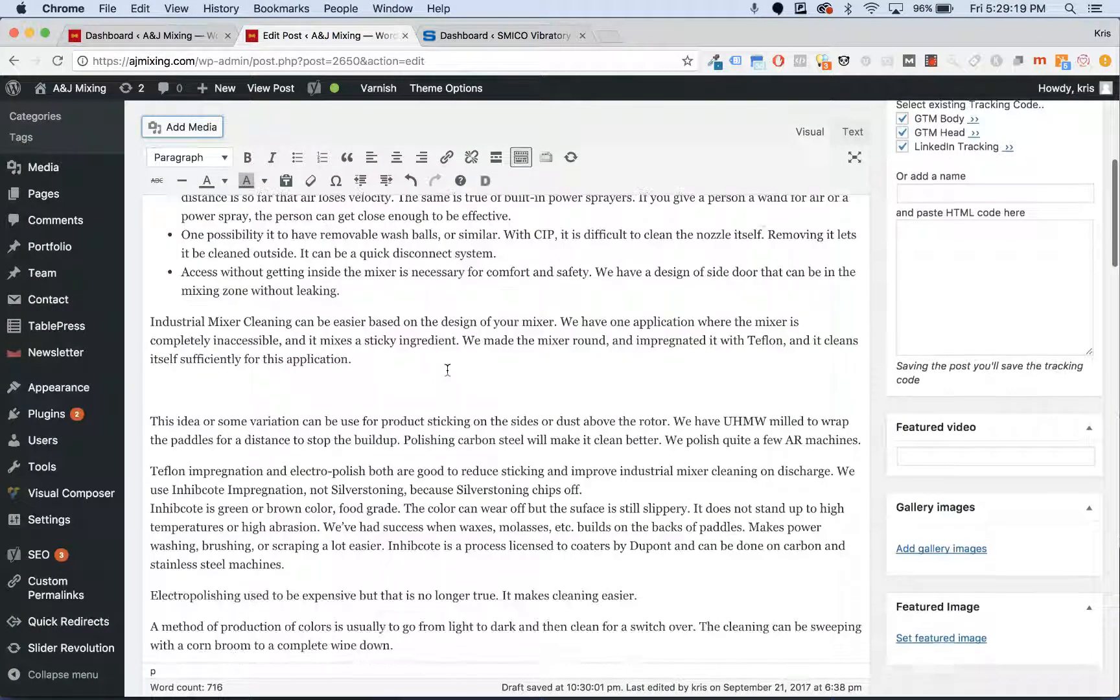
scroll(447, 370, down, 15)
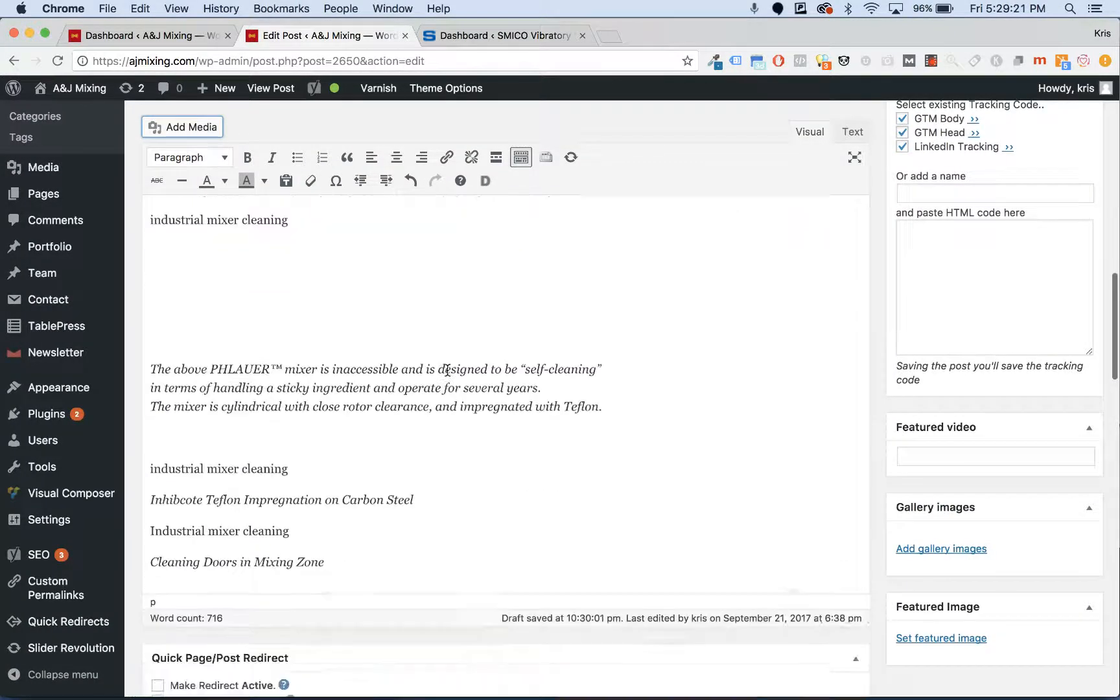
scroll(447, 370, up, 5)
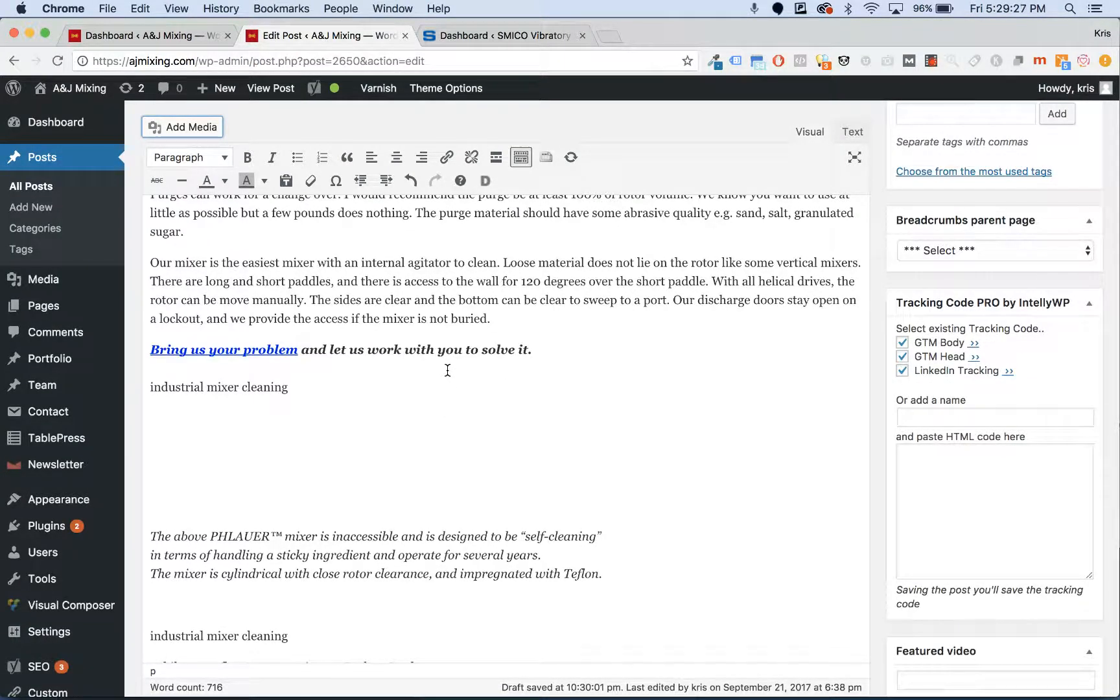
scroll(448, 370, down, 5)
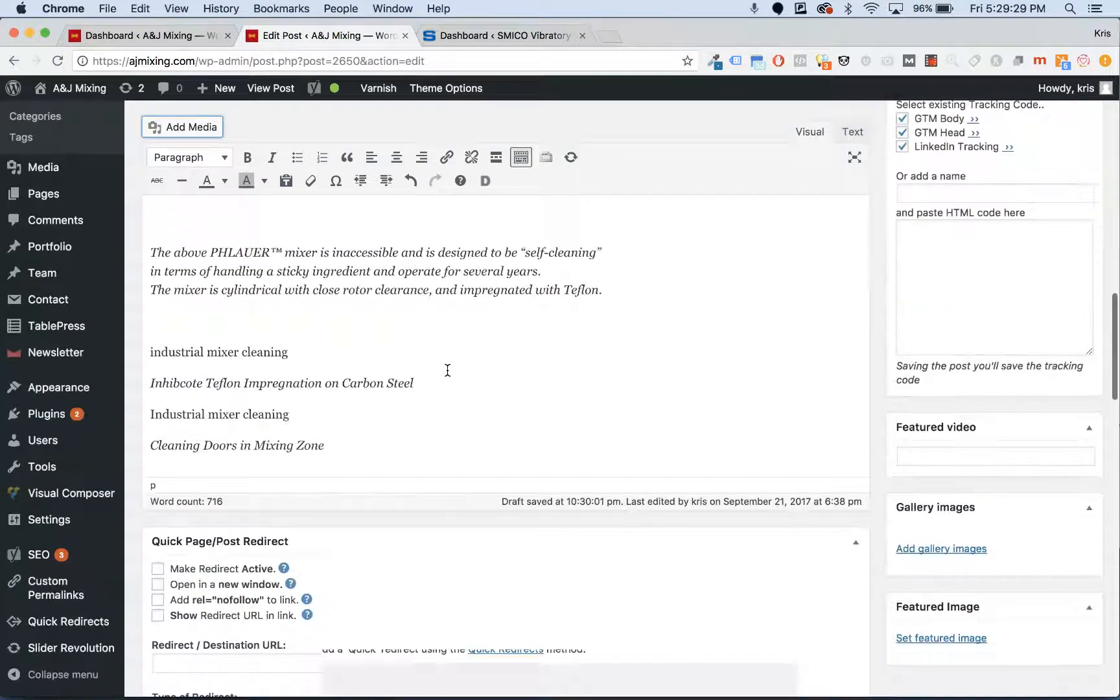
scroll(447, 370, down, 4)
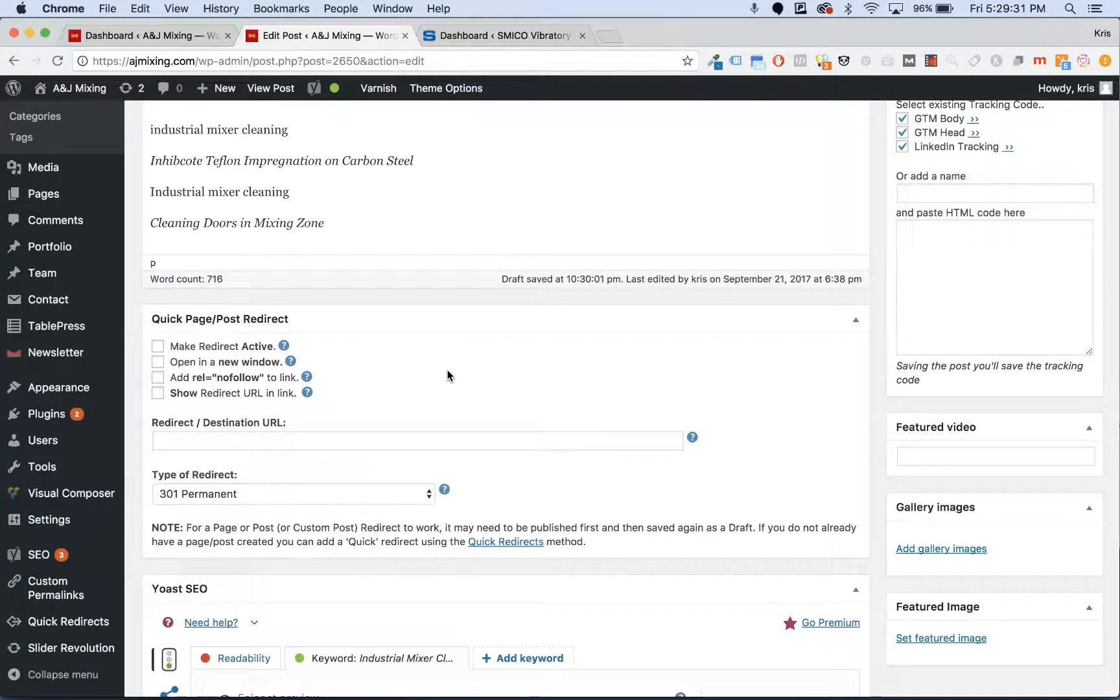
scroll(448, 374, down, 4)
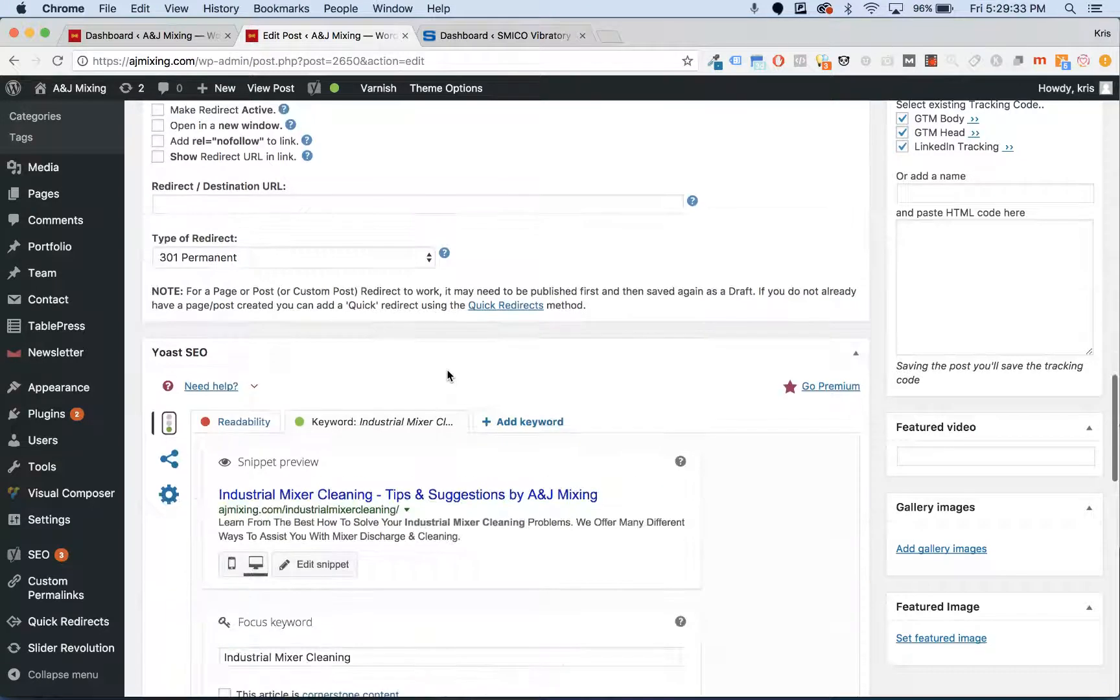
scroll(448, 374, down, 5)
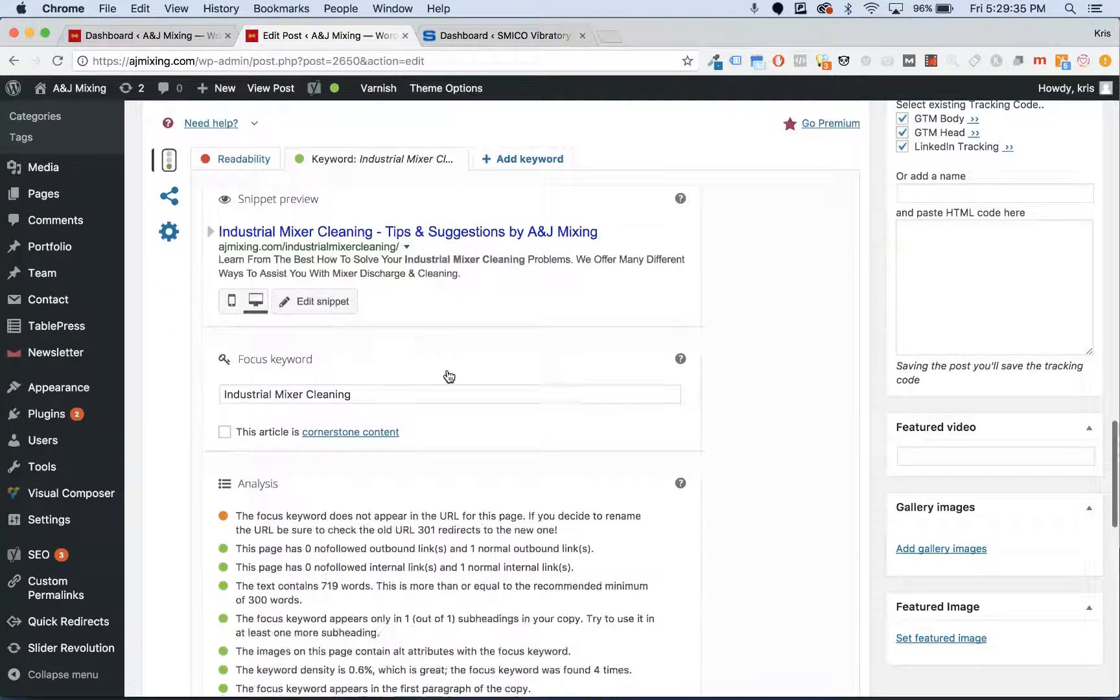
scroll(449, 376, up, 2)
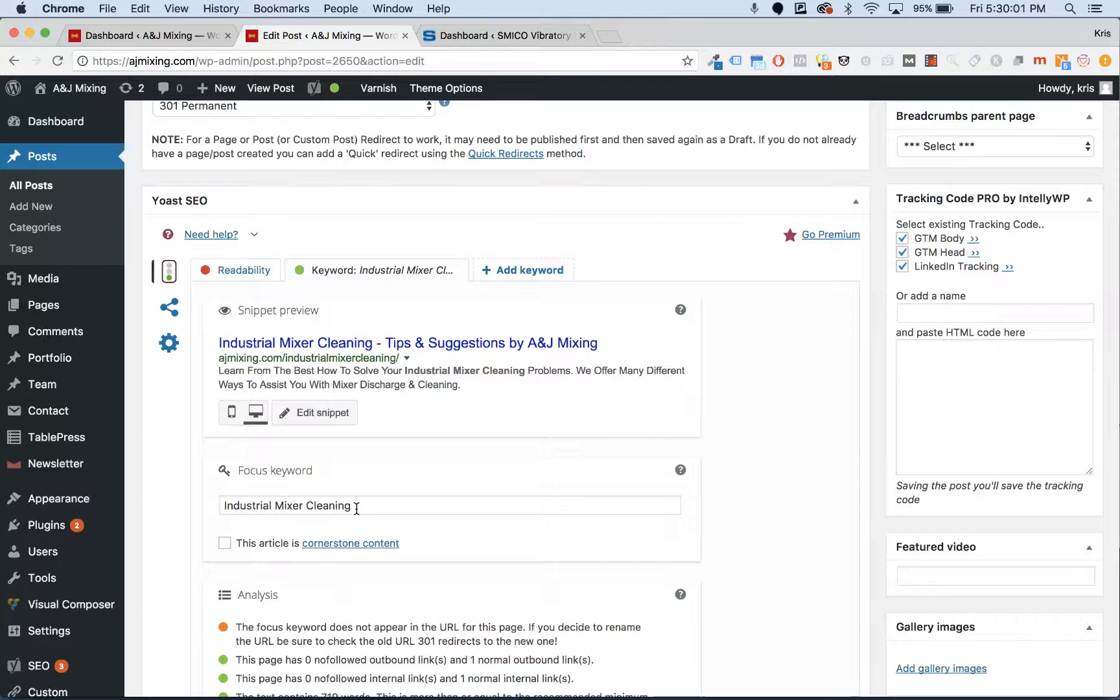
- Review the Yoast SEO analysis, then open Edit snippet to show SEO title, slug and meta description
scroll(356, 508, down, 8)
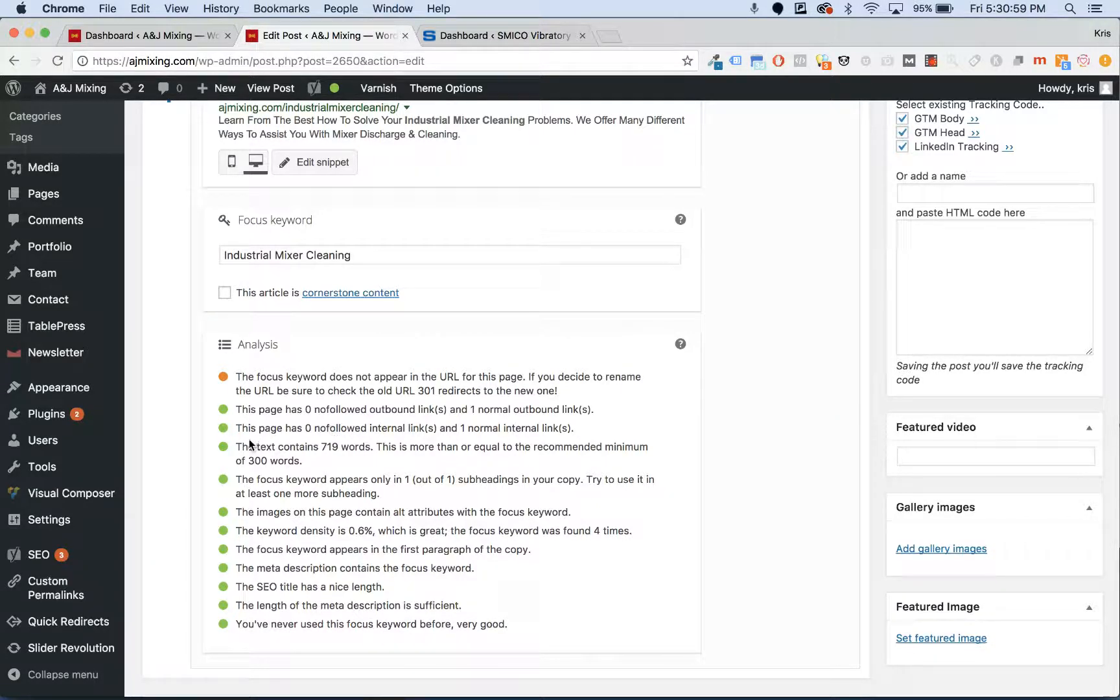
scroll(250, 445, up, 3)
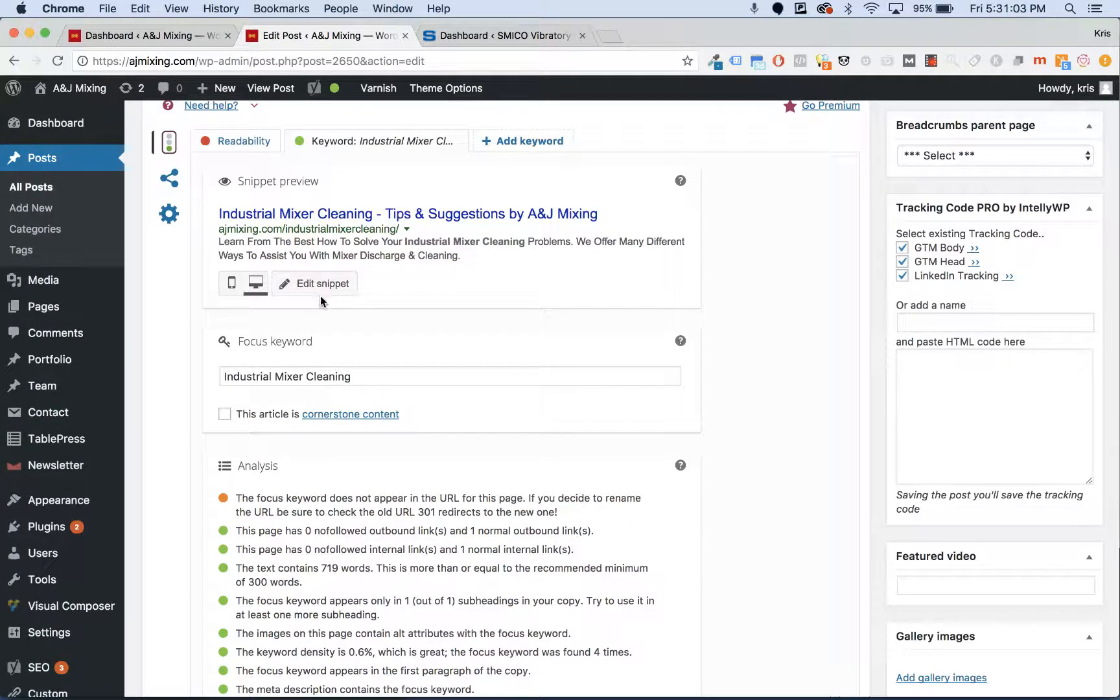
scroll(314, 382, up, 2)
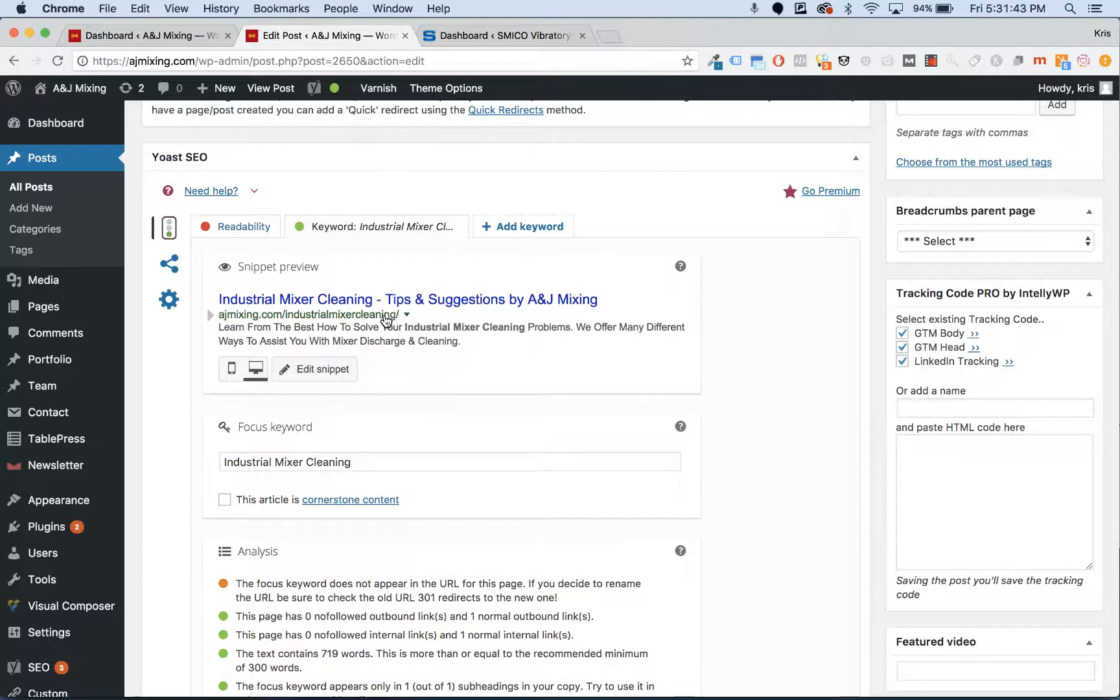
click(324, 371)
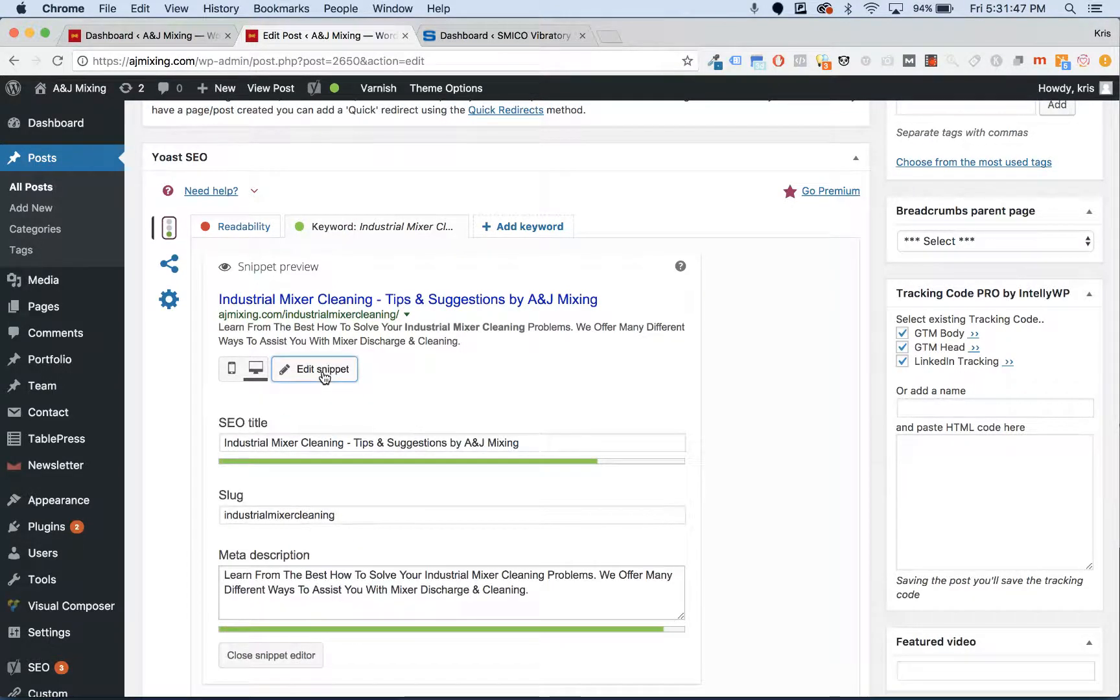
scroll(323, 375, down, 2)
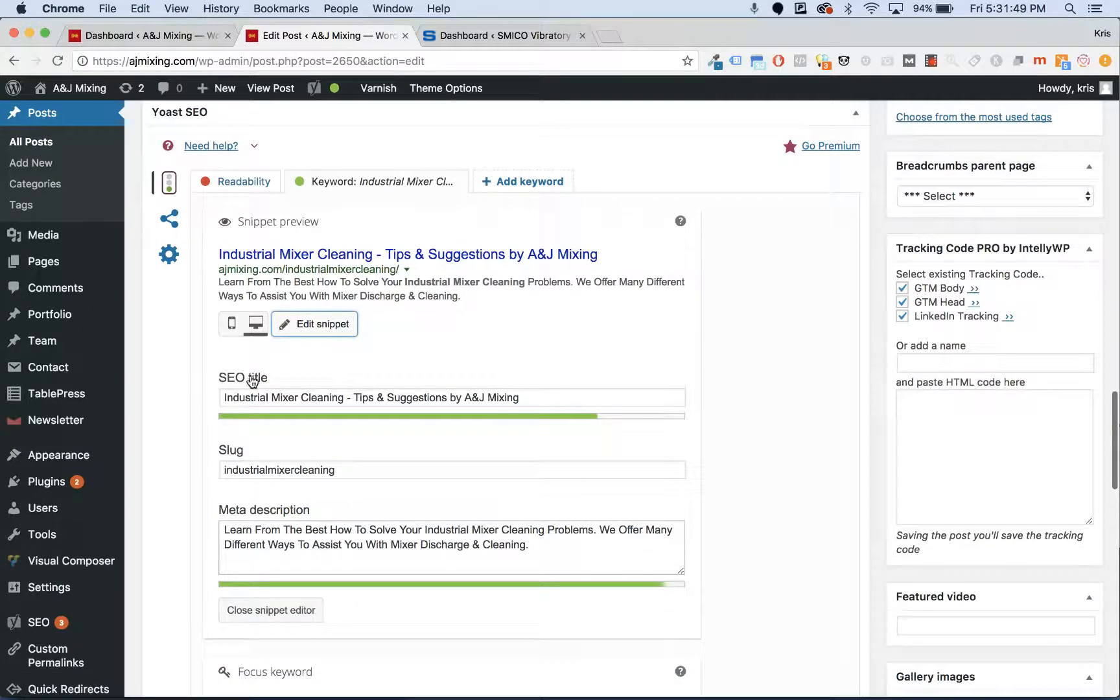
scroll(253, 406, down, 1)
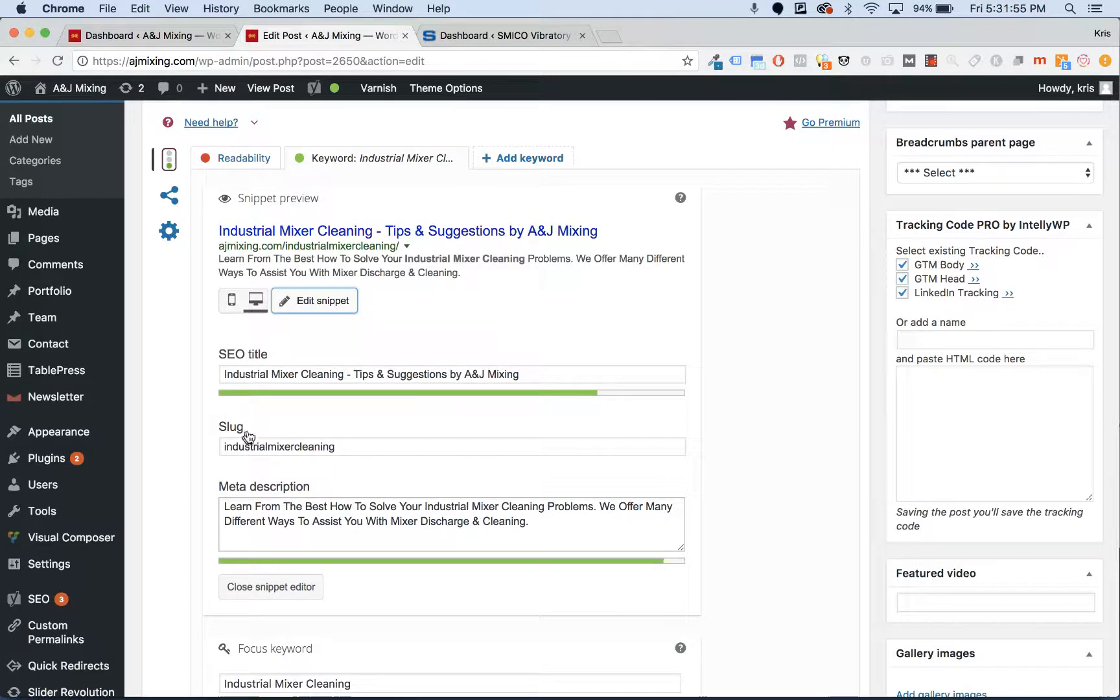
scroll(247, 444, up, 1)
scroll(247, 444, up, 15)
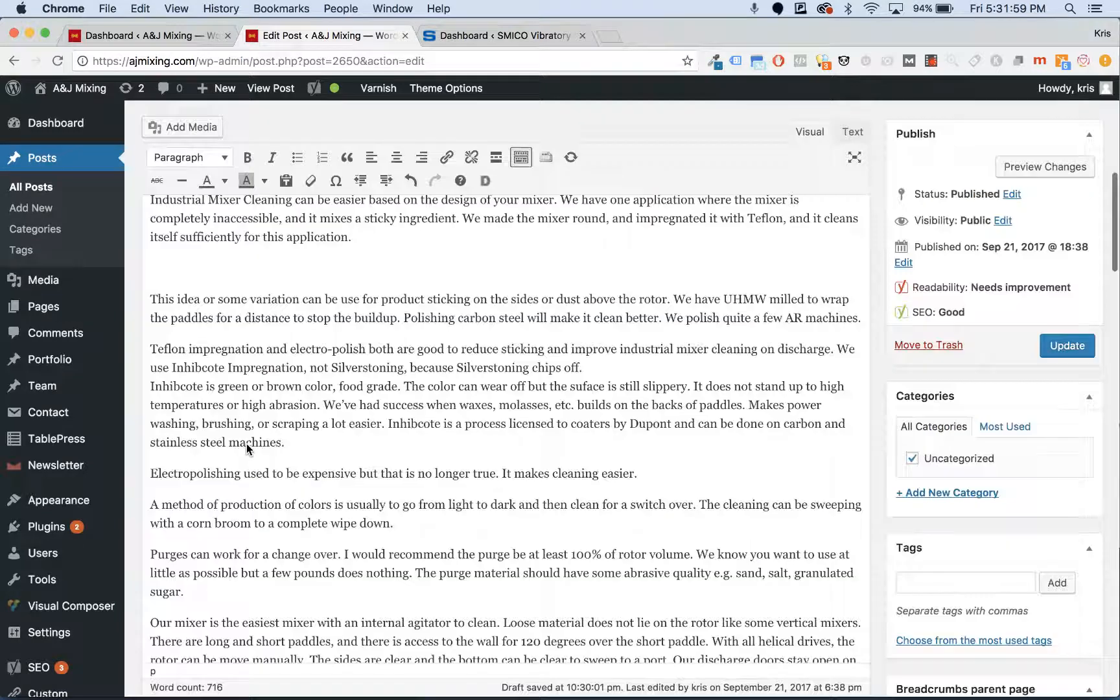
scroll(246, 443, up, 4)
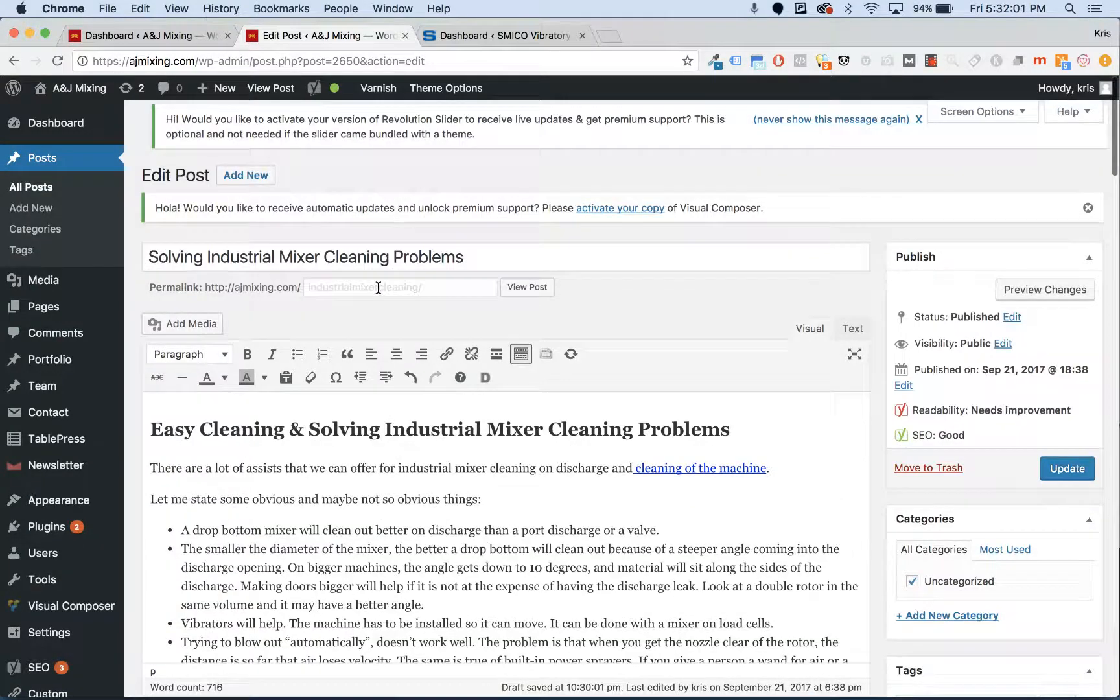
scroll(378, 287, down, 18)
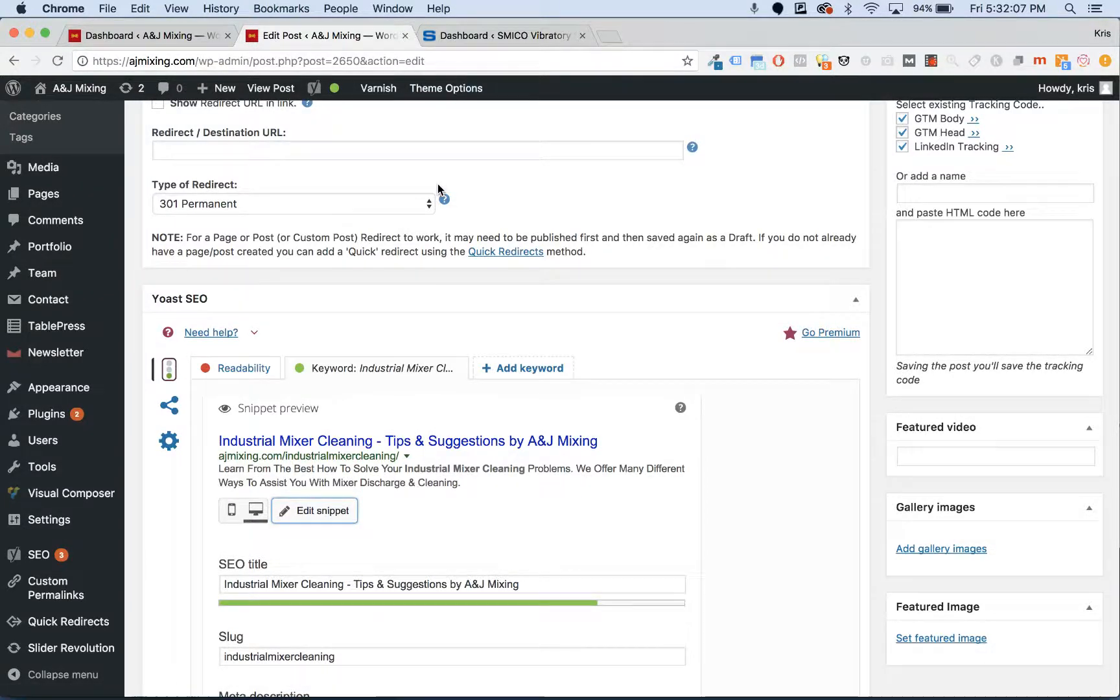
scroll(386, 366, down, 3)
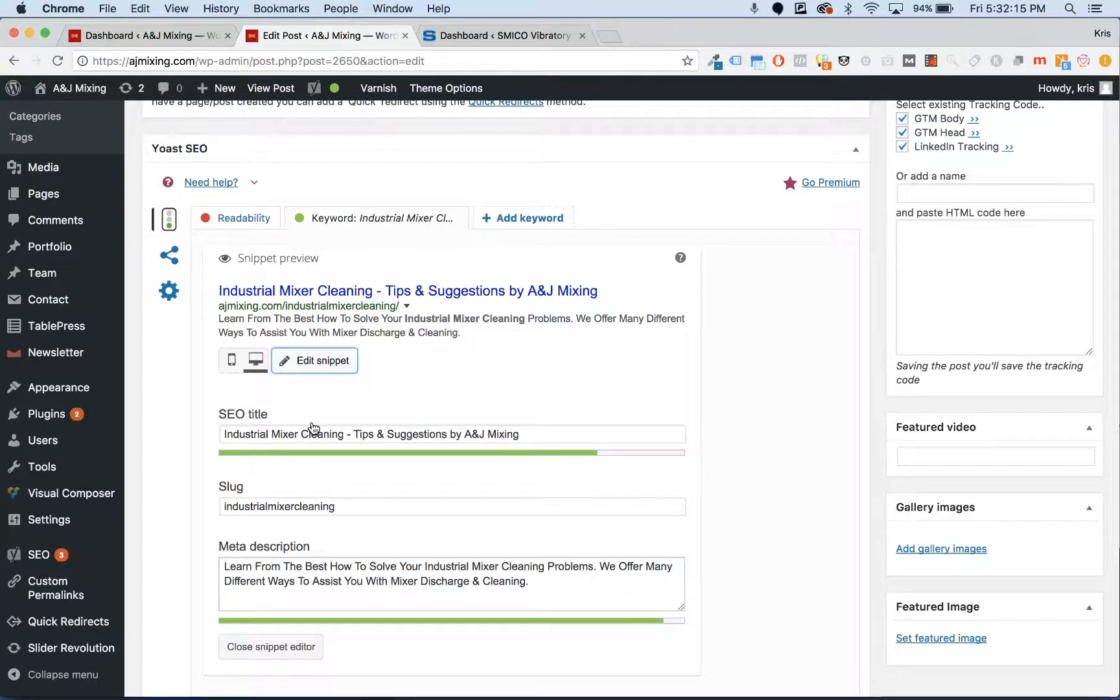
scroll(312, 425, down, 1)
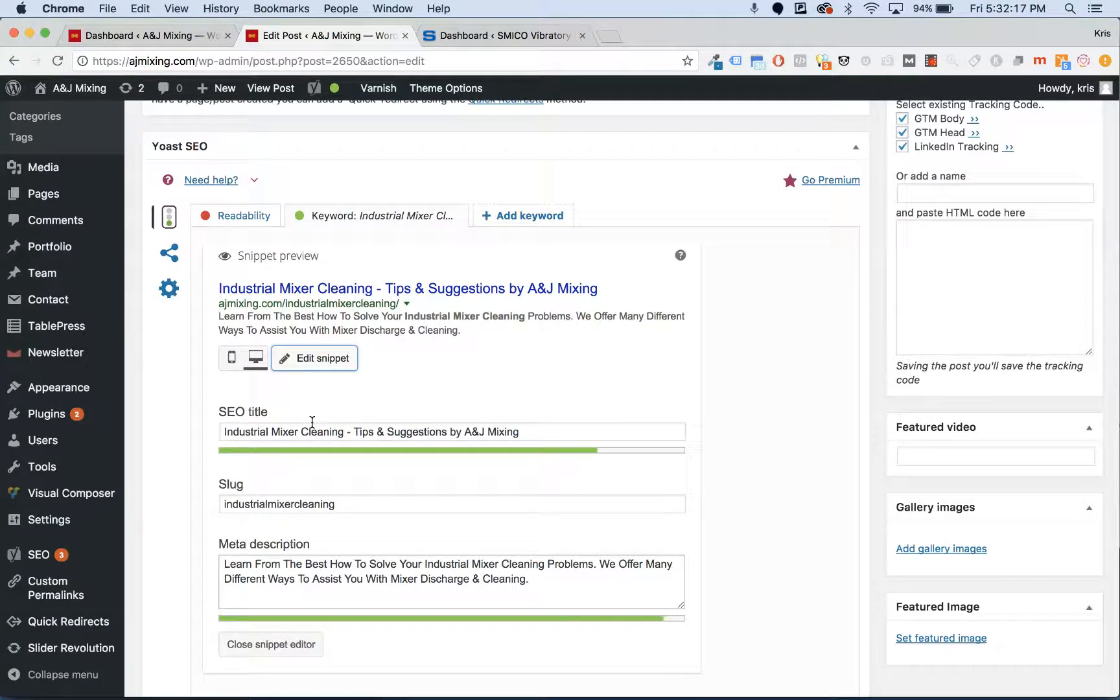
scroll(312, 422, down, 5)
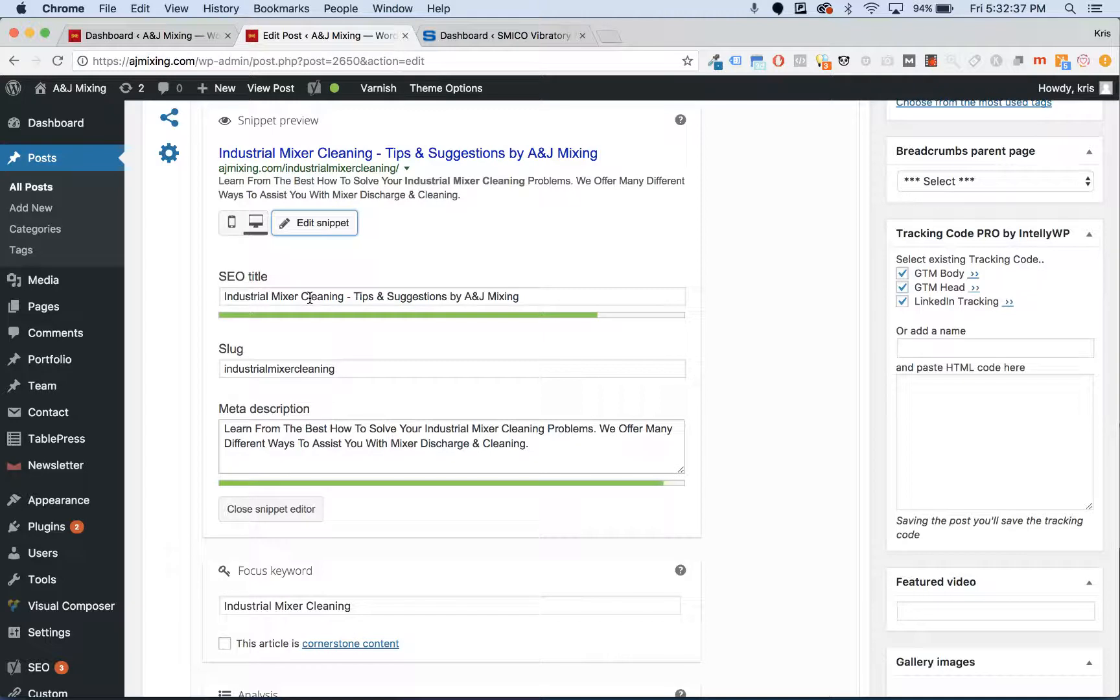
- Try adding 'The' at the start of the SEO title, then remove it again
click(227, 295)
text(The)
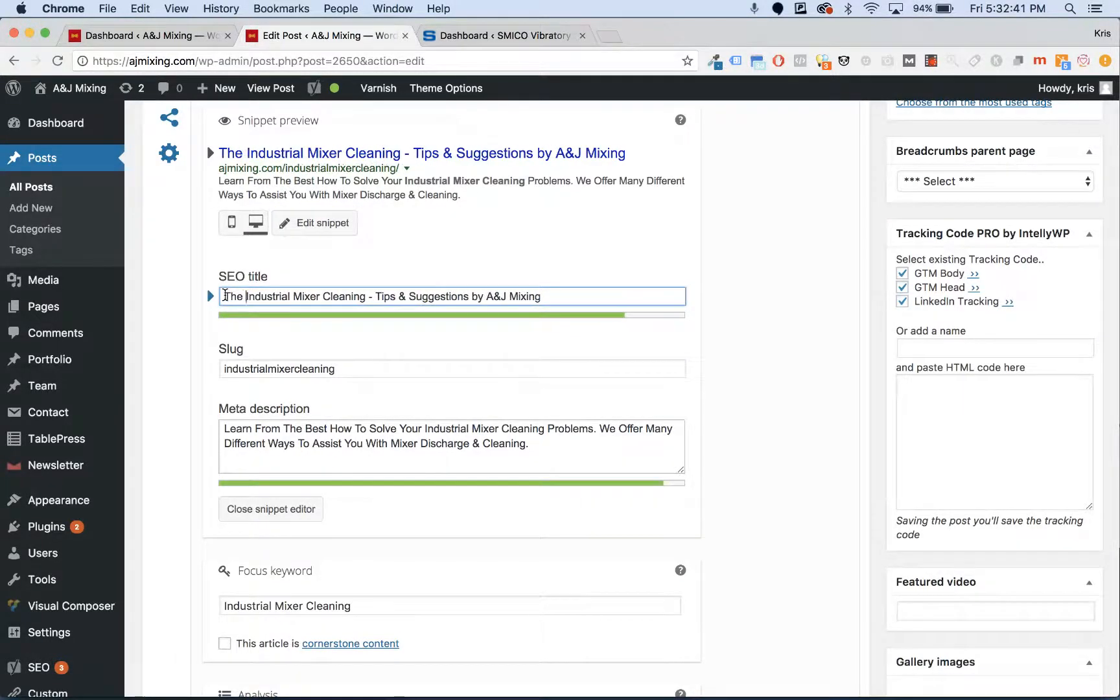
scroll(281, 315, down, 3)
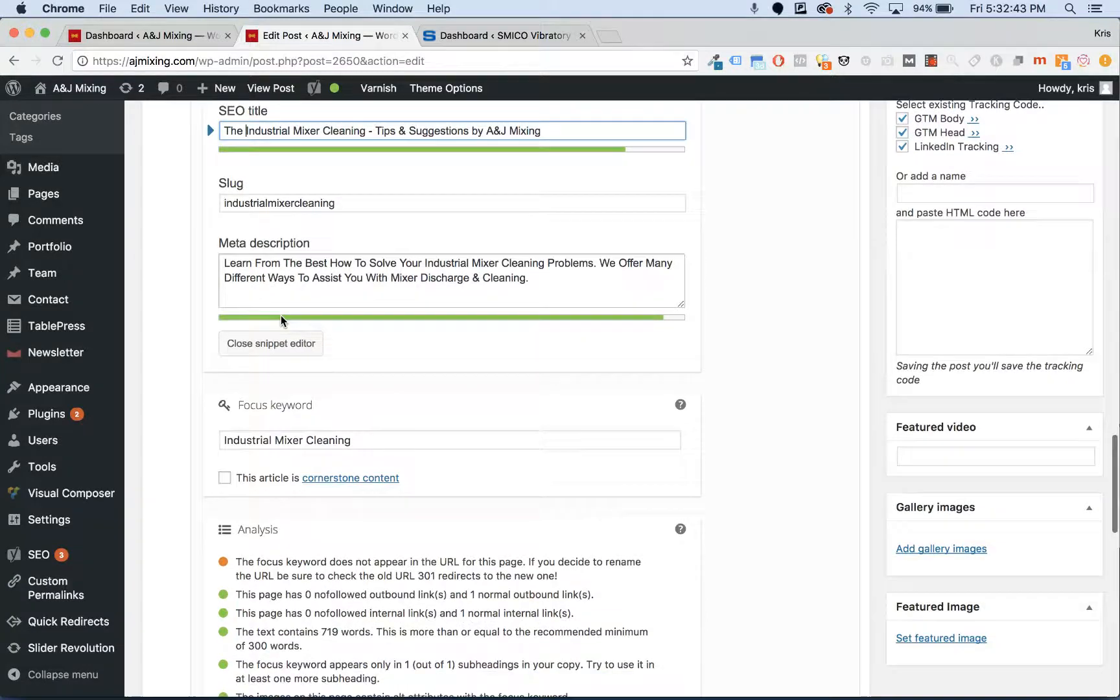
scroll(281, 315, up, 3)
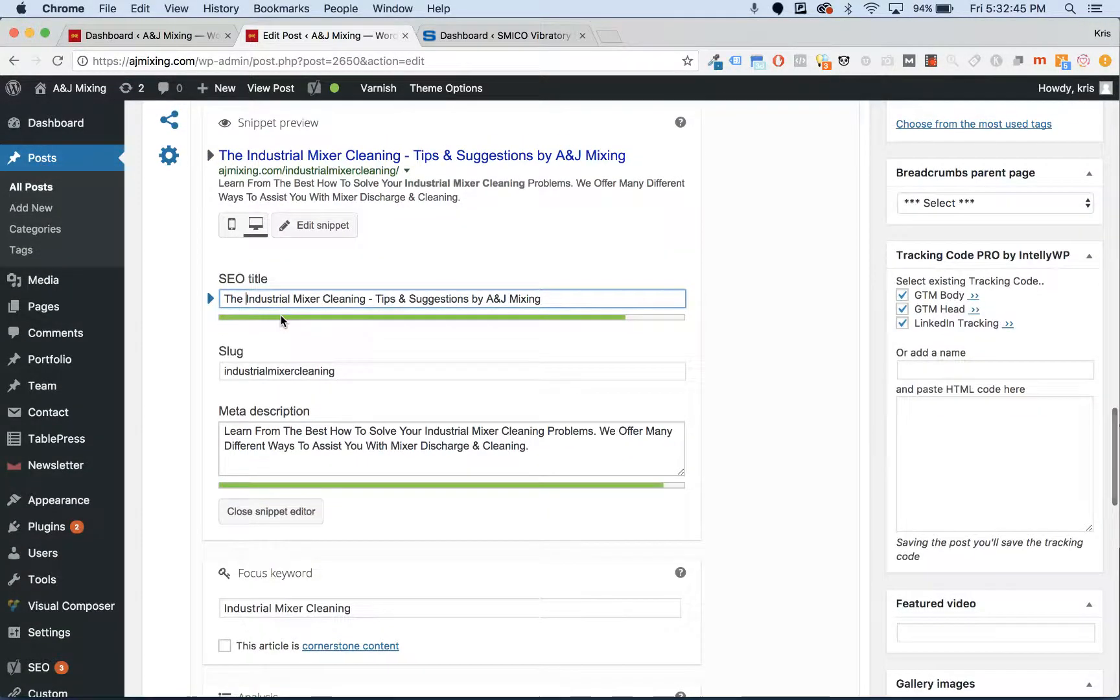
key(BackSpace)
key(BackSpace)
key(BackSpace)
key(BackSpace)
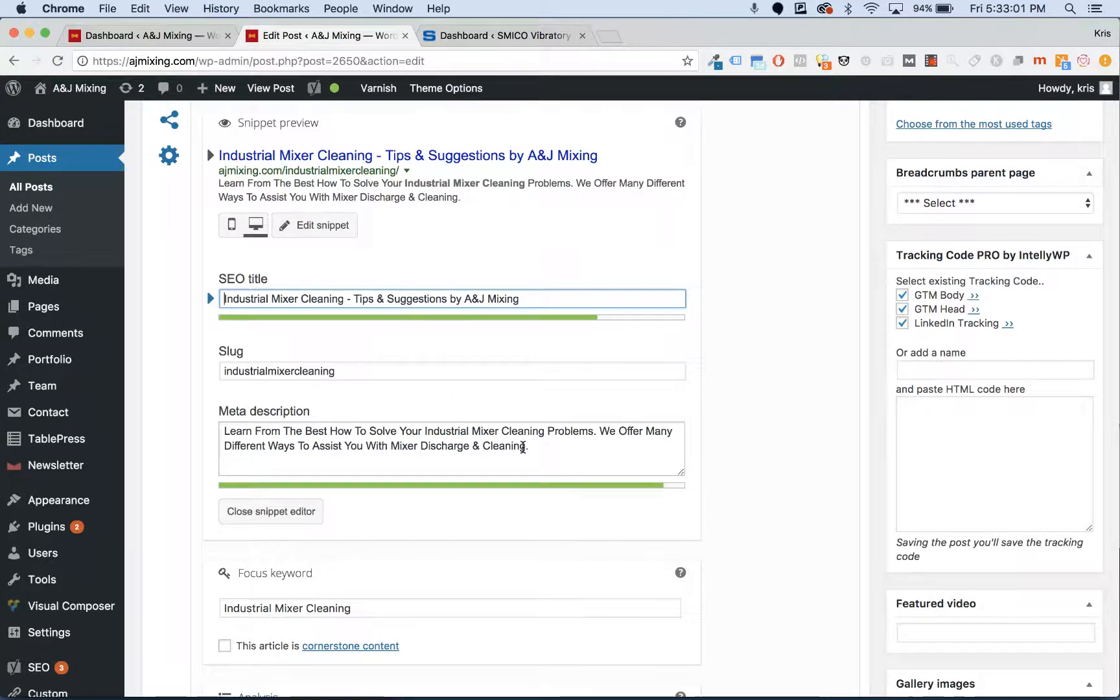
- Return up to the post editor and open the Add Media window
scroll(523, 447, down, 10)
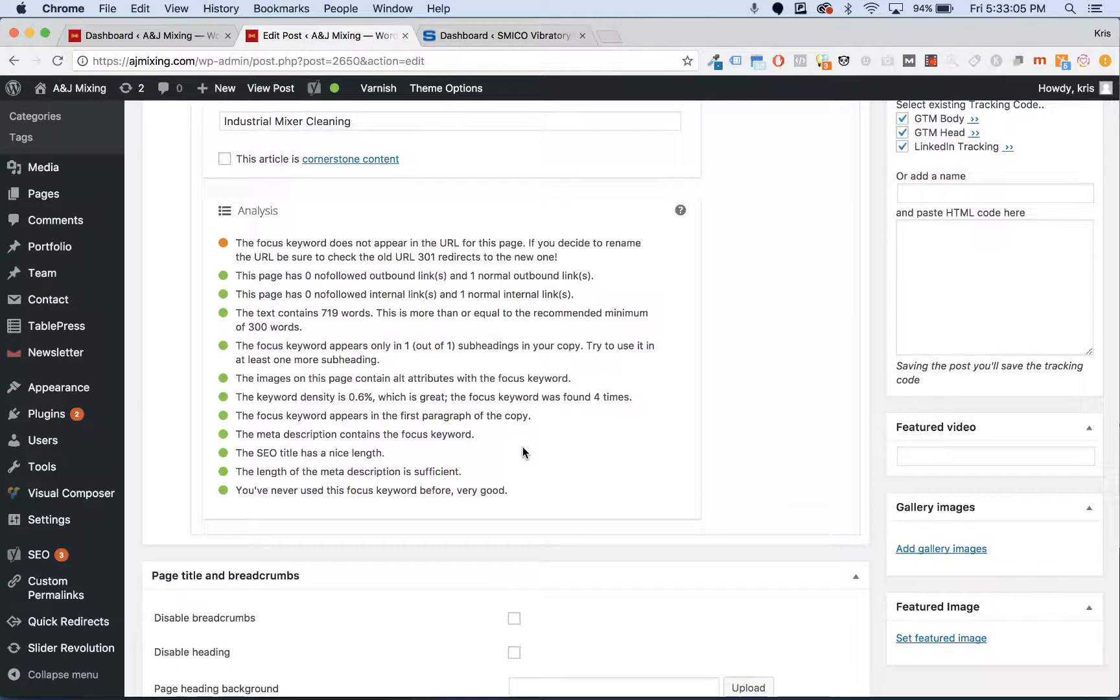
scroll(523, 452, up, 15)
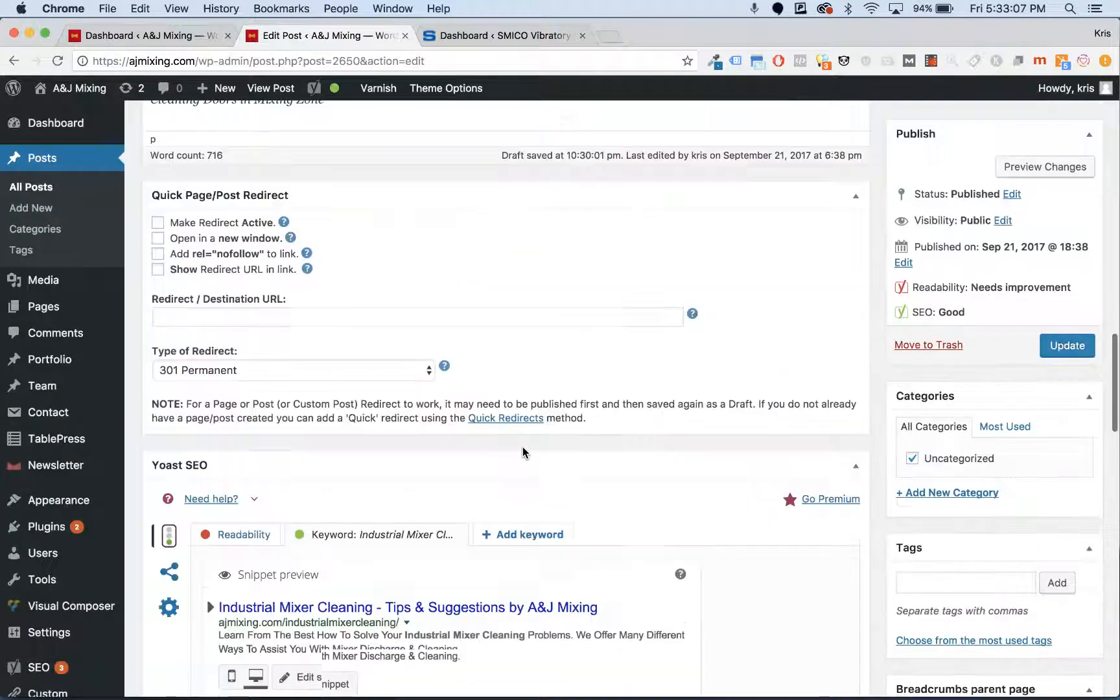
scroll(523, 447, up, 10)
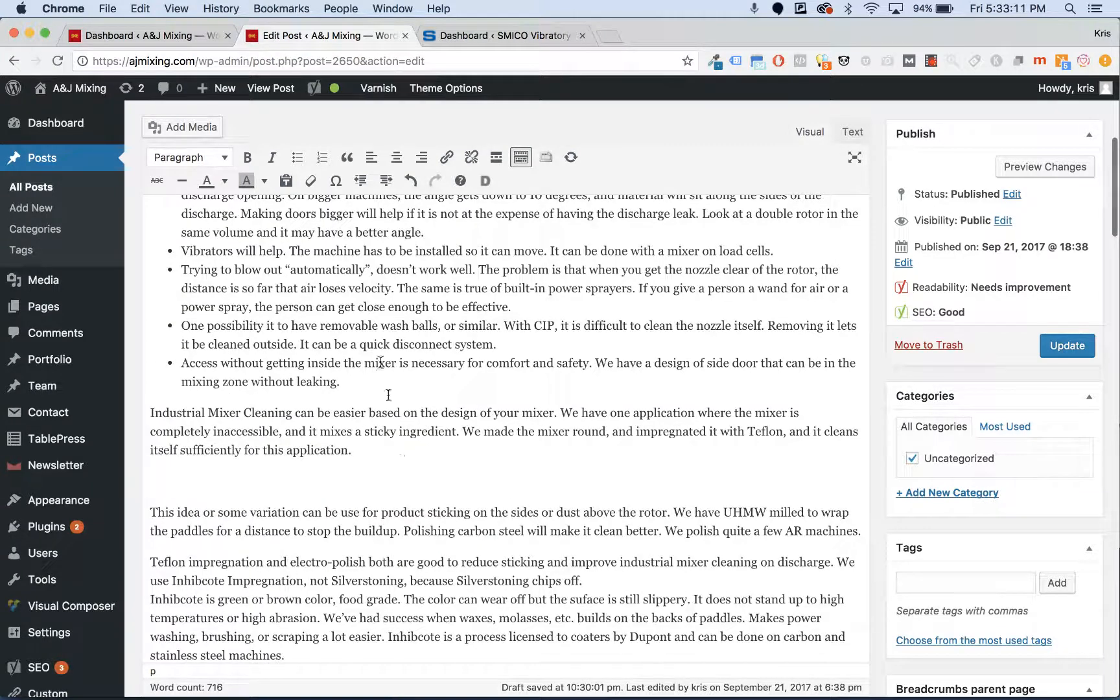
click(183, 129)
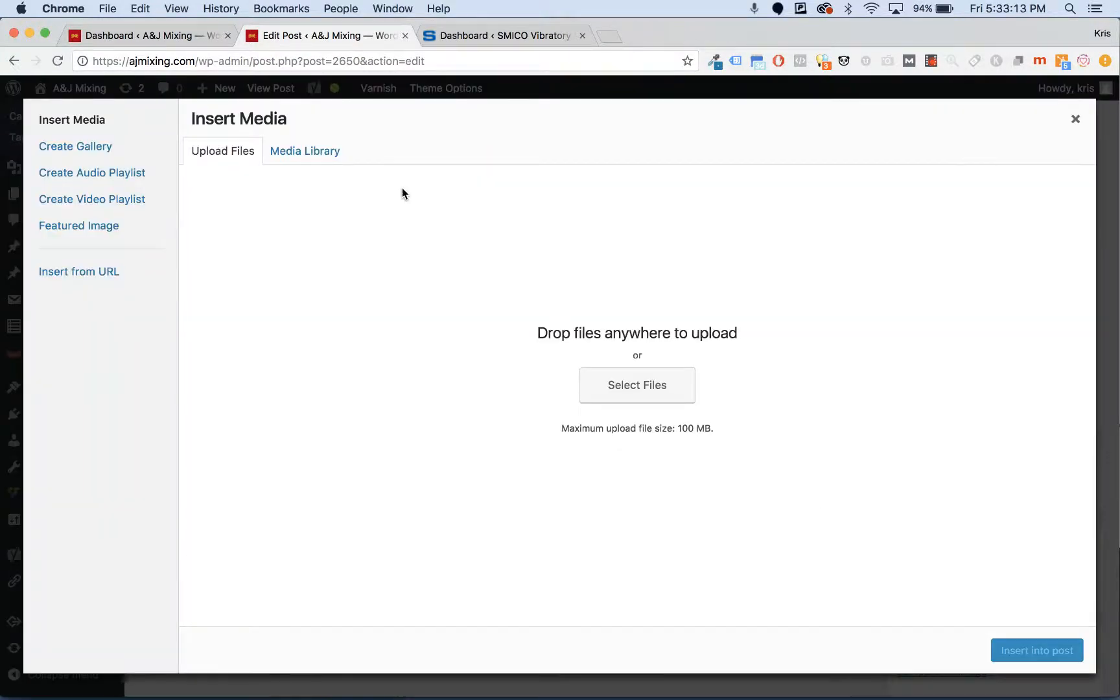
- In the Media Library, select the hopper screenshot and retitle it 'industrial cleaner'
click(332, 155)
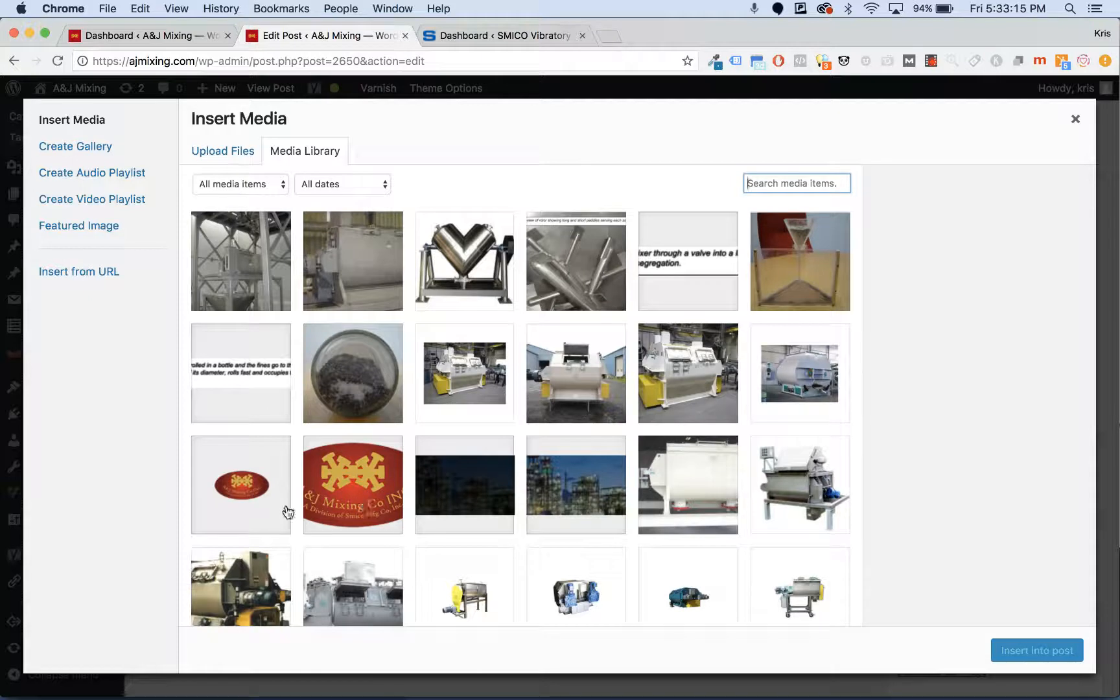
click(800, 248)
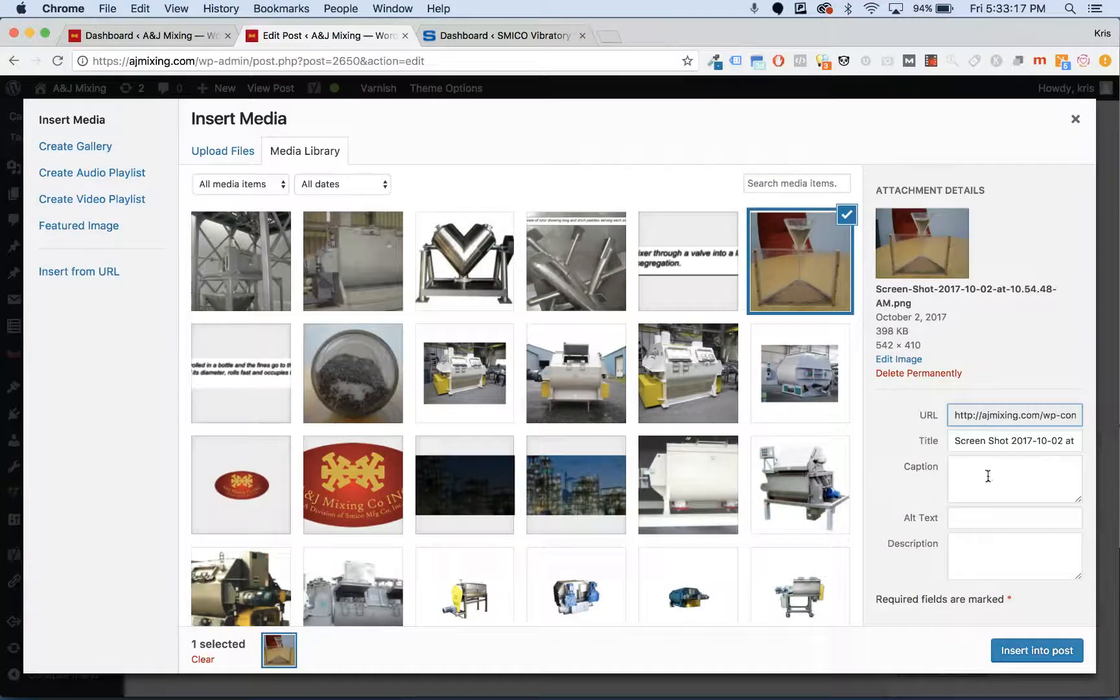
triple_click(996, 441)
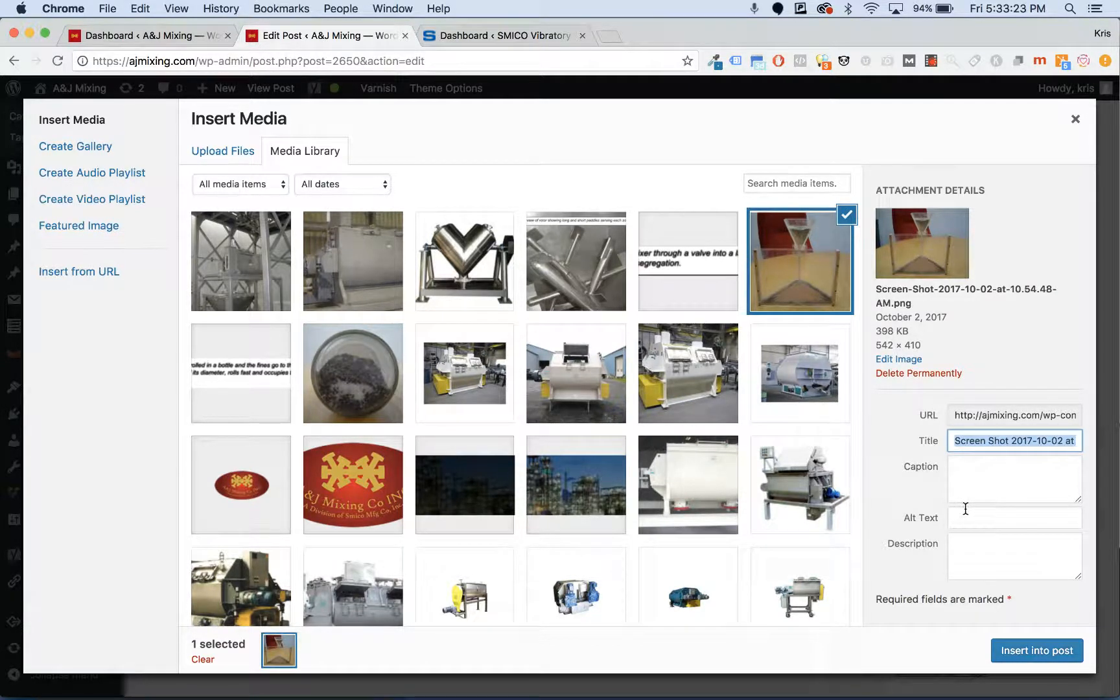
text(industrial clena)
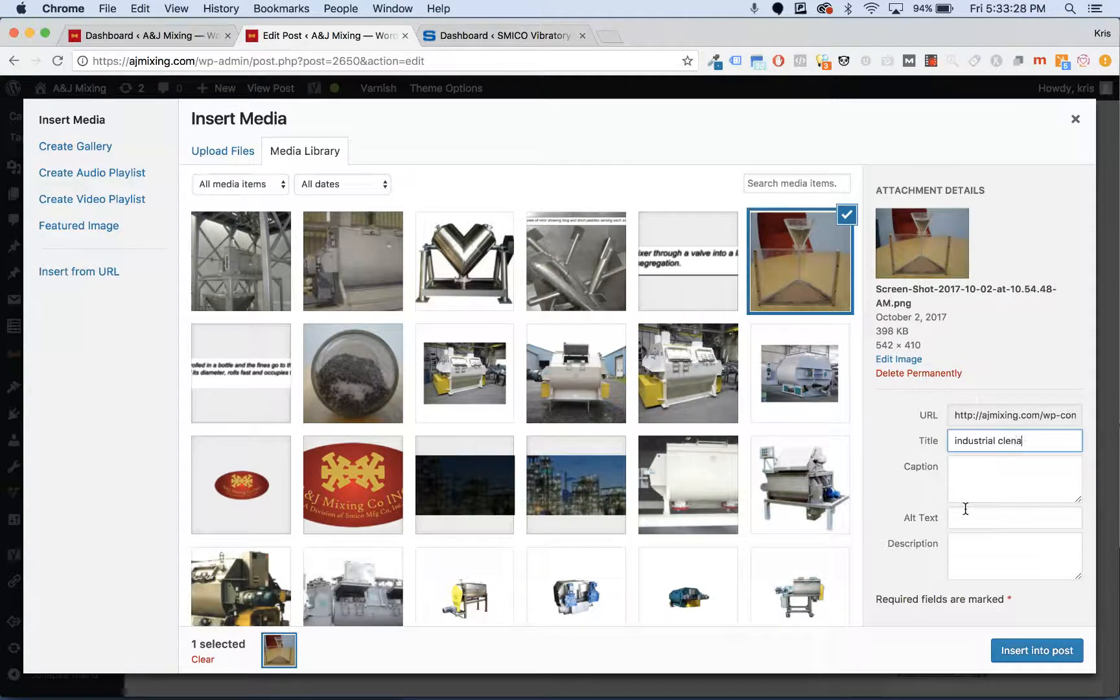
key(BackSpace)
text(aner)
- Copy the title into Alt Text as 'industrial cleaner' and close the media window without inserting
triple_click(998, 448)
key(super+c)
click(974, 515)
key(super+v)
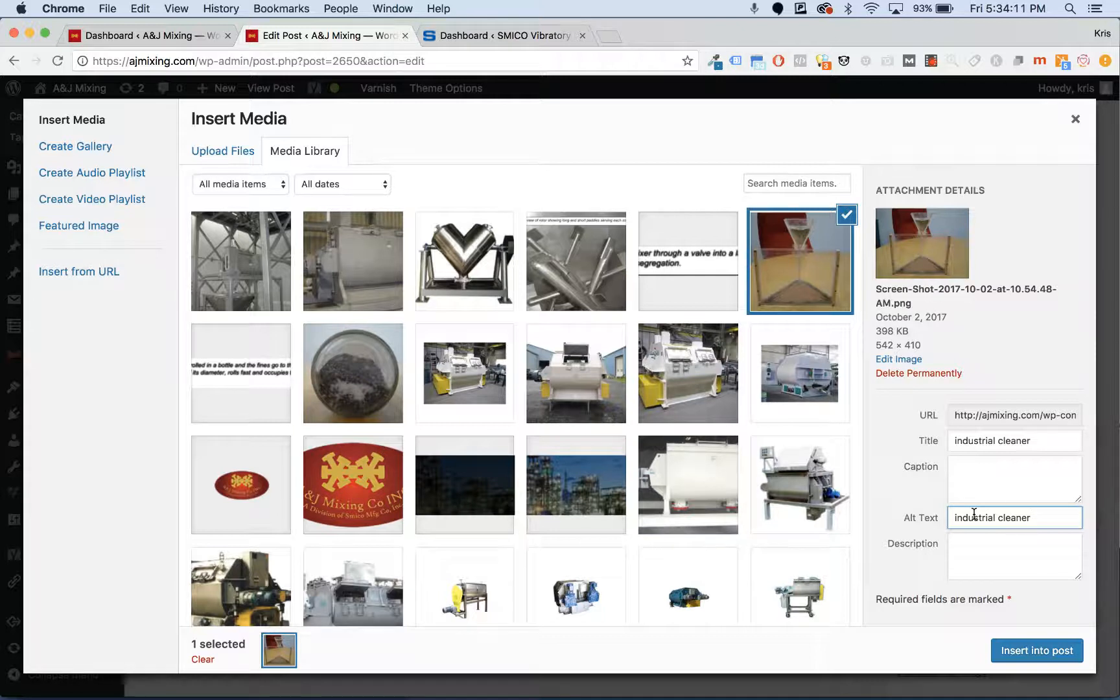
click(1083, 123)
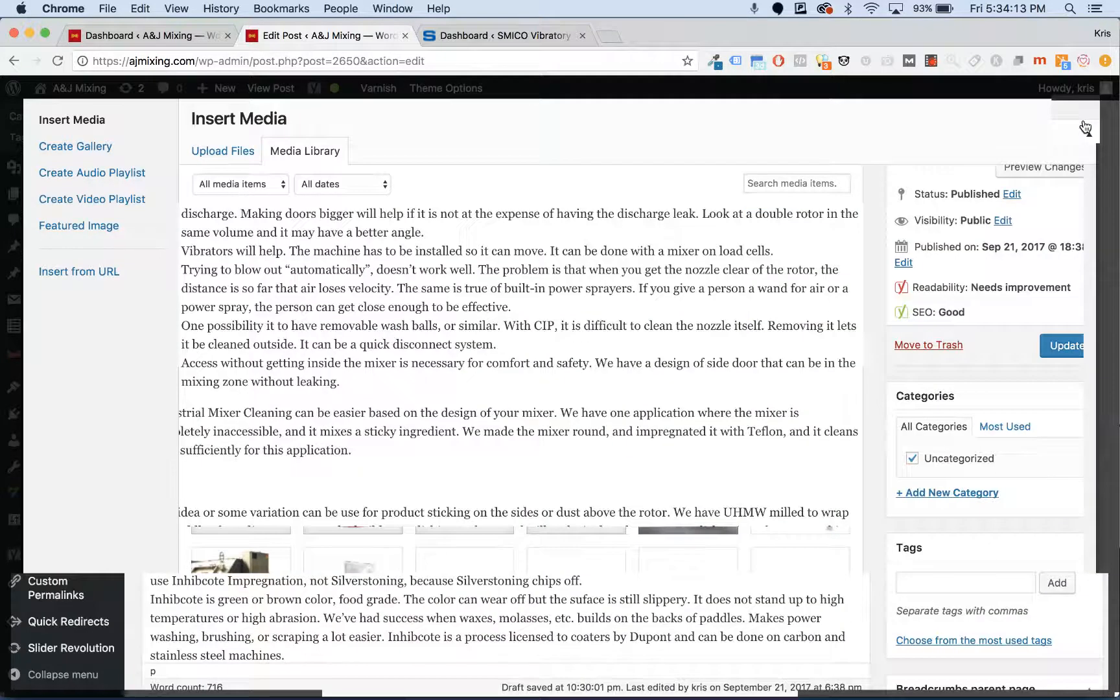
- Scroll down to the mixer-cleaning post's Tags box and place the cursor in the tags field
scroll(583, 337, down, 5)
scroll(583, 337, down, 1)
click(965, 387)
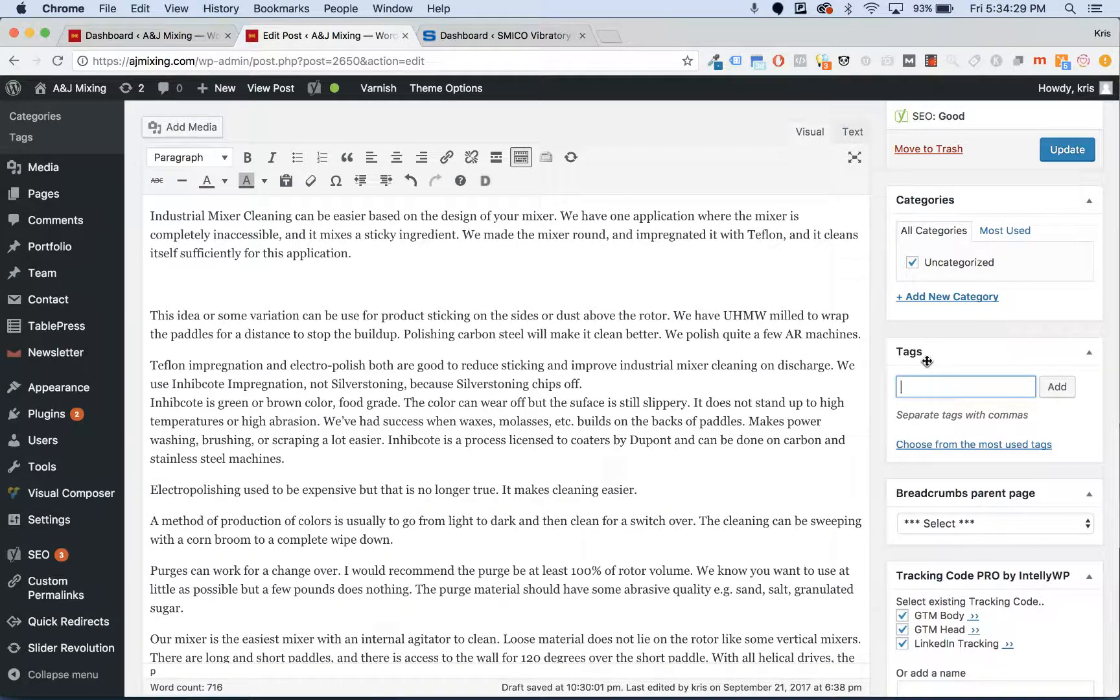
scroll(924, 371, up, 3)
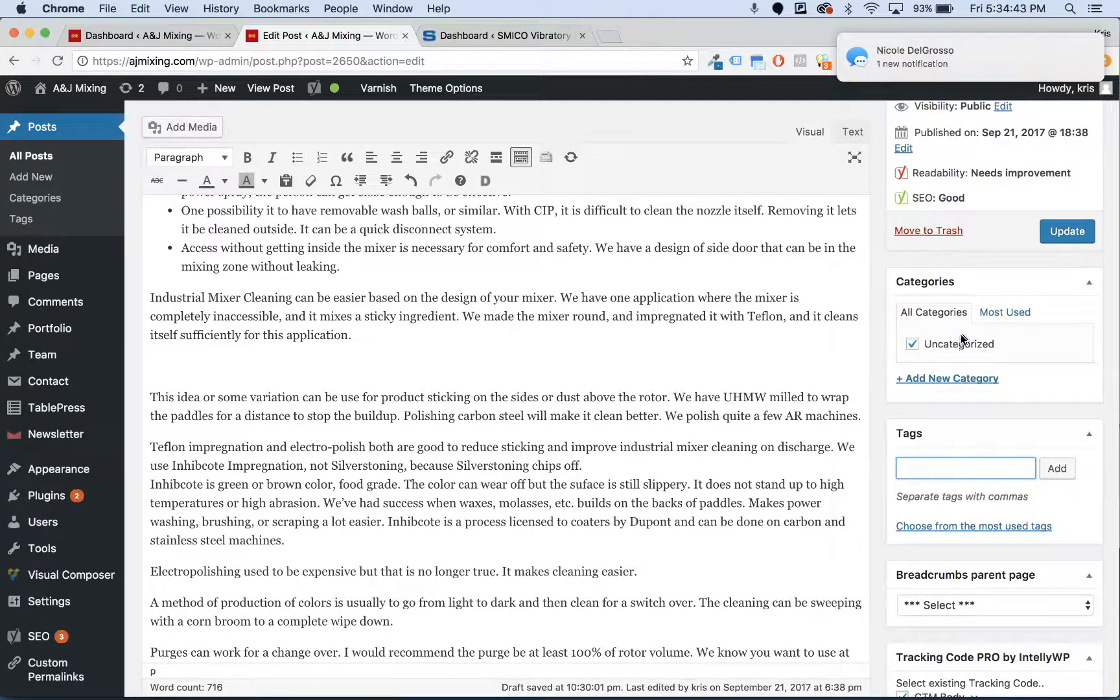
- Open the '+ Add New Category' form, then place the cursor on the empty line after the paragraph
click(951, 382)
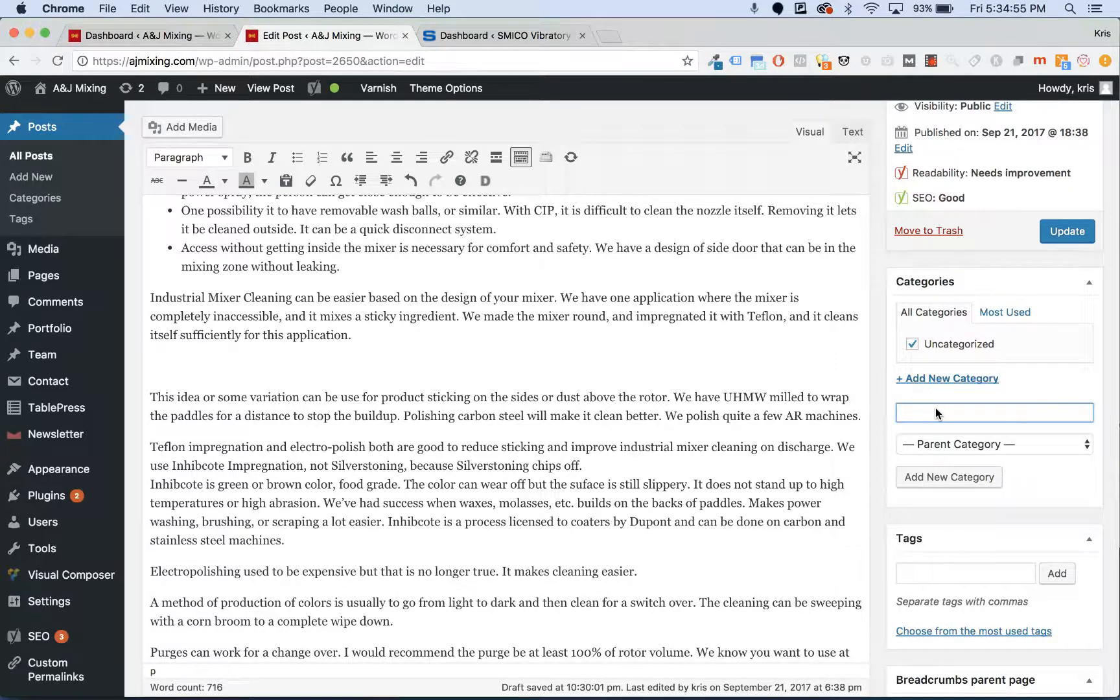
scroll(999, 407, up, 1)
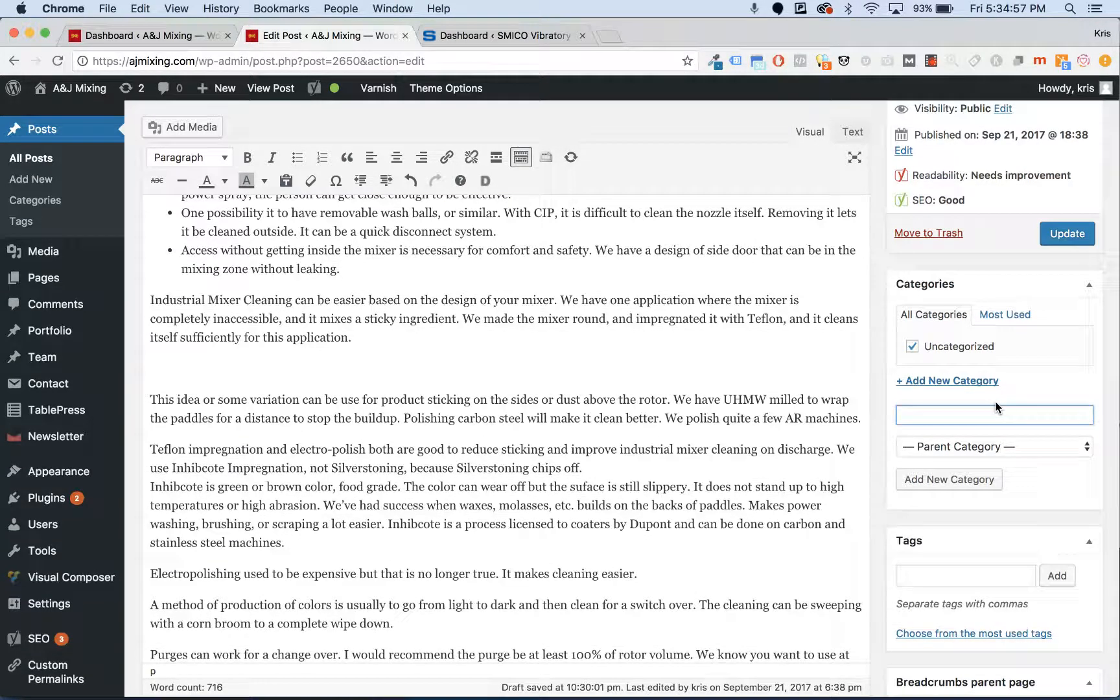
scroll(998, 407, up, 3)
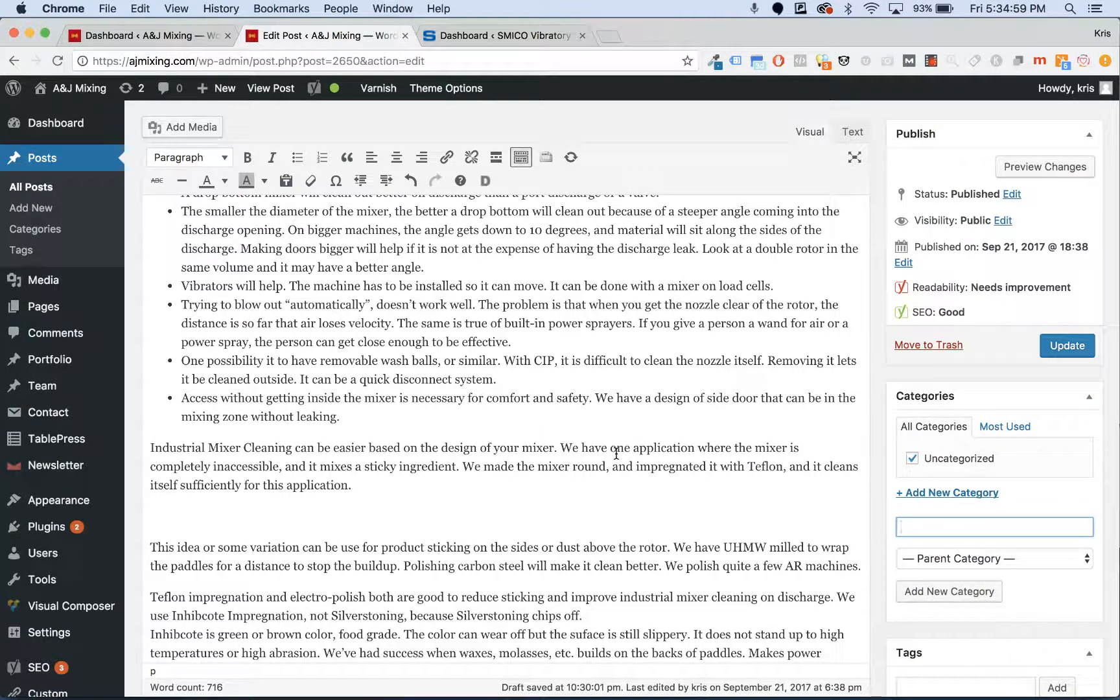
scroll(616, 454, down, 3)
scroll(616, 454, up, 5)
scroll(616, 453, up, 2)
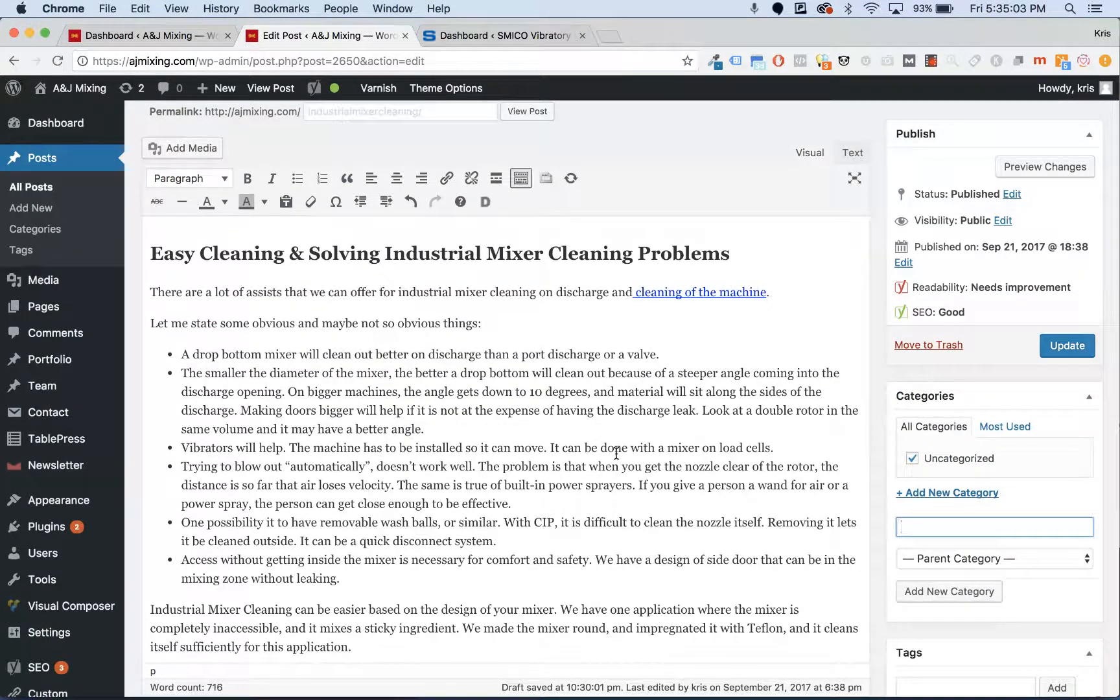
scroll(360, 429, down, 4)
click(214, 521)
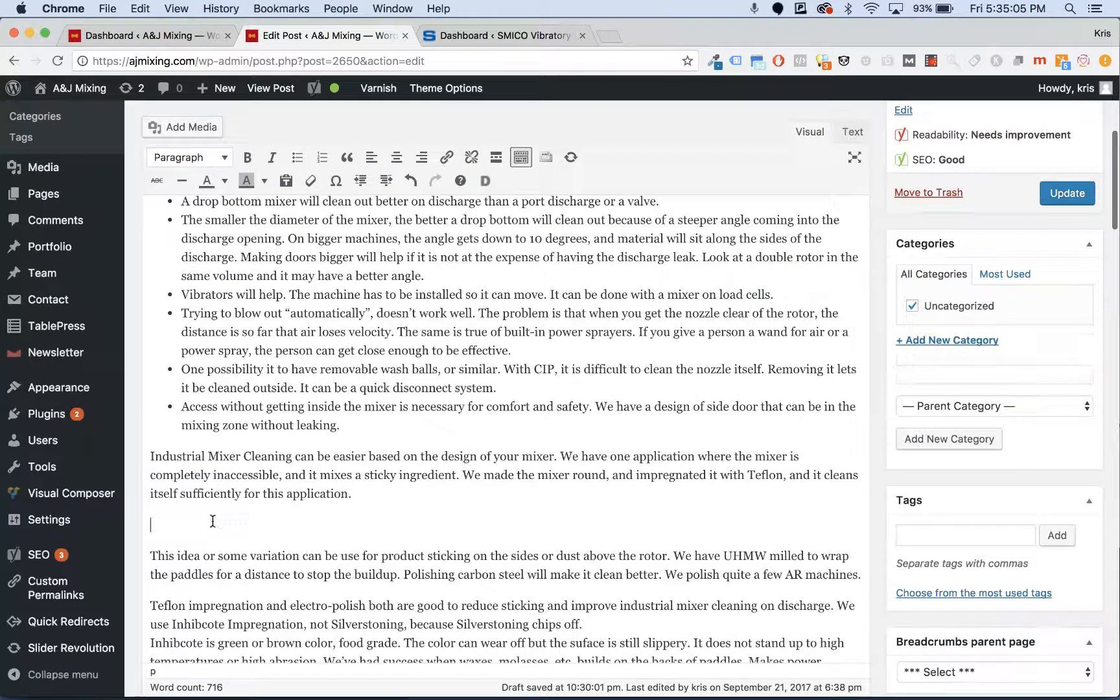
scroll(671, 392, up, 5)
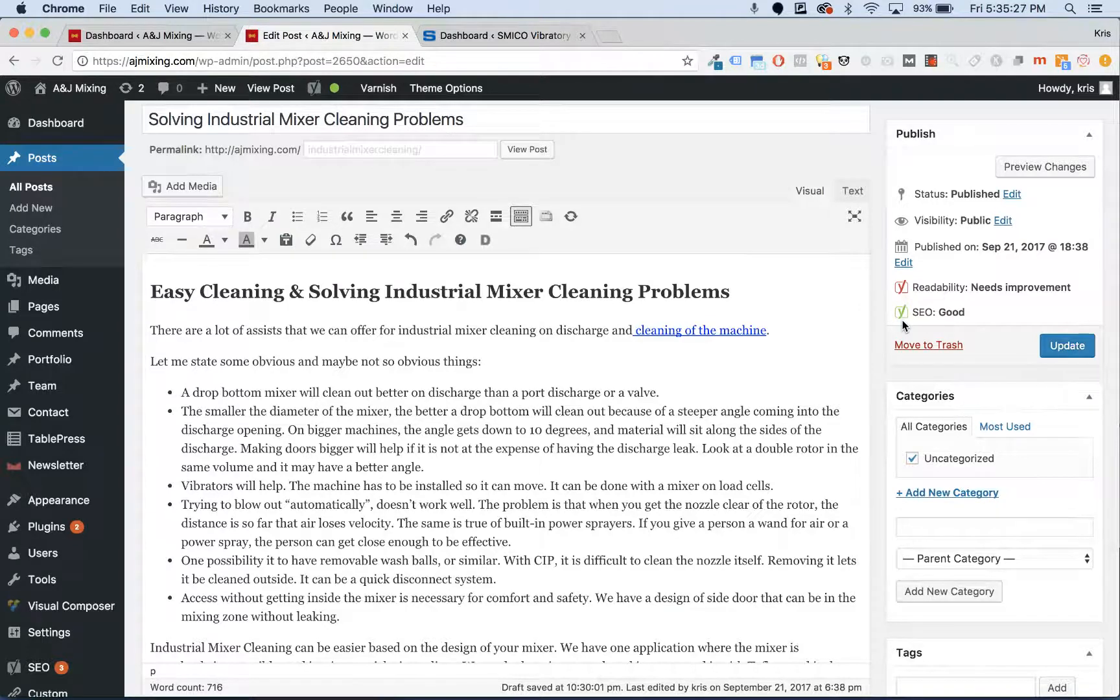
scroll(903, 325, down, 20)
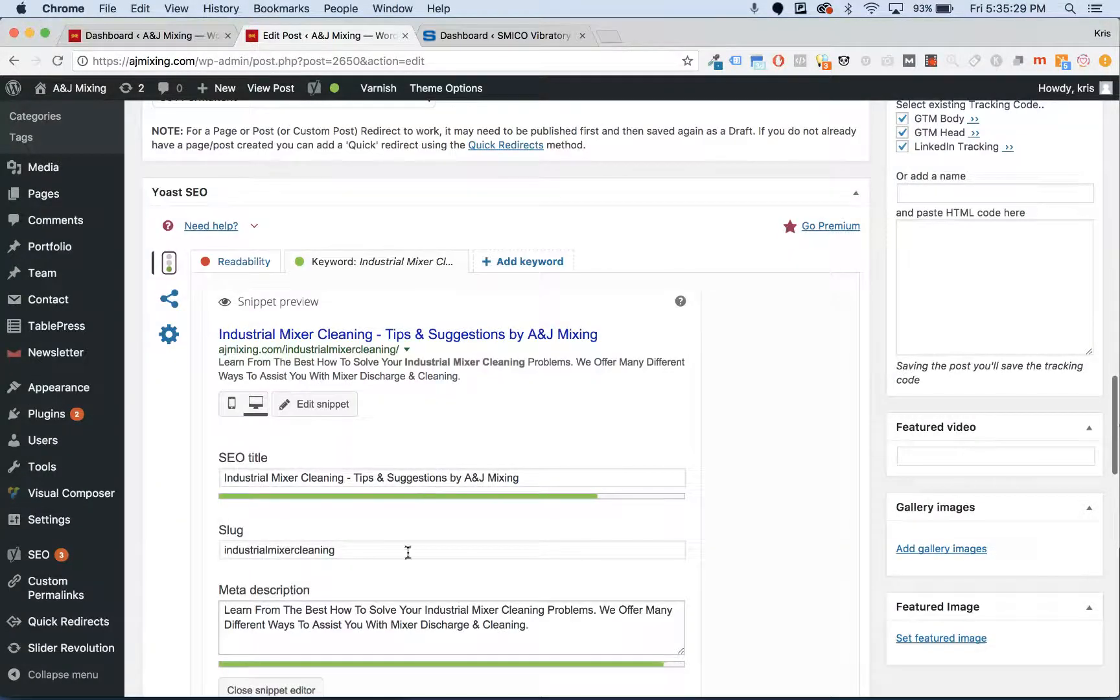
scroll(459, 623, down, 5)
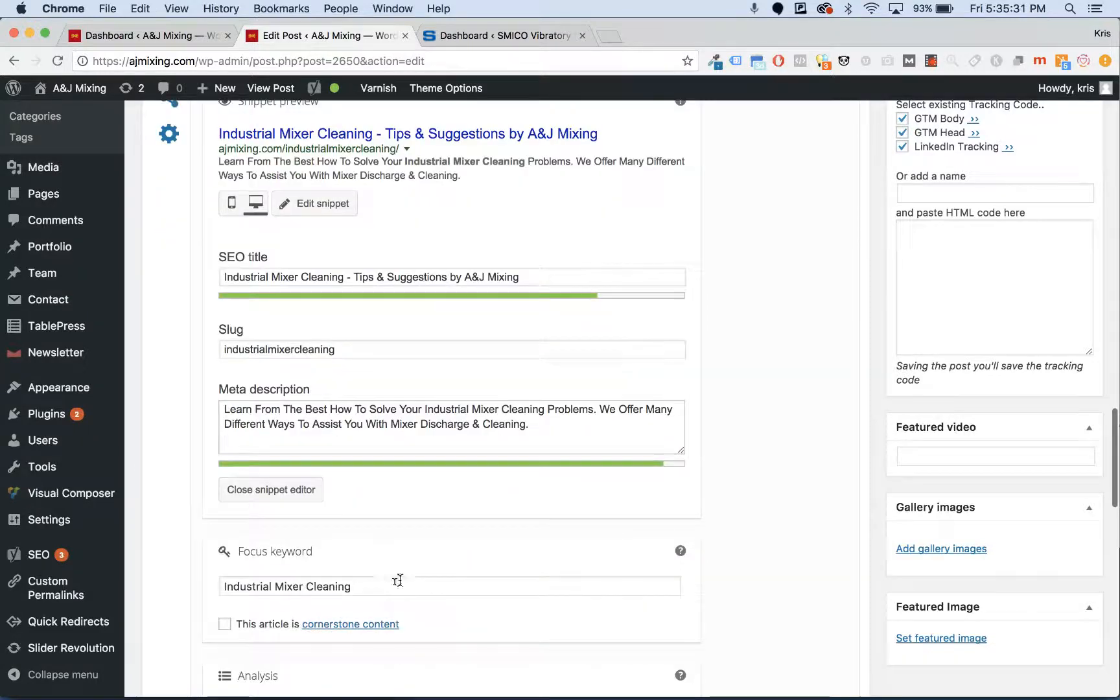
scroll(367, 600, up, 20)
scroll(364, 599, up, 3)
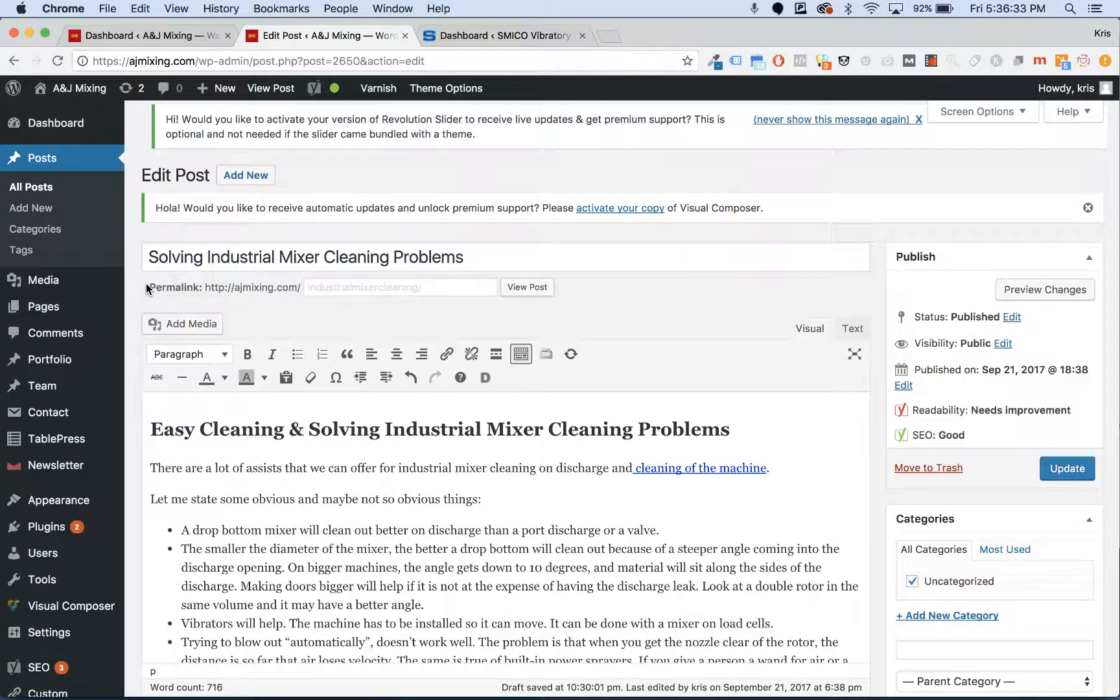
- Open Media from the sidebar in a new tab and browse its image thumbnail grid
mouse_move(58, 283)
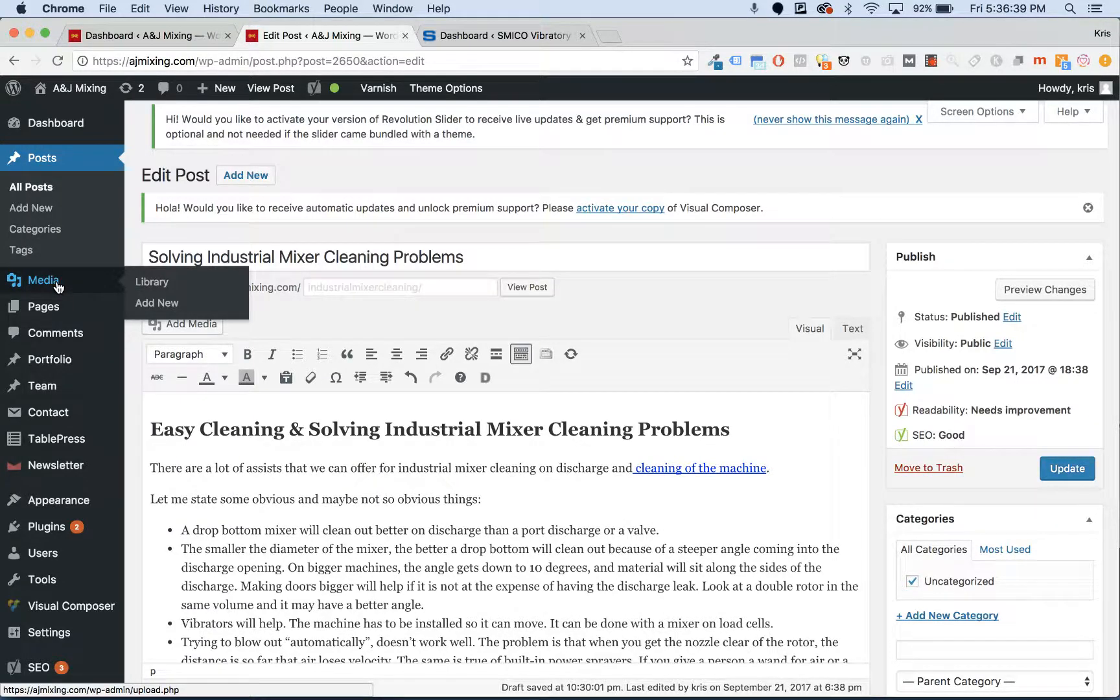
right_click(58, 284)
click(91, 288)
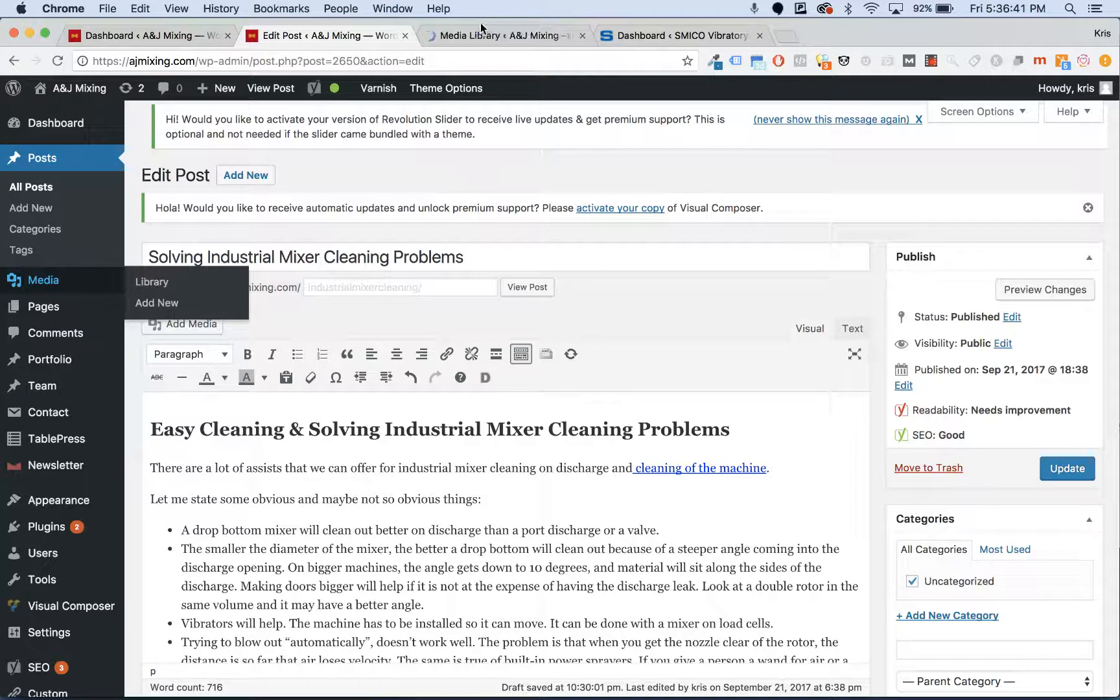
click(473, 40)
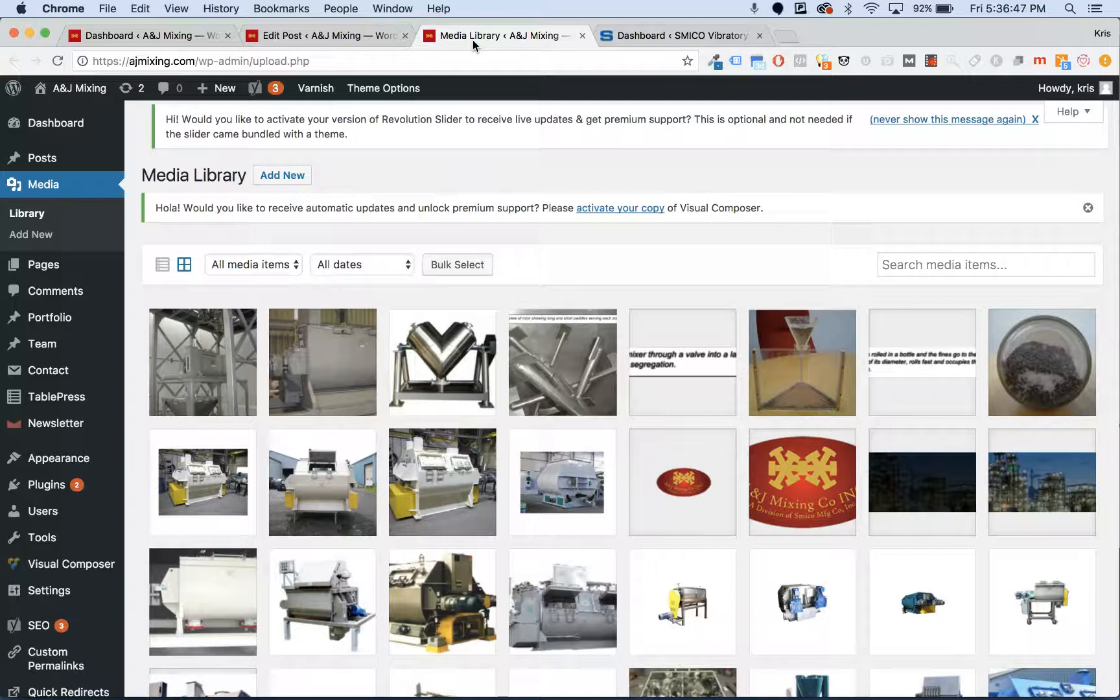
scroll(456, 439, down, 15)
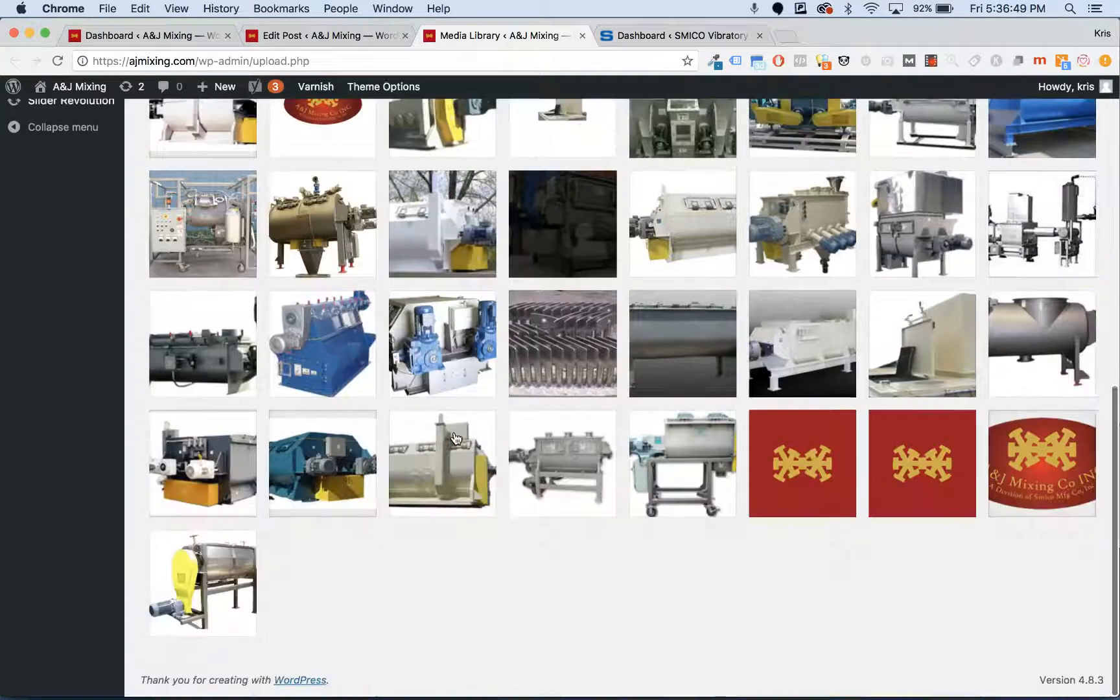
scroll(456, 439, up, 2)
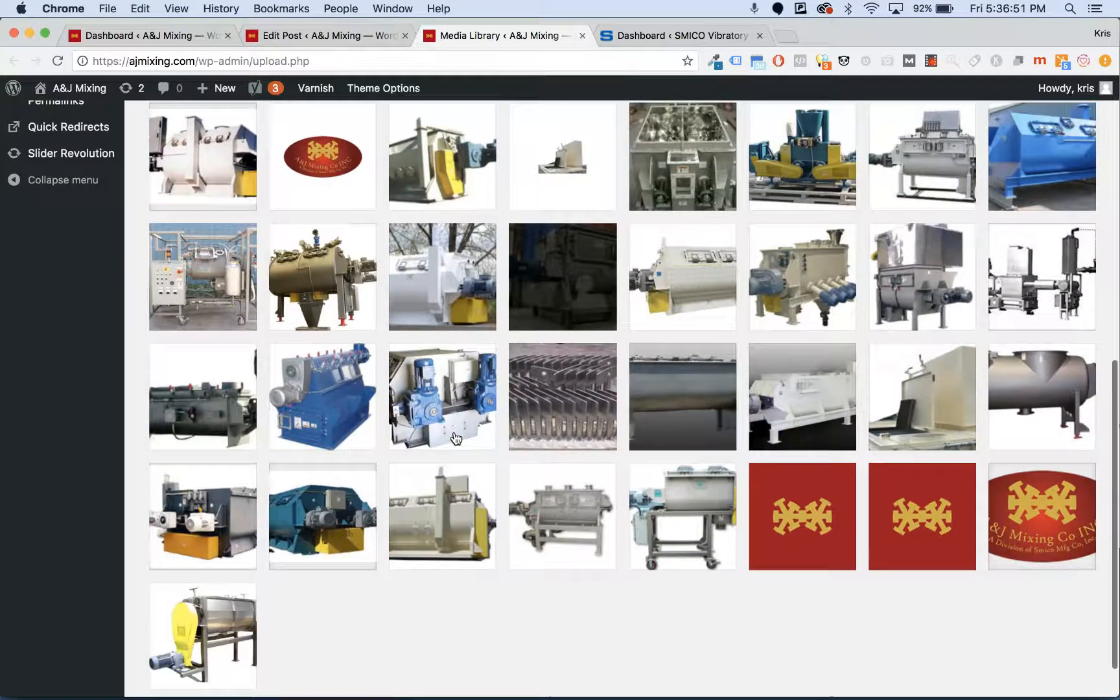
scroll(455, 439, up, 6)
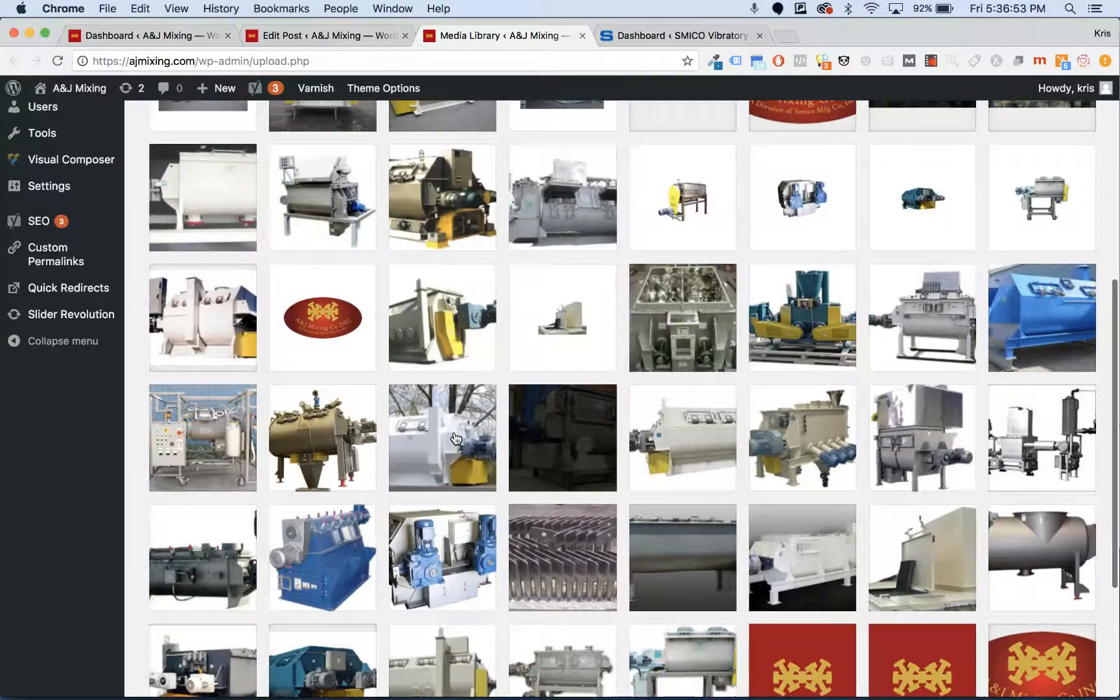
scroll(456, 439, up, 10)
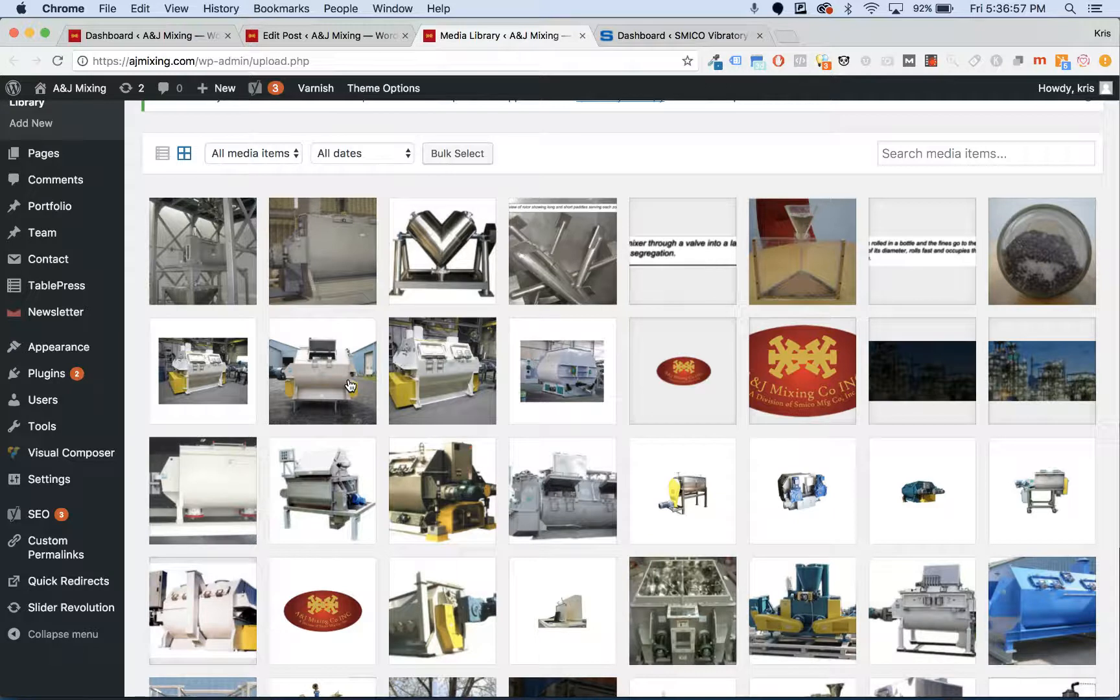
scroll(350, 385, up, 4)
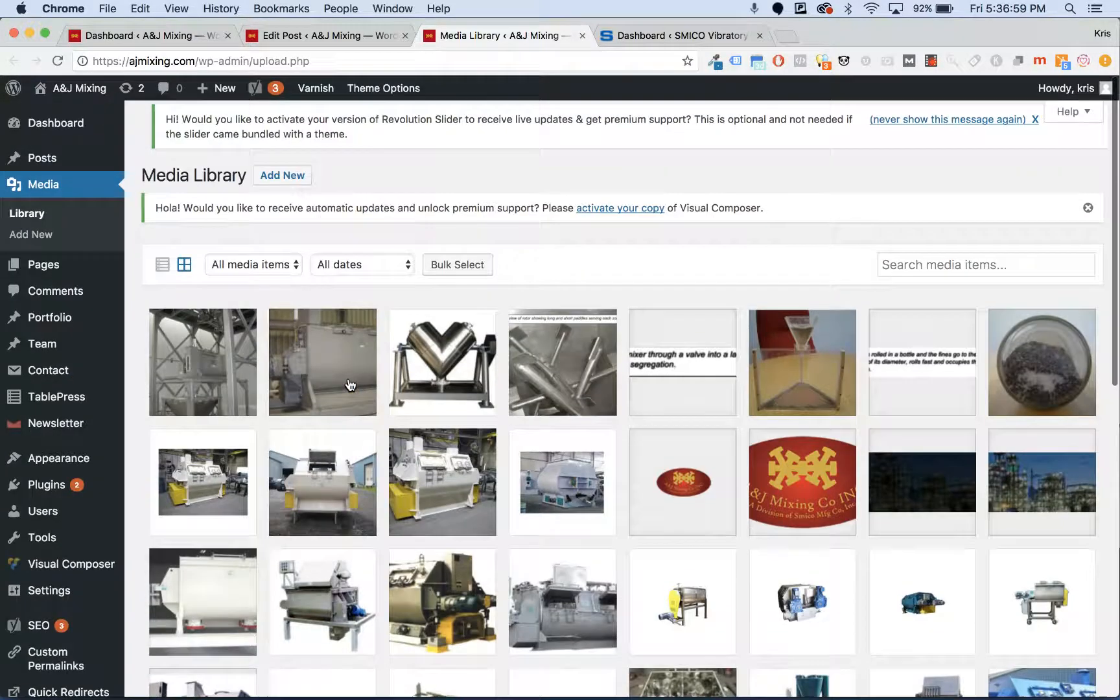
click(1003, 259)
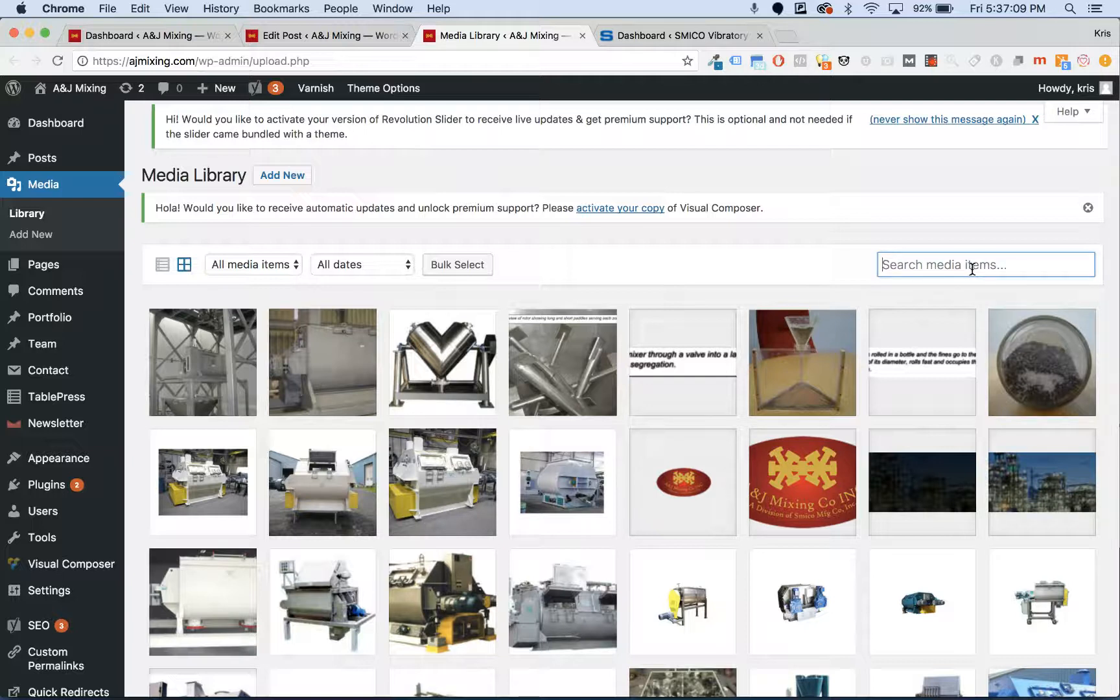
scroll(418, 184, down, 15)
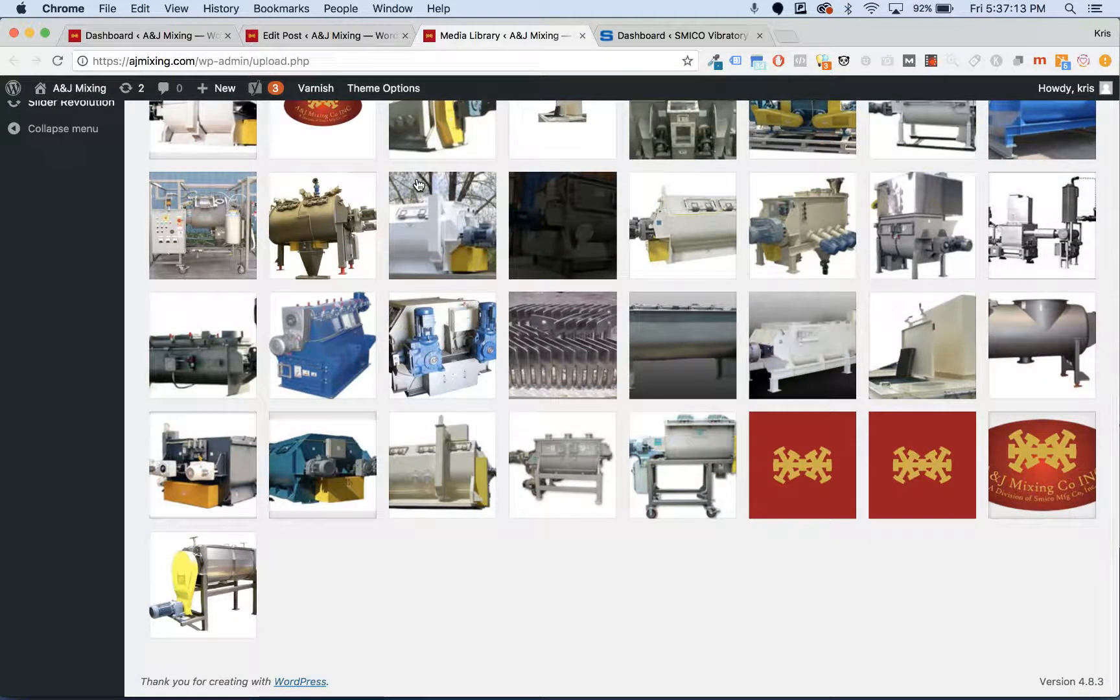
scroll(418, 185, up, 15)
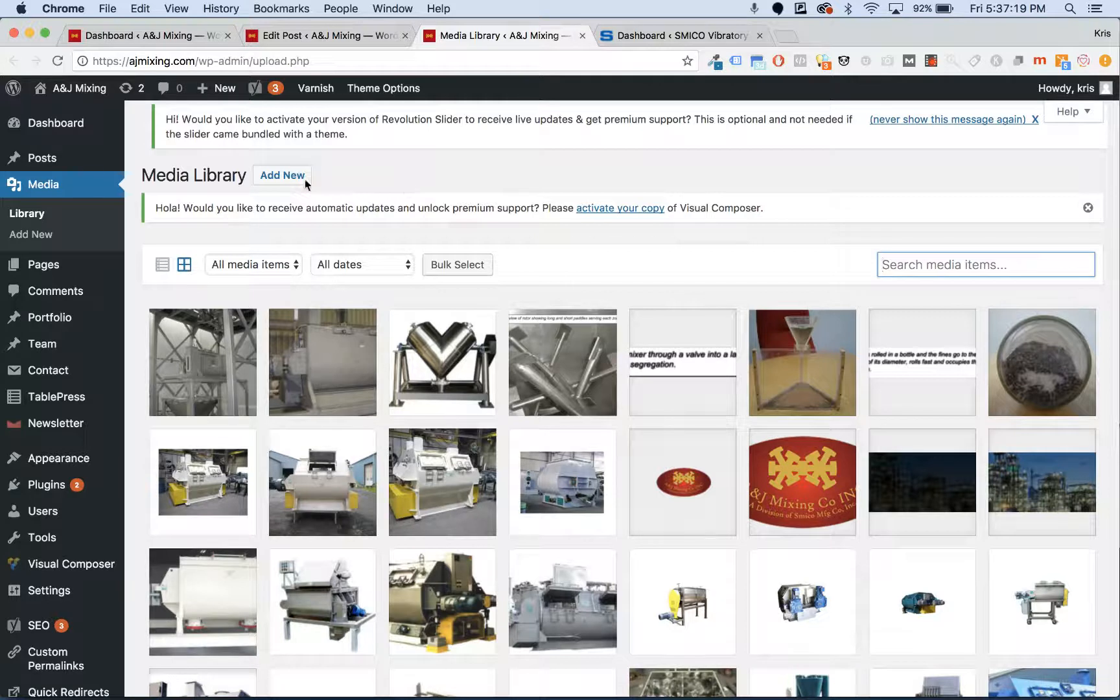
mouse_move(50, 266)
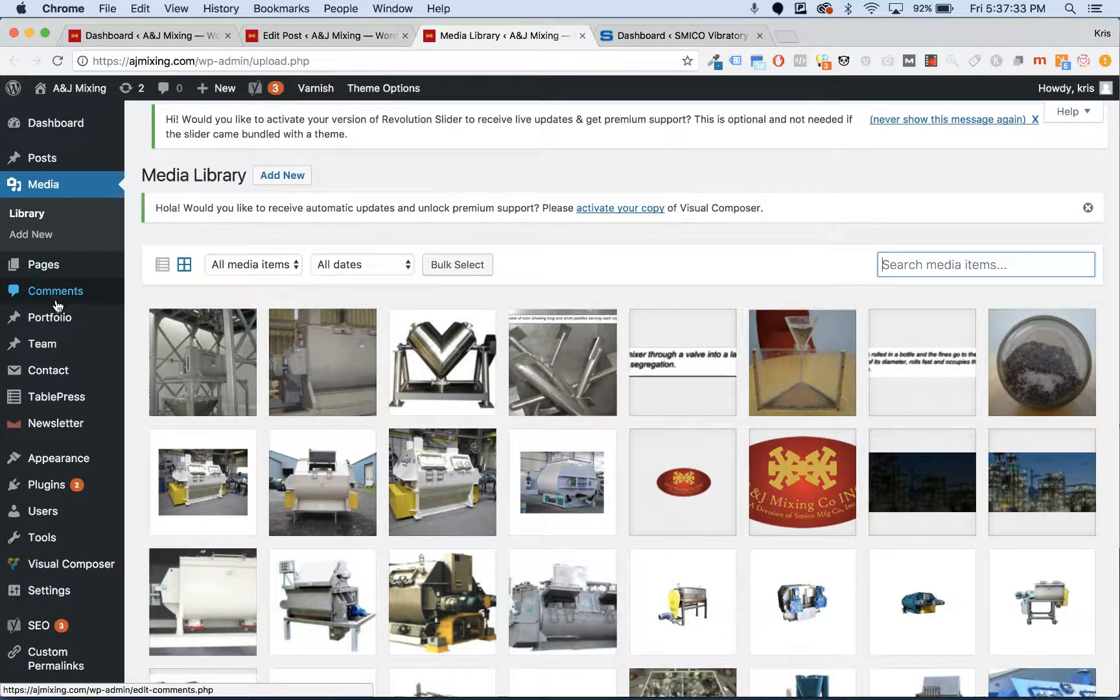
mouse_move(55, 321)
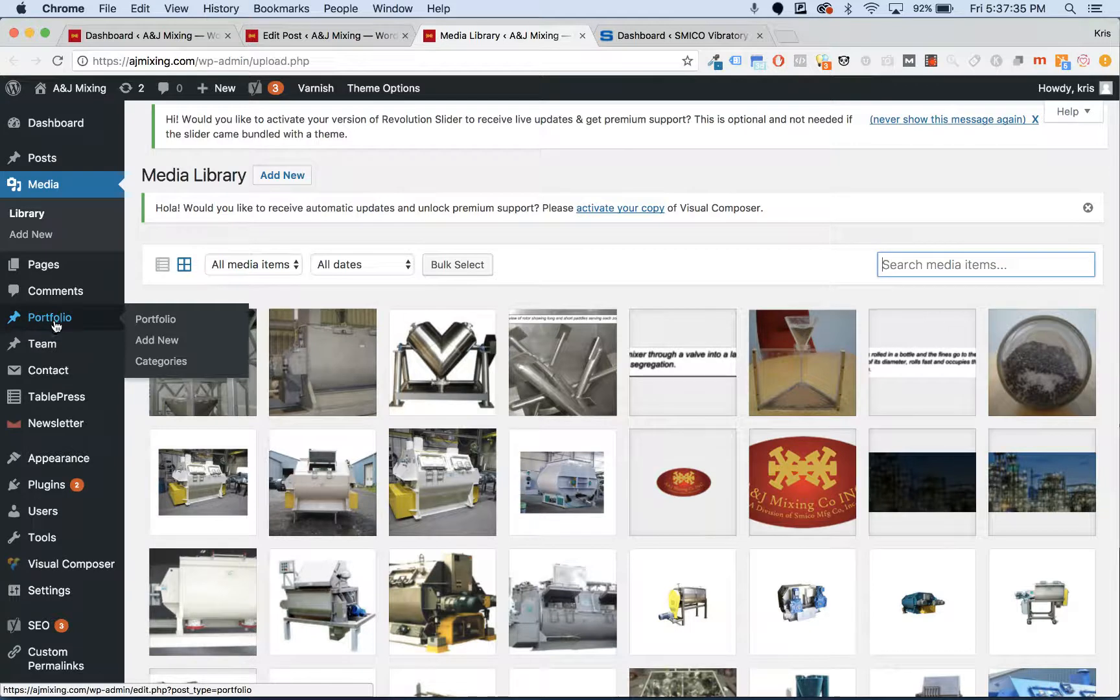
mouse_move(56, 376)
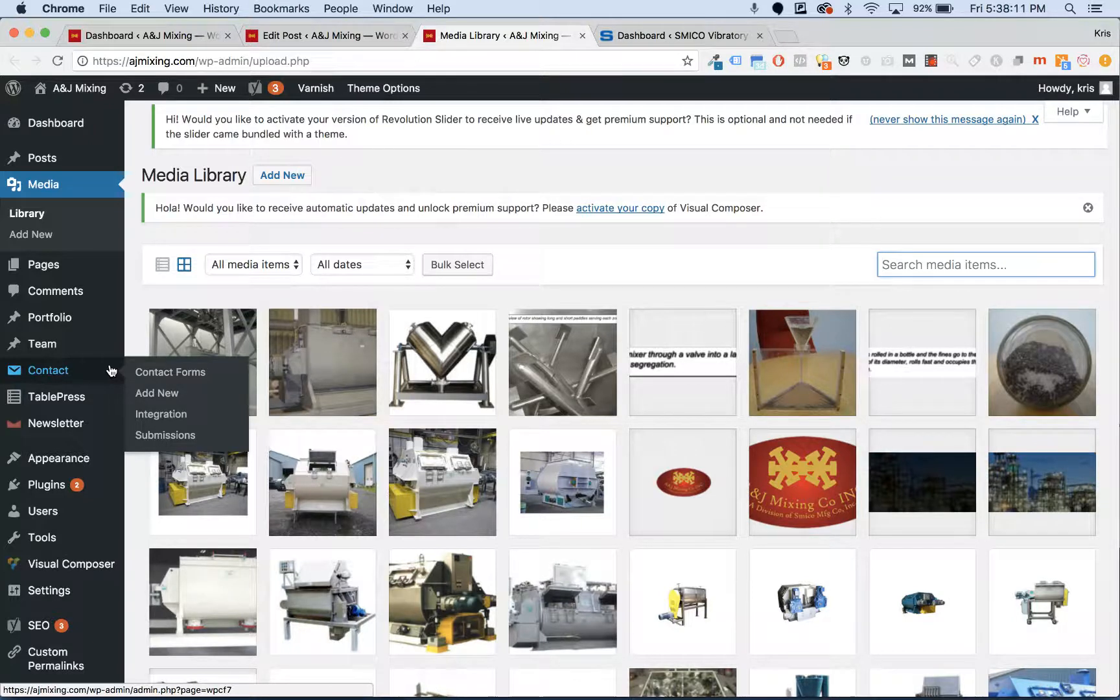
- Open Contact > Submissions in a new tab and read the fourth entry's 100L mixer request
super+click(175, 434)
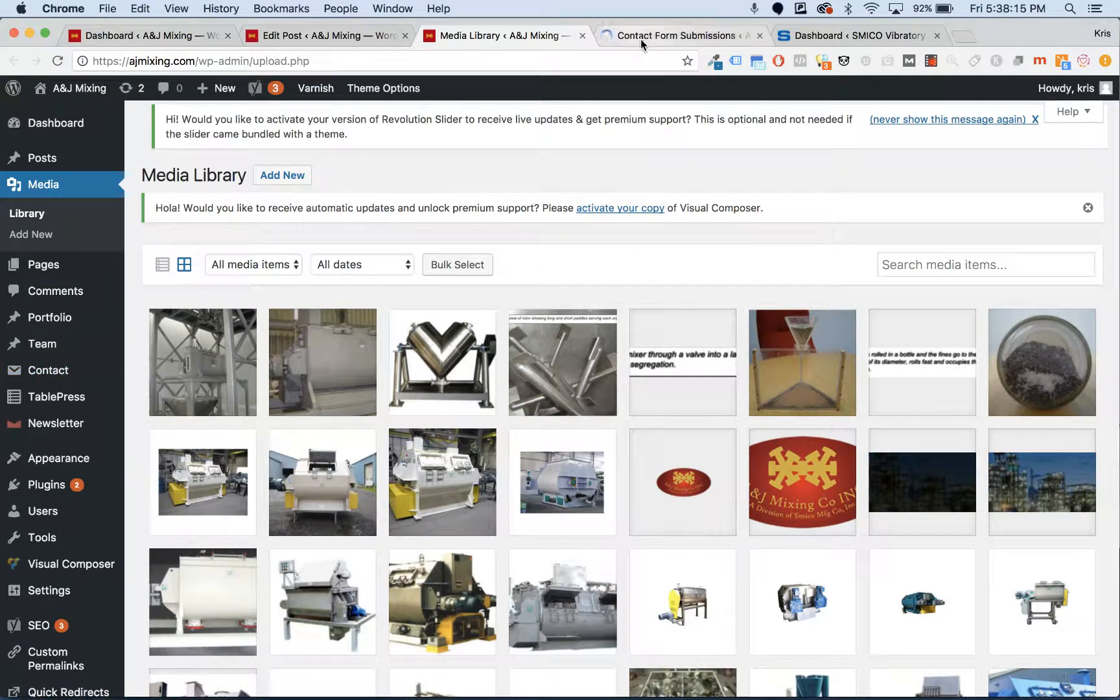
click(641, 39)
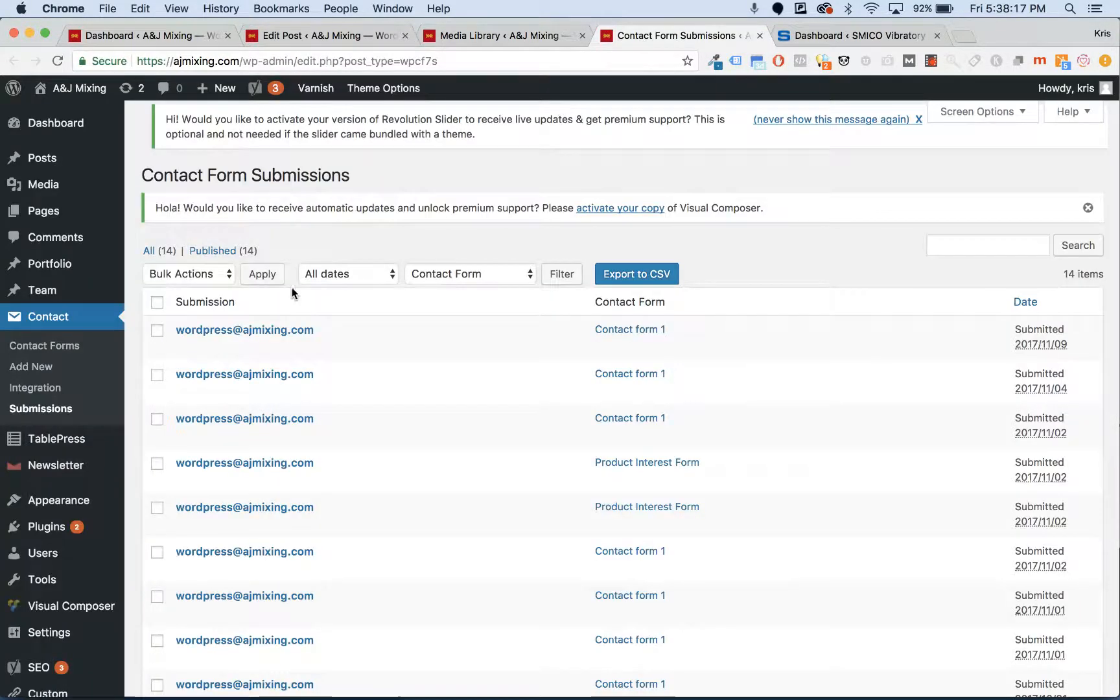
scroll(291, 289, down, 2)
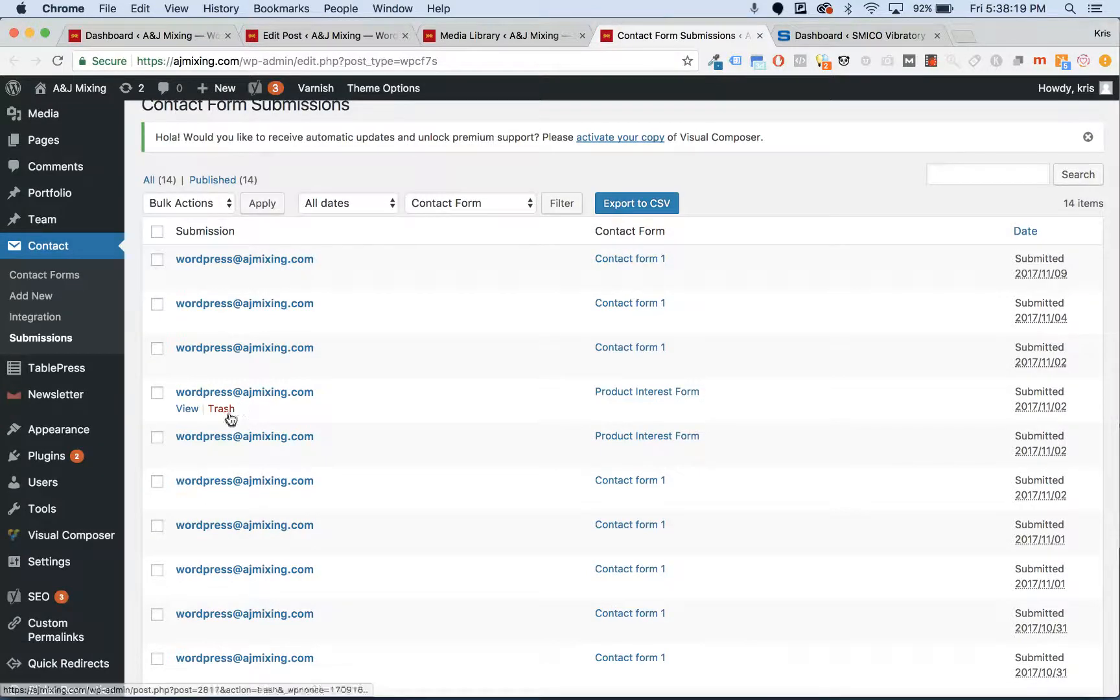
click(188, 410)
scroll(502, 260, down, 5)
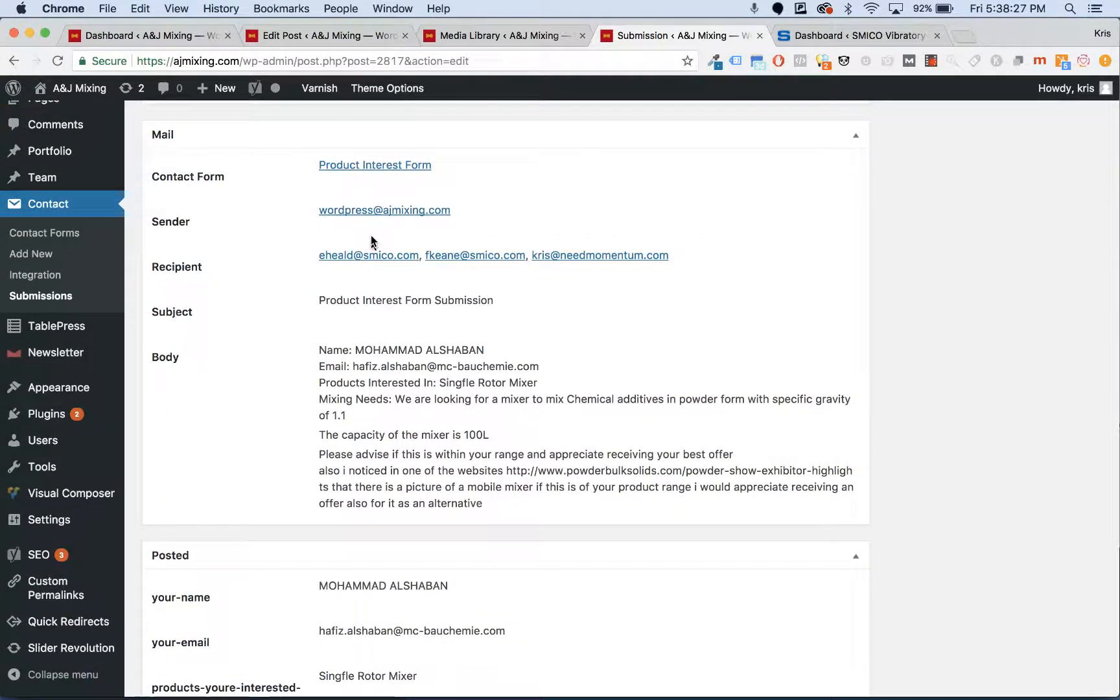
scroll(357, 318, down, 2)
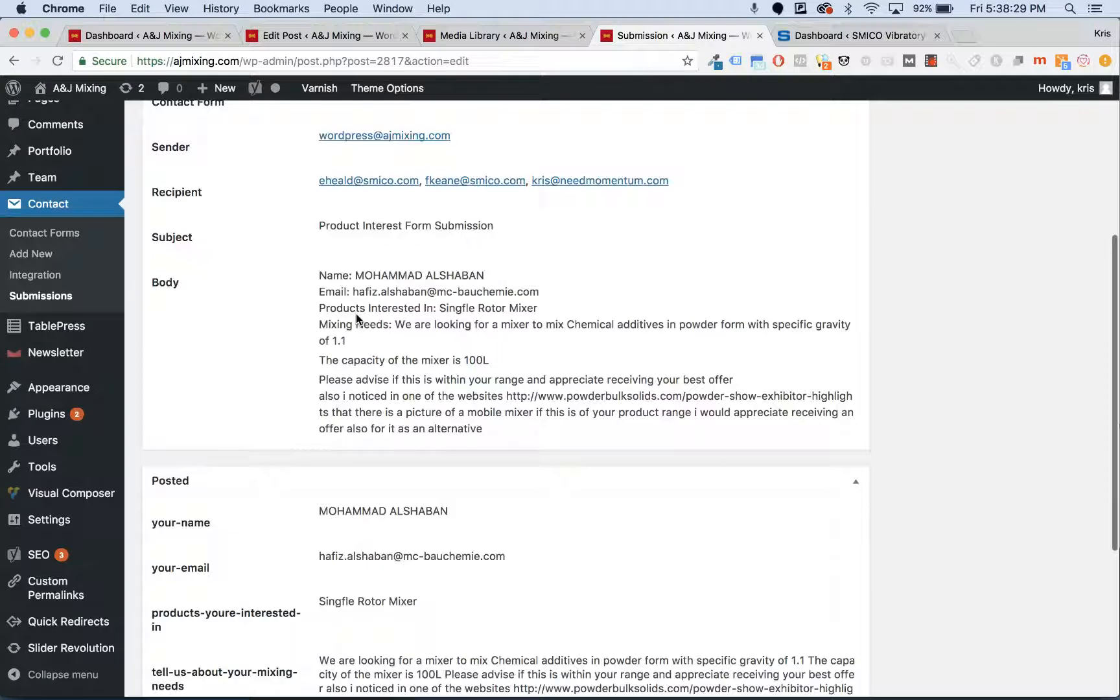
scroll(357, 318, down, 2)
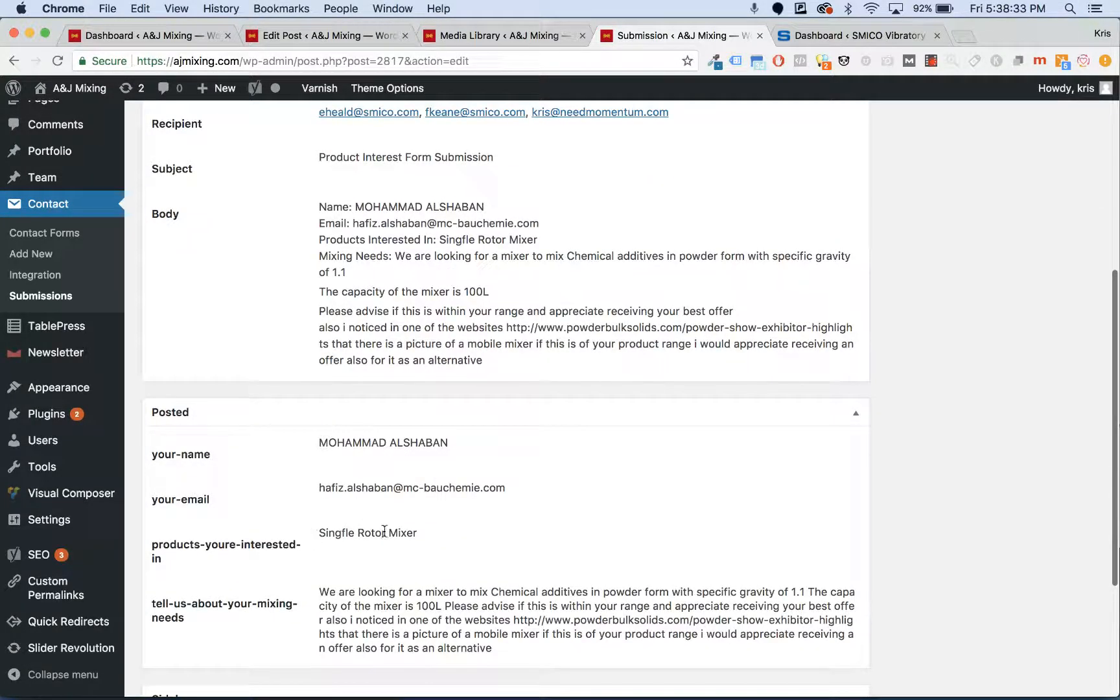
scroll(385, 489, down, 3)
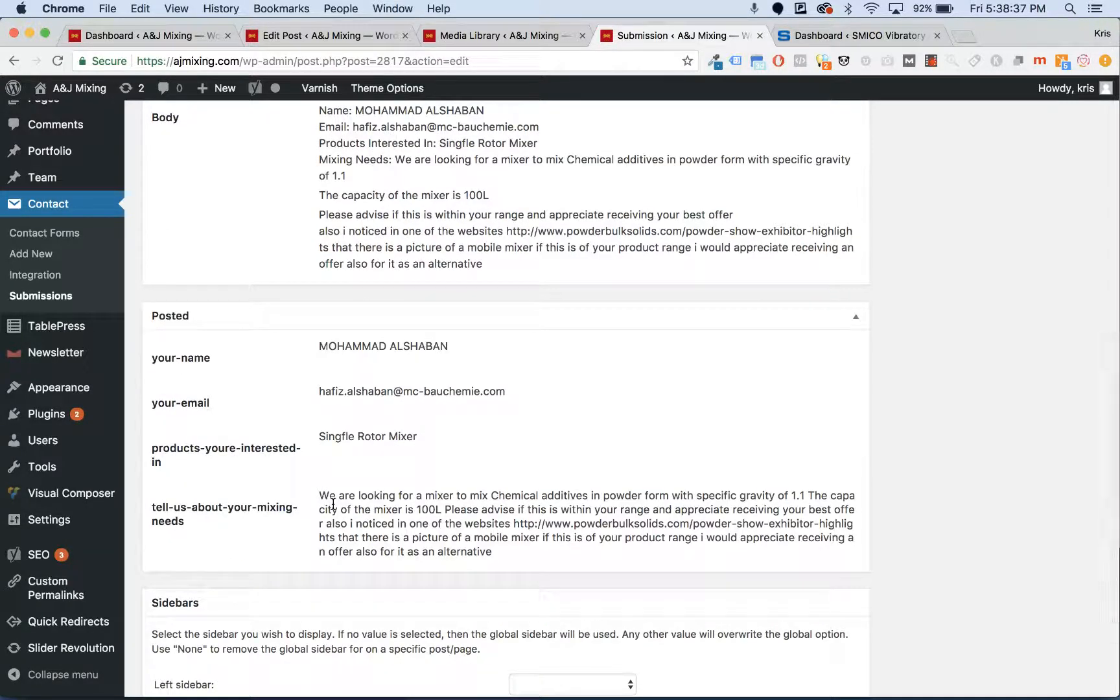
scroll(333, 504, down, 4)
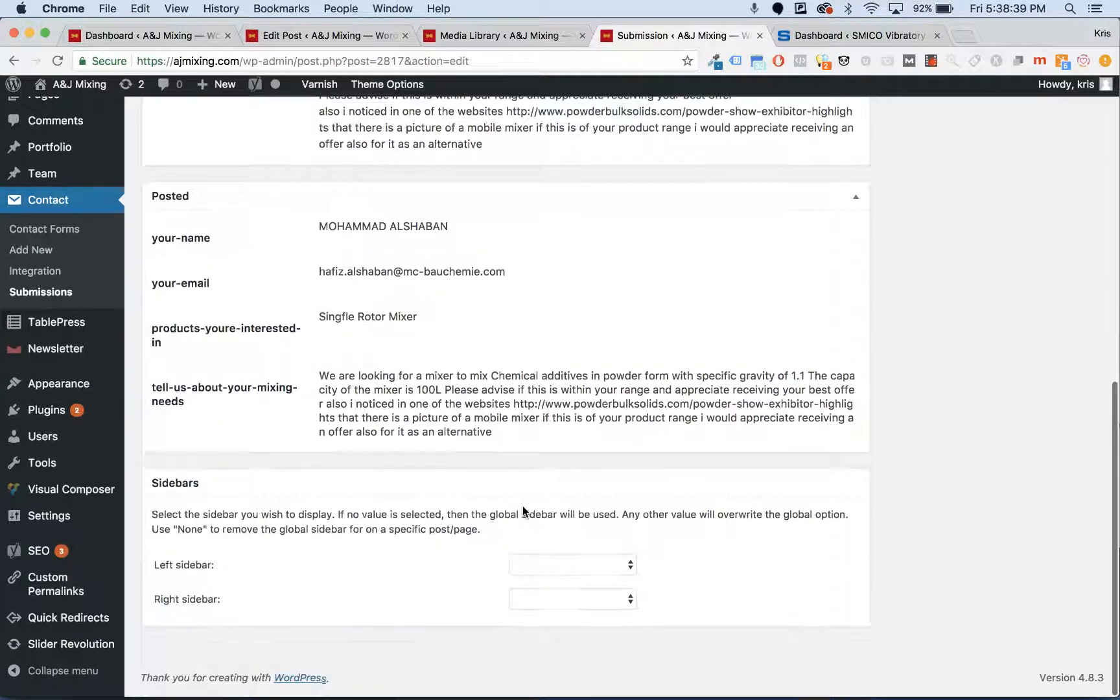
scroll(523, 512, up, 9)
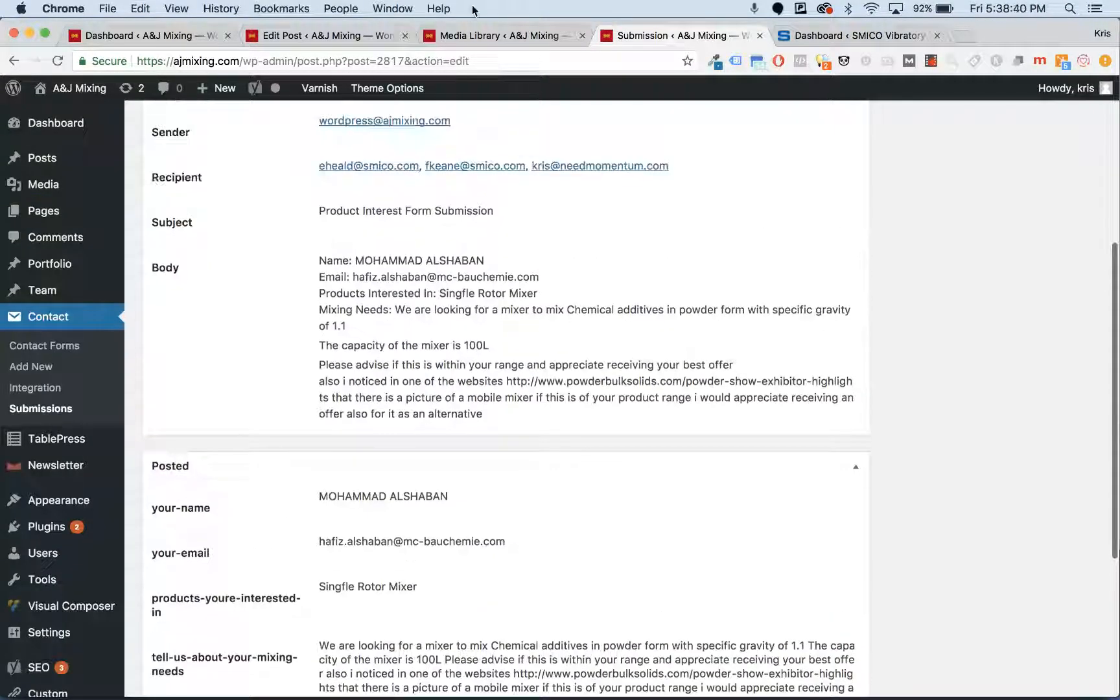
- Close the Submission tab, returning to the Media Library image grid
click(758, 35)
mouse_move(75, 391)
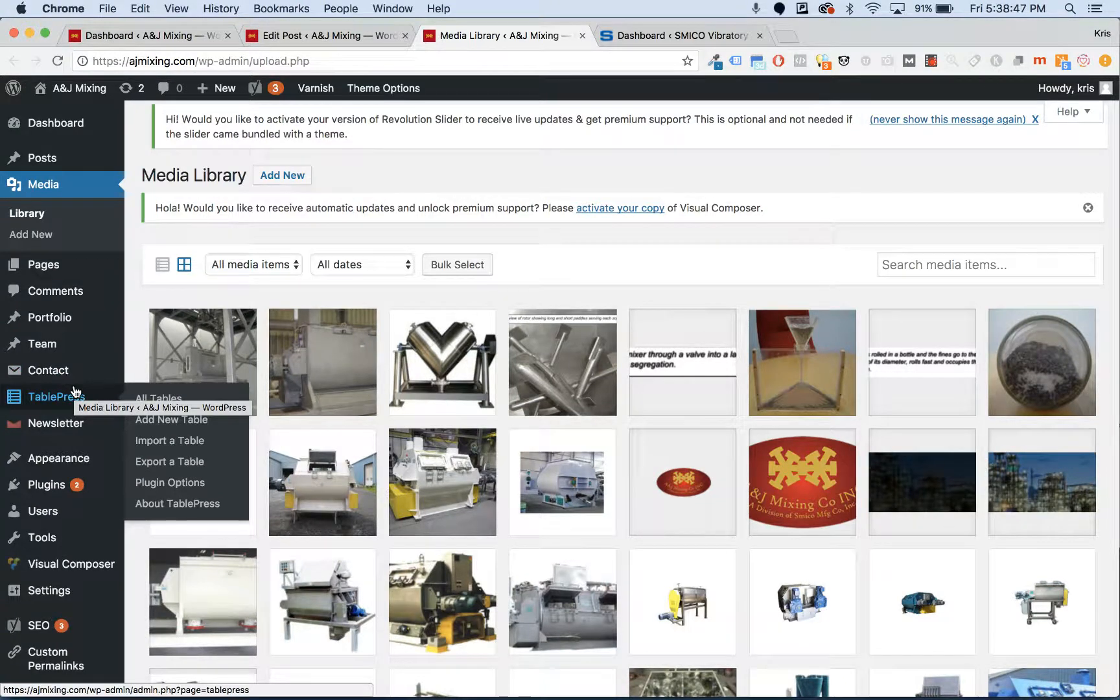
scroll(75, 392, down, 1)
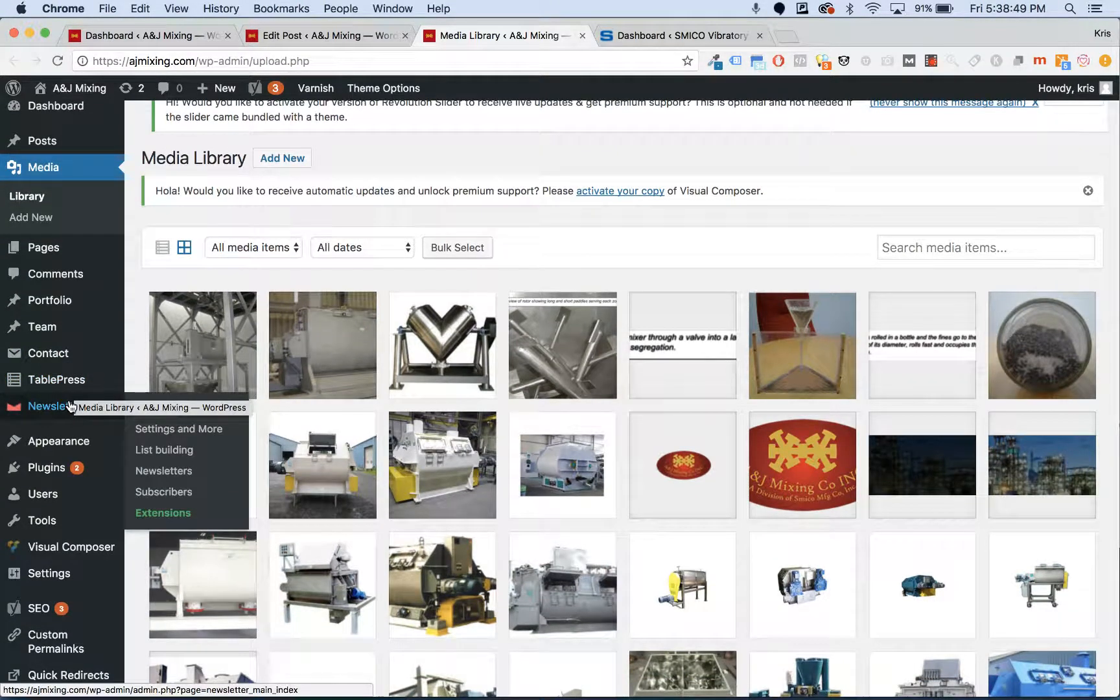
scroll(70, 406, down, 1)
mouse_move(63, 431)
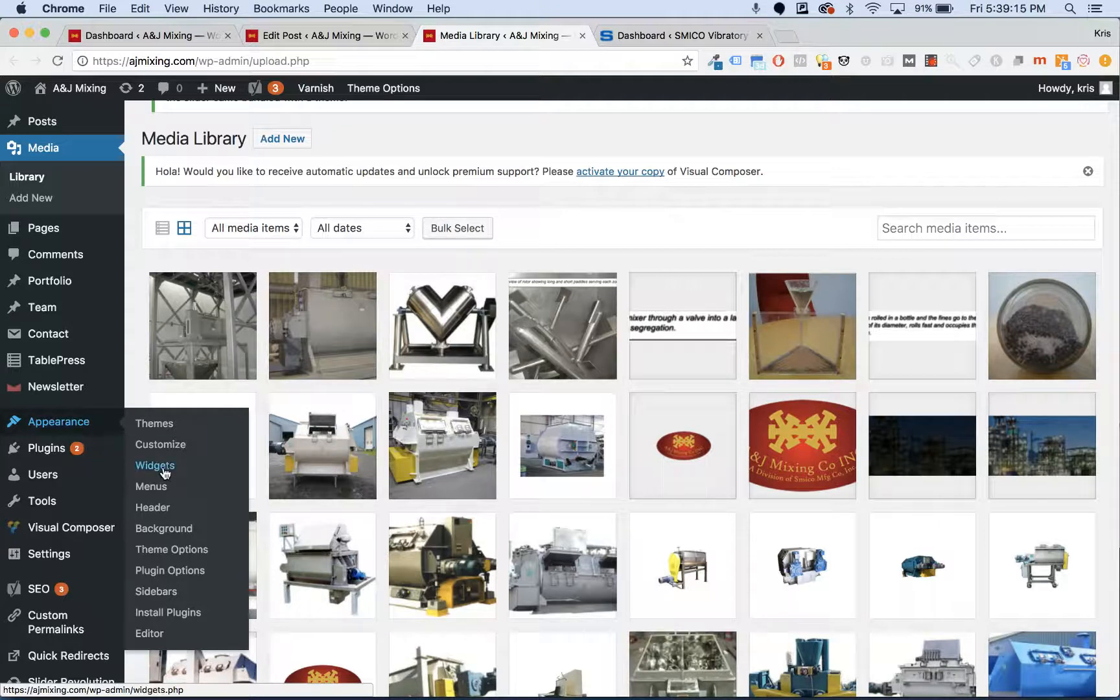
- Open Appearance > Menus in a new tab, then load the live site via Visit Site
super+click(161, 493)
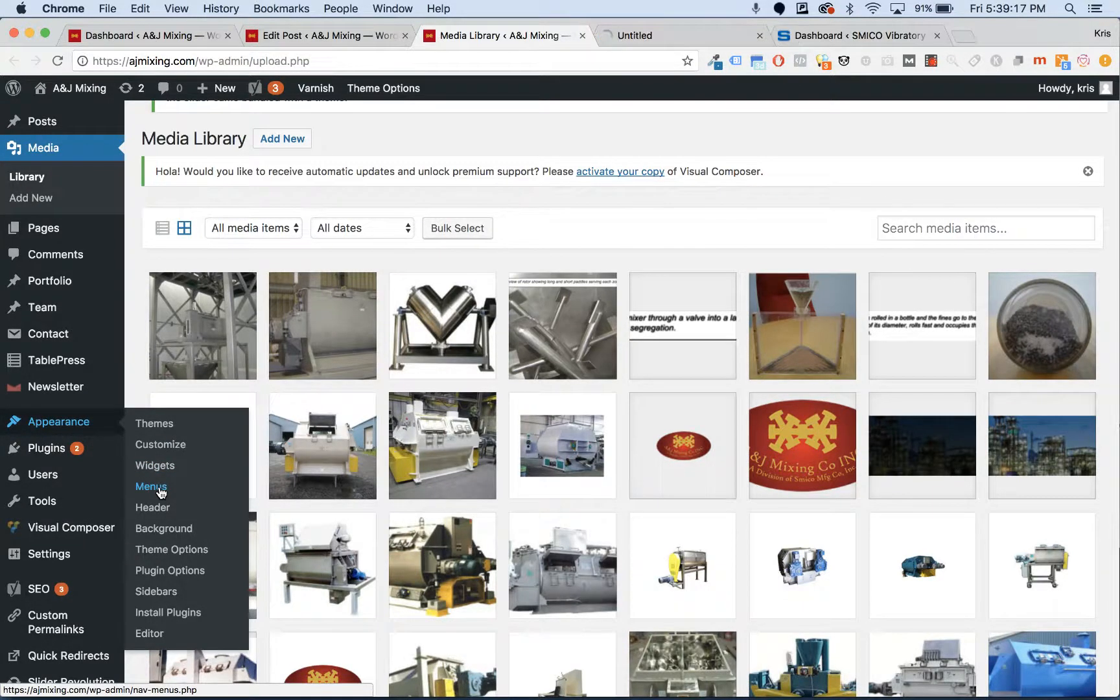
click(698, 32)
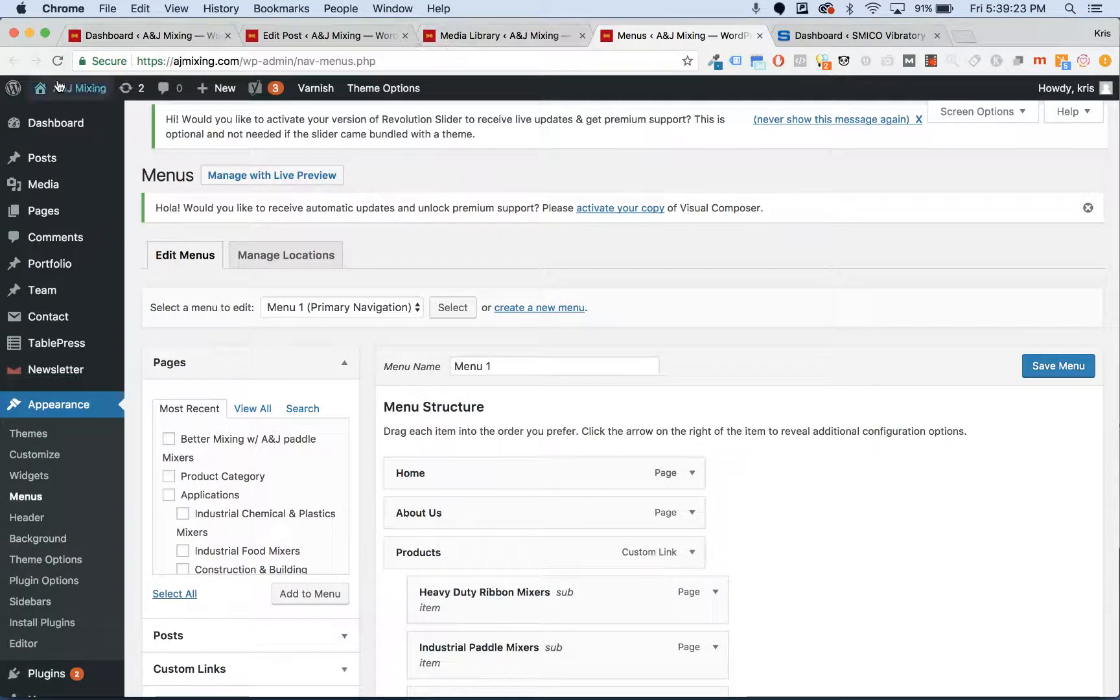
mouse_move(59, 84)
super+click(56, 117)
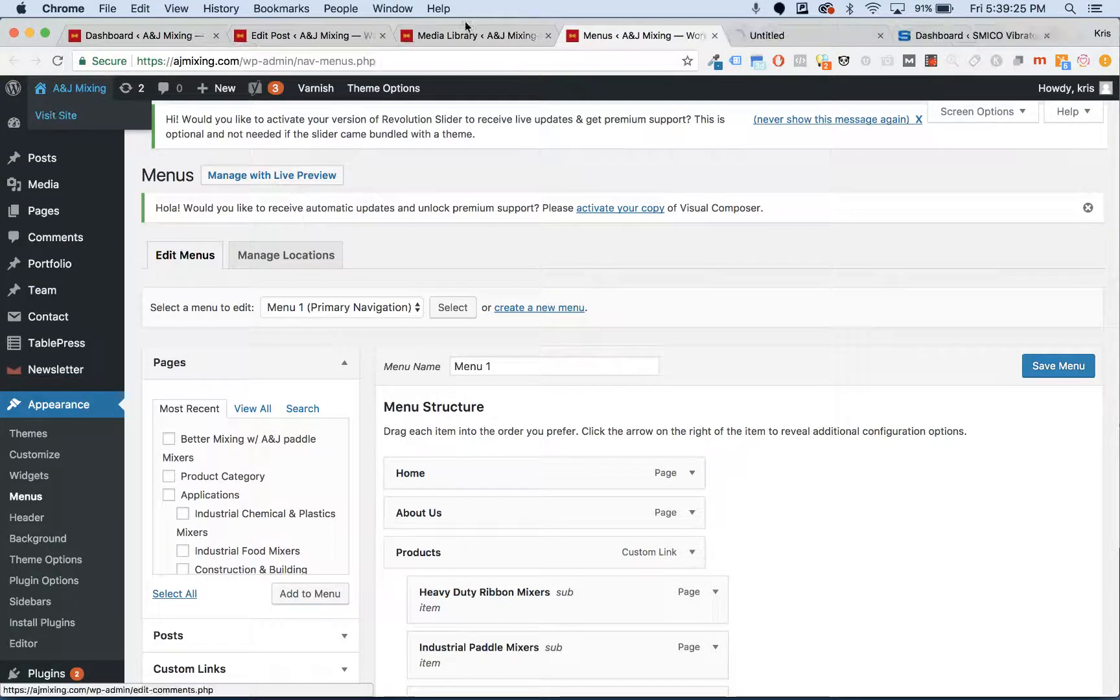
click(772, 38)
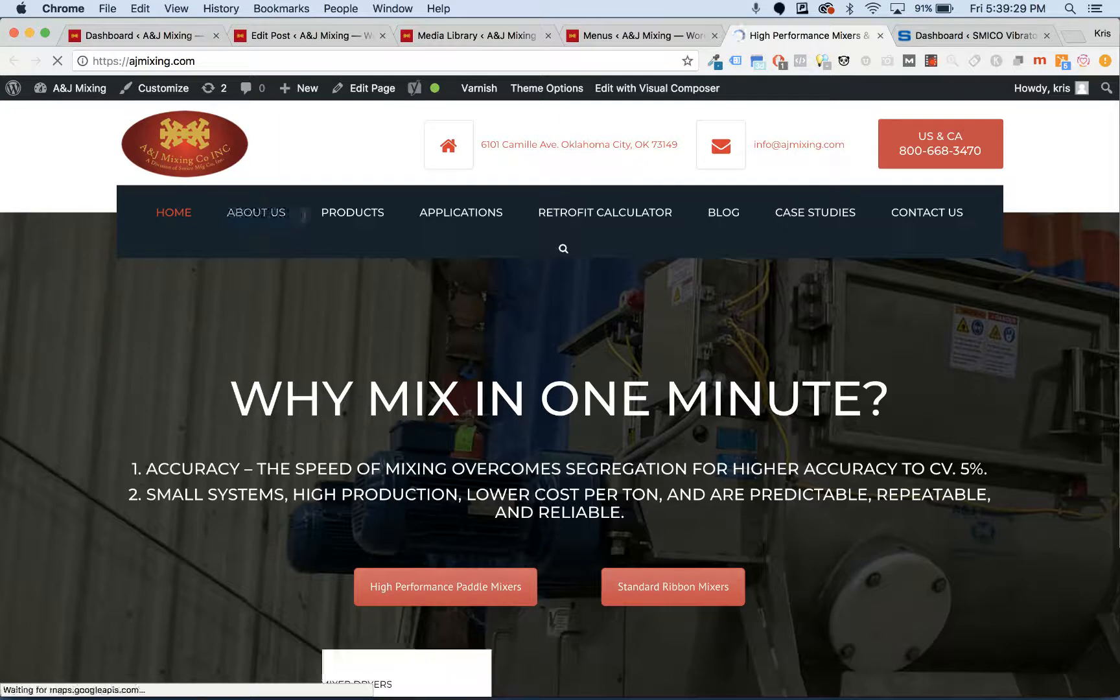
- Look over the live homepage's navigation, then switch back to the Appearance > Menus tab
mouse_move(356, 244)
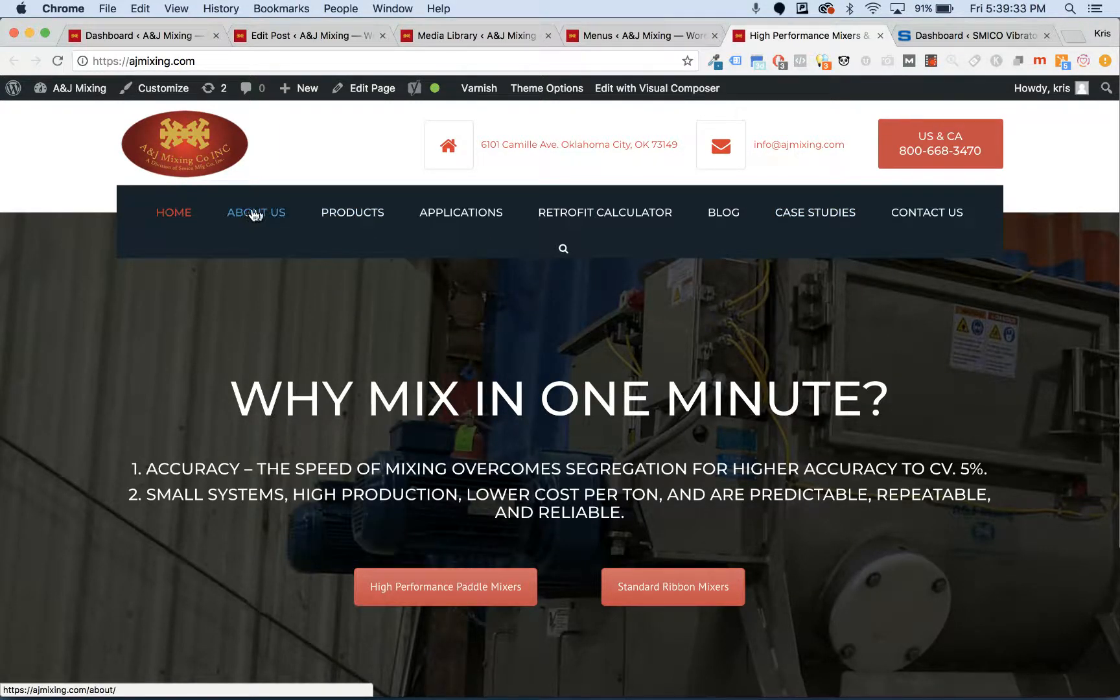
mouse_move(314, 211)
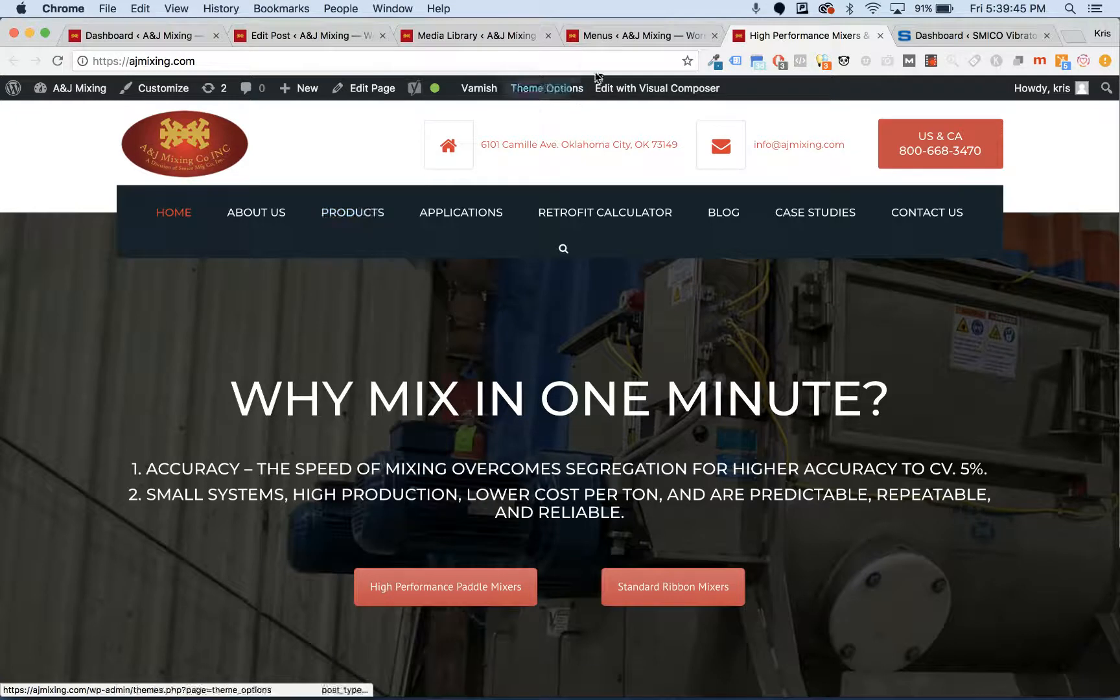
click(631, 38)
- Show all pages in the Pages box and tick 3 column news
scroll(350, 391, down, 2)
scroll(350, 391, down, 4)
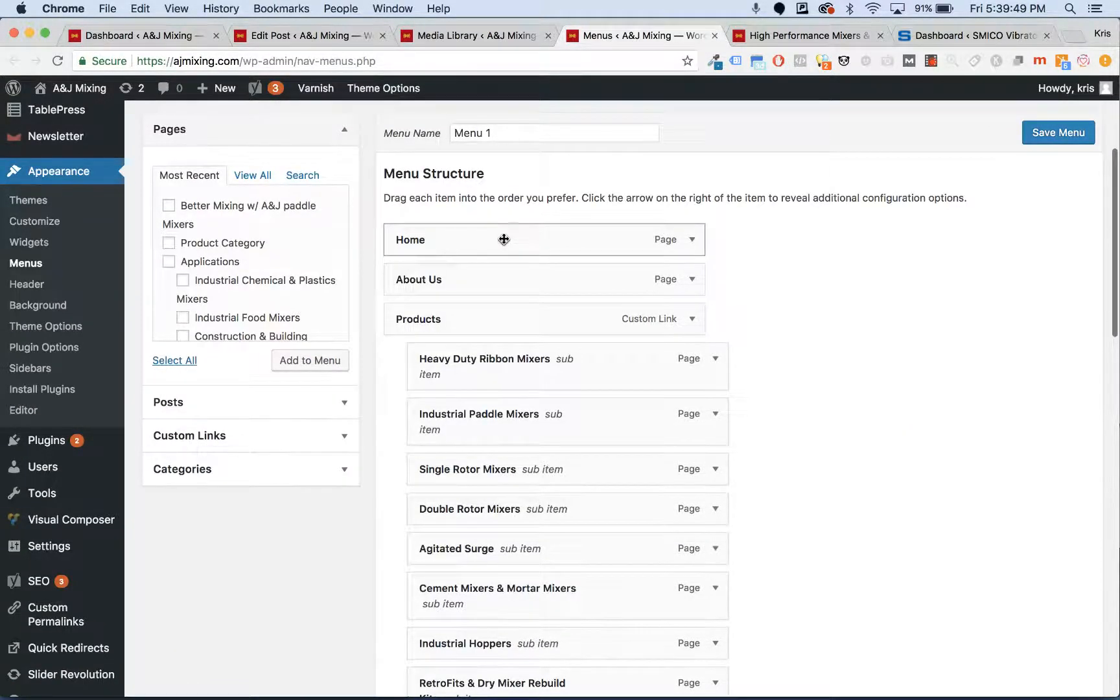
scroll(504, 240, down, 1)
scroll(494, 210, down, 1)
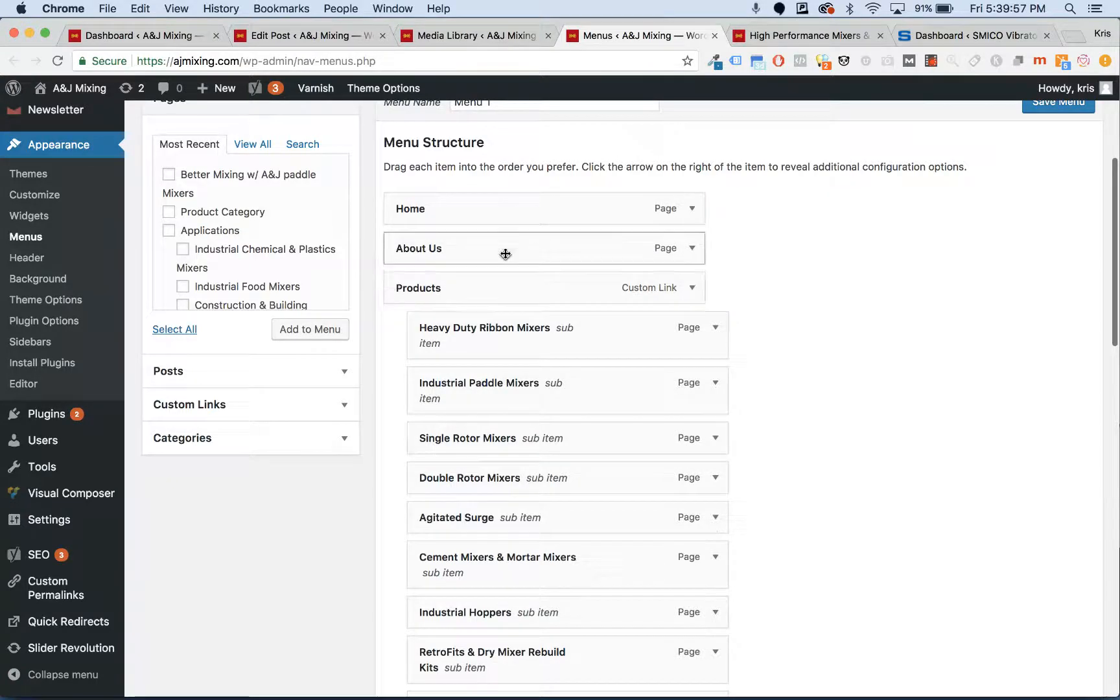
scroll(535, 303, down, 1)
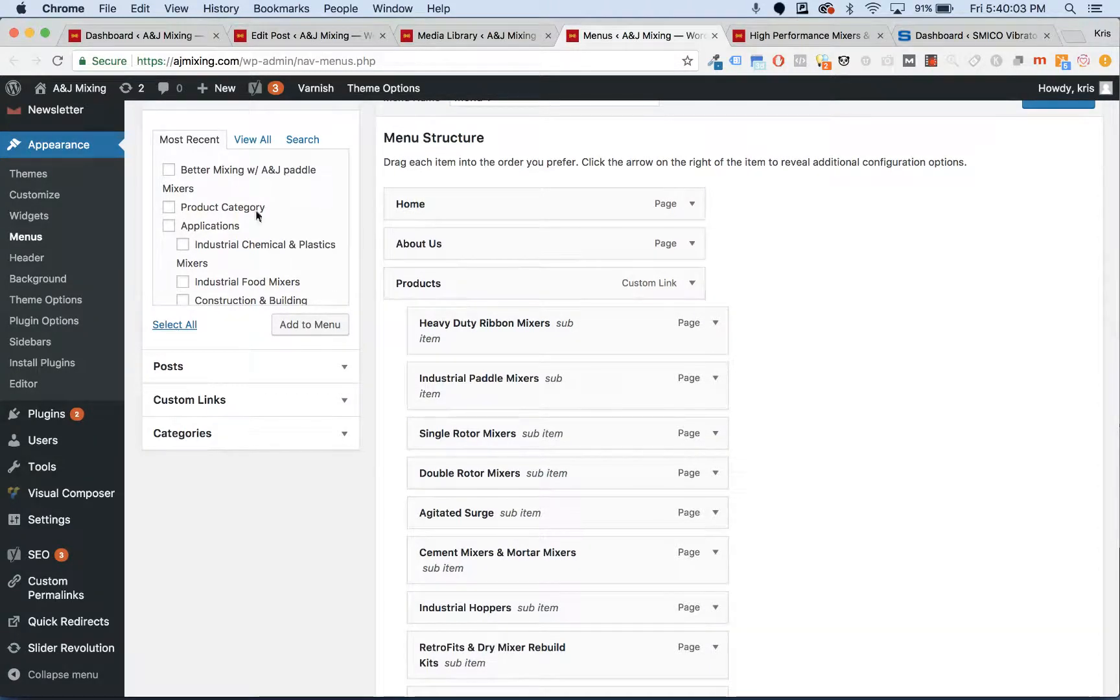
scroll(240, 189, down, 10)
scroll(240, 189, up, 10)
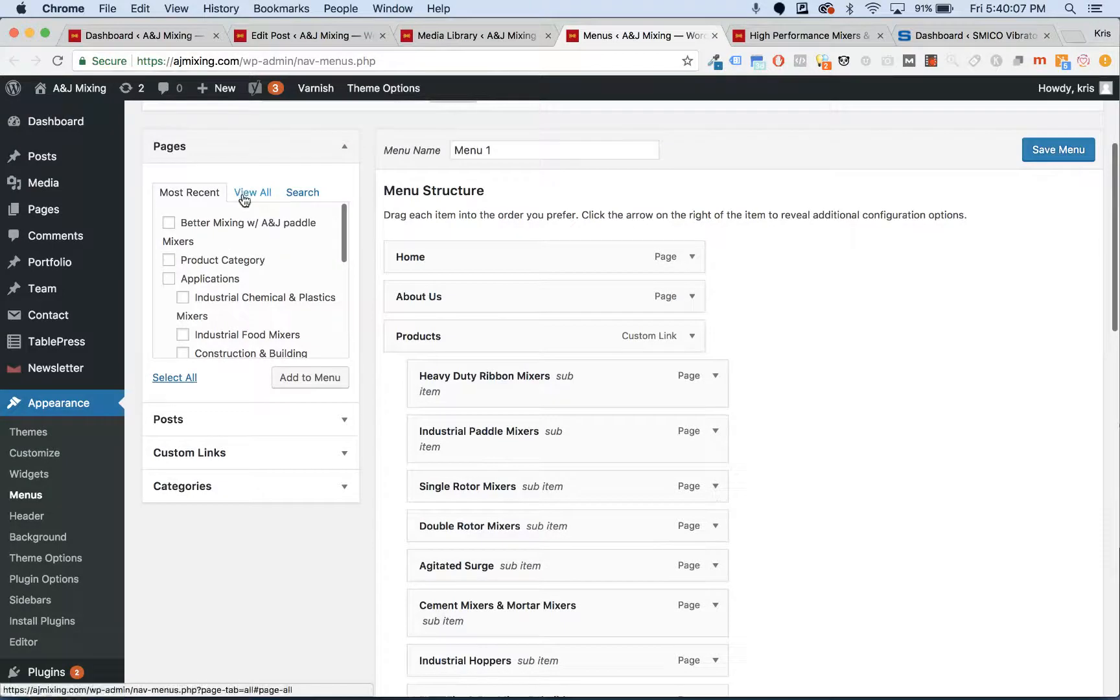
click(243, 195)
click(205, 245)
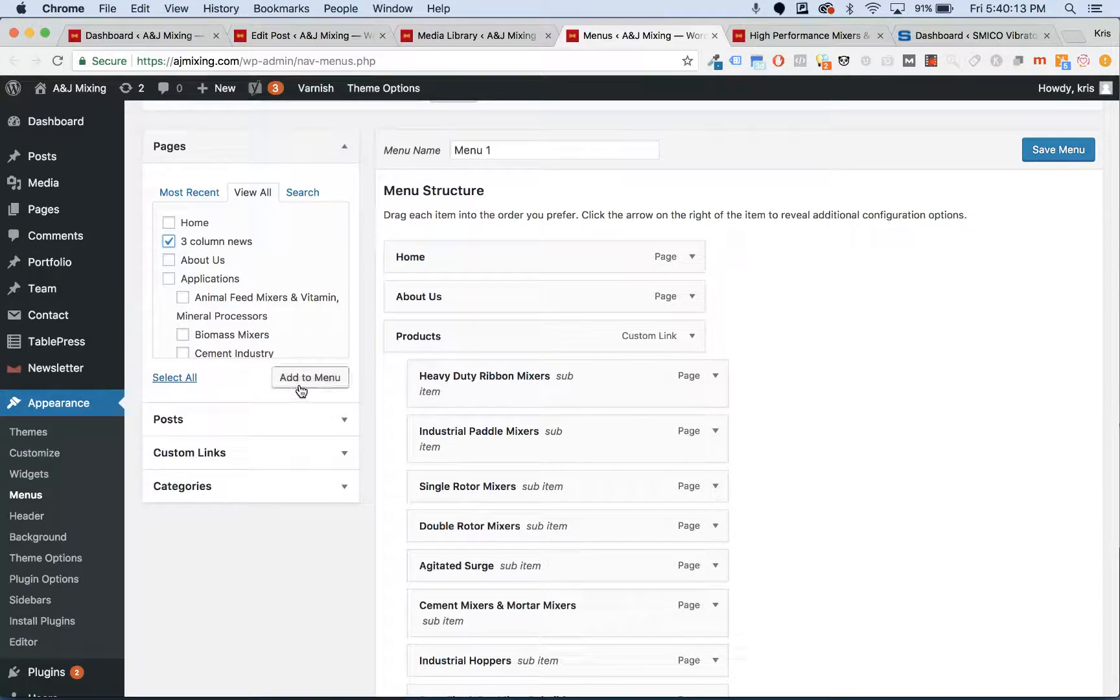
- Re-tick 3 column news in the full Pages list and add it to Menu 1
click(181, 239)
scroll(200, 295, down, 5)
scroll(199, 296, up, 3)
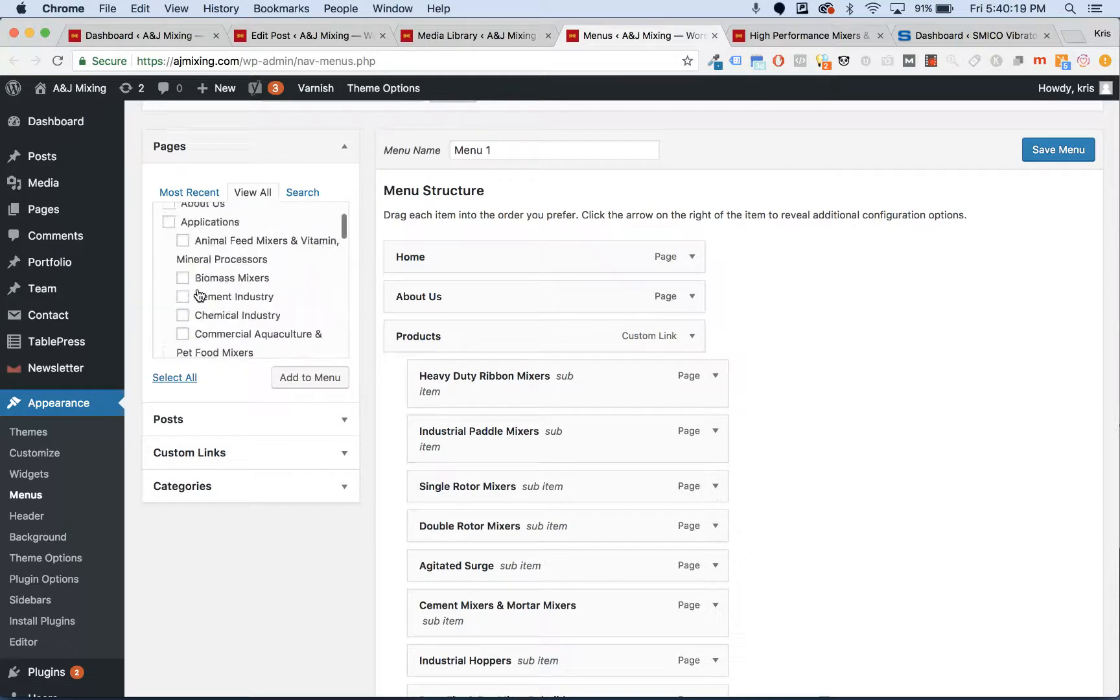
click(316, 193)
click(268, 194)
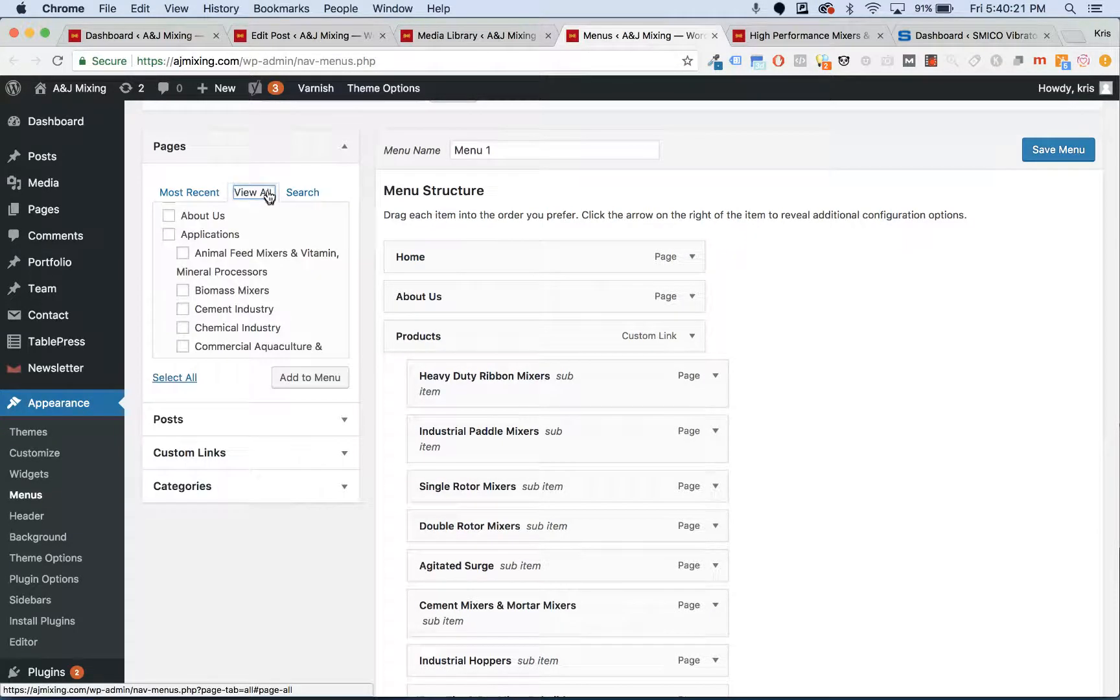
scroll(248, 238, up, 1)
click(183, 278)
click(318, 415)
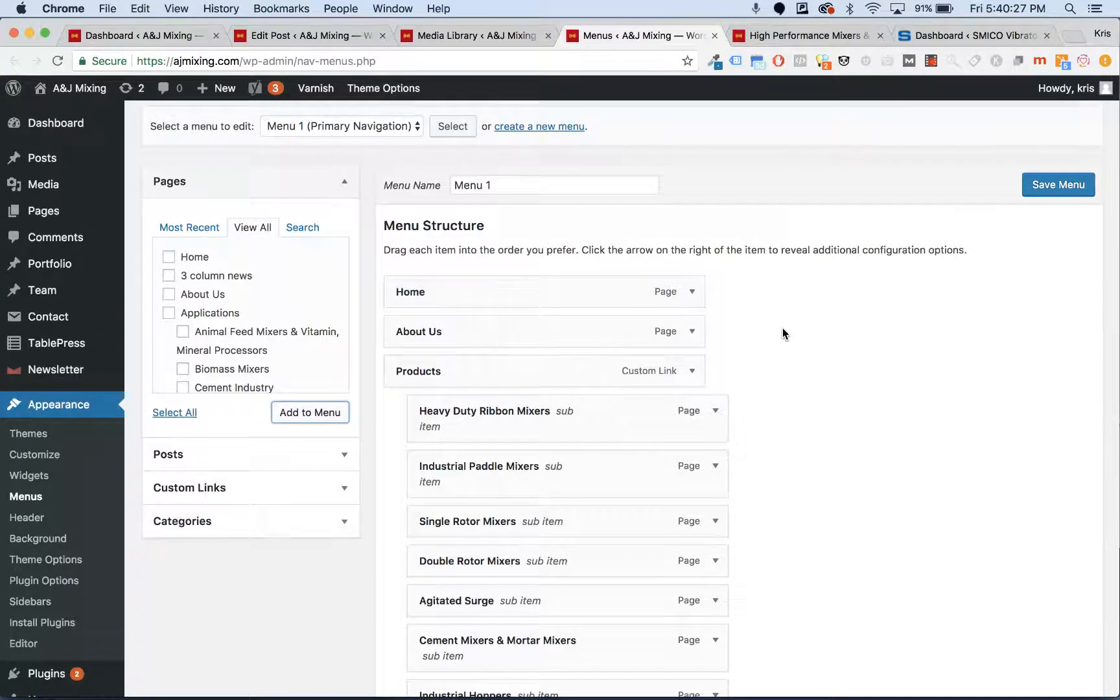
- Drag 3 column news and Contact us in Menu Structure to nest them as sub items
scroll(782, 327, down, 15)
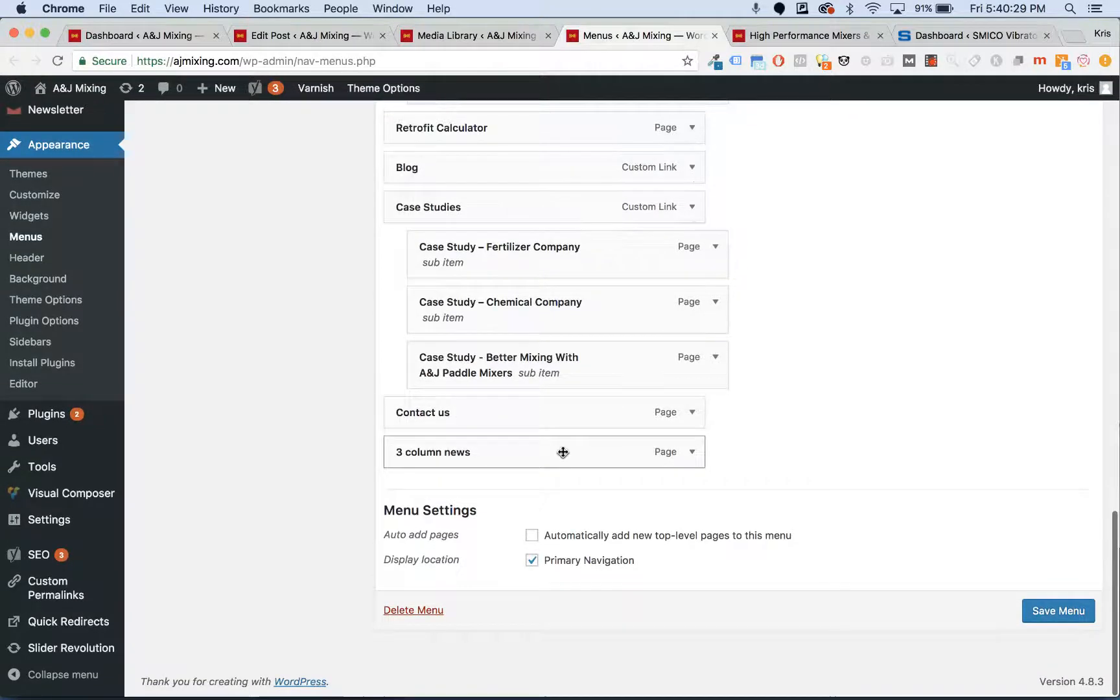
click(563, 453)
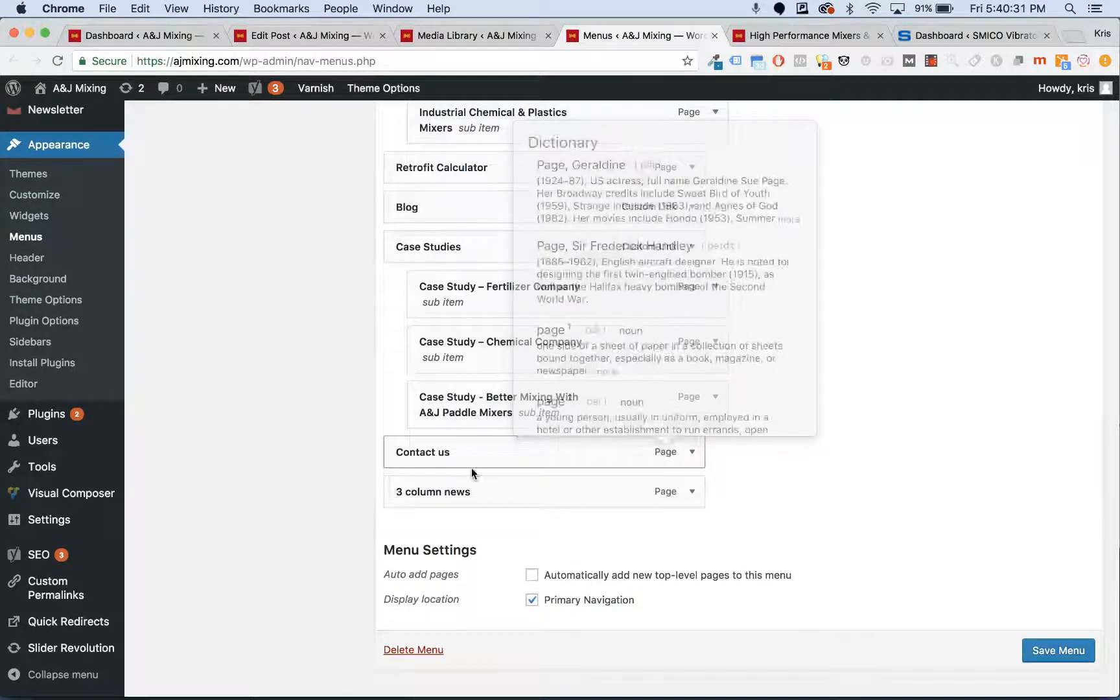
drag(458, 483, 460, 434)
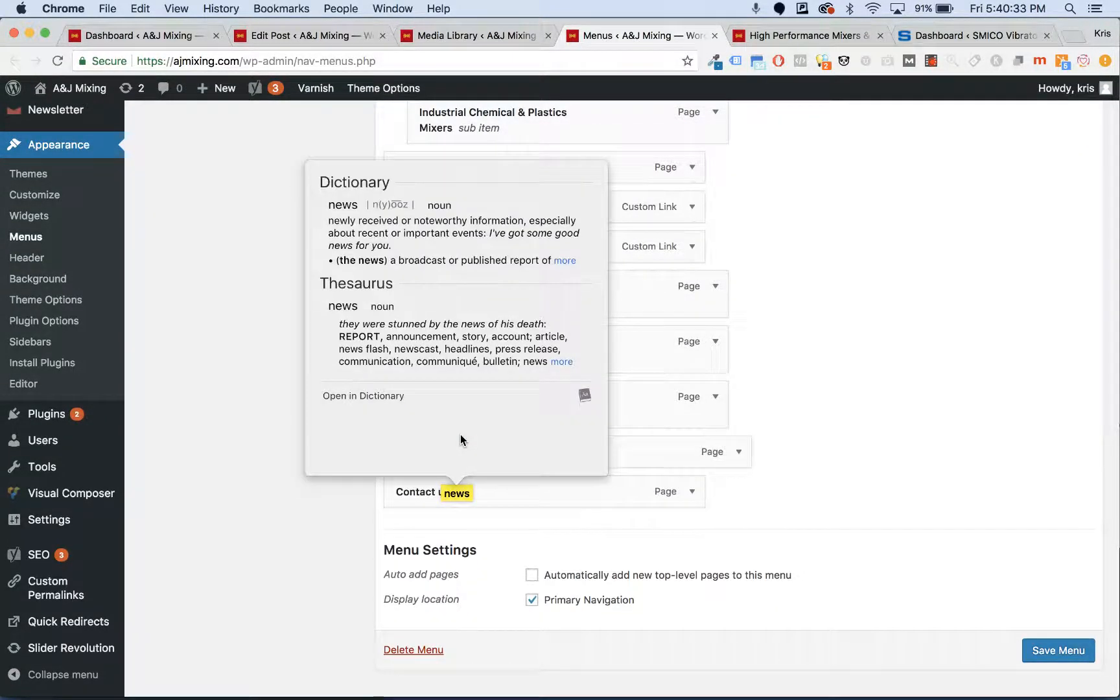
click(444, 493)
drag(444, 493, 674, 454)
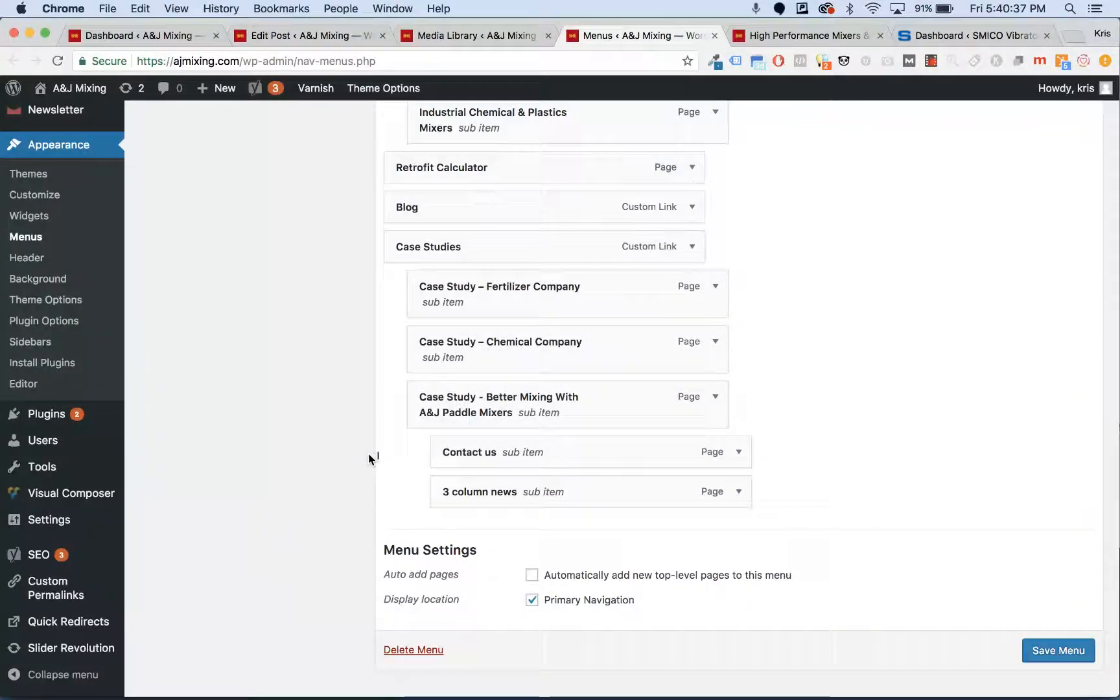
drag(515, 506, 584, 466)
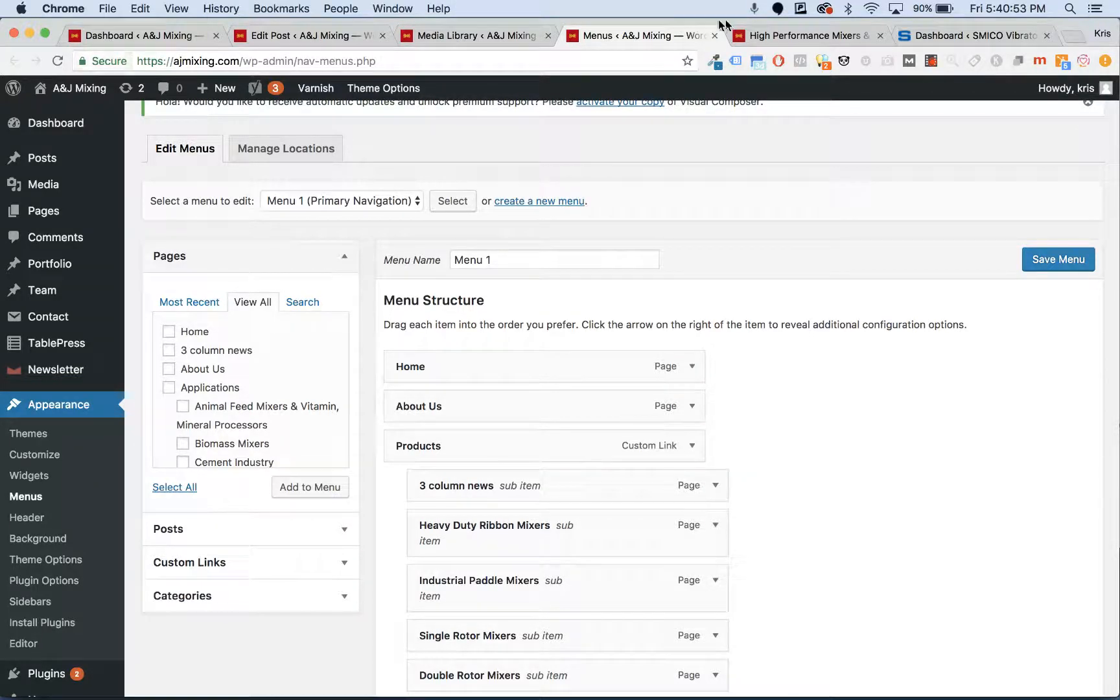
- Check the menu on the live homepage tab, then return to the Menus editor
click(778, 37)
mouse_move(393, 191)
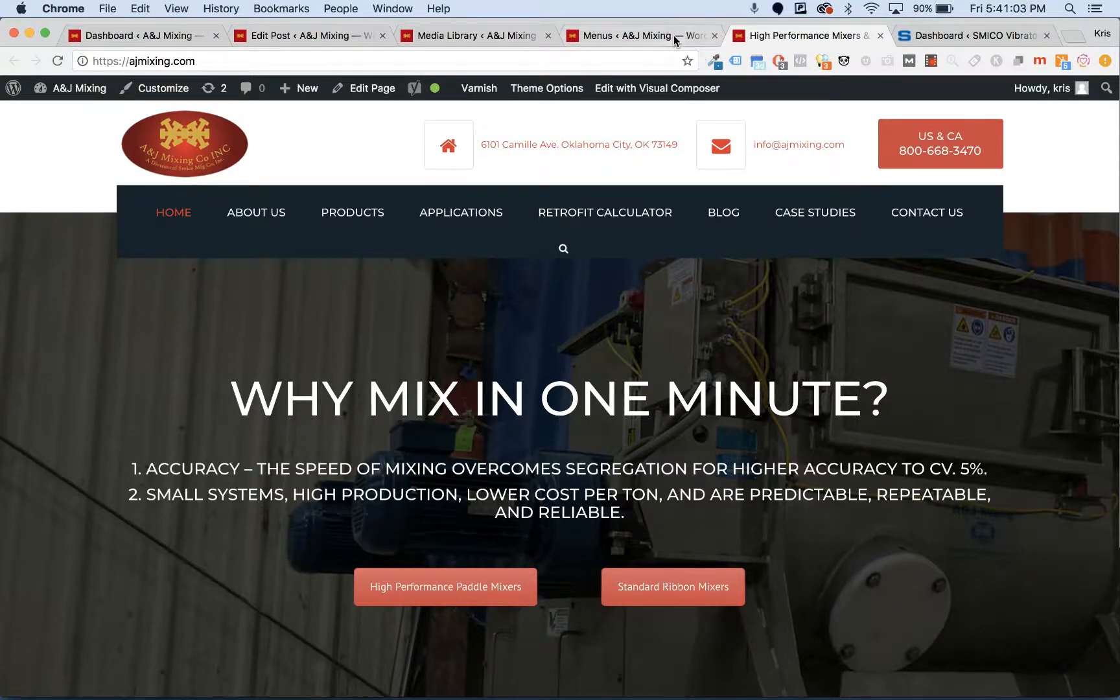
click(674, 35)
- Go to Appearance > Widgets, triggering the unsaved Menu 1 changes warning
scroll(538, 584, down, 10)
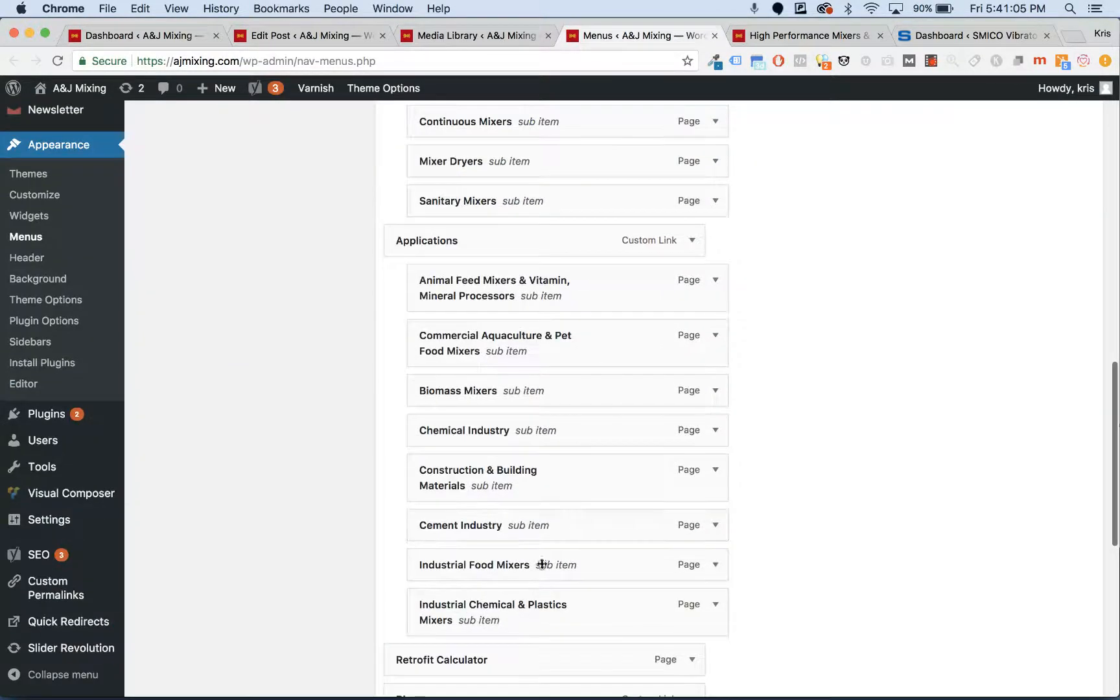
scroll(590, 360, down, 10)
scroll(595, 358, up, 10)
scroll(595, 360, up, 5)
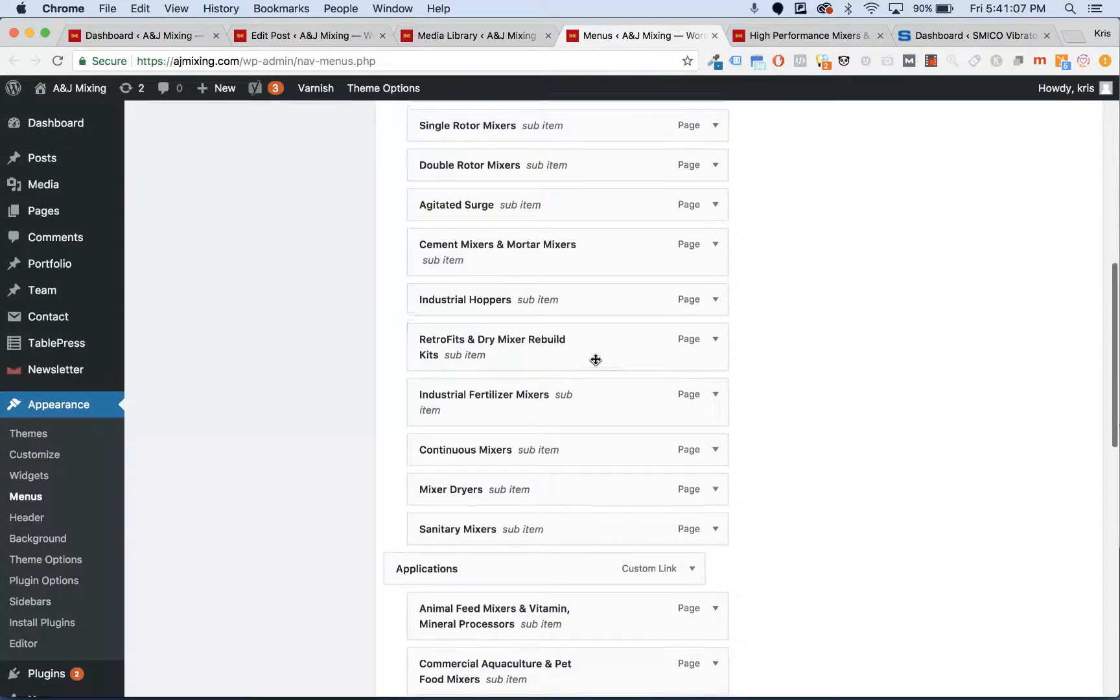
scroll(595, 360, up, 5)
scroll(595, 360, up, 3)
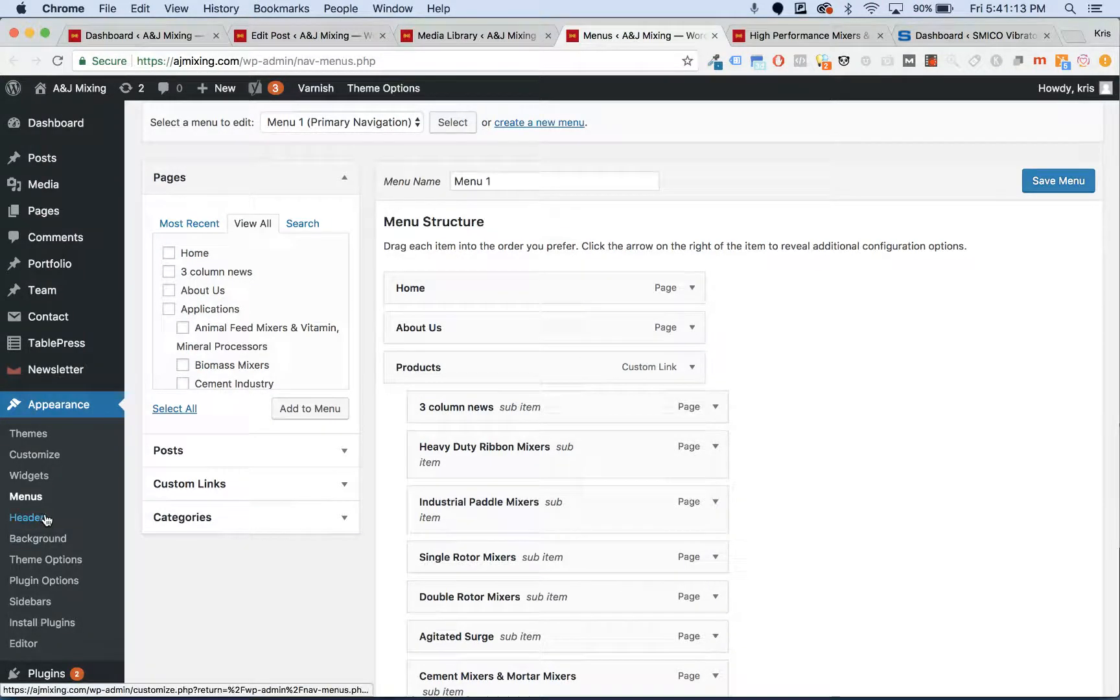
scroll(48, 481, down, 3)
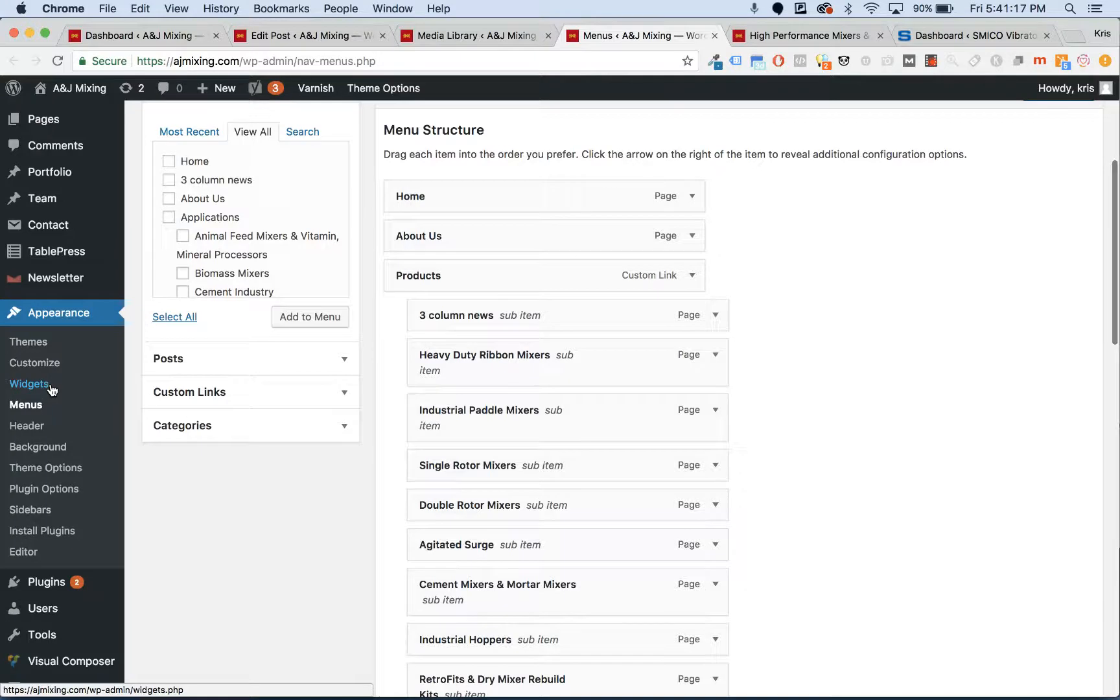
click(50, 385)
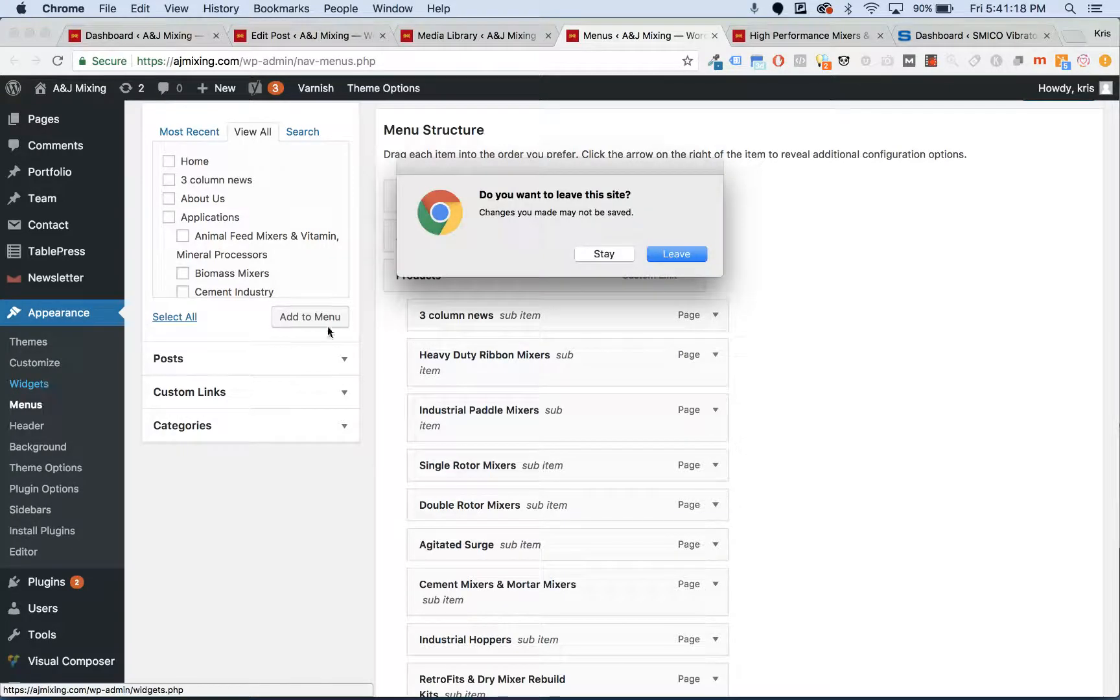
- Leave the Menus page without saving and glance at the live homepage before returning to Widgets
click(687, 254)
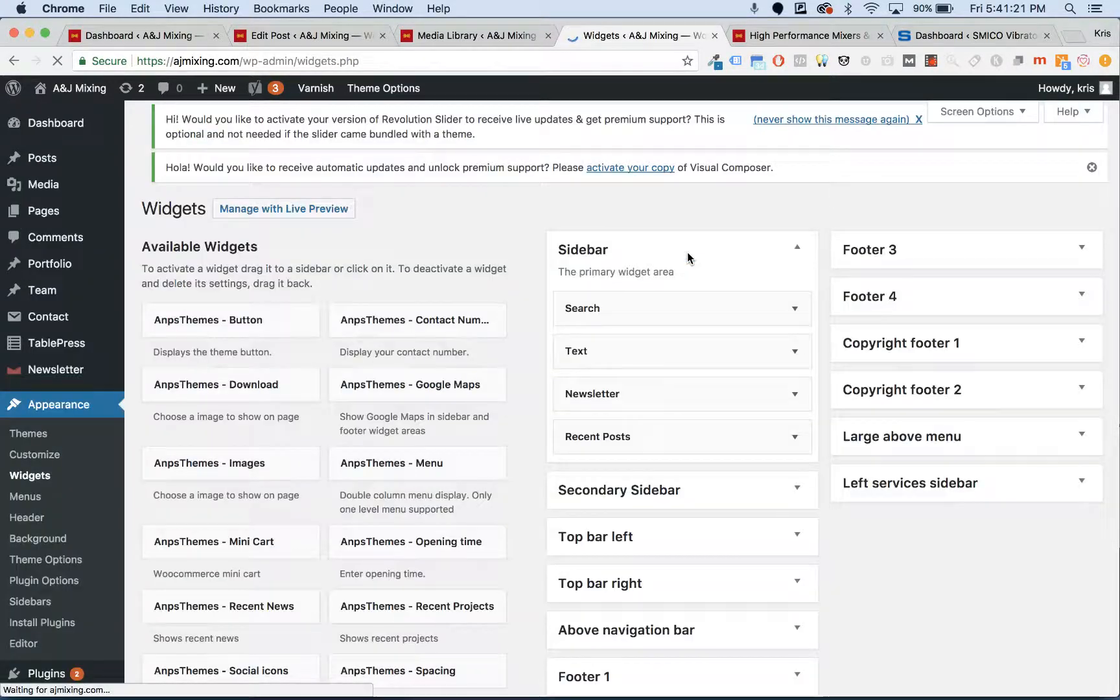
scroll(688, 258, down, 5)
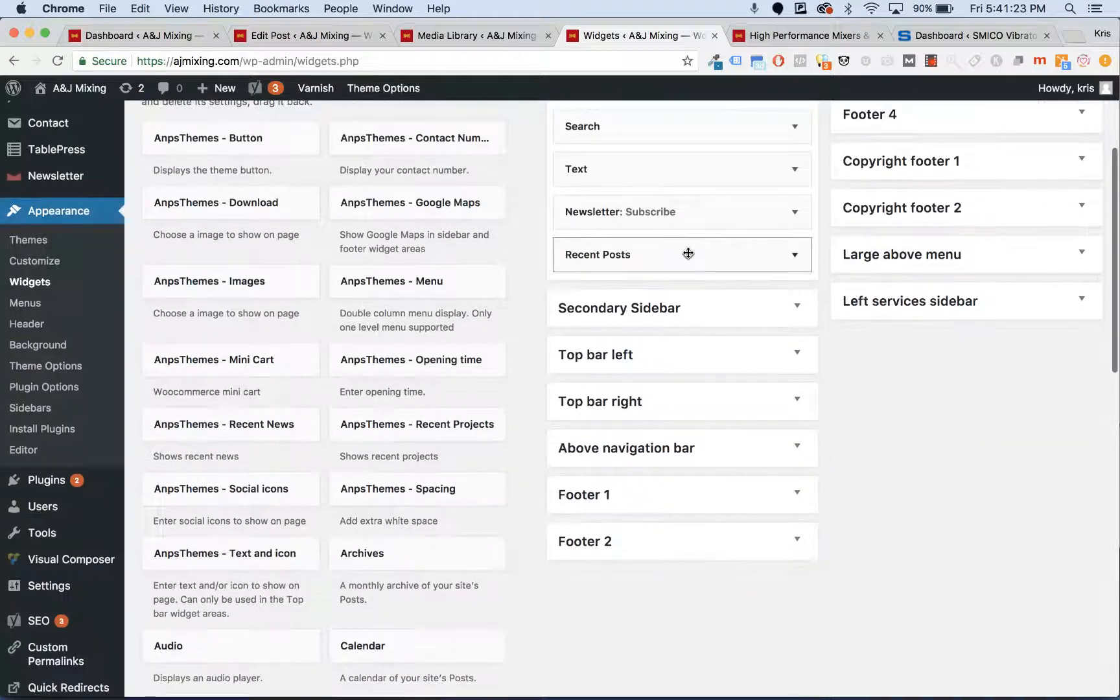
click(805, 40)
scroll(602, 240, down, 20)
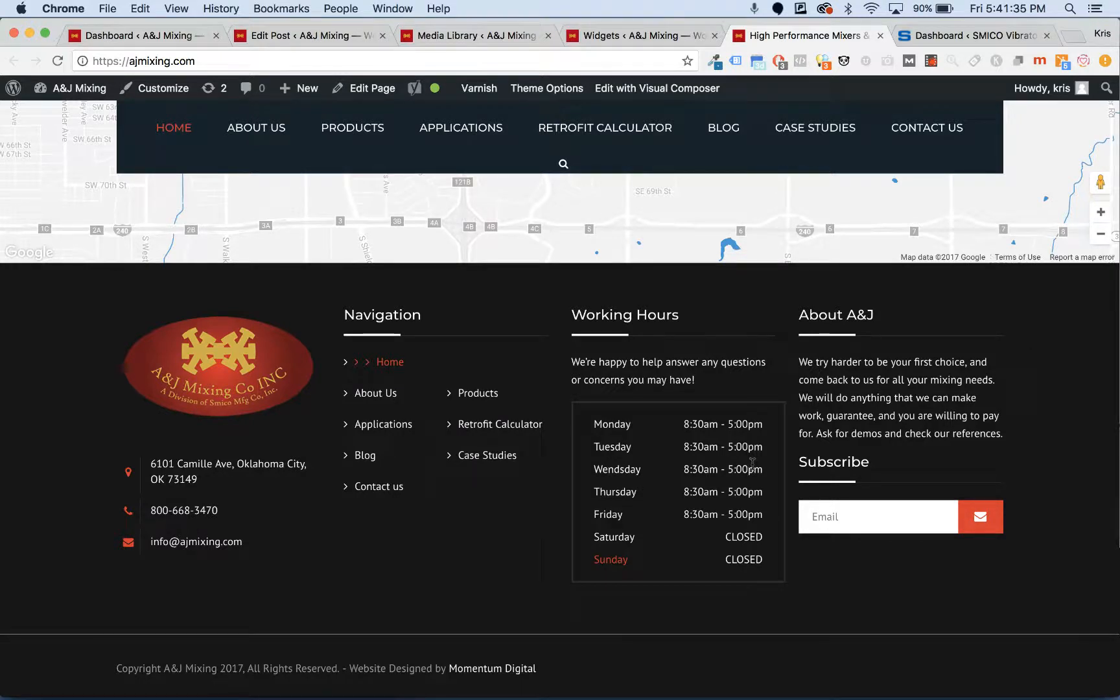
click(607, 38)
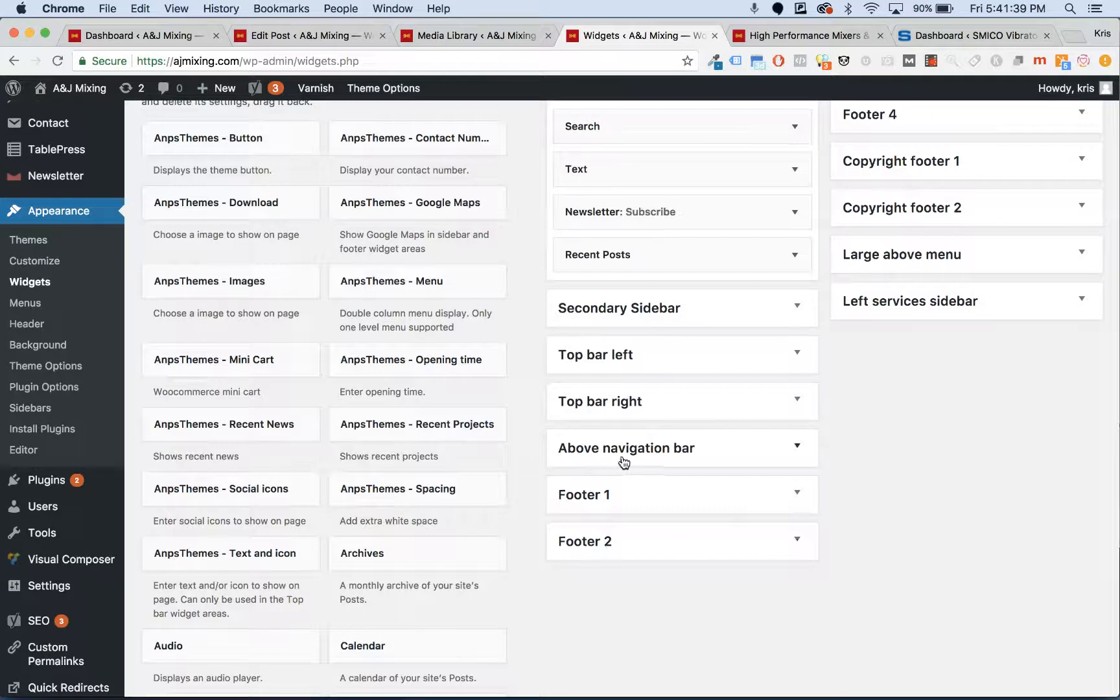
scroll(612, 548, up, 5)
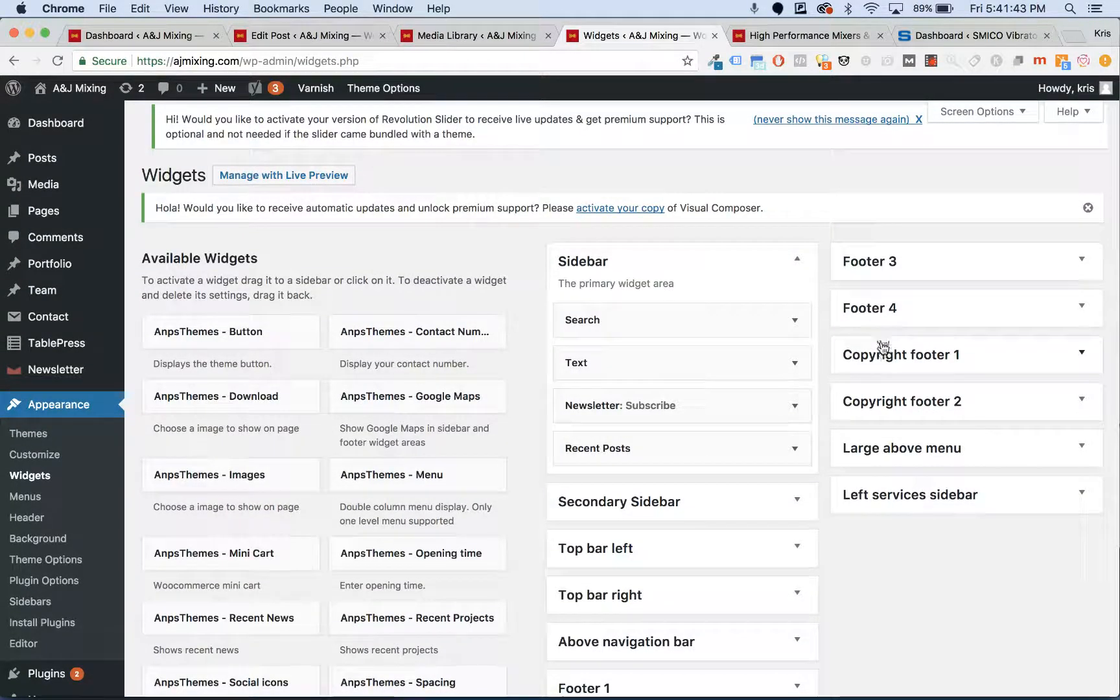
- Compare the live footer's Working Hours block, then return to the Widgets page
click(810, 34)
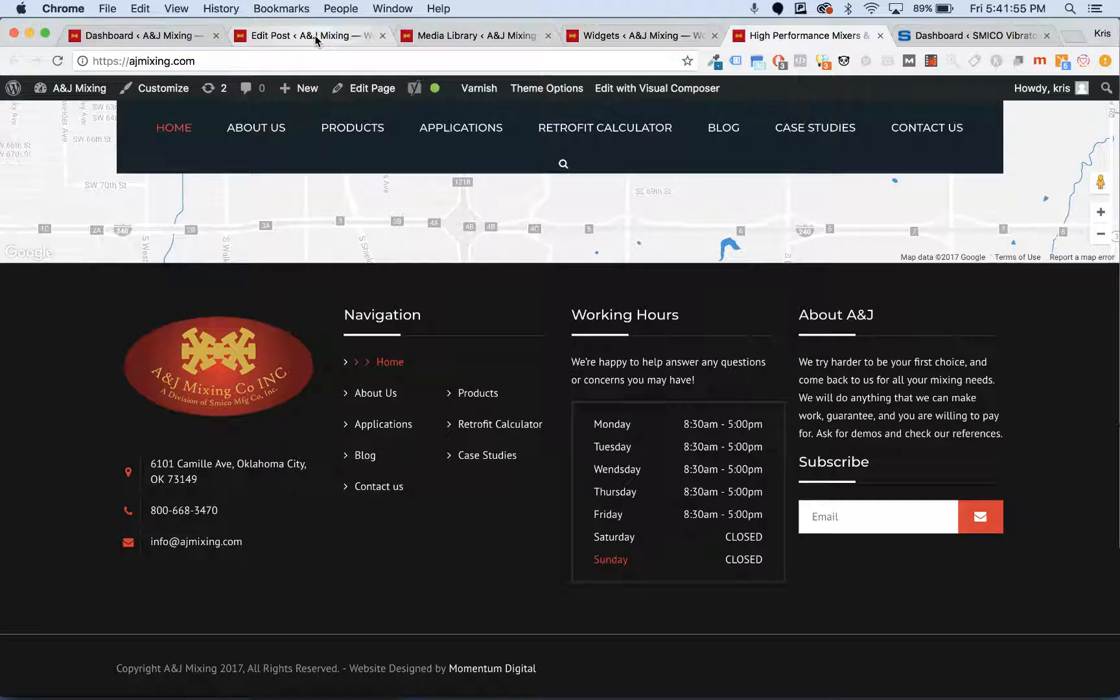
click(357, 35)
click(586, 35)
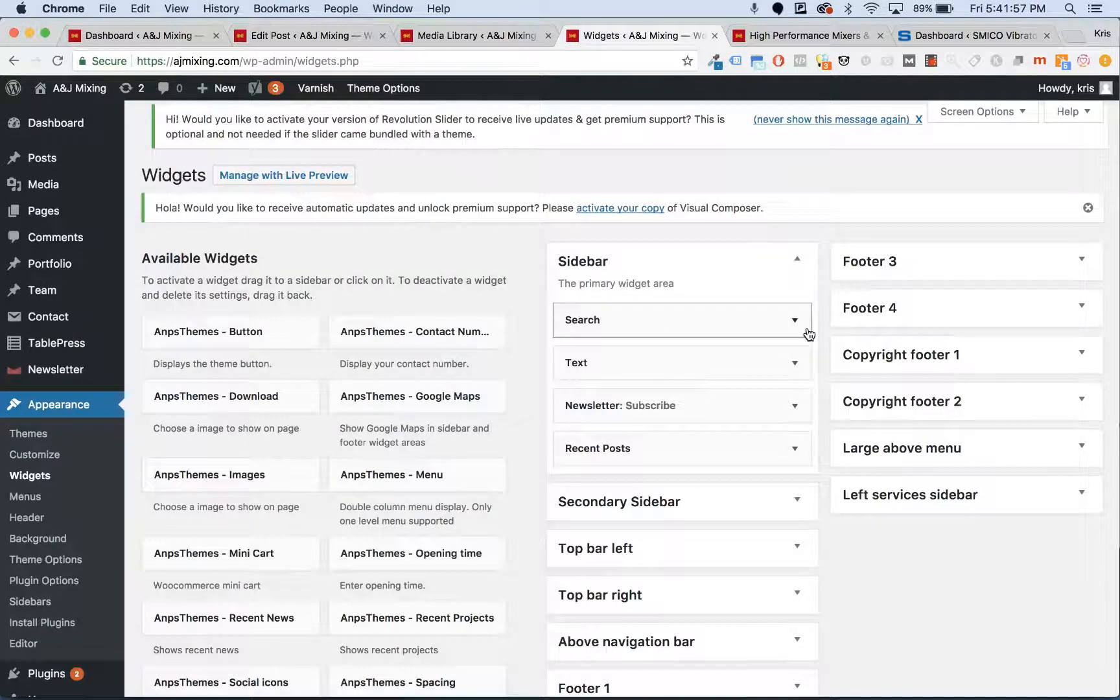
scroll(809, 335, down, 10)
scroll(809, 334, up, 2)
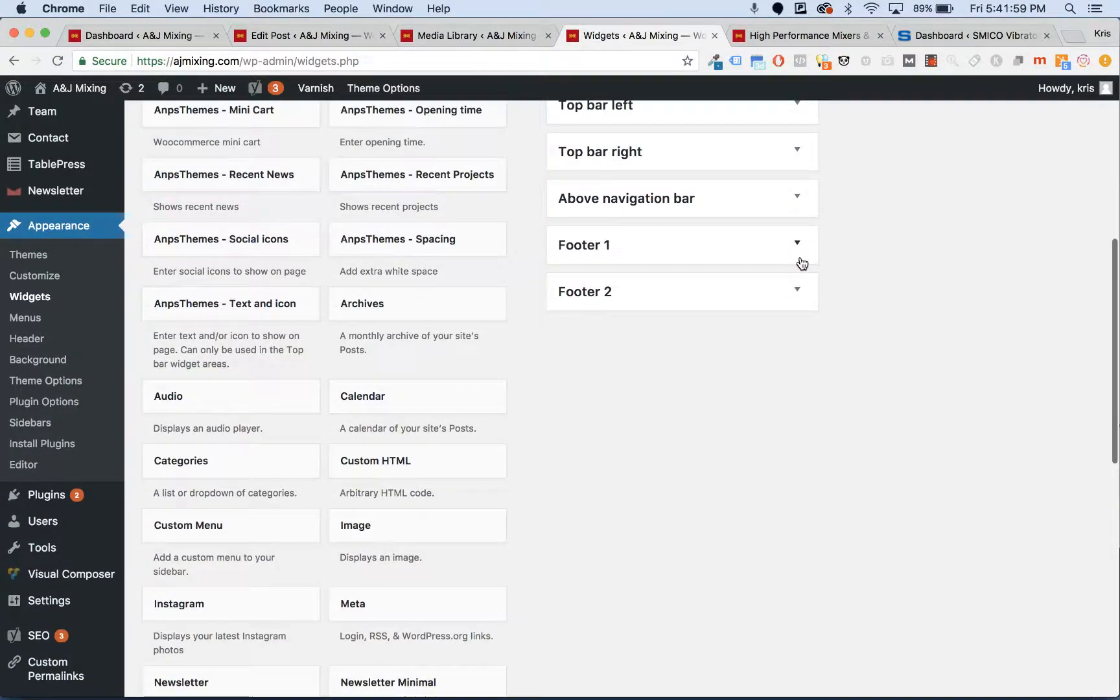
- Expand Footer 1 and briefly inspect its Images, Spacing and Text and icon widgets
click(802, 260)
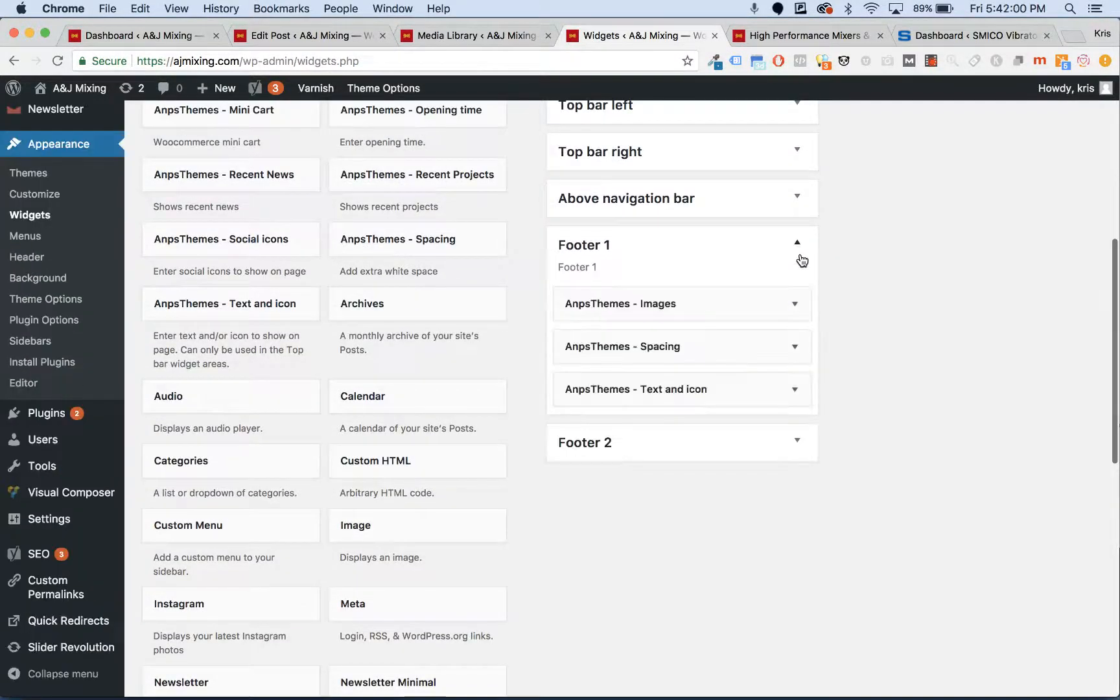
click(788, 314)
click(792, 305)
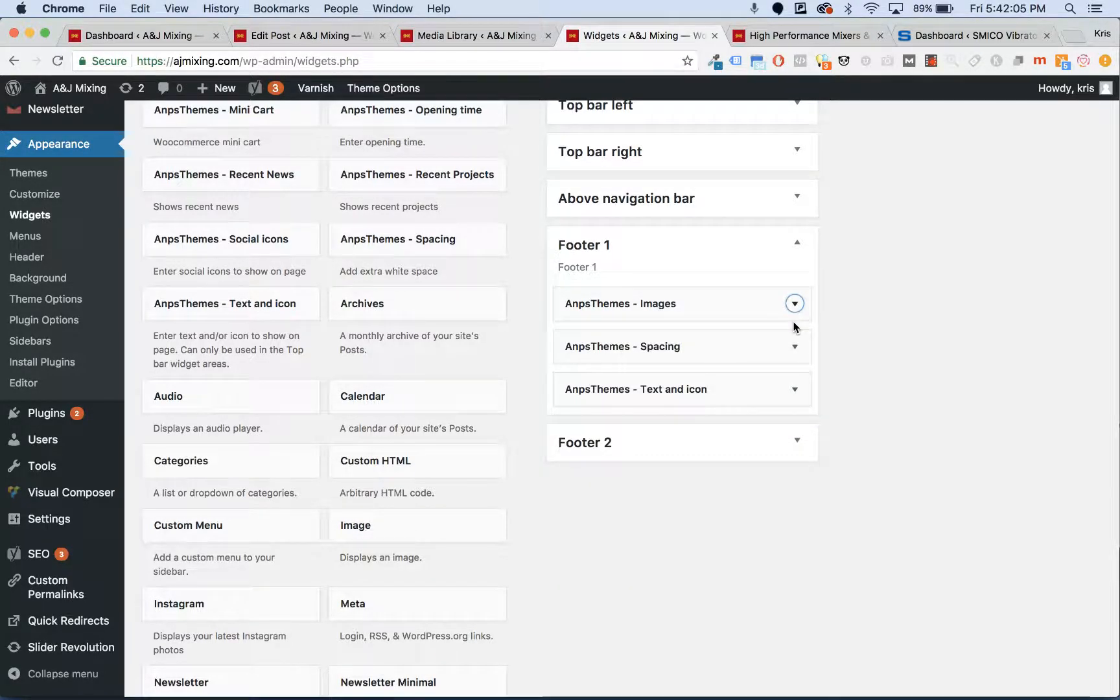
click(795, 349)
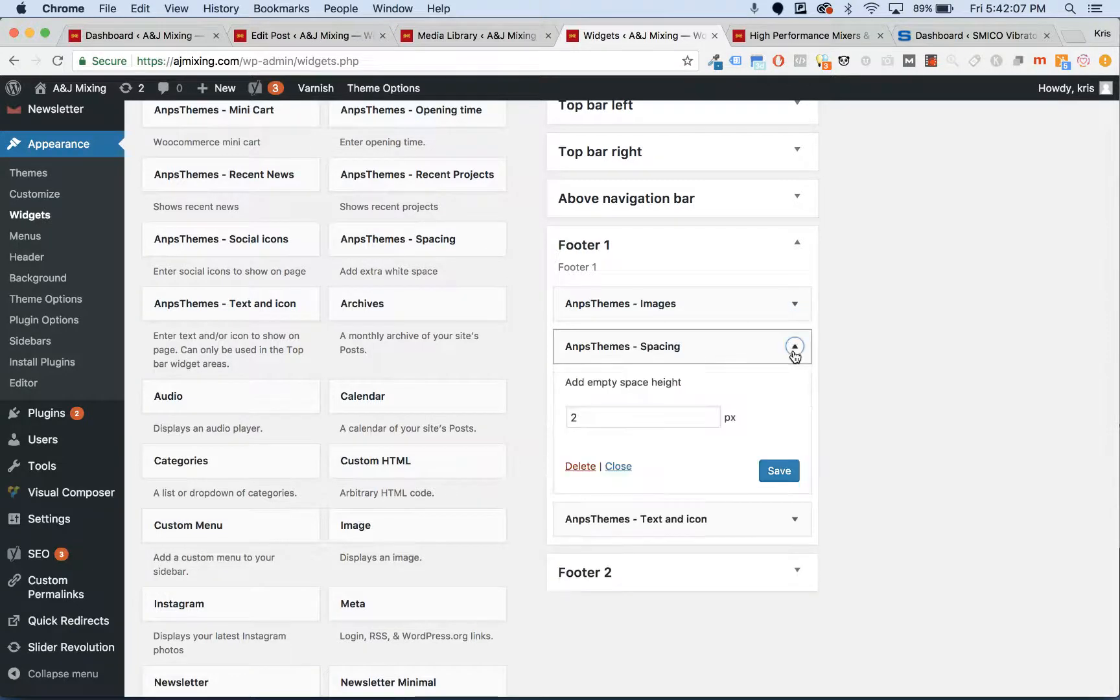
click(795, 349)
click(797, 392)
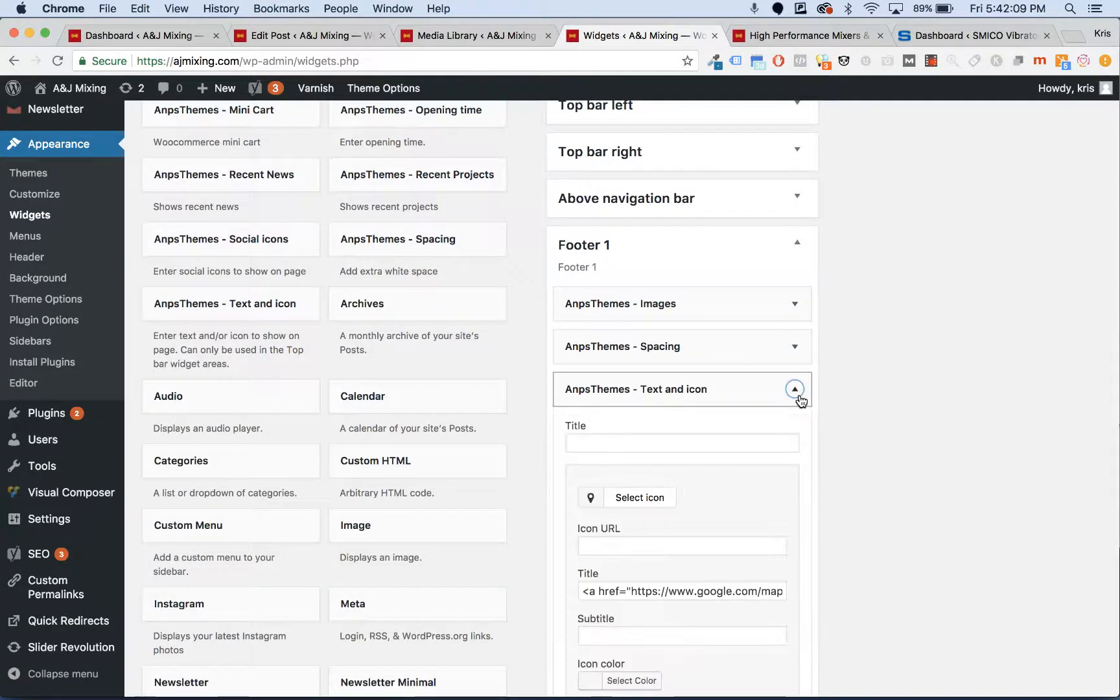
click(798, 395)
- Scroll back up and expand the Footer 3 widget area
scroll(799, 398, up, 5)
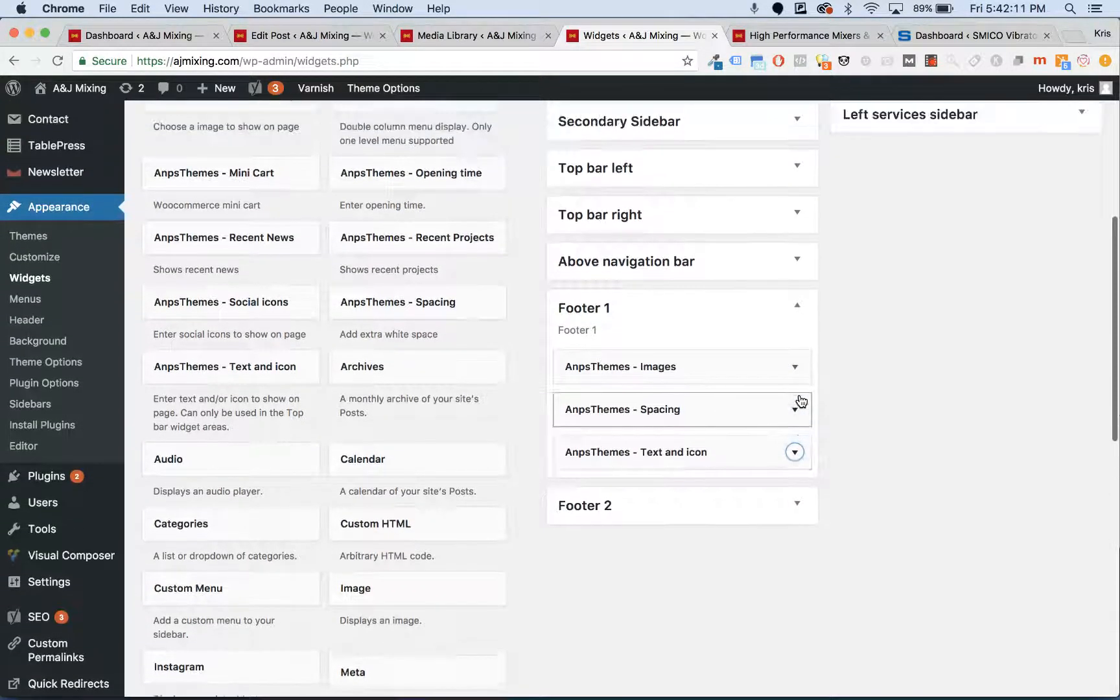
scroll(797, 400, up, 4)
click(953, 259)
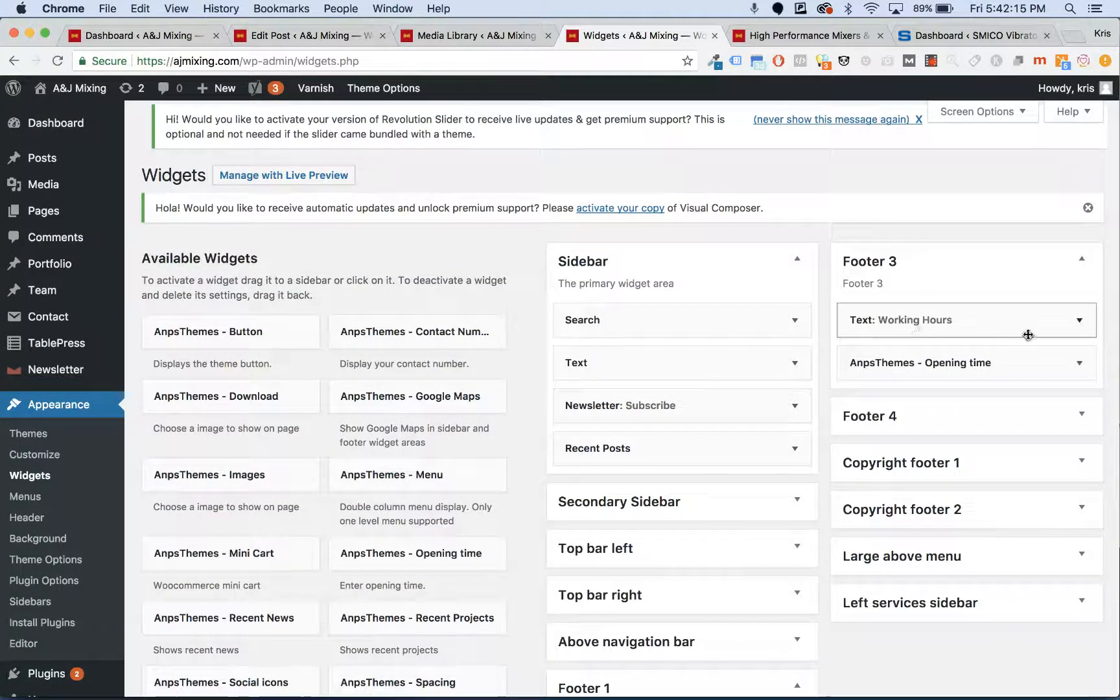
- Inspect the Text: Working Hours widget's description and the Opening time widget's fields
click(1078, 321)
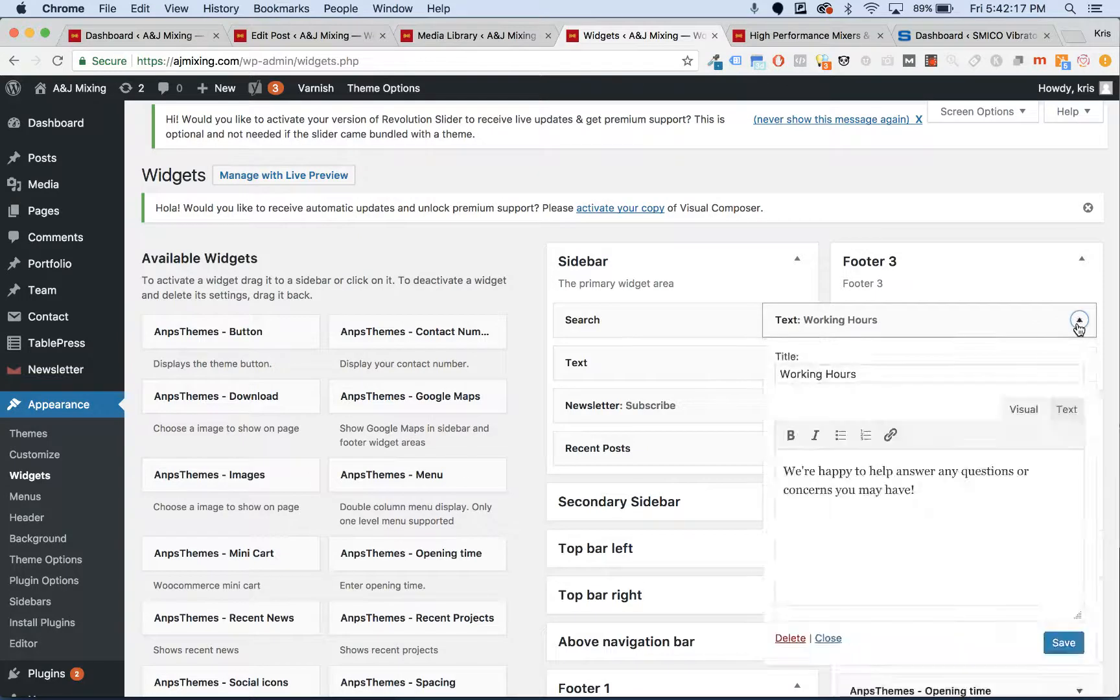
scroll(940, 392, down, 3)
scroll(941, 389, up, 1)
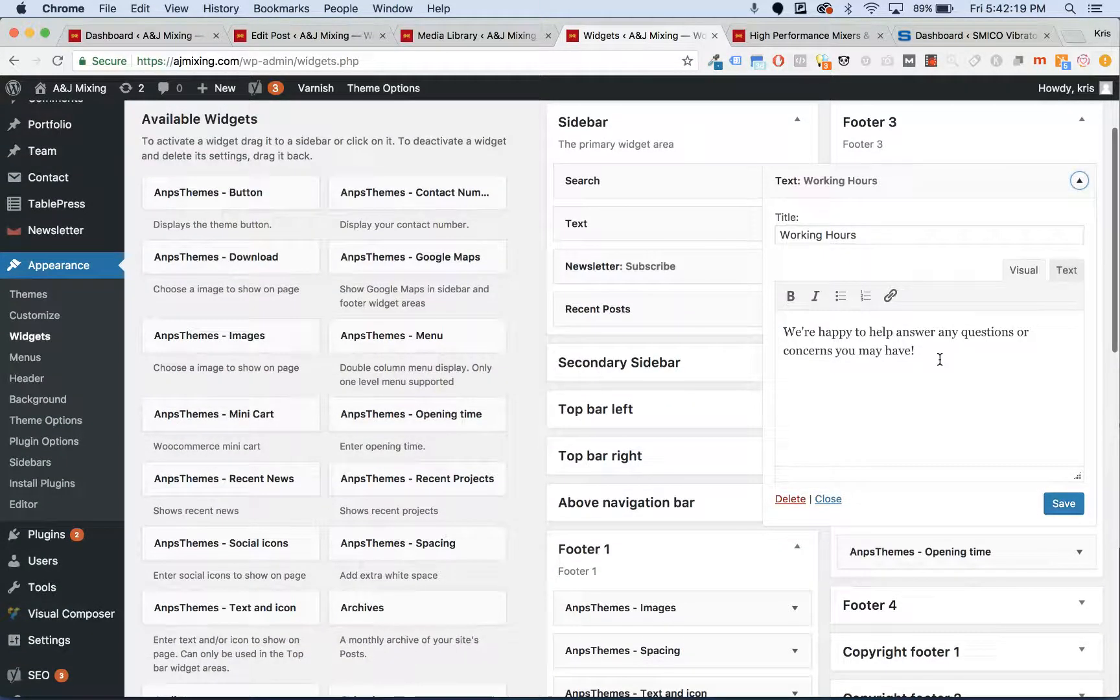
click(916, 392)
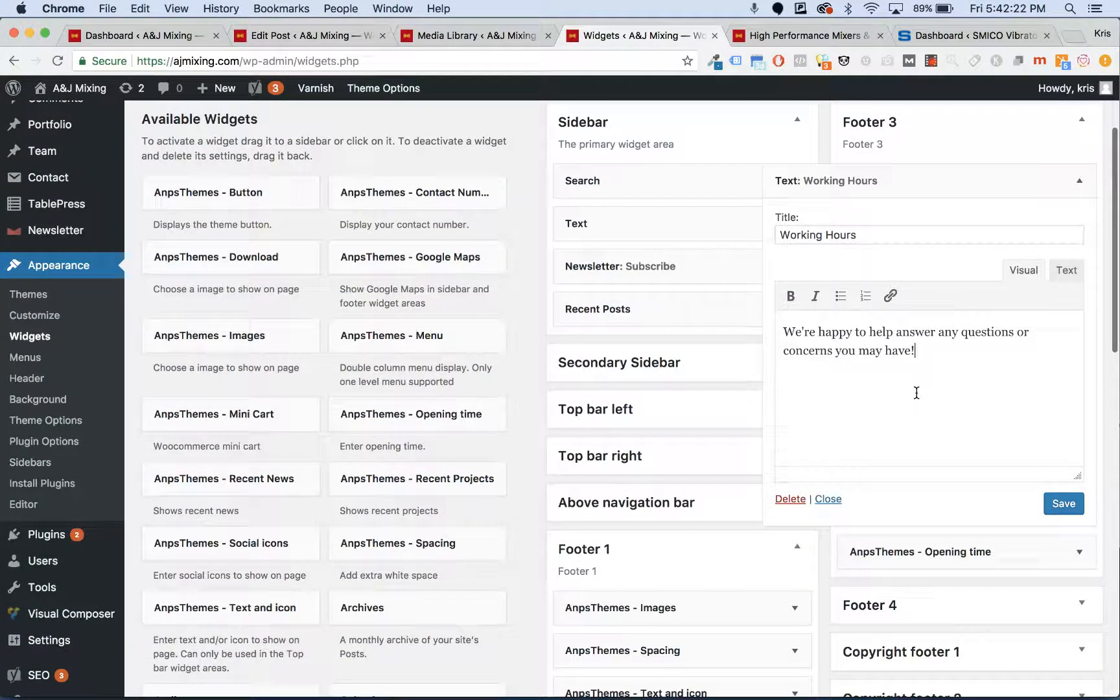
click(1080, 193)
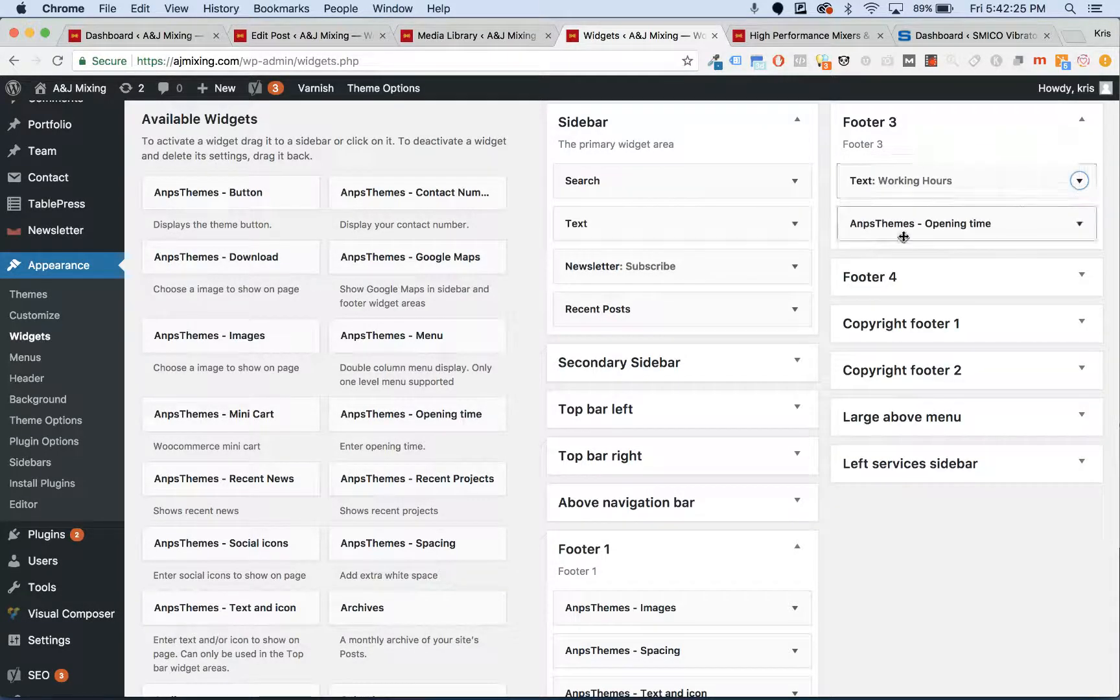
scroll(892, 233, down, 8)
scroll(895, 243, up, 10)
click(1080, 305)
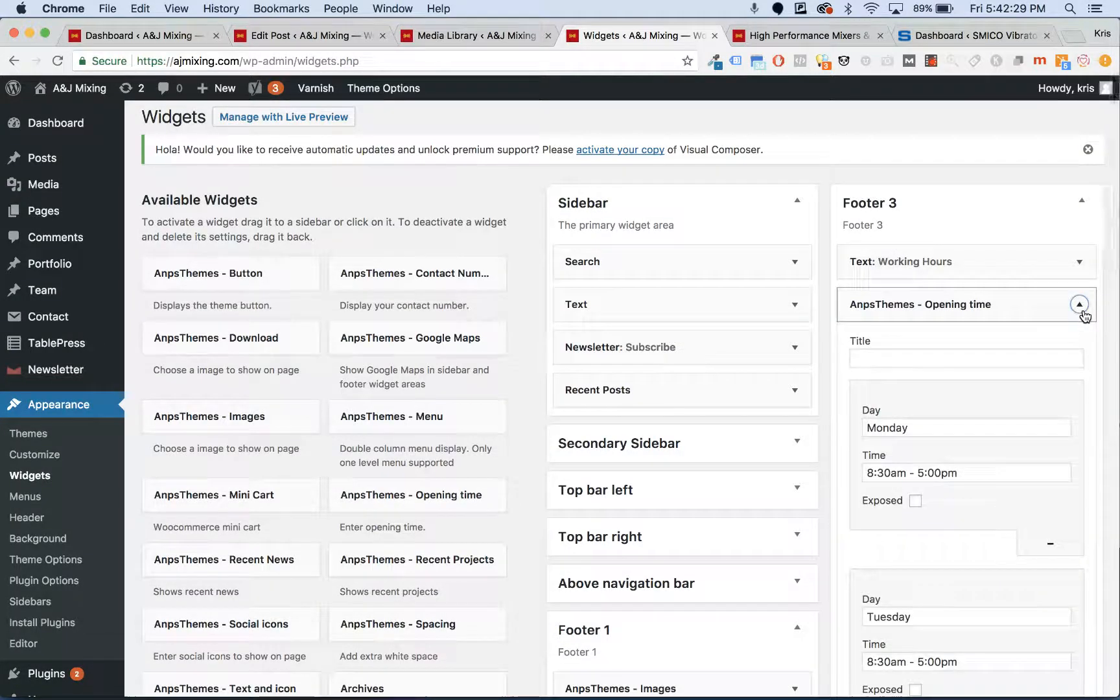
click(1080, 262)
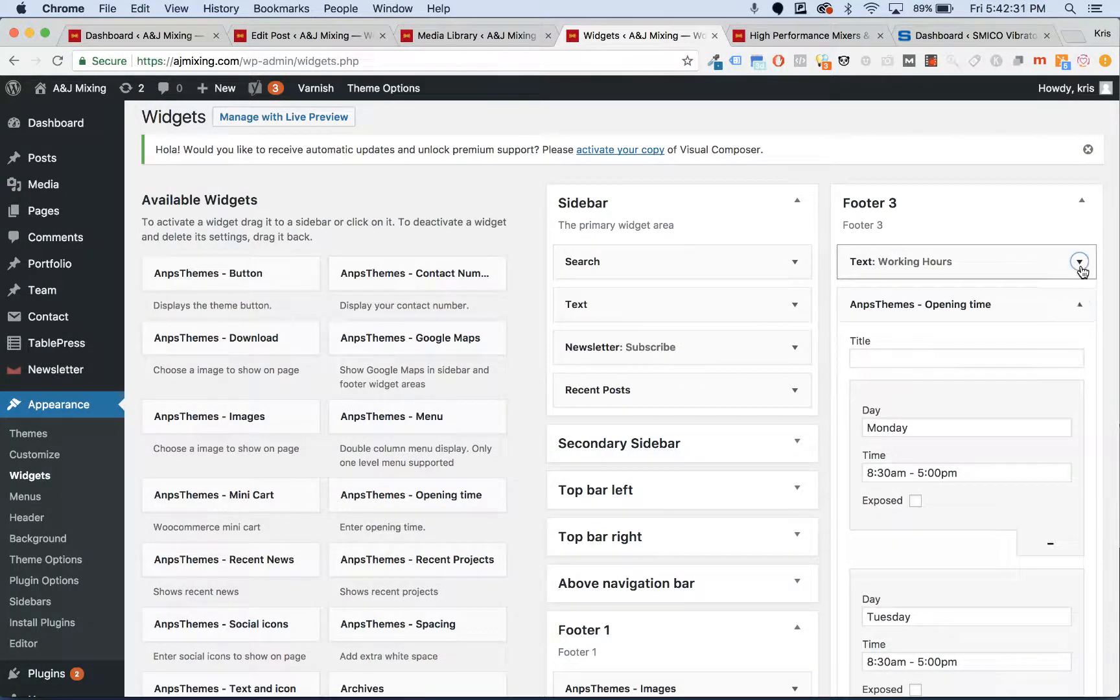
click(1081, 262)
- Compare with the live site footer's Working Hours heading, then return to Widgets
click(772, 39)
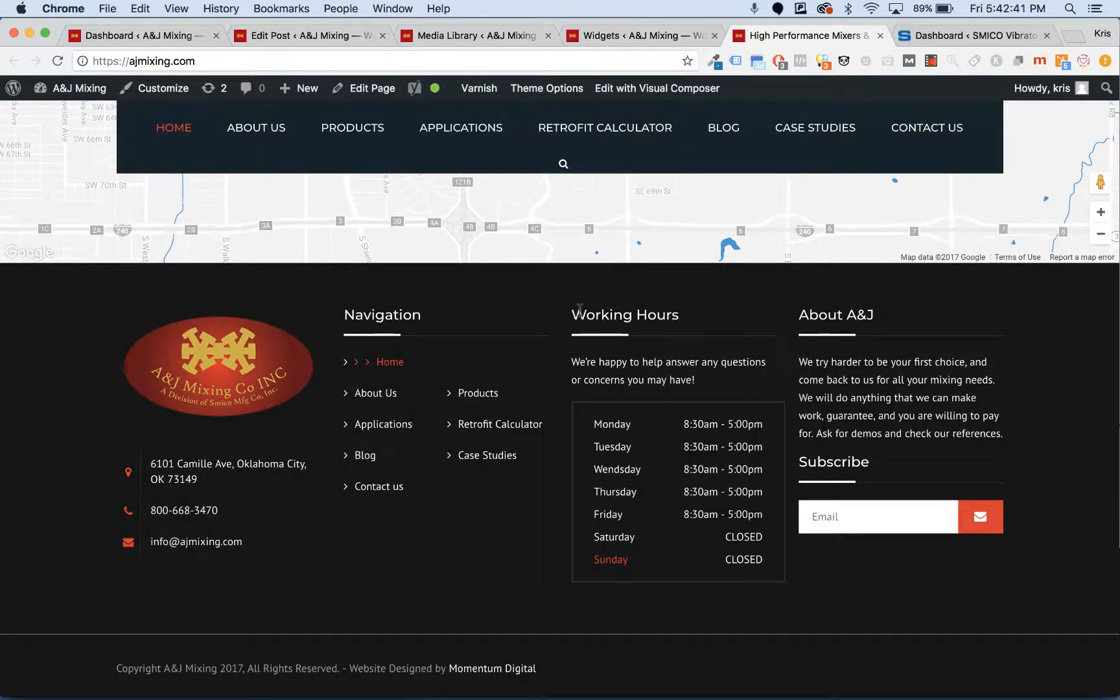
drag(580, 311, 700, 317)
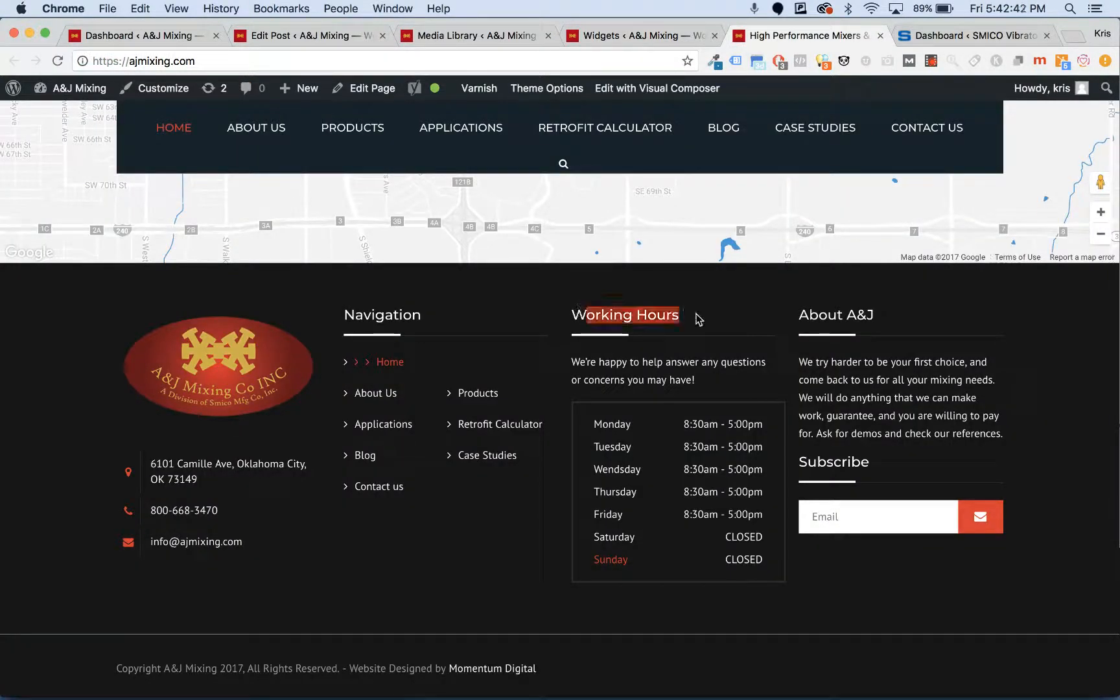
click(692, 39)
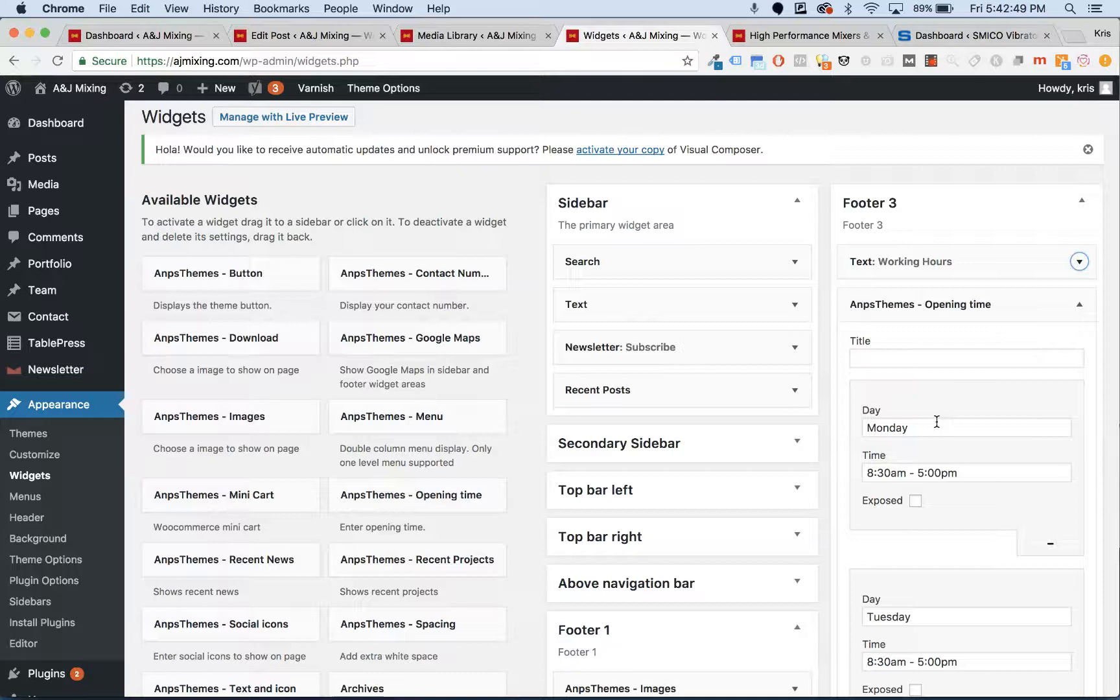
- Scroll through the Opening time day fields, check Friday's opening time, and close the Widgets tab
scroll(937, 422, down, 1)
scroll(937, 422, down, 3)
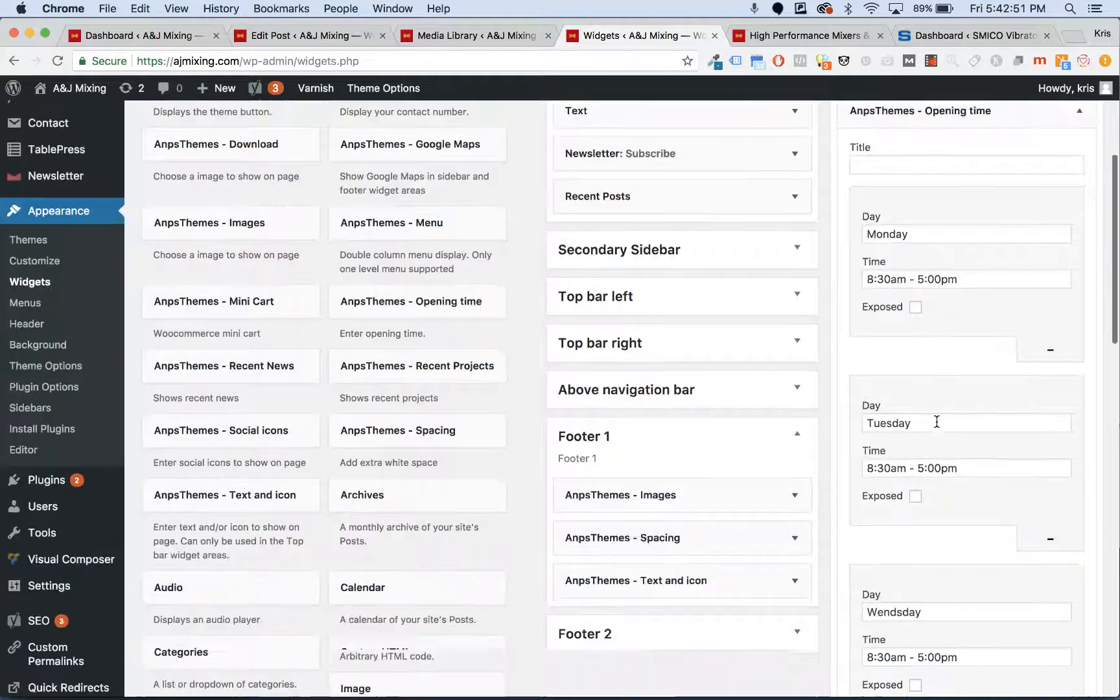
scroll(937, 423, down, 1)
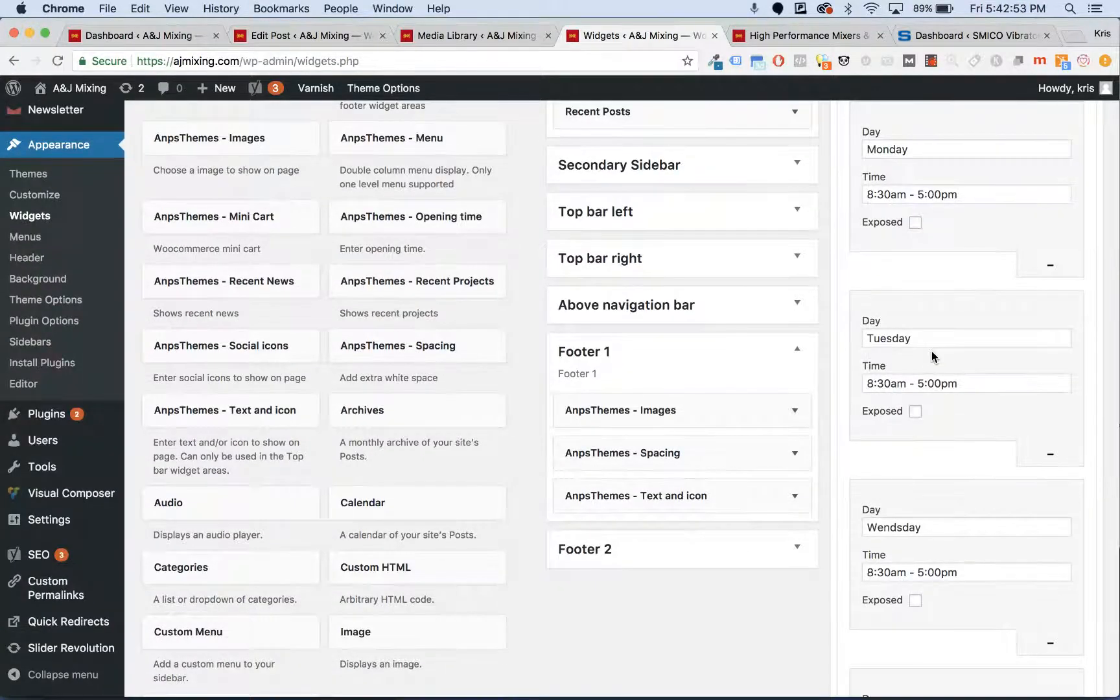
scroll(931, 351, down, 1)
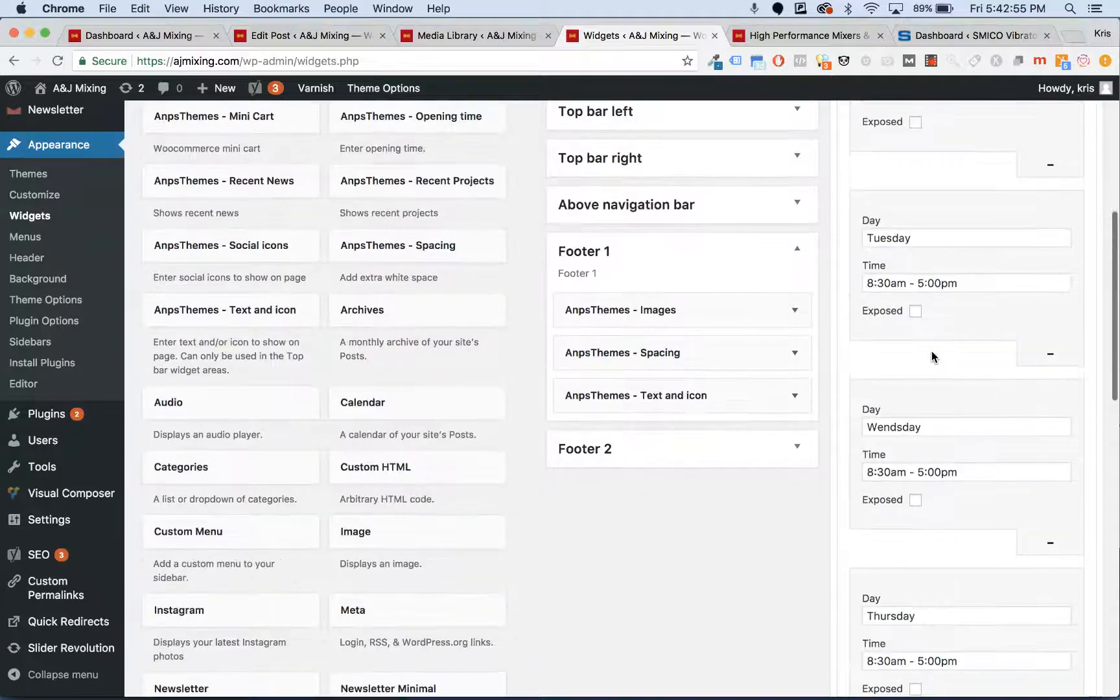
scroll(931, 351, up, 2)
scroll(910, 472, down, 5)
scroll(910, 472, down, 6)
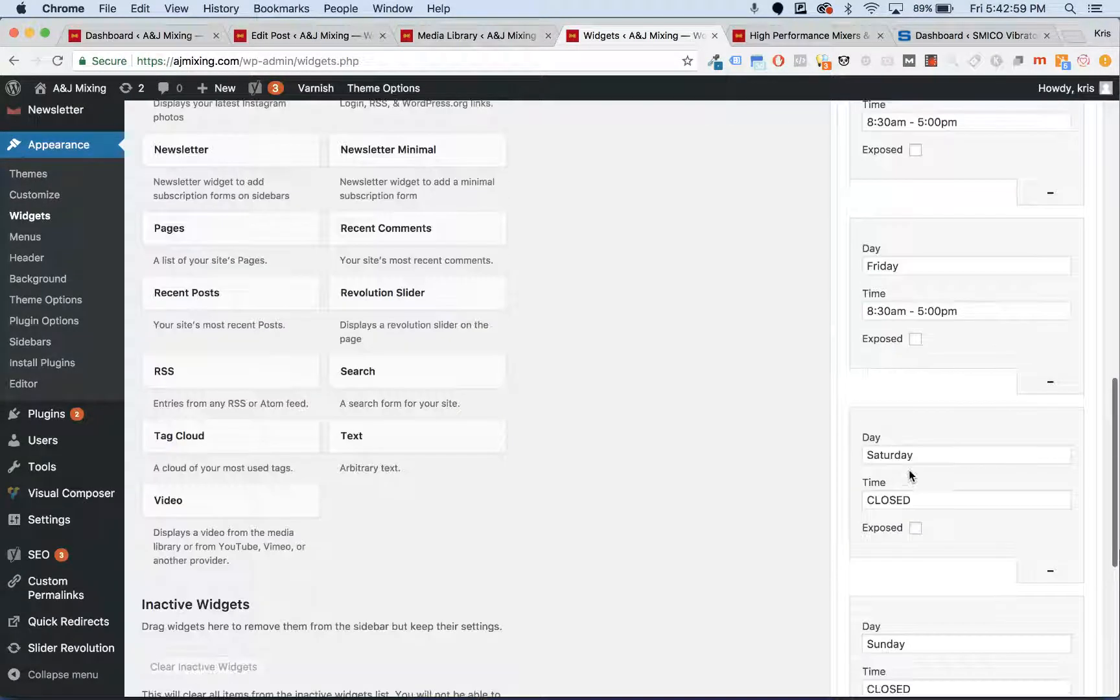
scroll(910, 472, down, 3)
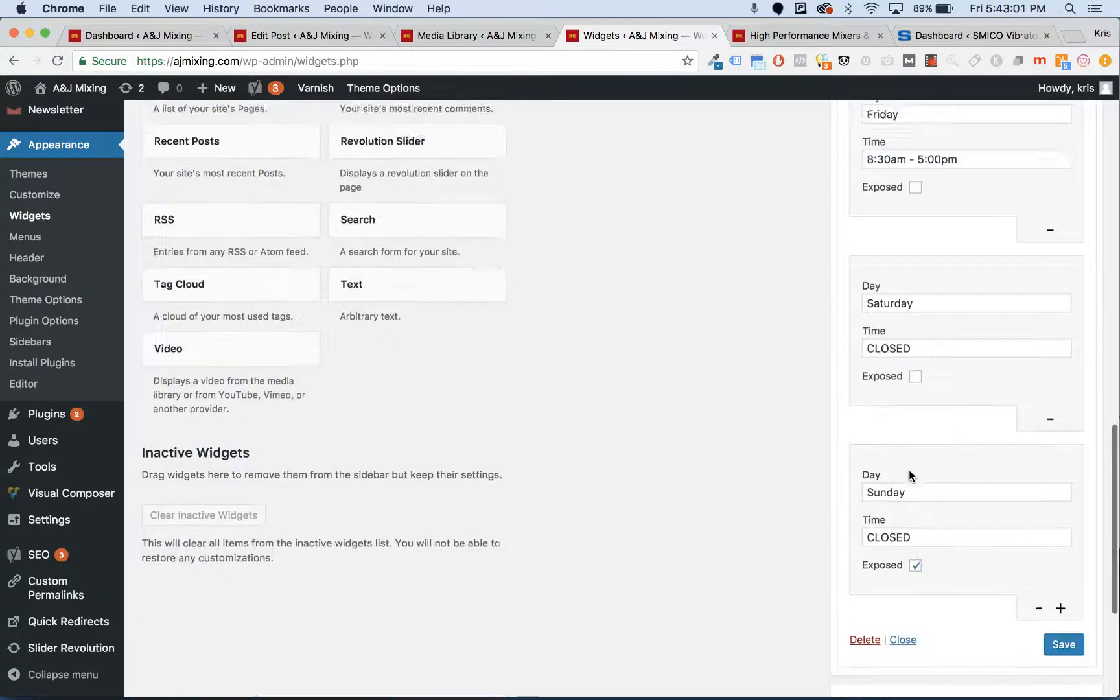
scroll(909, 472, up, 3)
scroll(909, 472, up, 2)
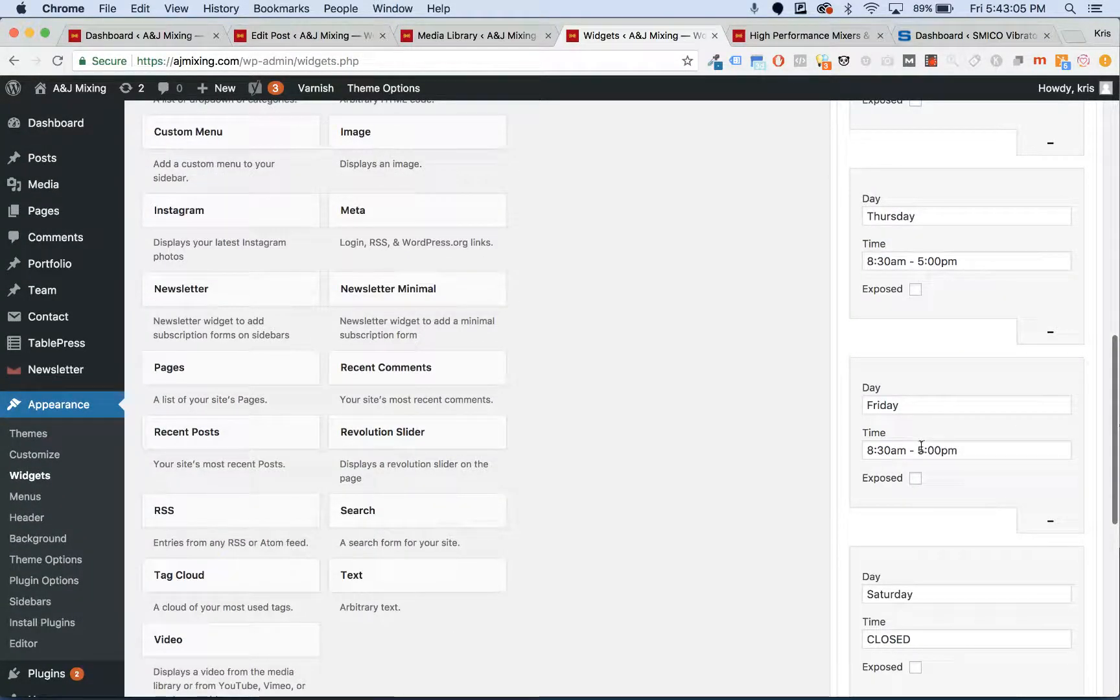
click(873, 449)
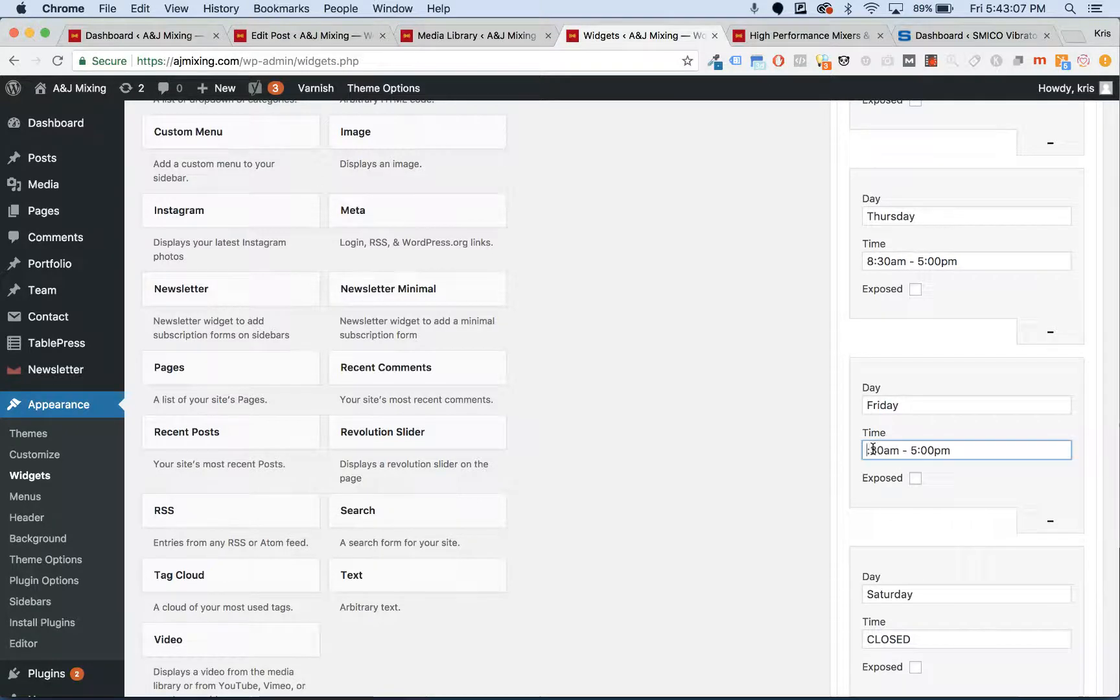
scroll(873, 449, down, 10)
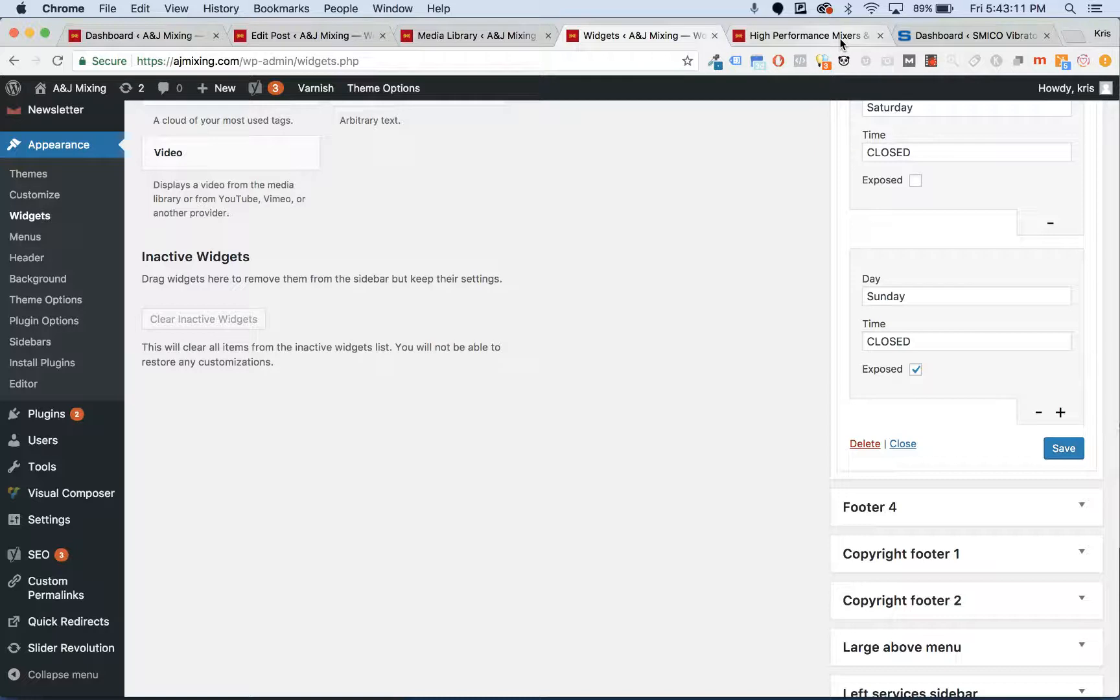
click(713, 36)
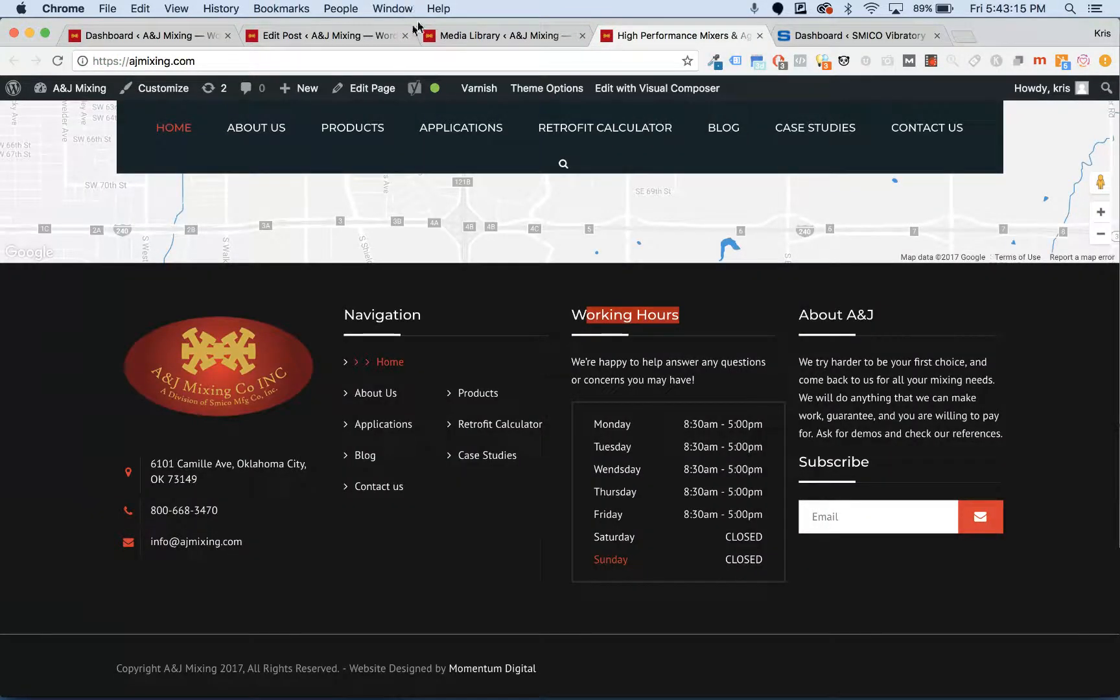
- Return to the Edit Post tab for 'Solving Industrial Mixer Cleaning Problems' and scroll its content
click(324, 35)
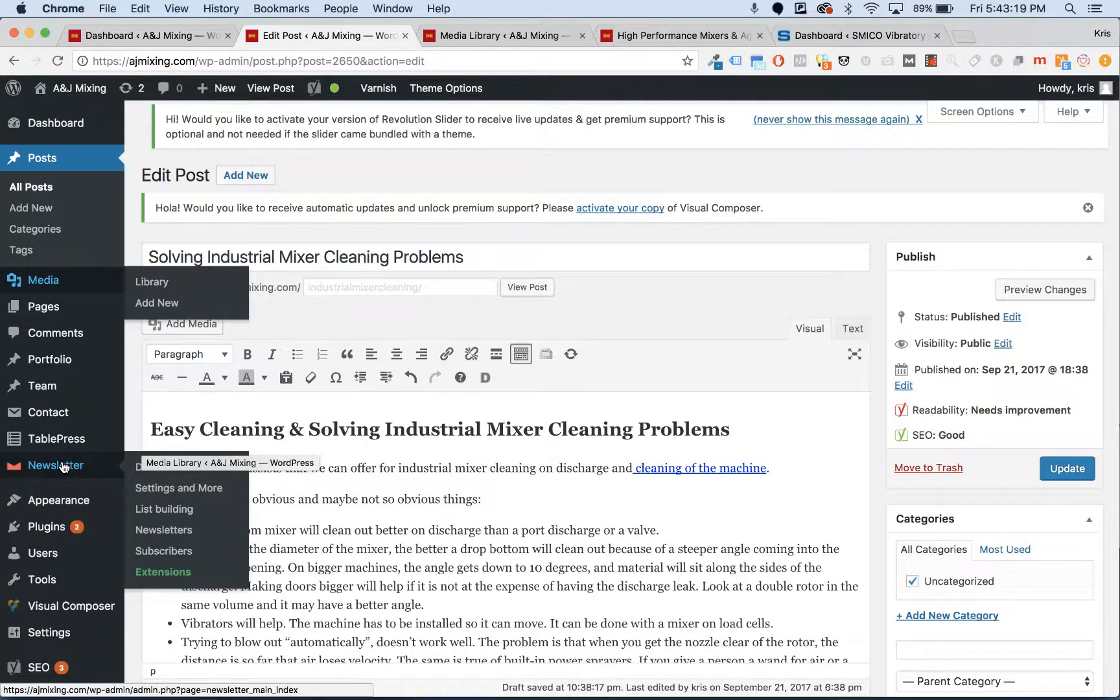
scroll(62, 467, down, 2)
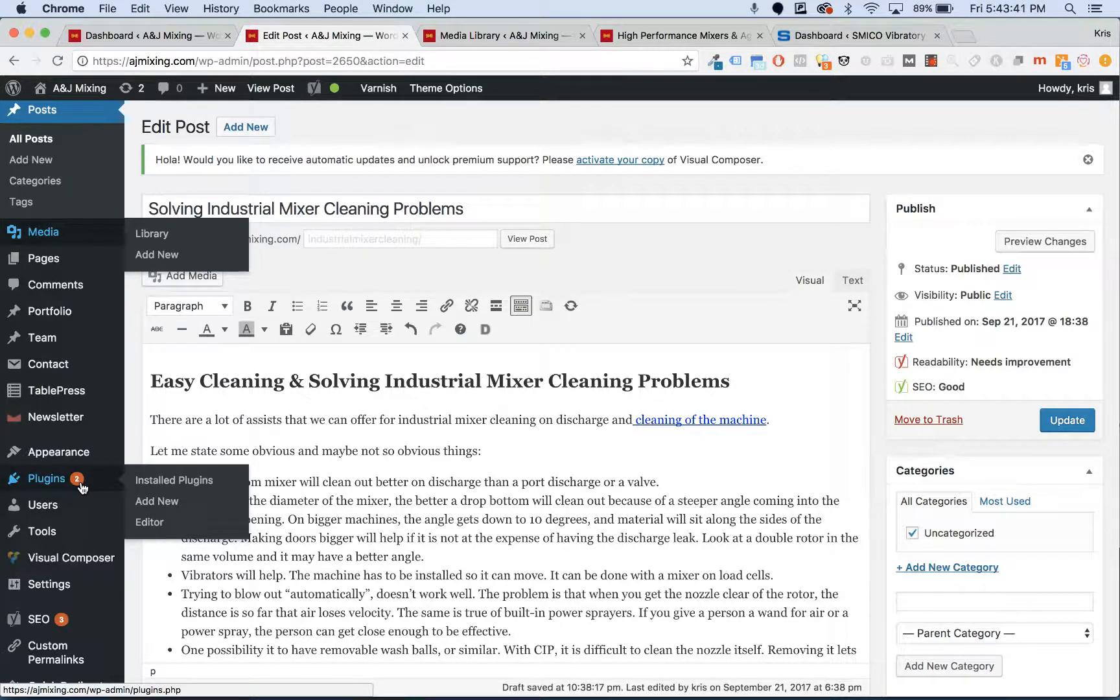
- Open Installed Plugins in a new tab and update Akismet Anti-Spam to version 4.0.1
super+click(81, 486)
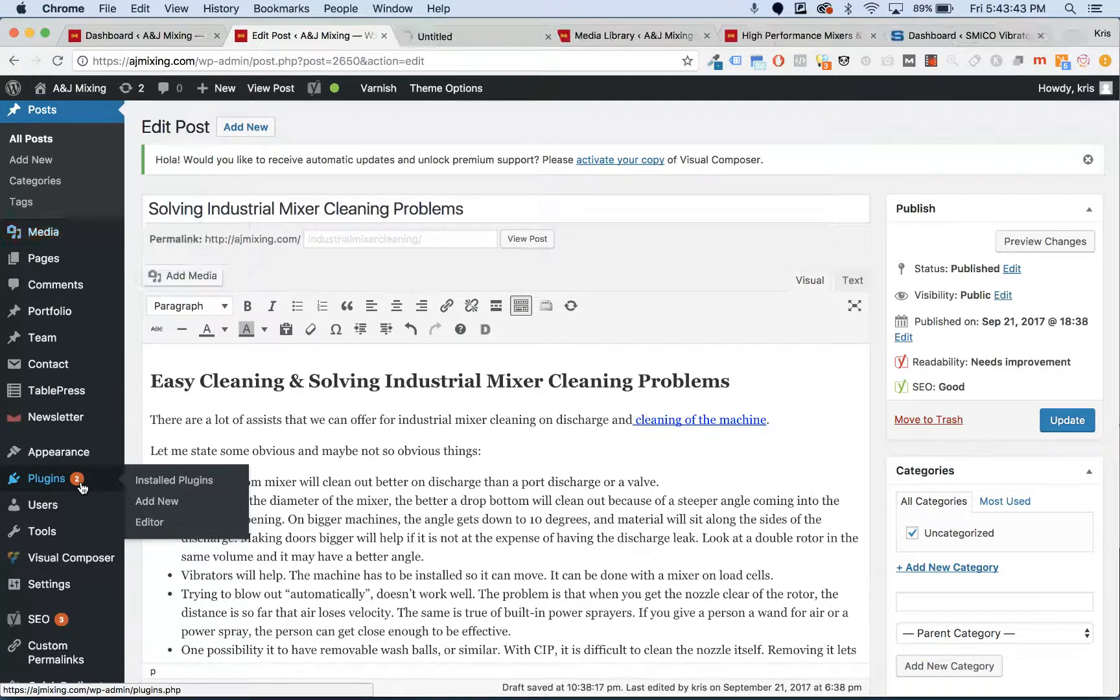
click(475, 34)
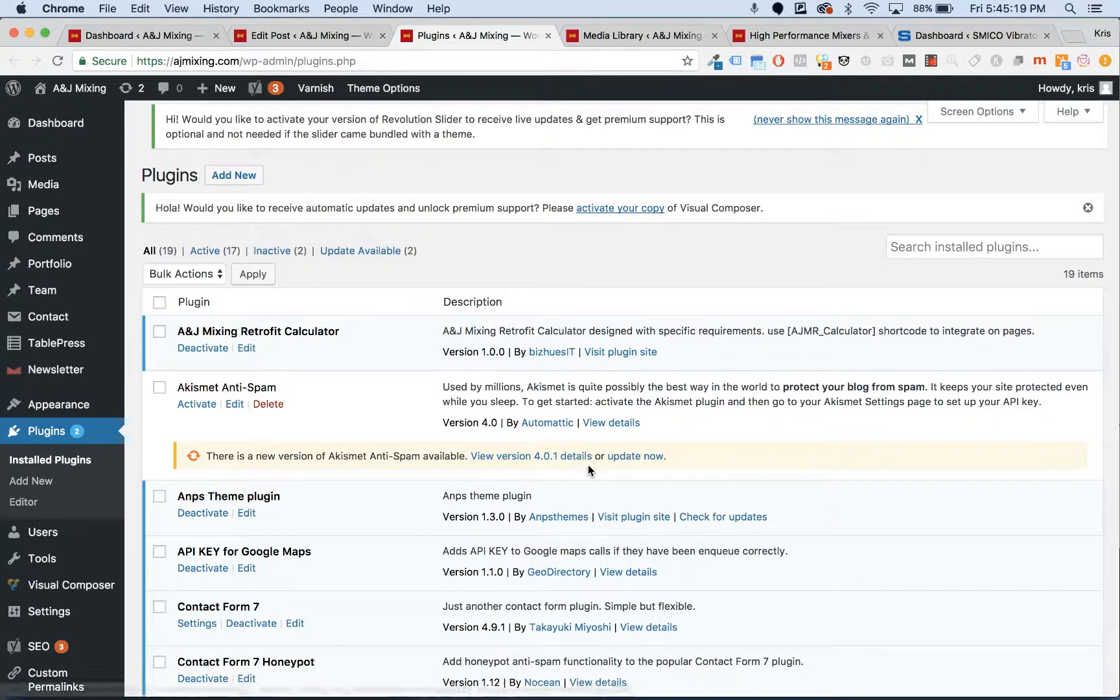
click(637, 457)
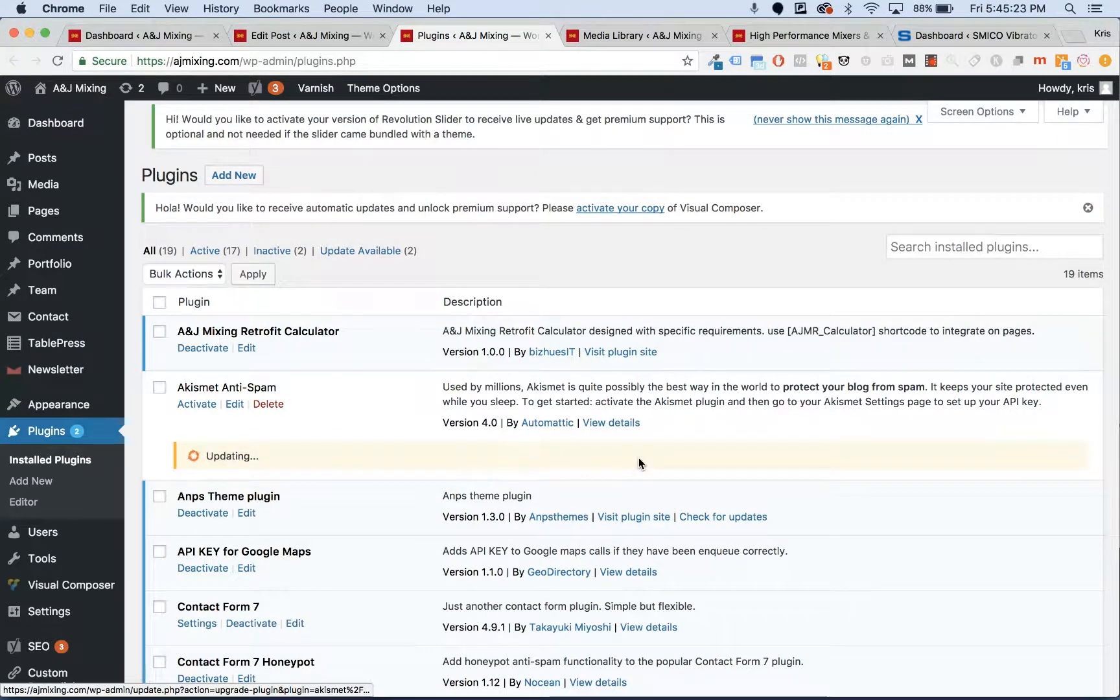
scroll(255, 440, down, 2)
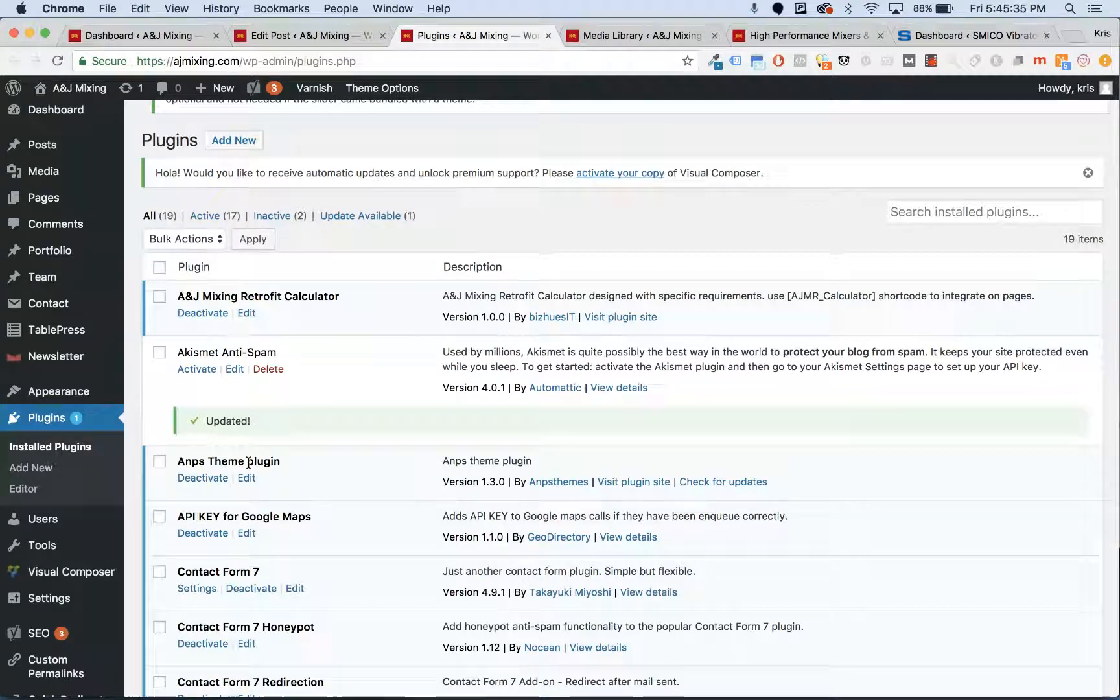
scroll(249, 463, down, 2)
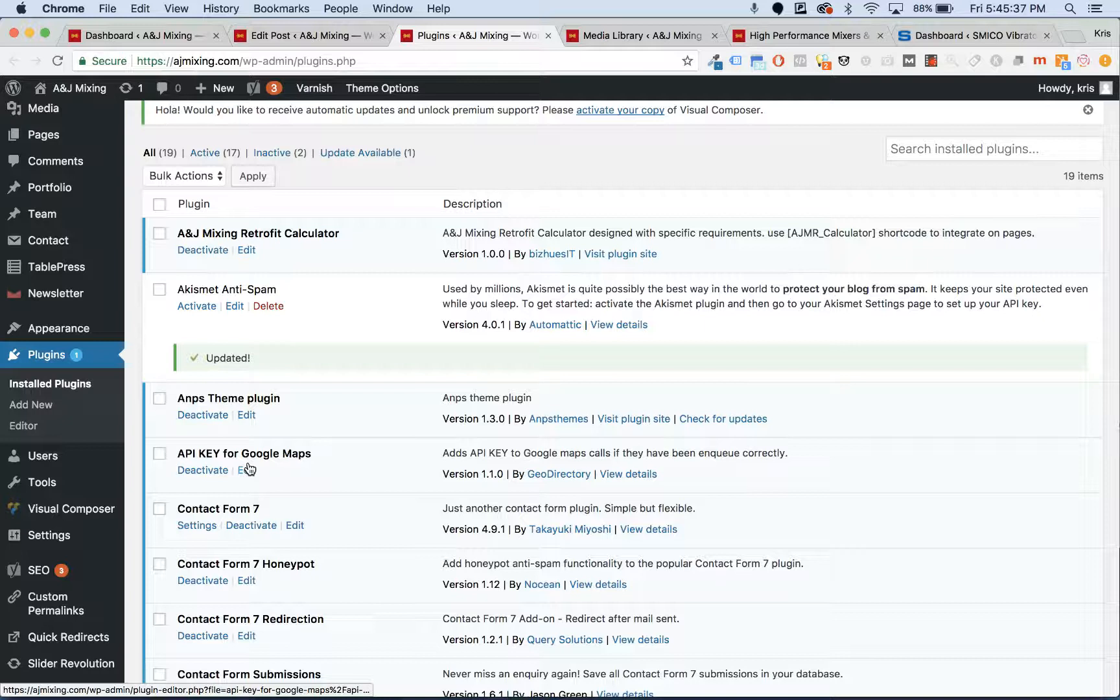
mouse_move(44, 454)
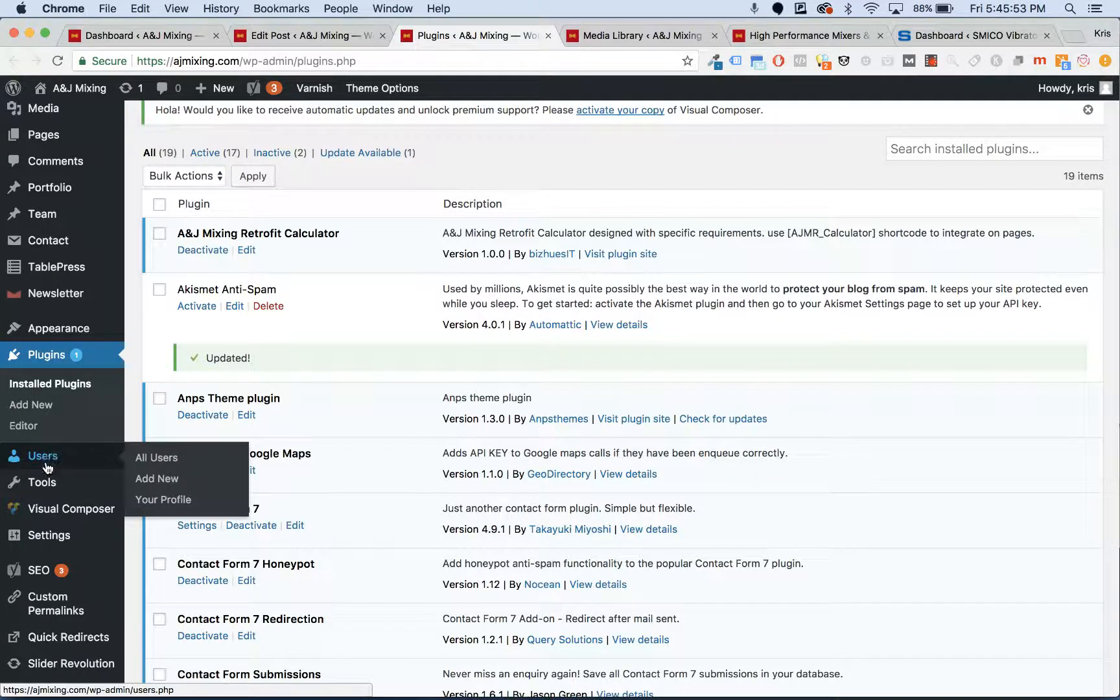
- Open Users > Add New and enter the new user's username and e-mail address
click(133, 481)
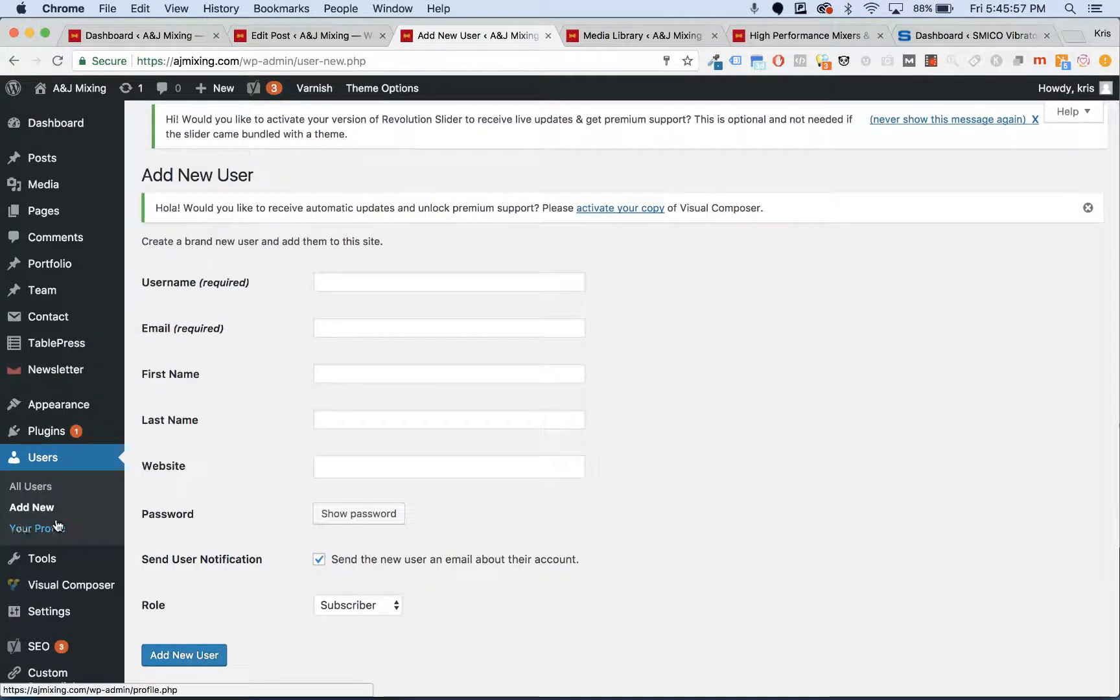
click(353, 285)
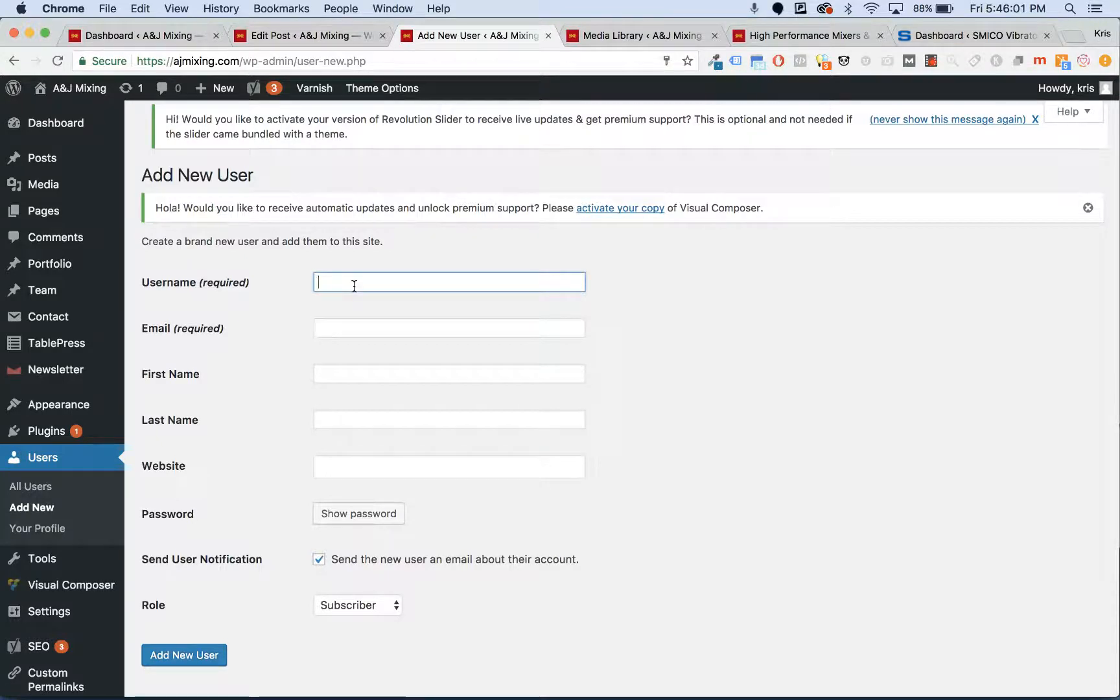
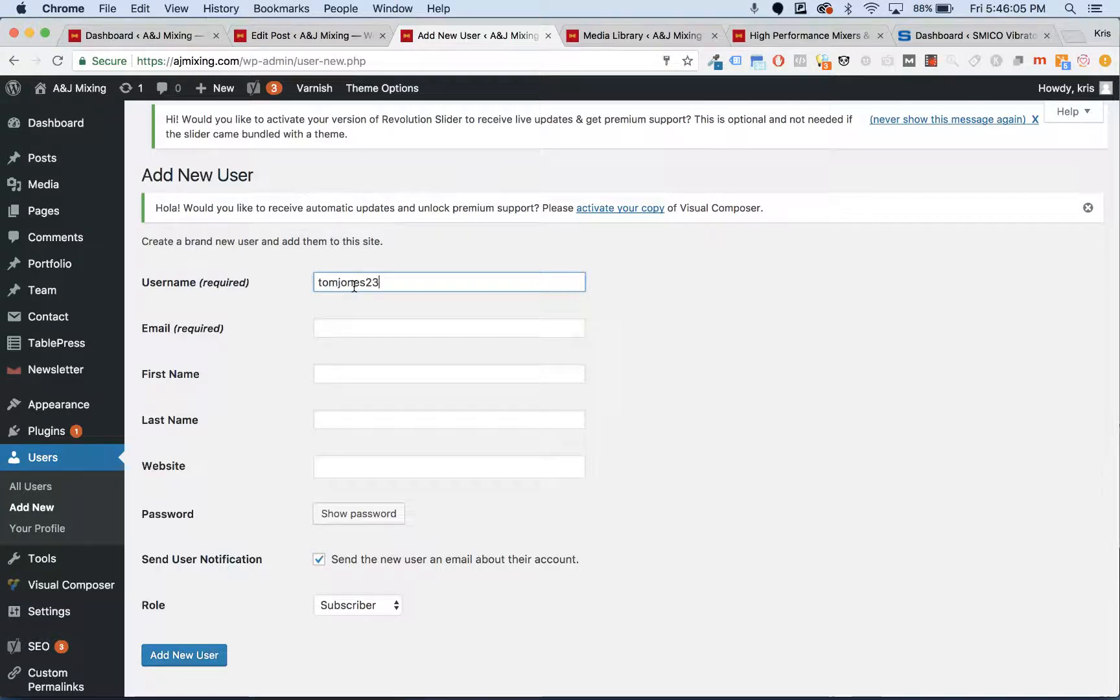
click(338, 329)
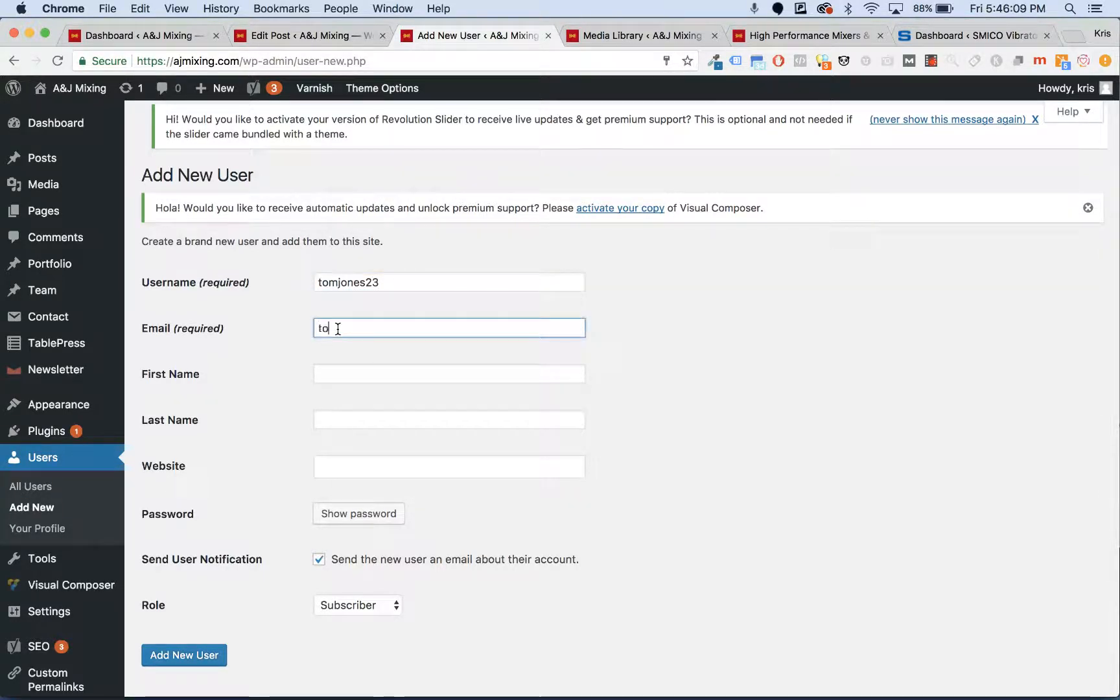
- Fill in the new user's first name and last name
click(321, 387)
click(325, 382)
key(Tab)
scroll(328, 377, down, 3)
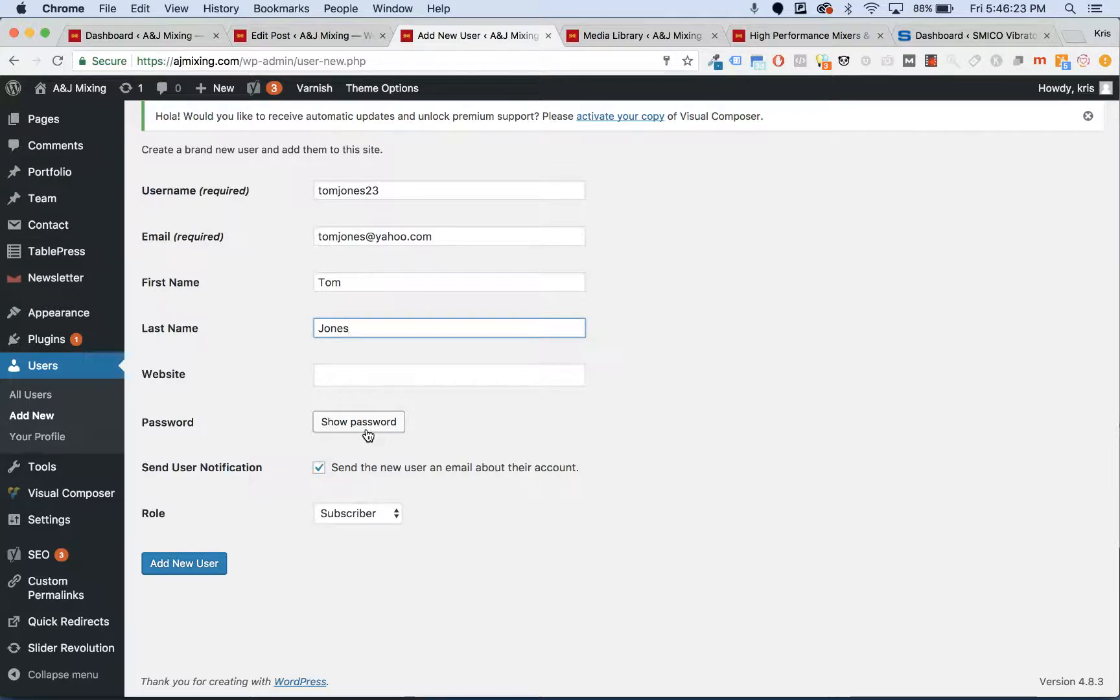
- Keep the Strong generated password instead of a typed weak one, and untick Send User Notification
click(367, 433)
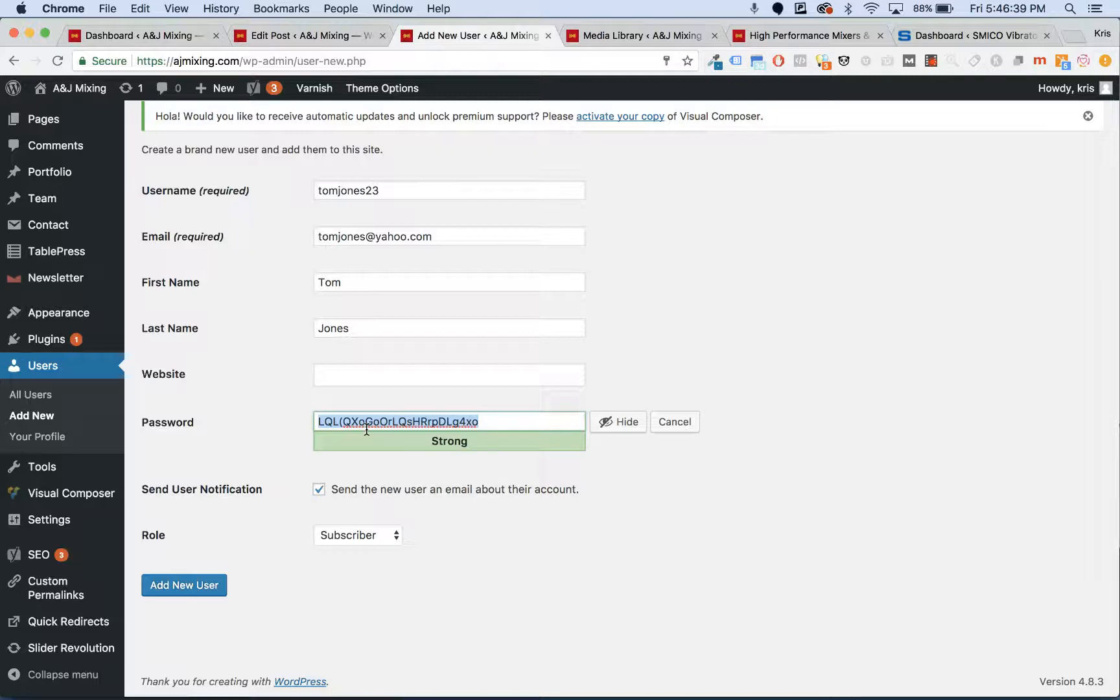
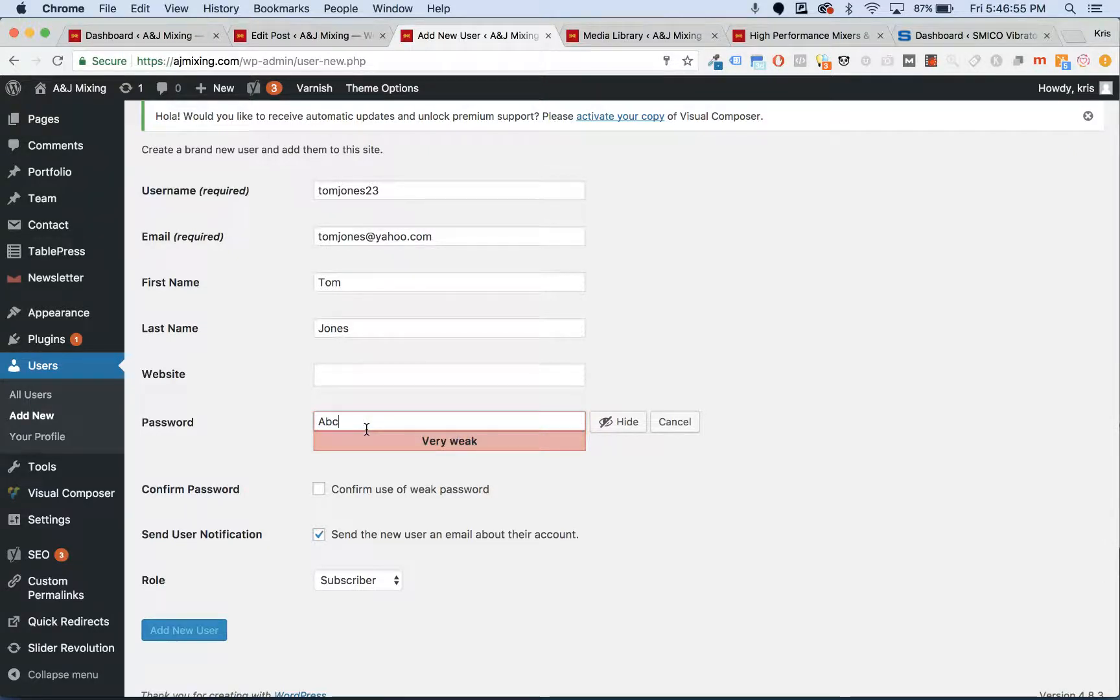
key(super+z)
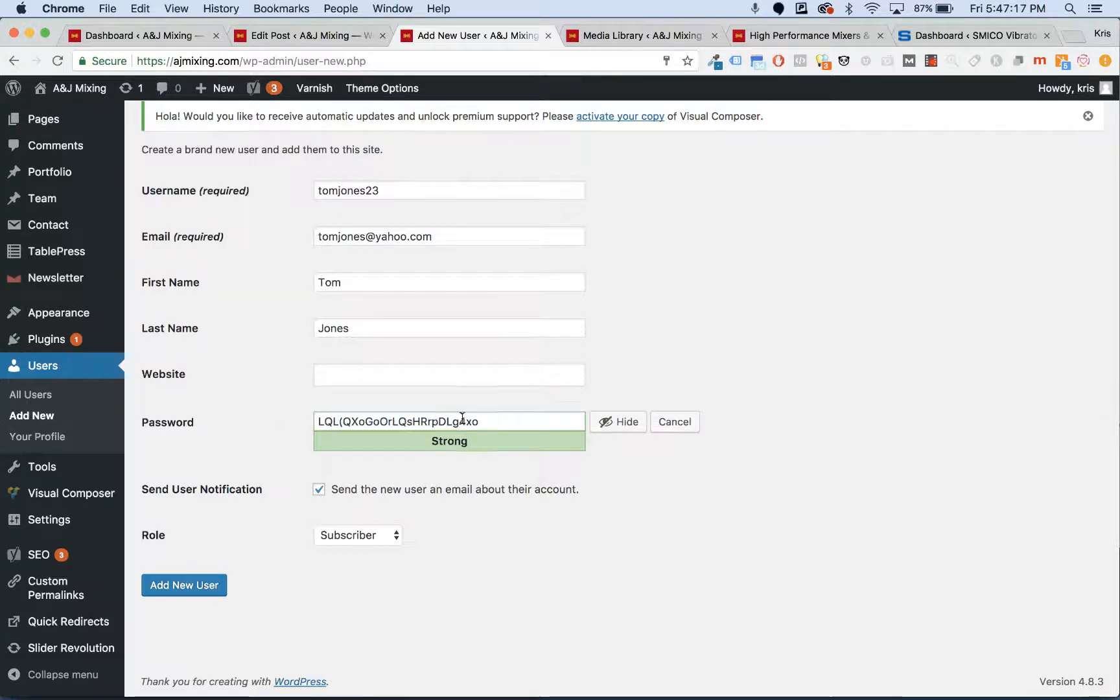
mouse_move(535, 681)
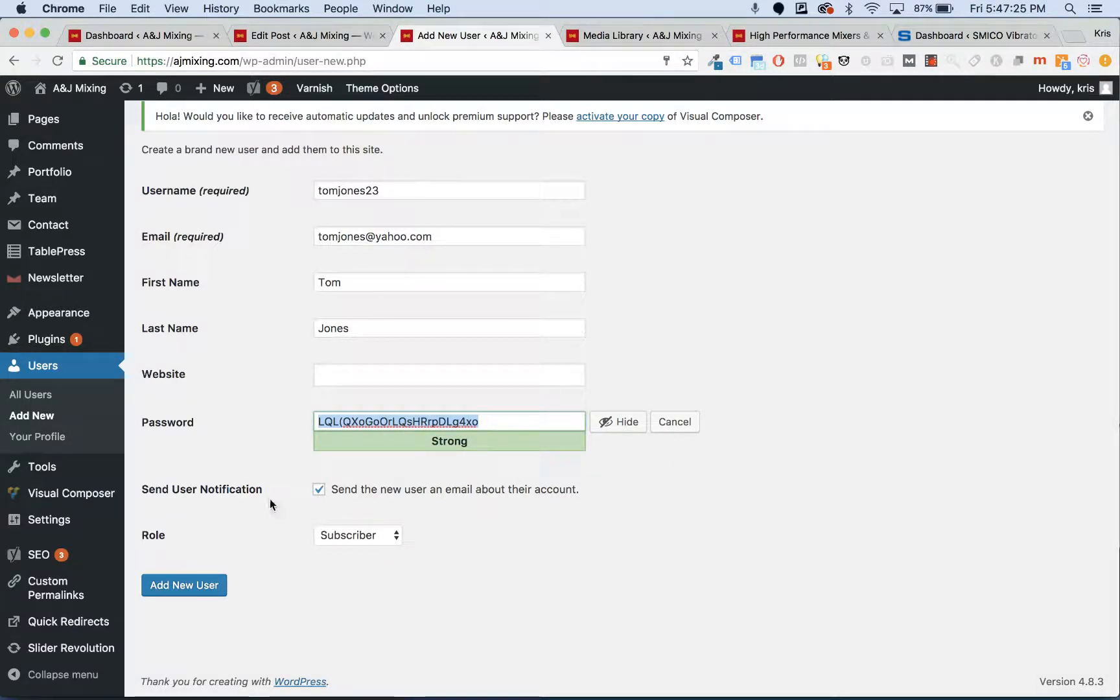
click(337, 488)
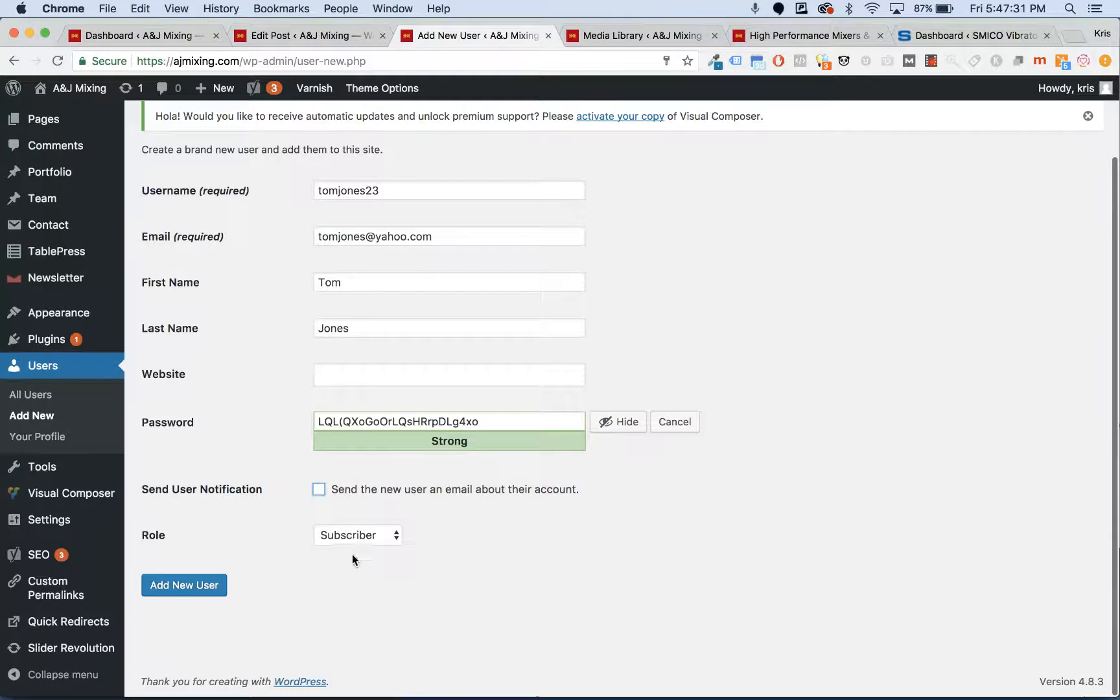
- Change the new user's role from Subscriber to Administrator in the Role dropdown
click(354, 536)
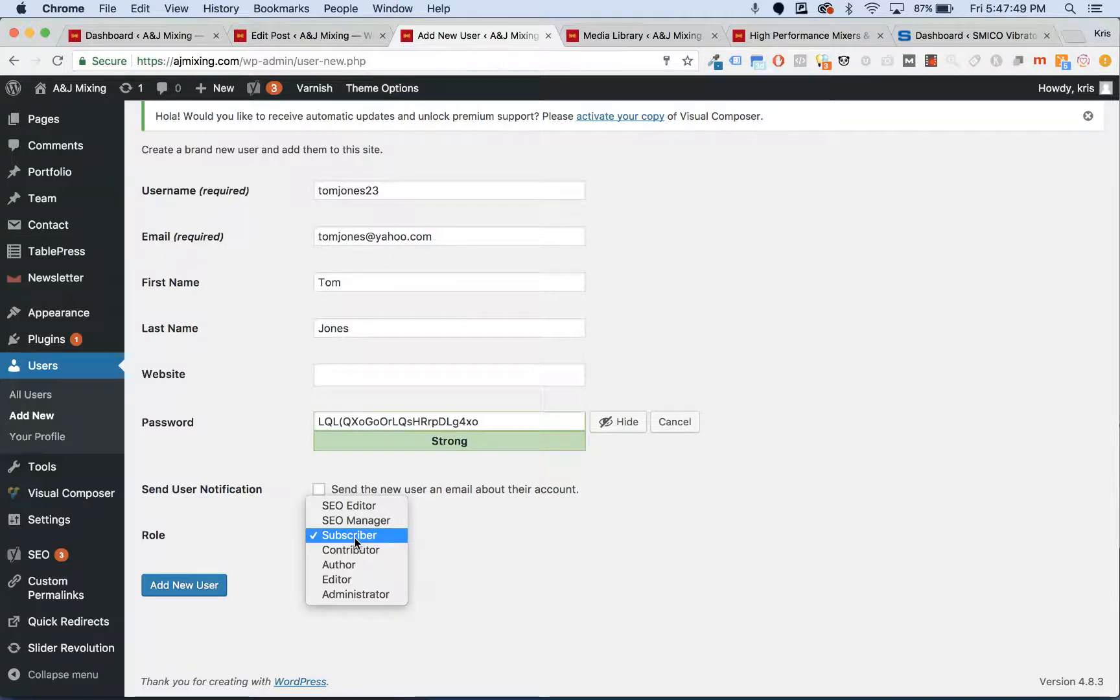
click(347, 590)
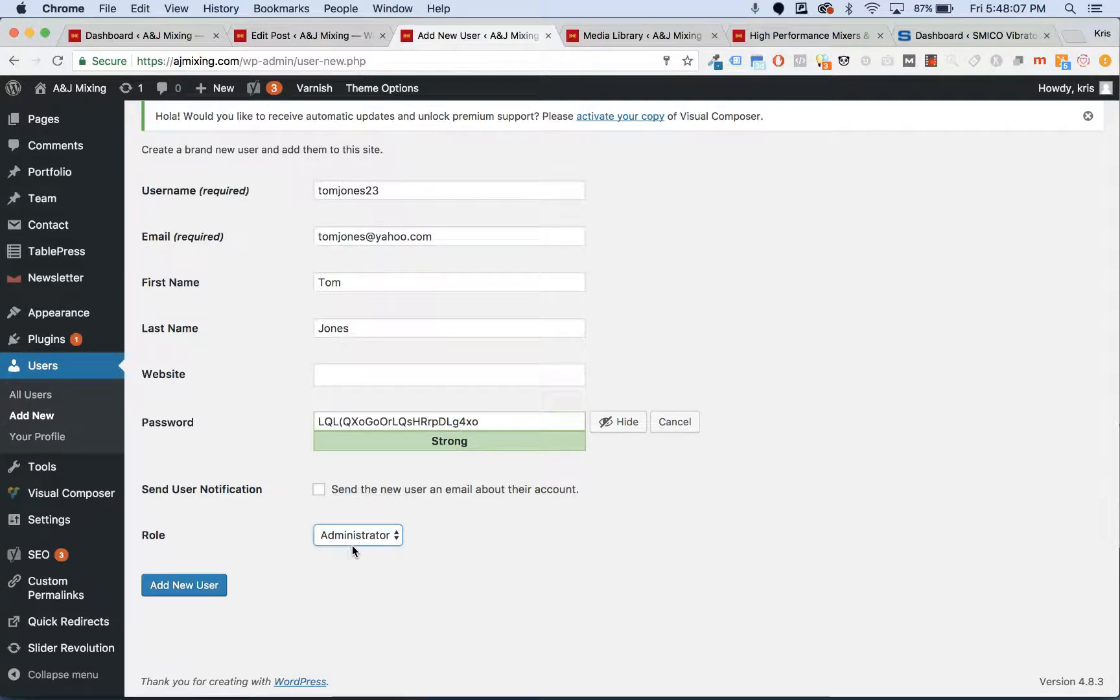
mouse_move(102, 484)
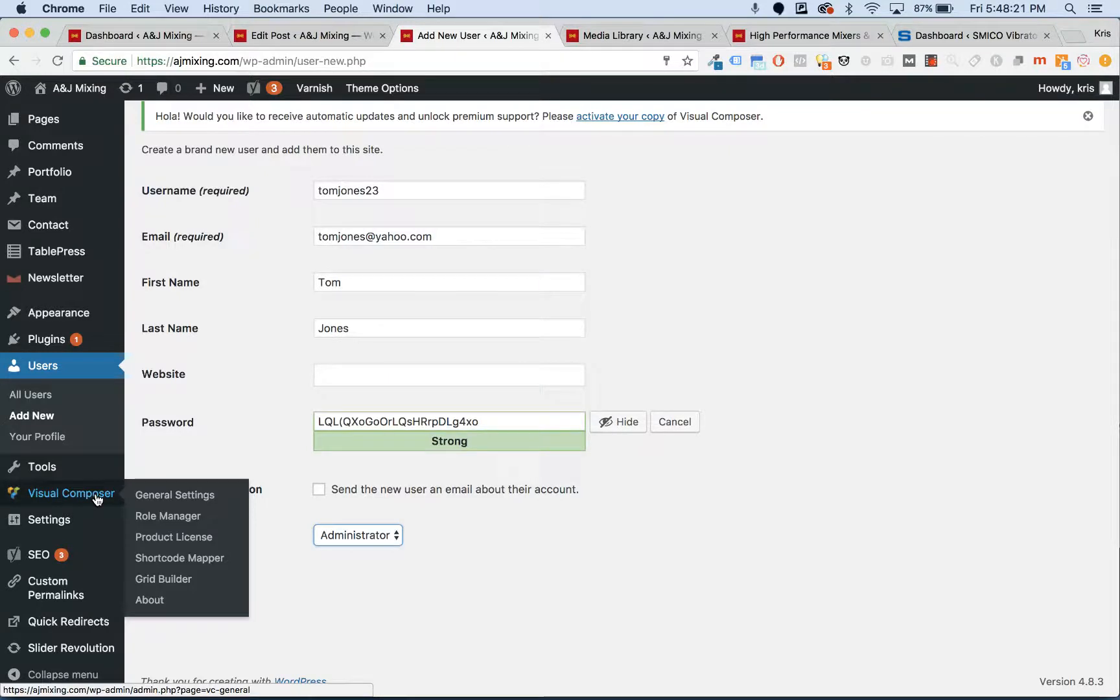
click(61, 492)
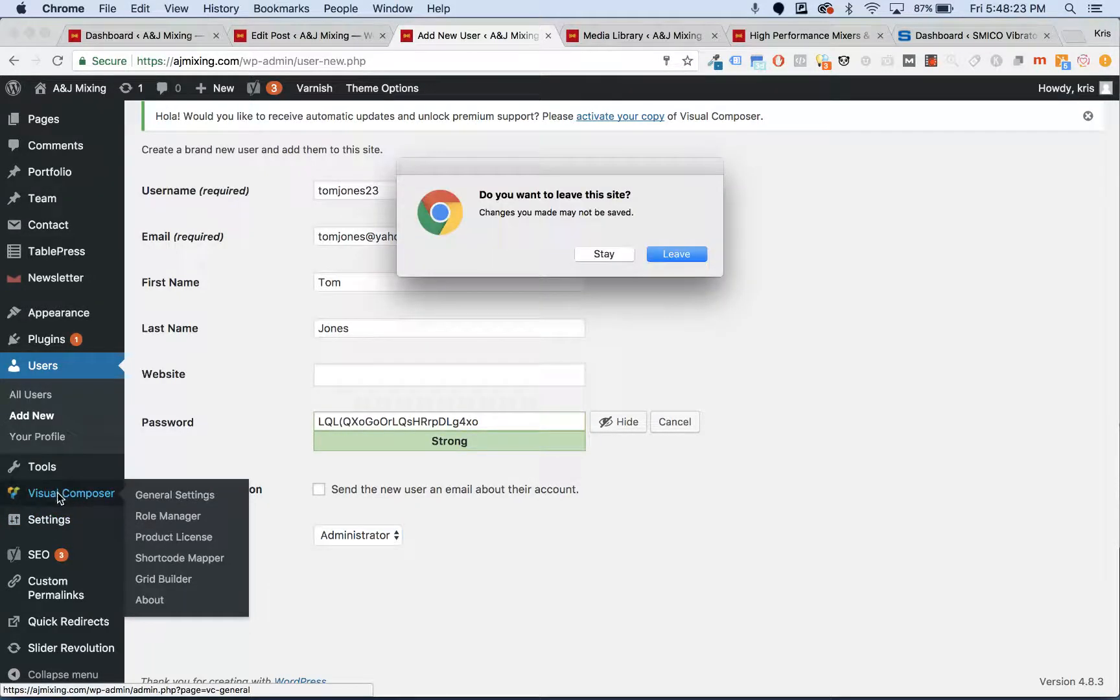
click(603, 253)
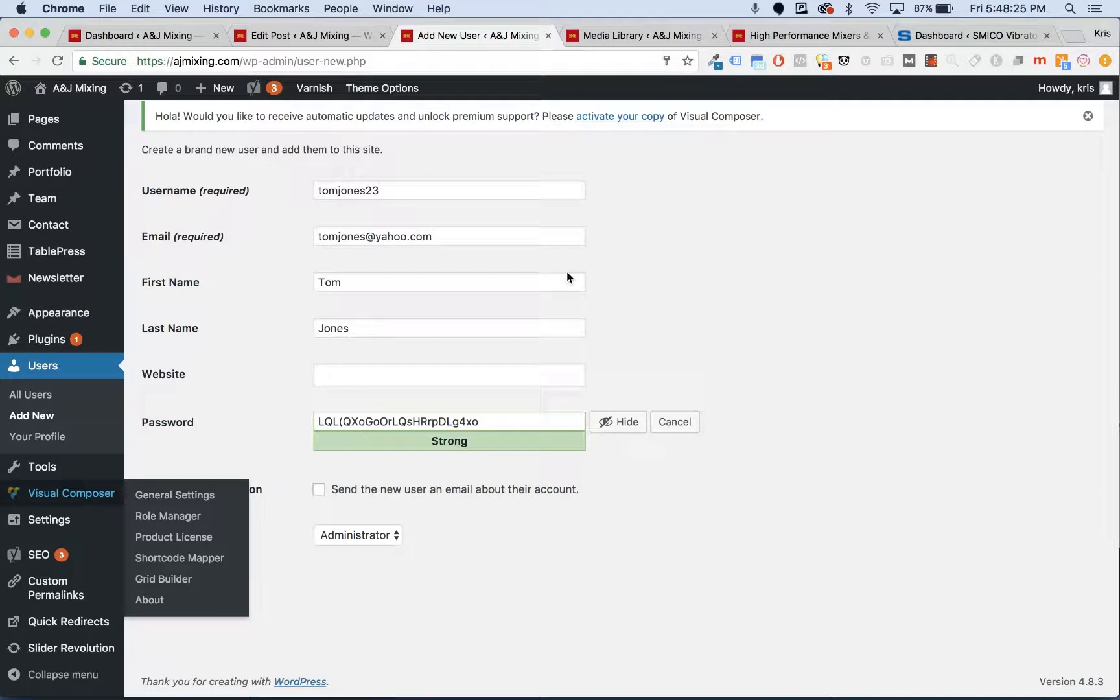
mouse_move(20, 520)
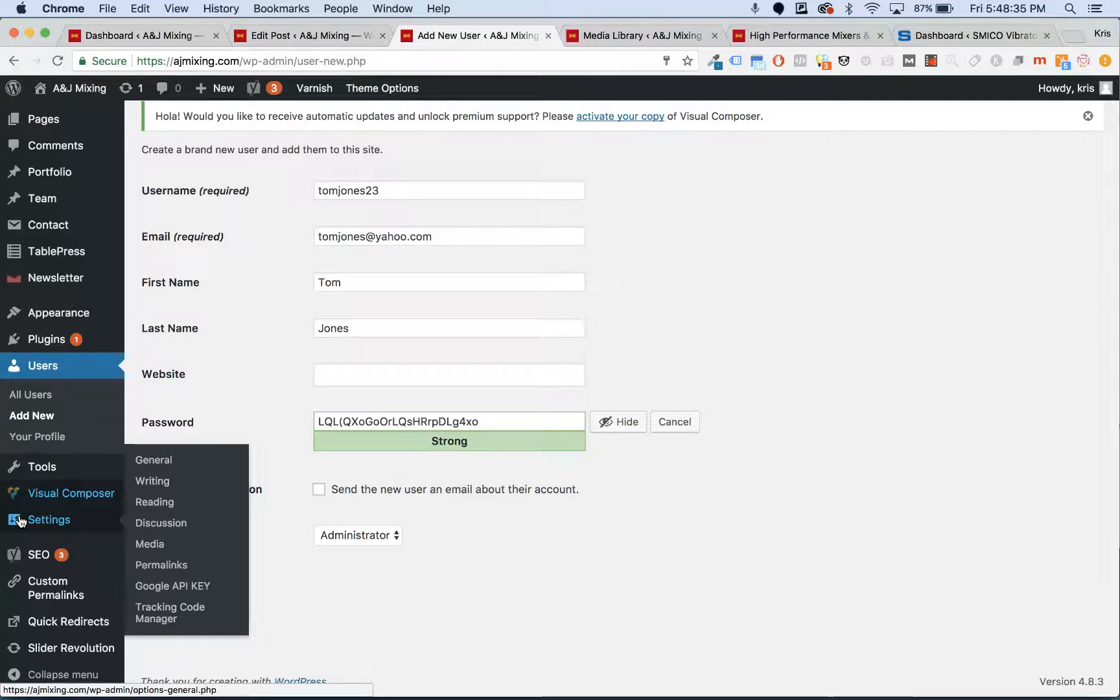
mouse_move(27, 552)
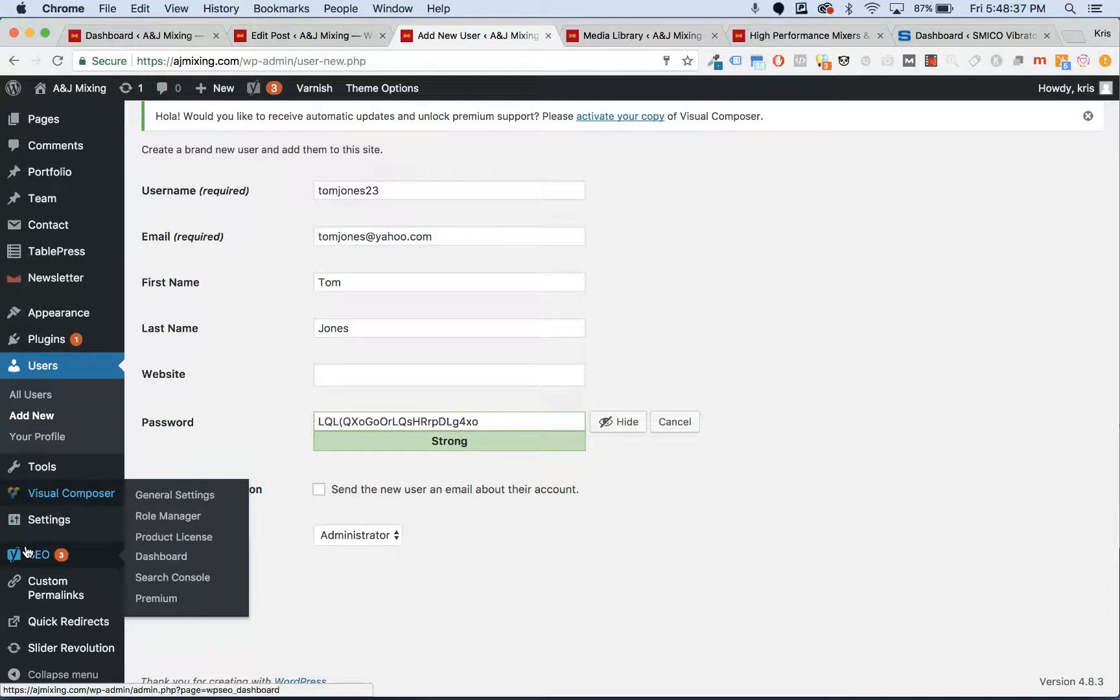
scroll(27, 551, down, 1)
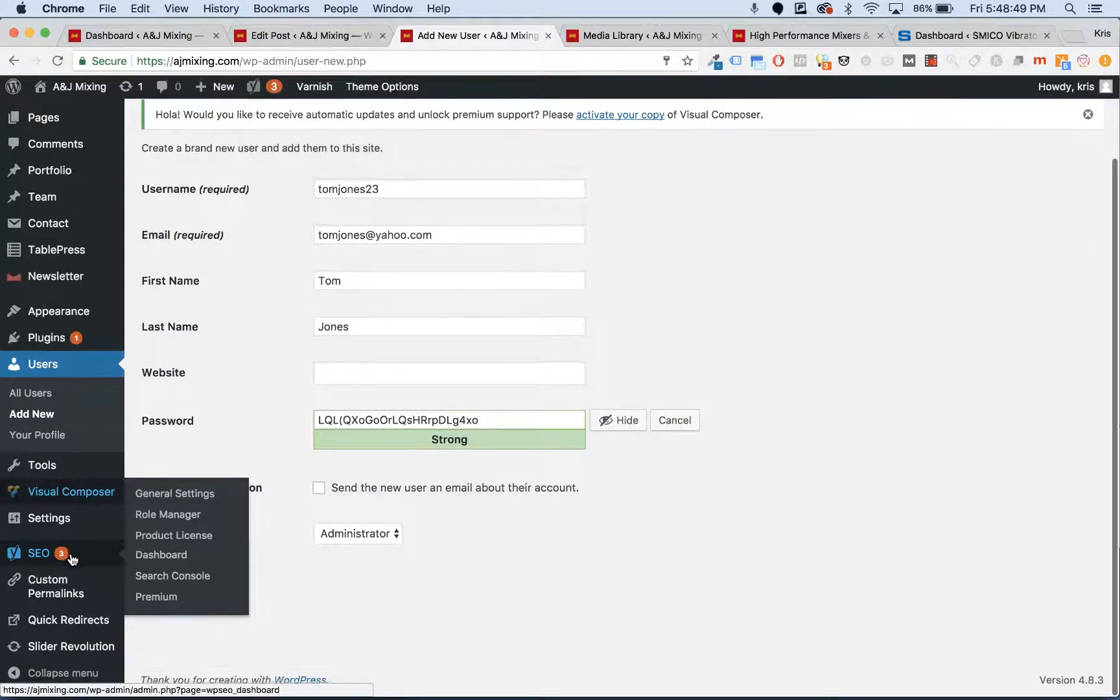
mouse_move(63, 590)
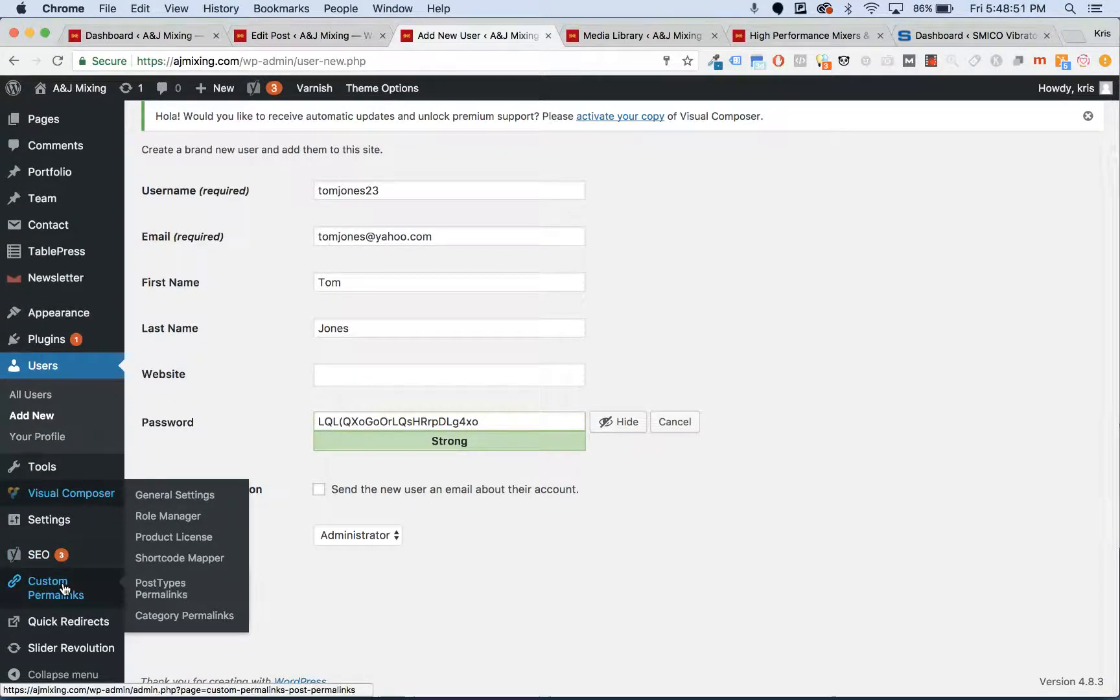
mouse_move(68, 624)
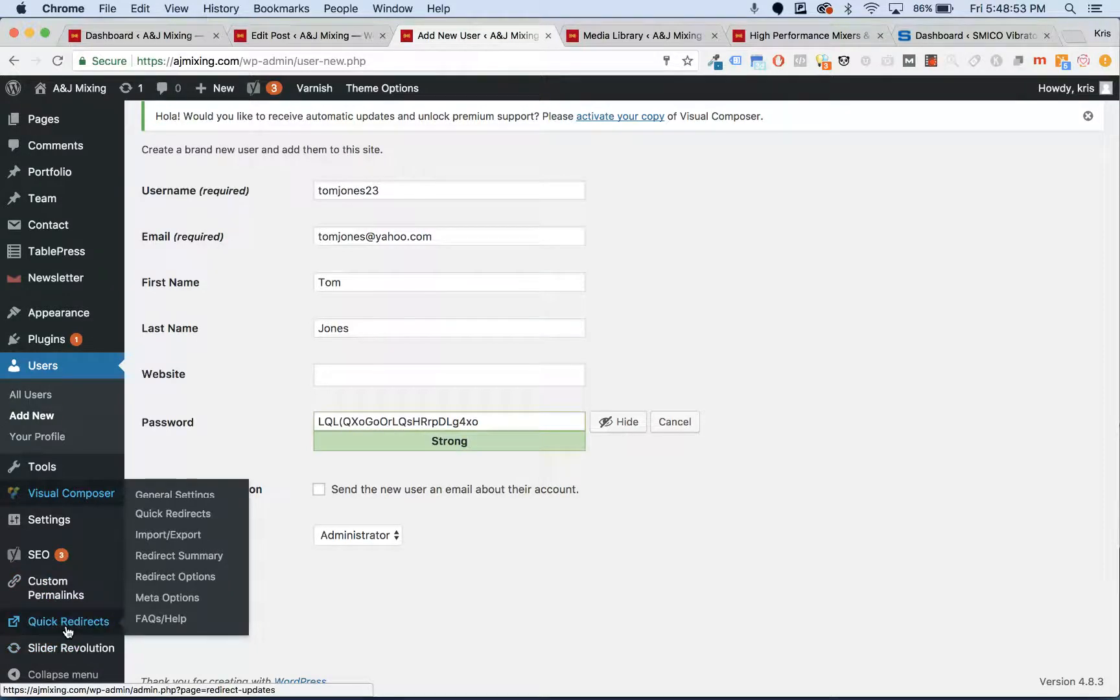
mouse_move(65, 651)
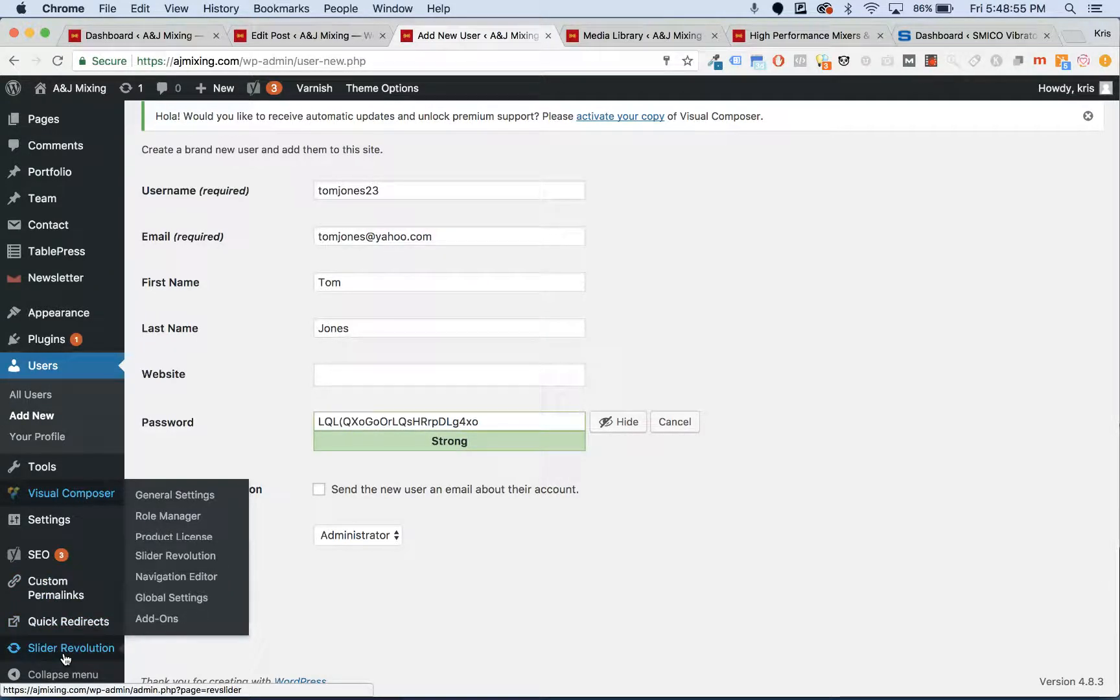
mouse_move(65, 252)
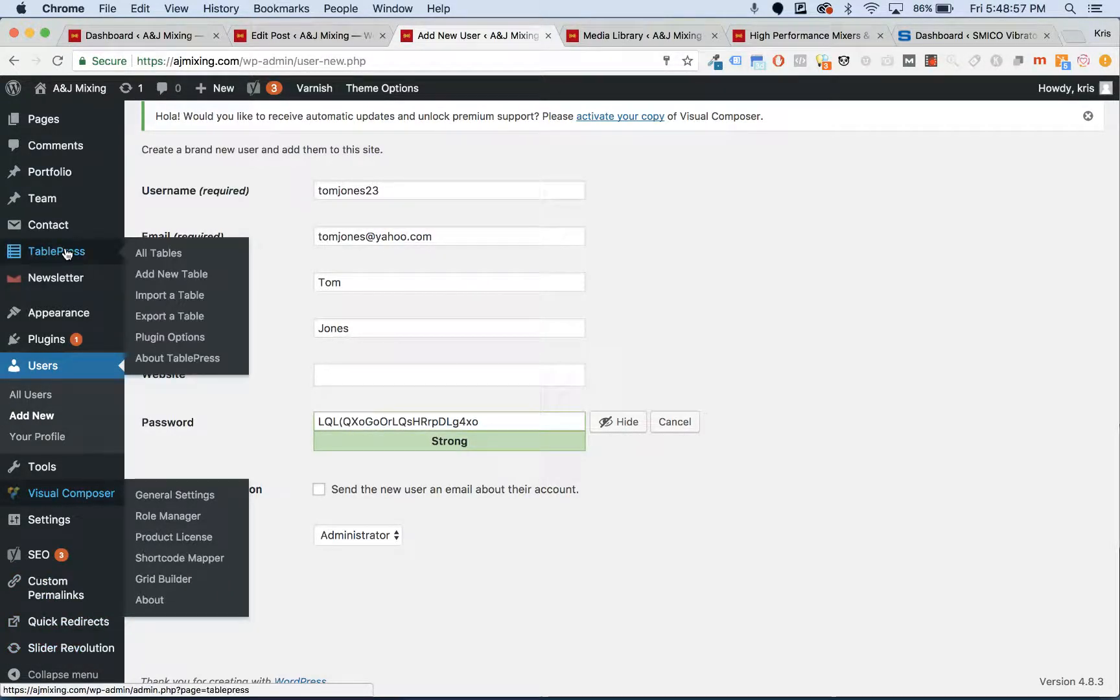
scroll(77, 331, up, 3)
mouse_move(76, 335)
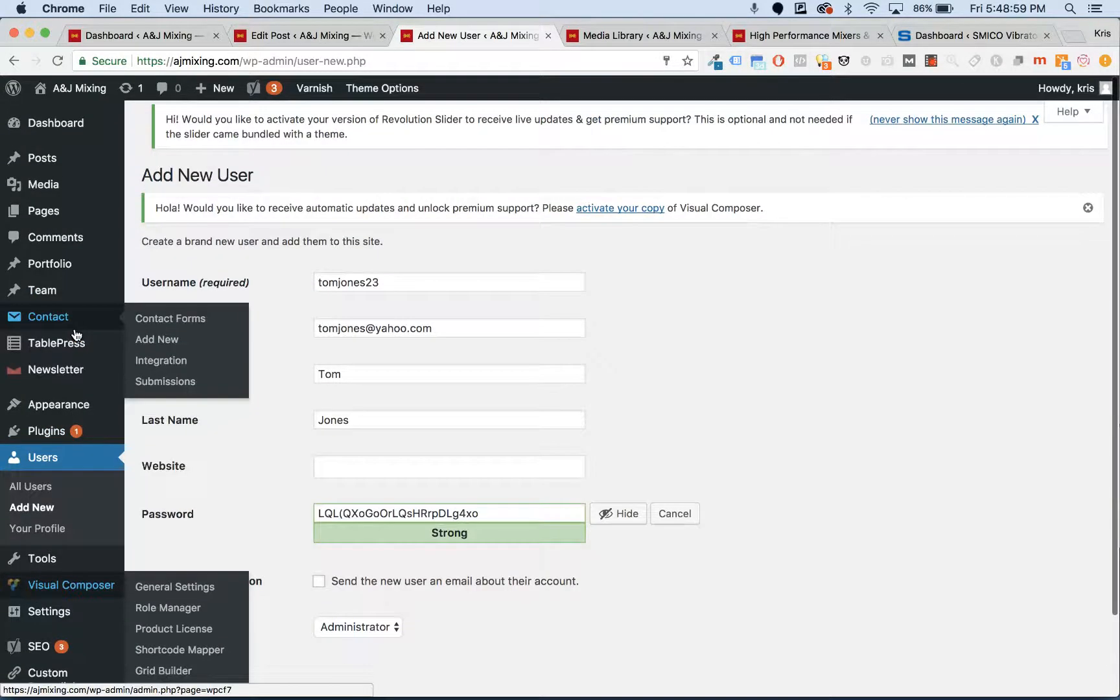
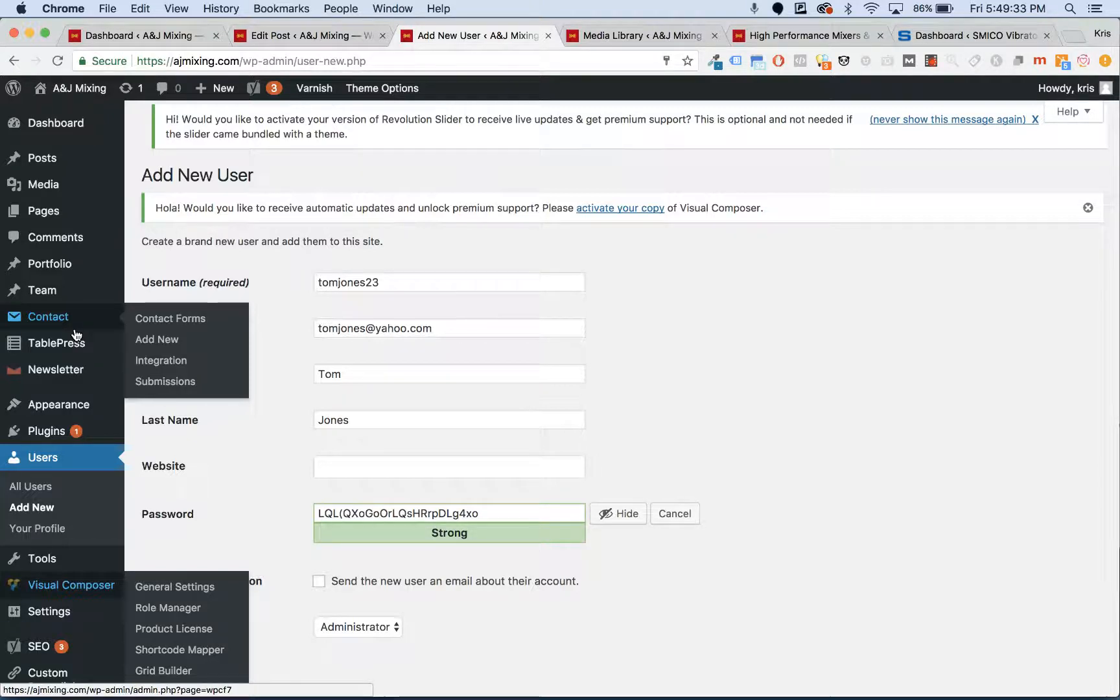
- Go to the Pages list from the admin sidebar, leaving the unfinished Add New User form
mouse_move(75, 222)
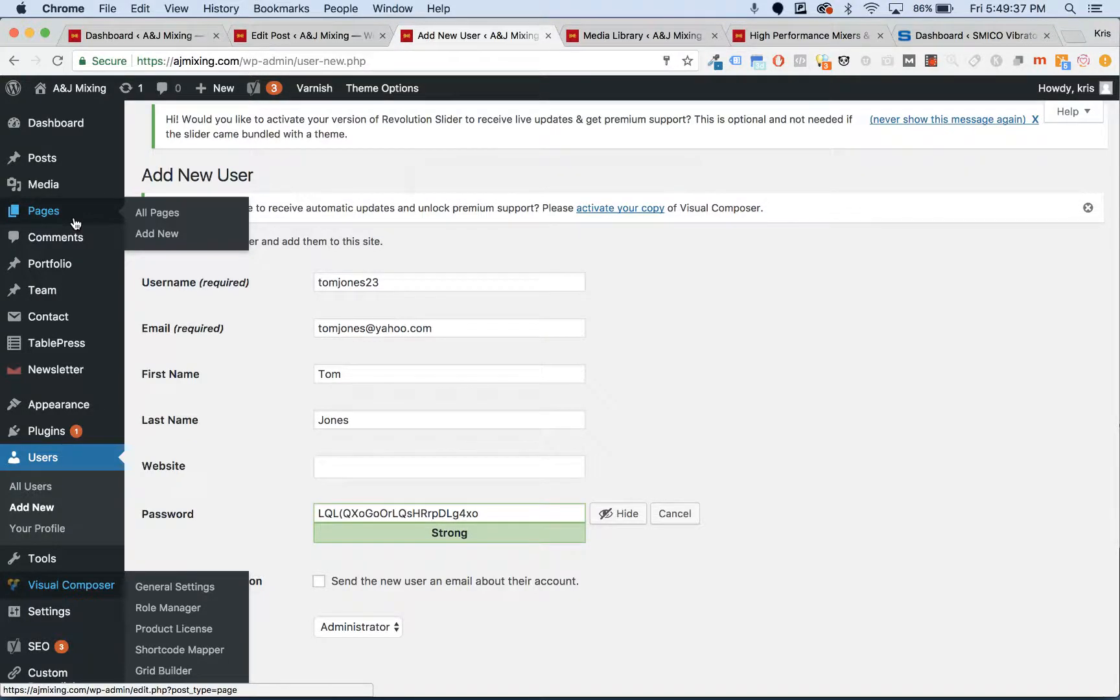
click(75, 221)
- Leave the unsaved user form, save the site password in Chrome, and sort Pages newest first
click(678, 257)
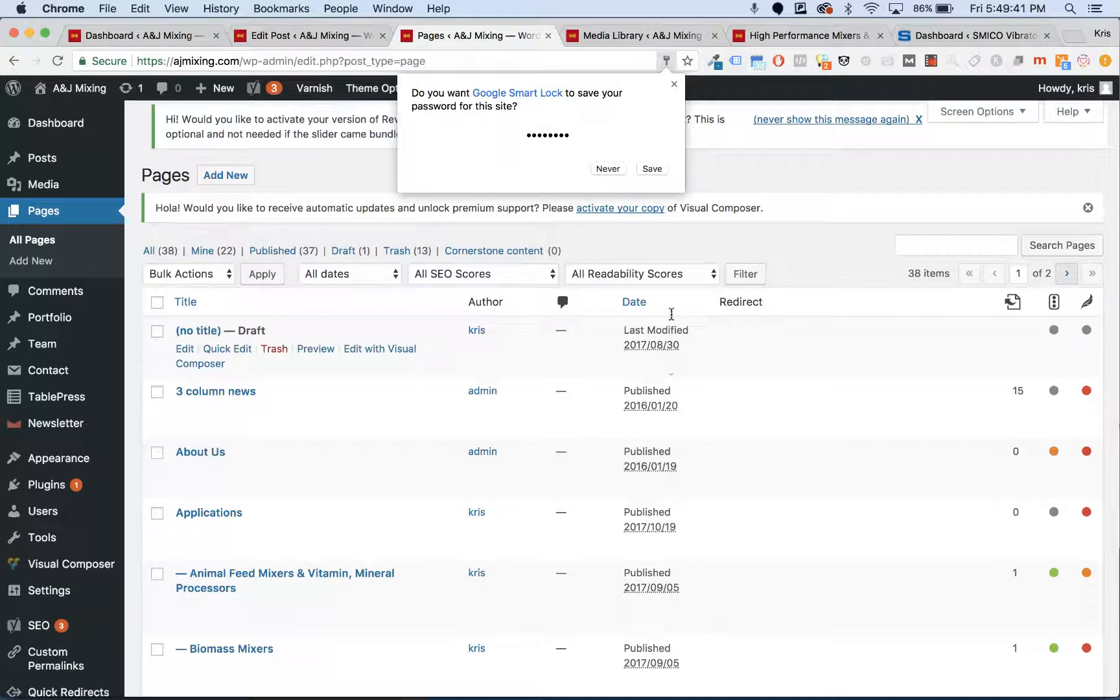
click(660, 175)
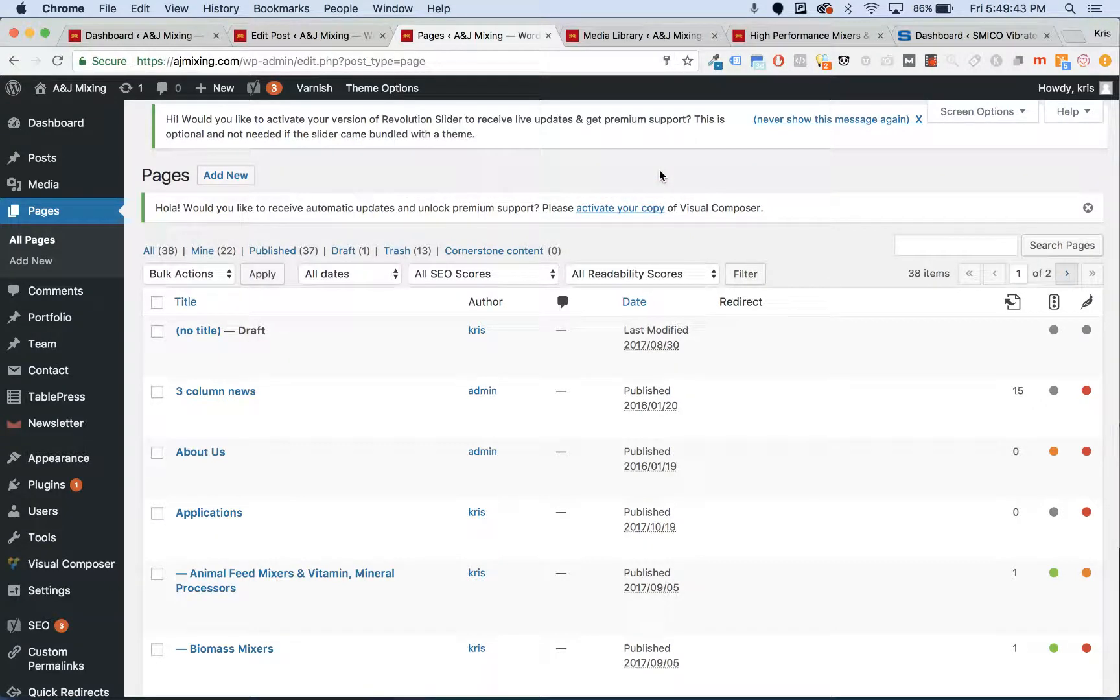
scroll(468, 178, down, 2)
scroll(468, 179, up, 2)
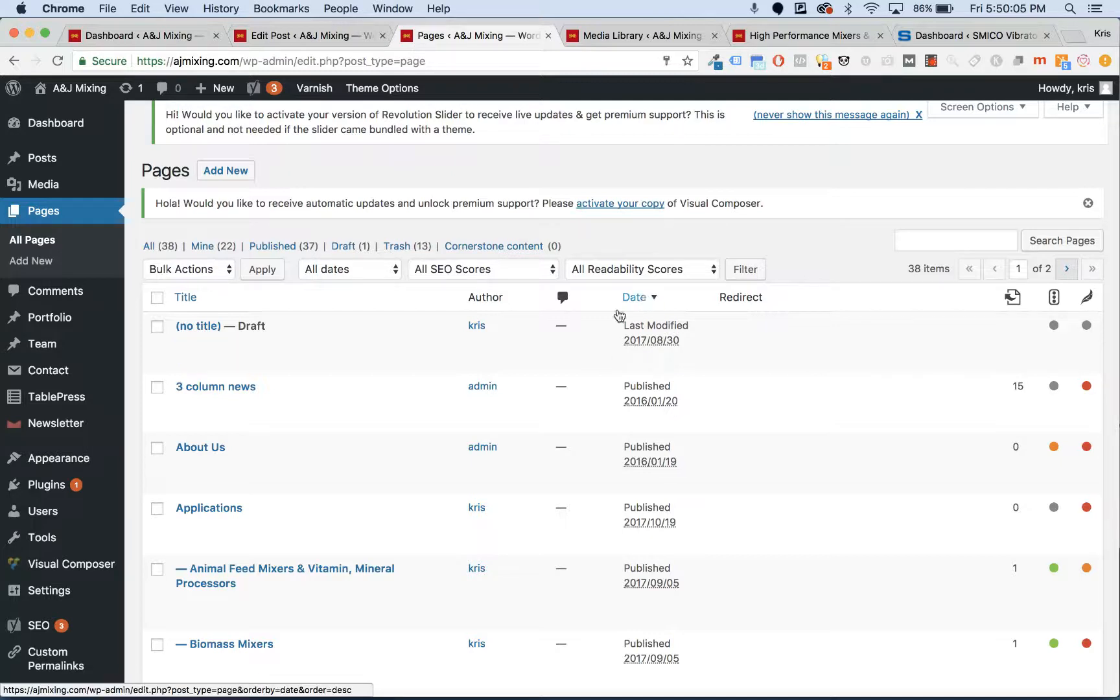
scroll(312, 316, down, 3)
scroll(312, 315, down, 1)
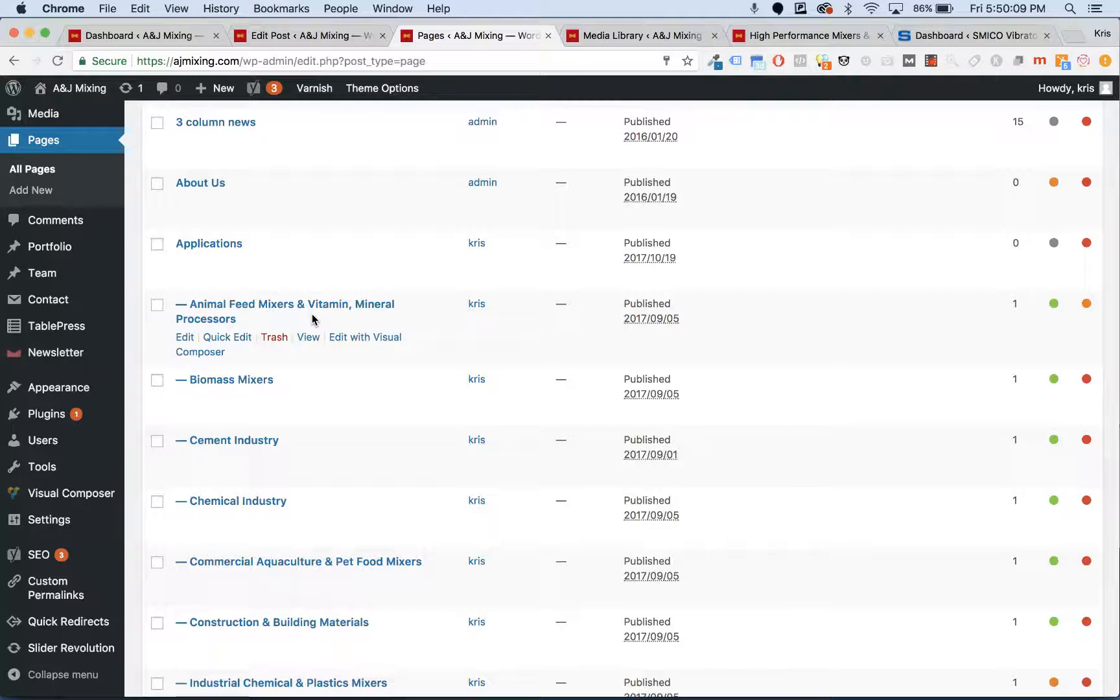
scroll(312, 316, up, 5)
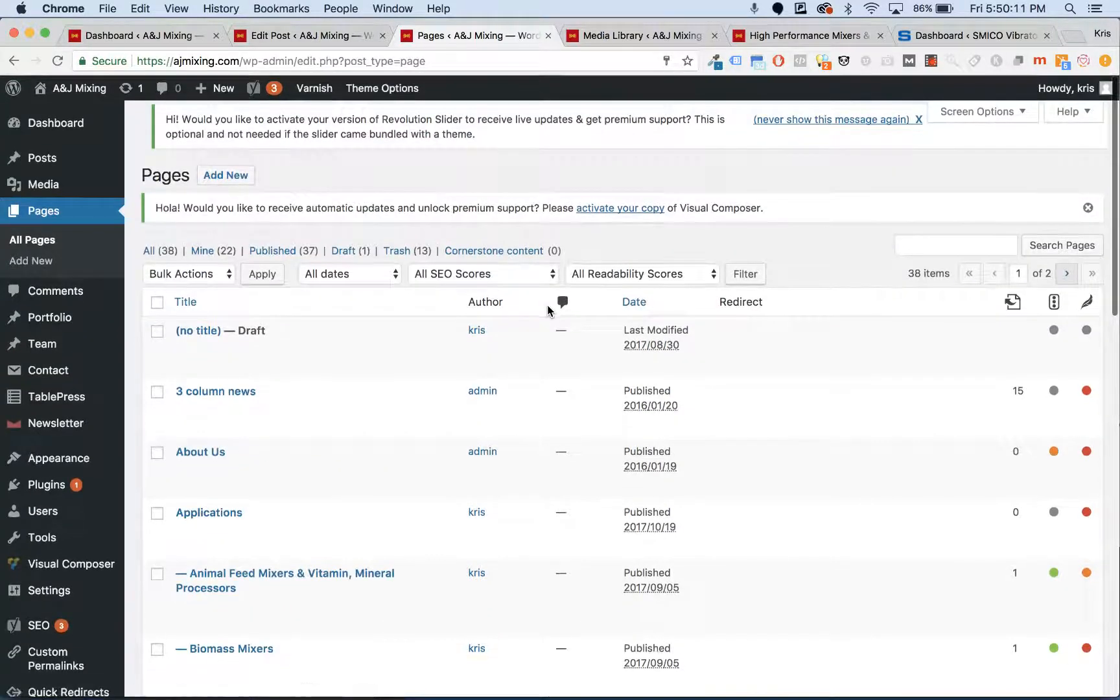
click(648, 302)
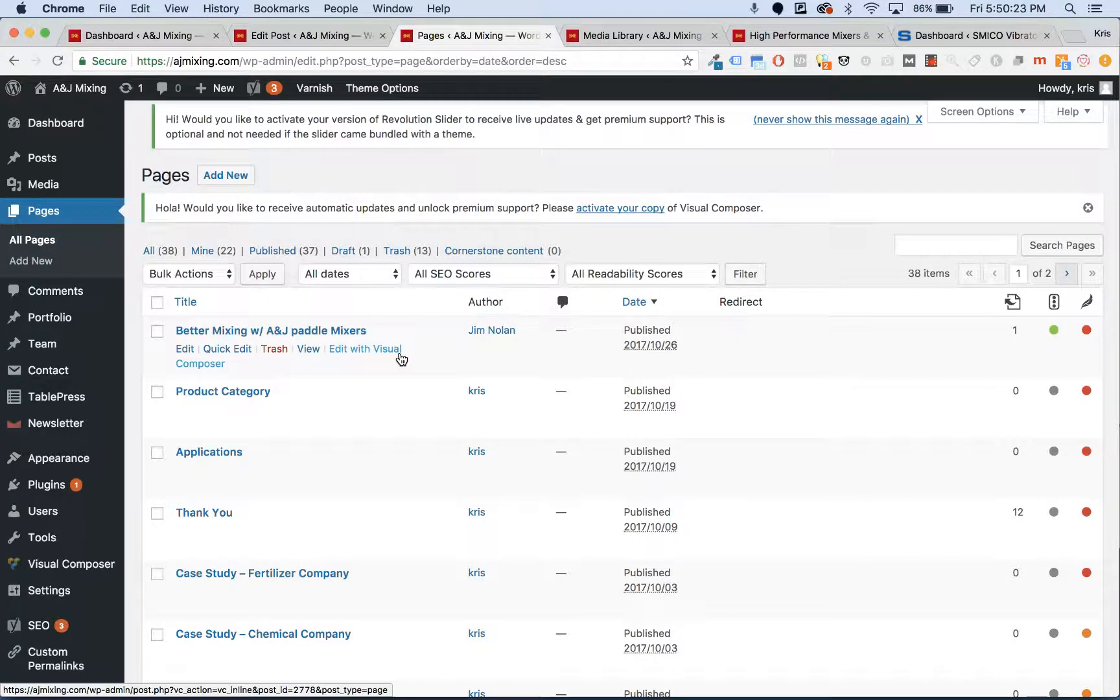
- Scroll the date-sorted Pages list down to the Chemical Industry row
scroll(401, 358, down, 3)
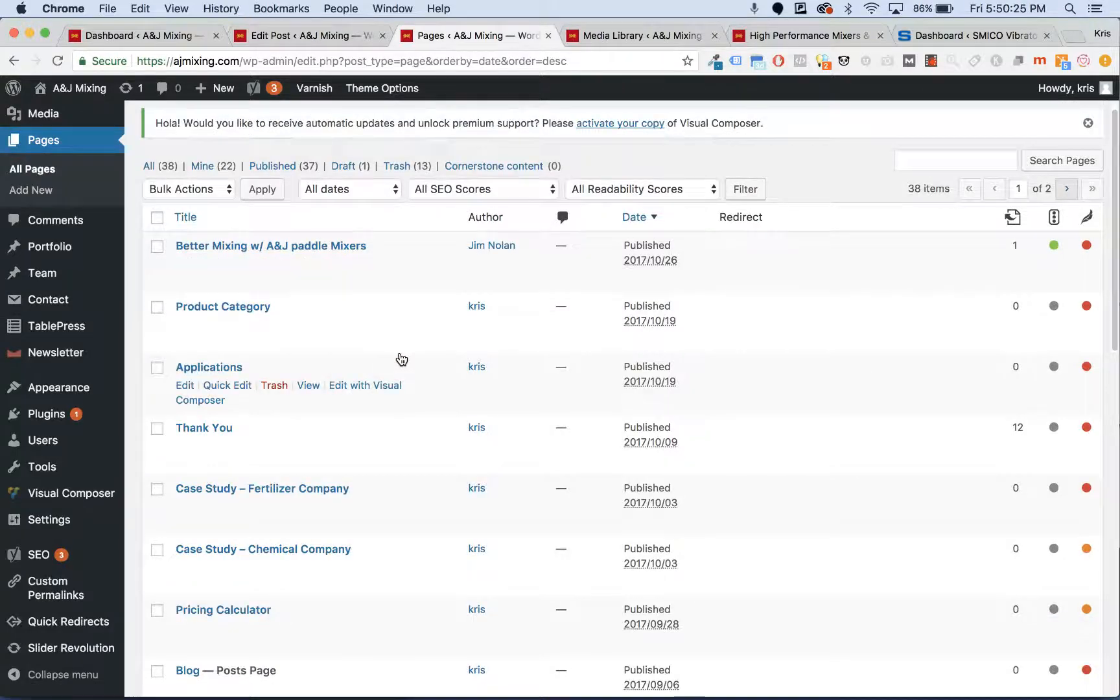
scroll(366, 338, down, 3)
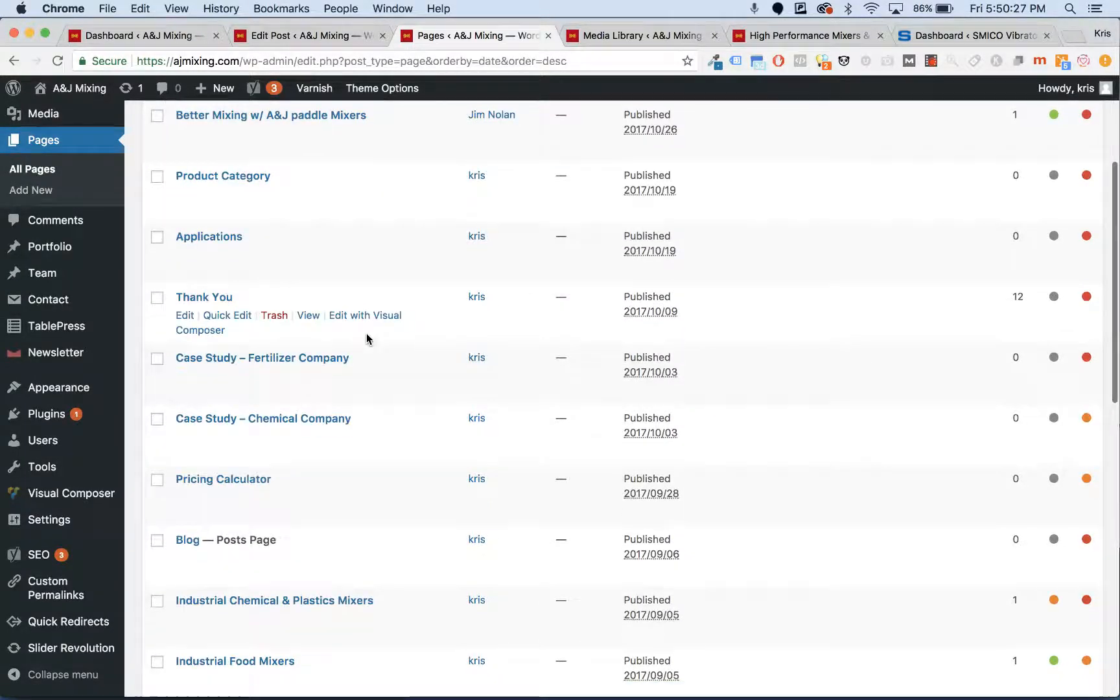
scroll(366, 339, up, 3)
scroll(366, 339, down, 1)
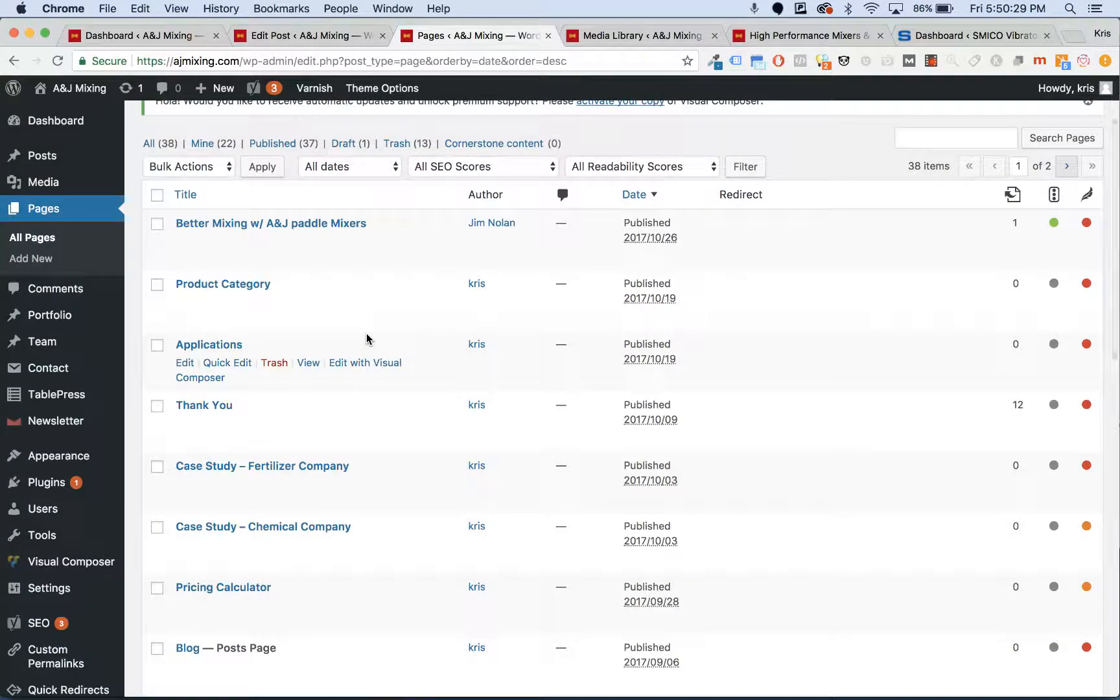
scroll(366, 339, down, 3)
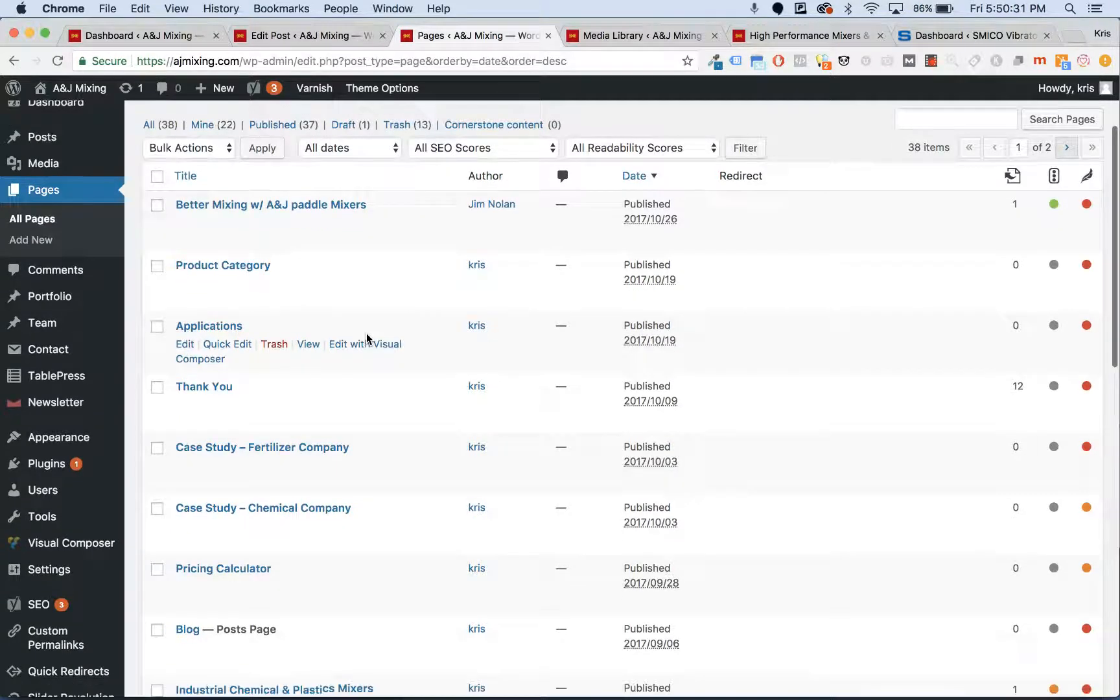
scroll(367, 339, up, 1)
scroll(366, 338, down, 6)
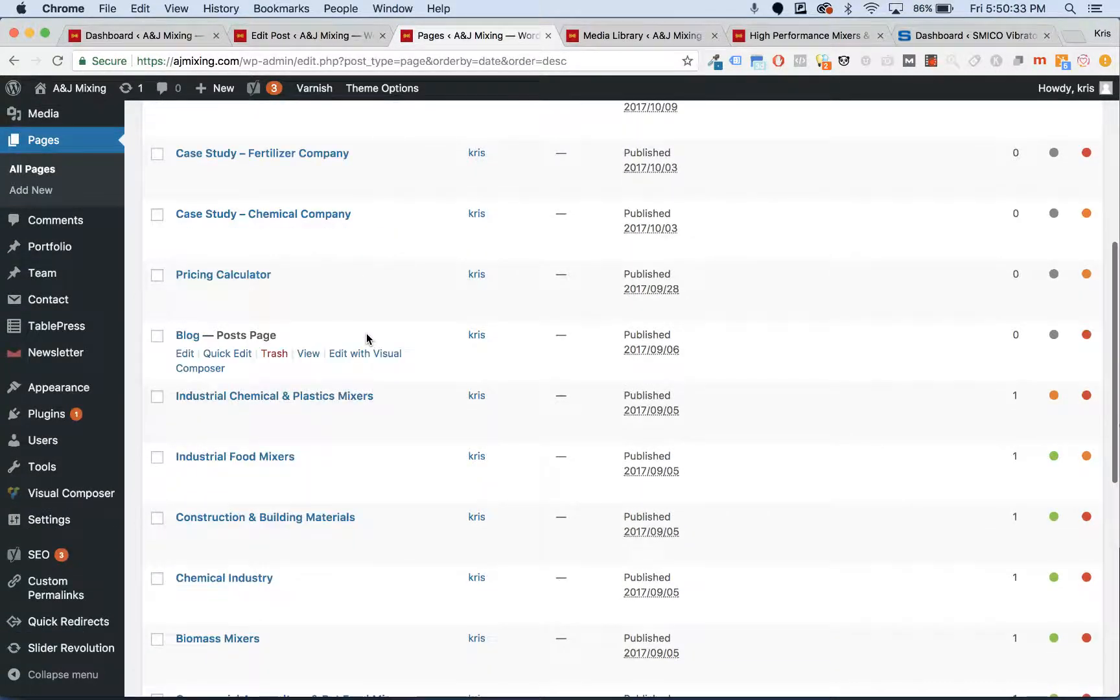
scroll(309, 407, down, 3)
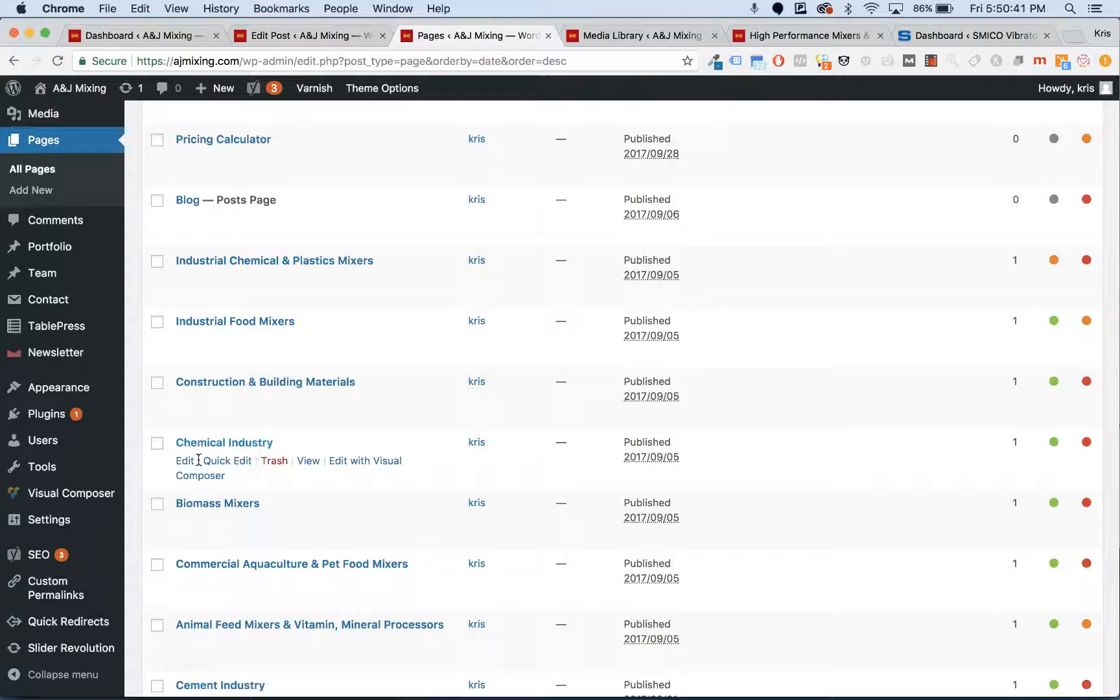
- Open the Chemical Industry page in the editor and review its Visual Composer rows
click(187, 465)
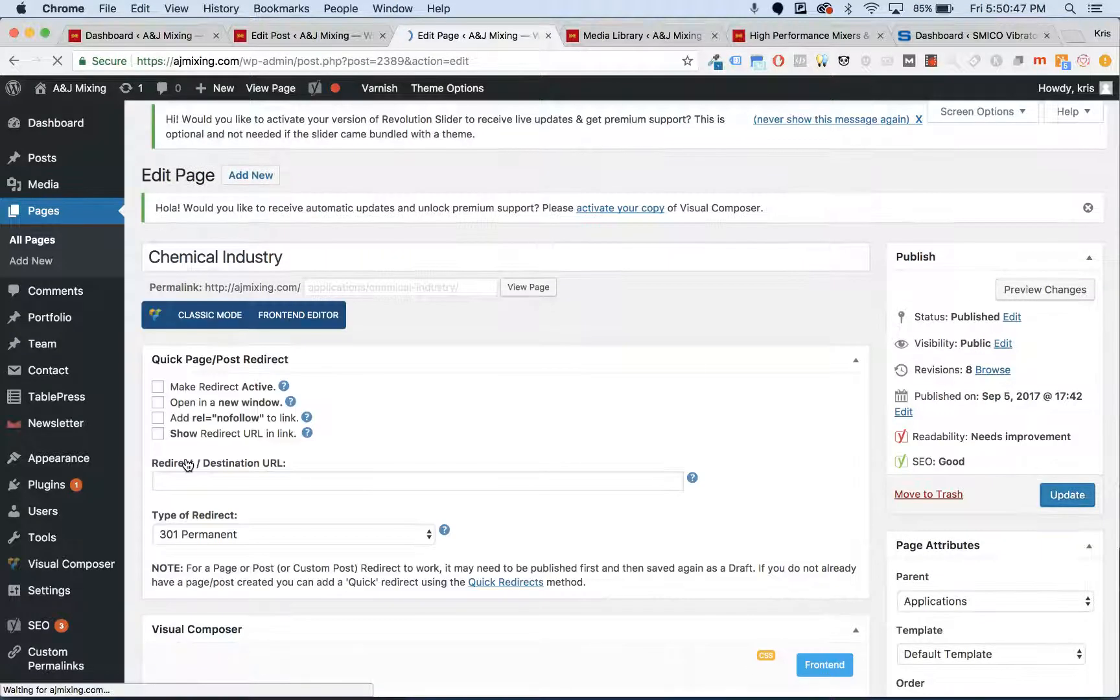
scroll(367, 405, down, 5)
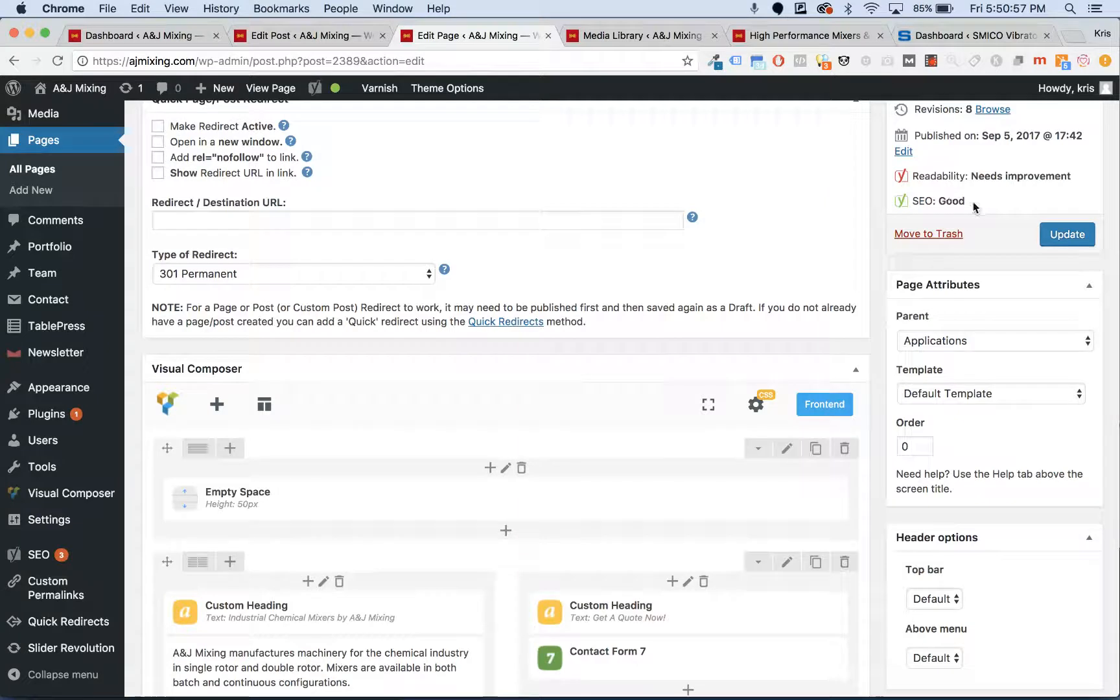
scroll(498, 305, down, 20)
scroll(498, 304, up, 5)
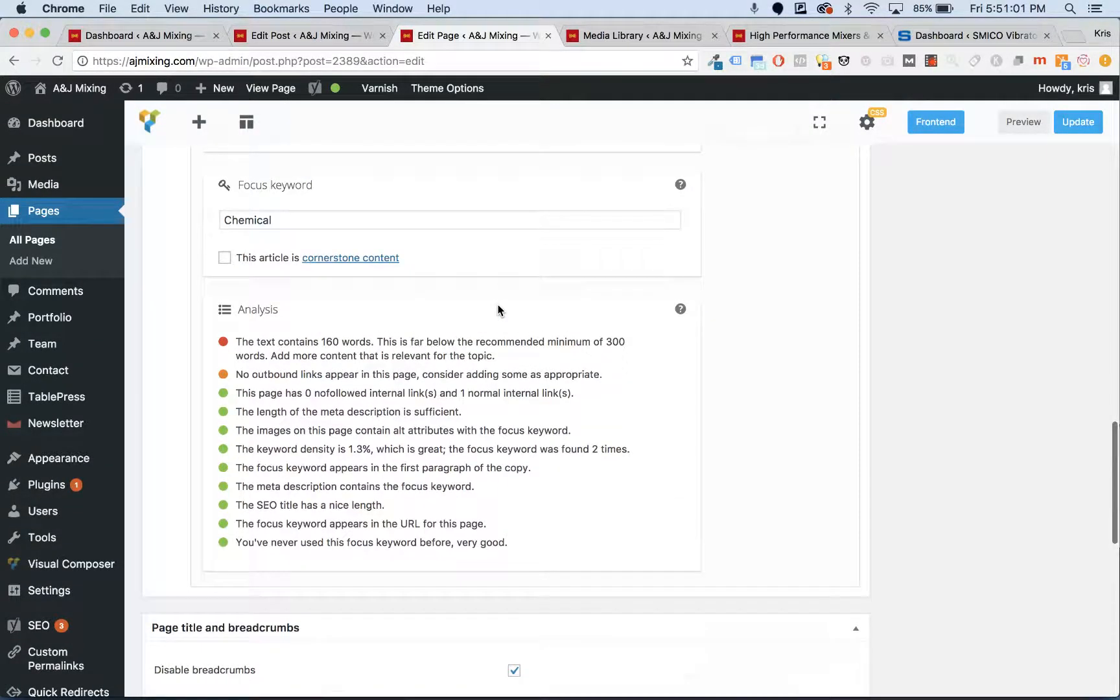
scroll(498, 309, up, 3)
scroll(498, 308, up, 15)
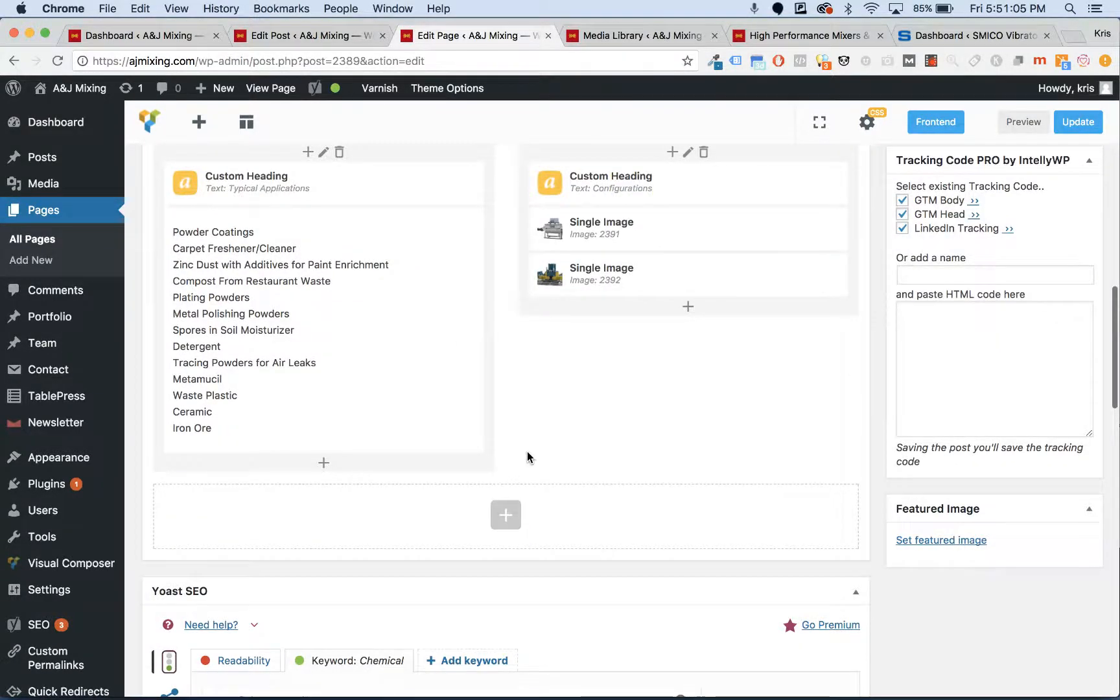
scroll(527, 452, up, 15)
scroll(529, 453, down, 10)
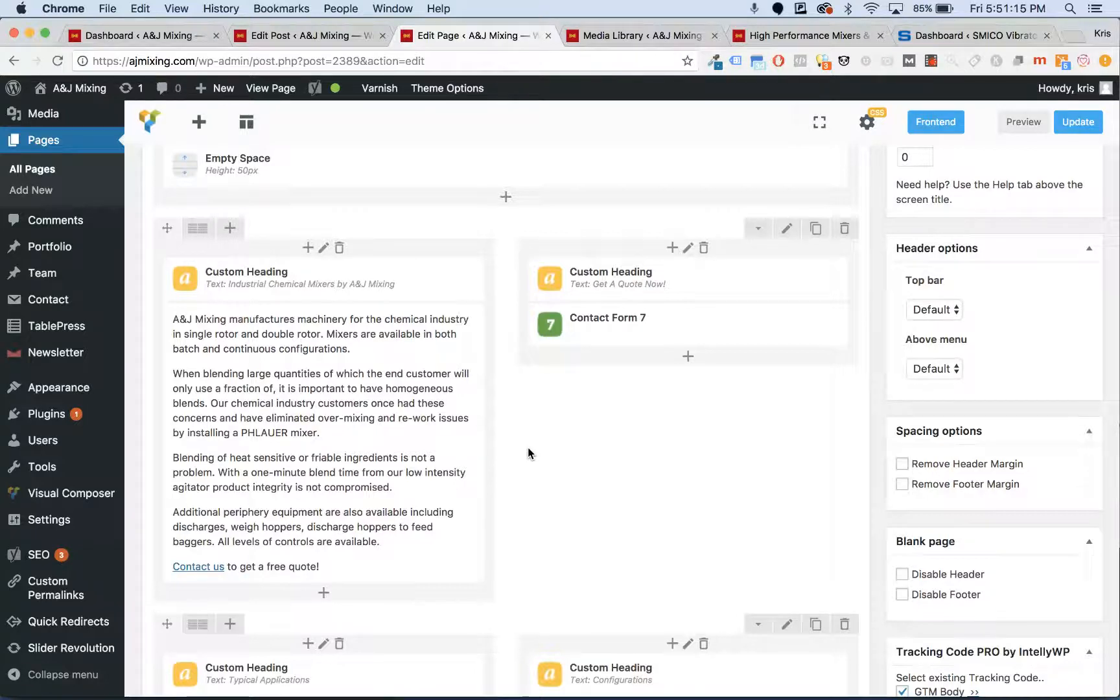
scroll(529, 452, up, 5)
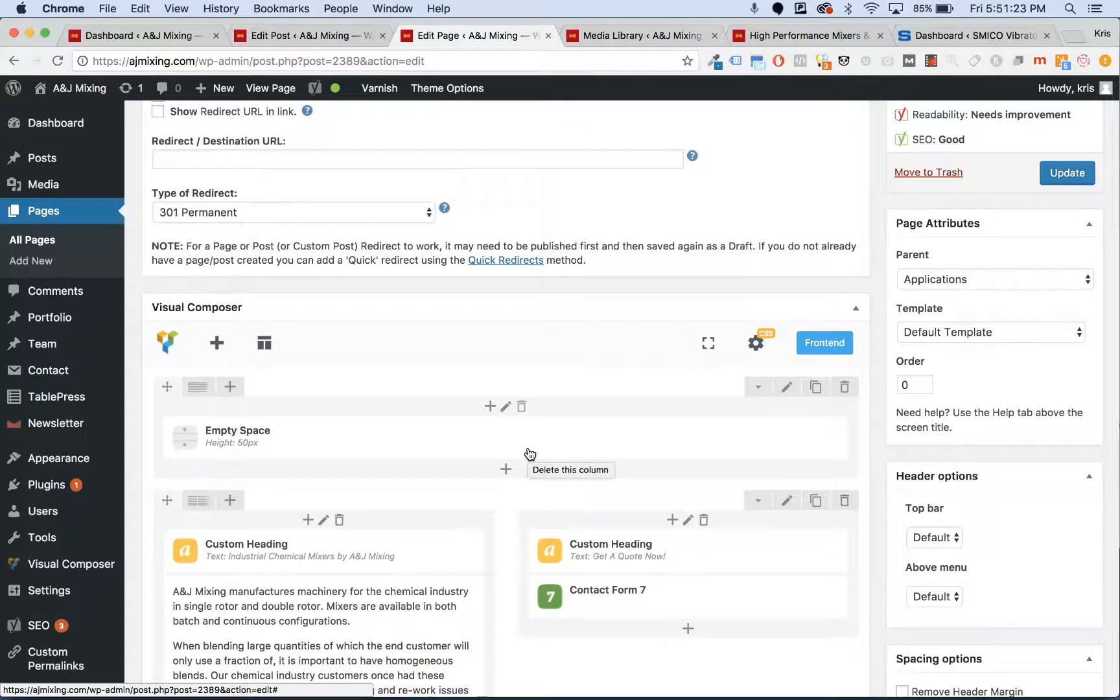
- Scan the layout once more, then open the live Chemical Industry page in a new tab
scroll(530, 453, down, 2)
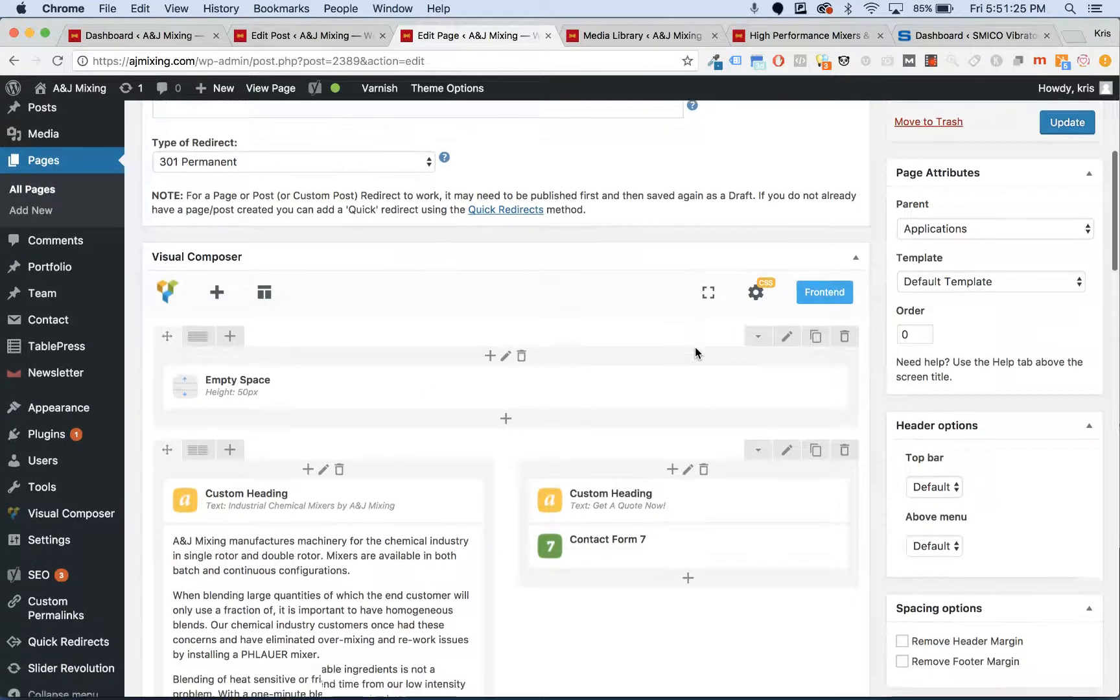
scroll(695, 347, down, 20)
scroll(695, 347, up, 10)
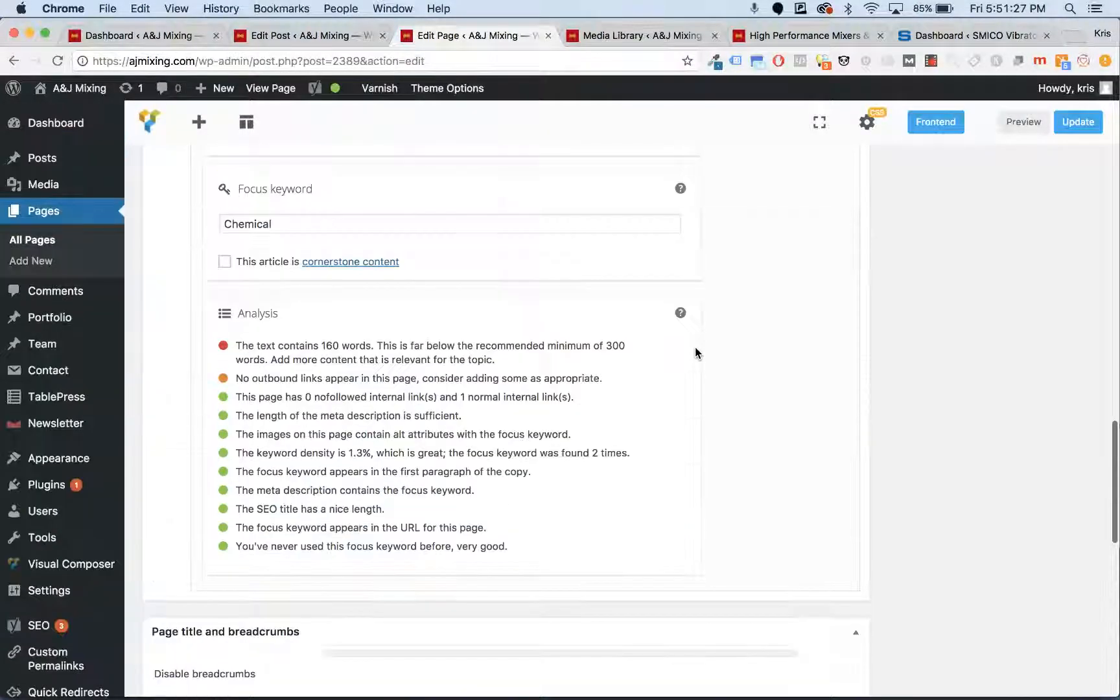
scroll(695, 346, up, 20)
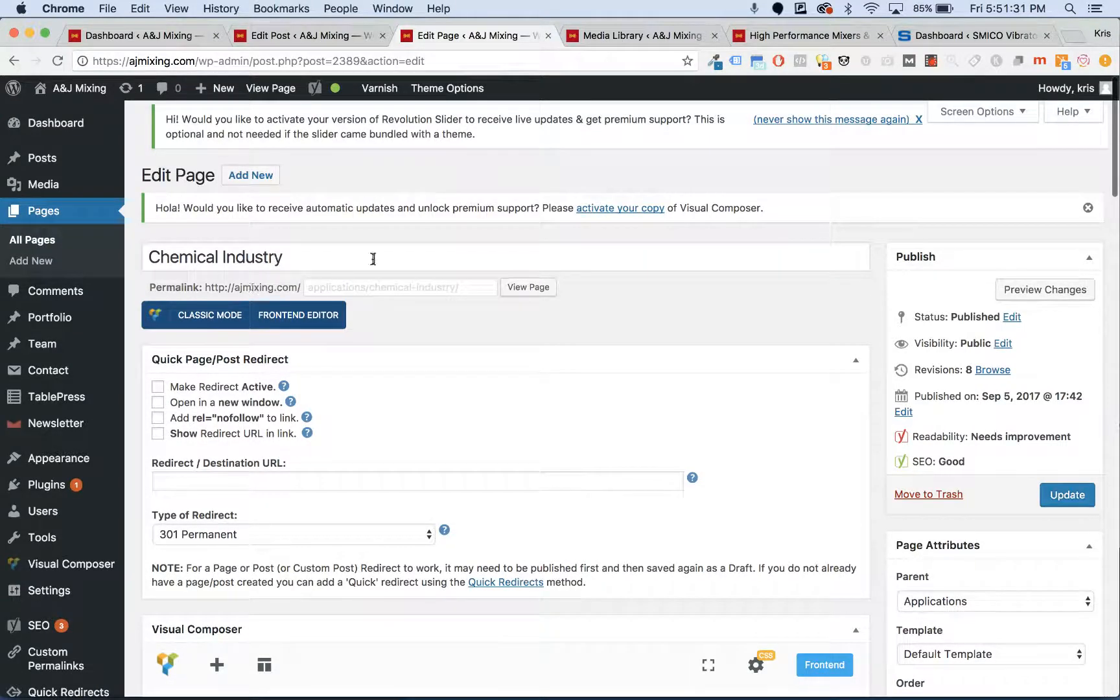
super+click(515, 293)
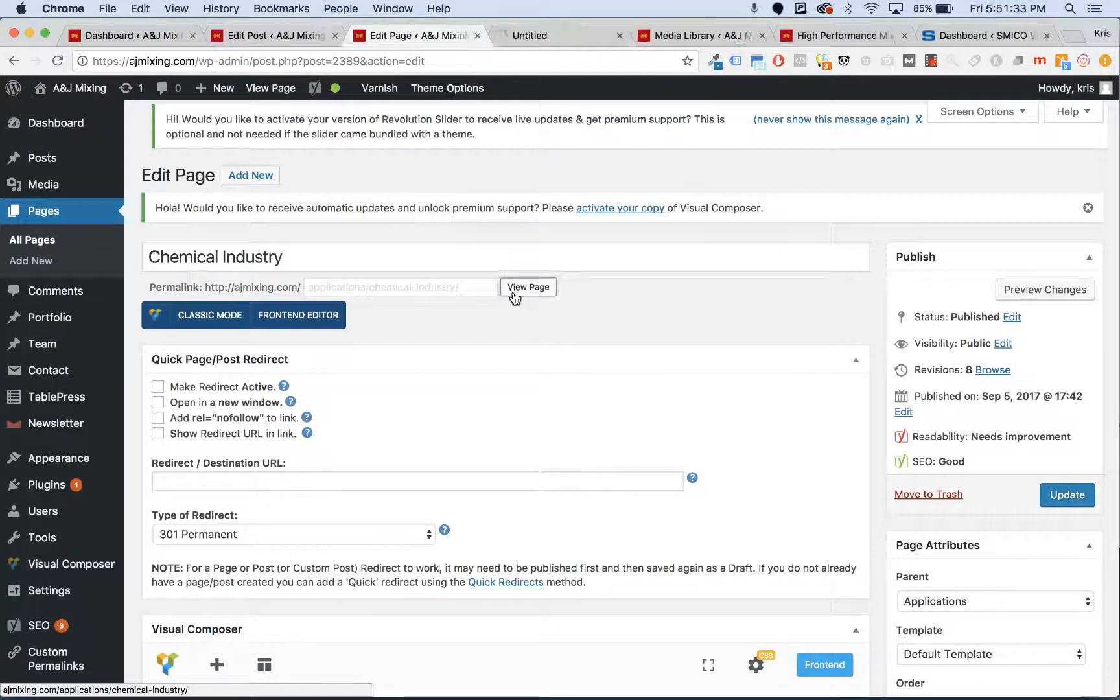
- Switch to the live Industrial Chemical Mixers page and inspect its Get A Quote Now form
click(547, 35)
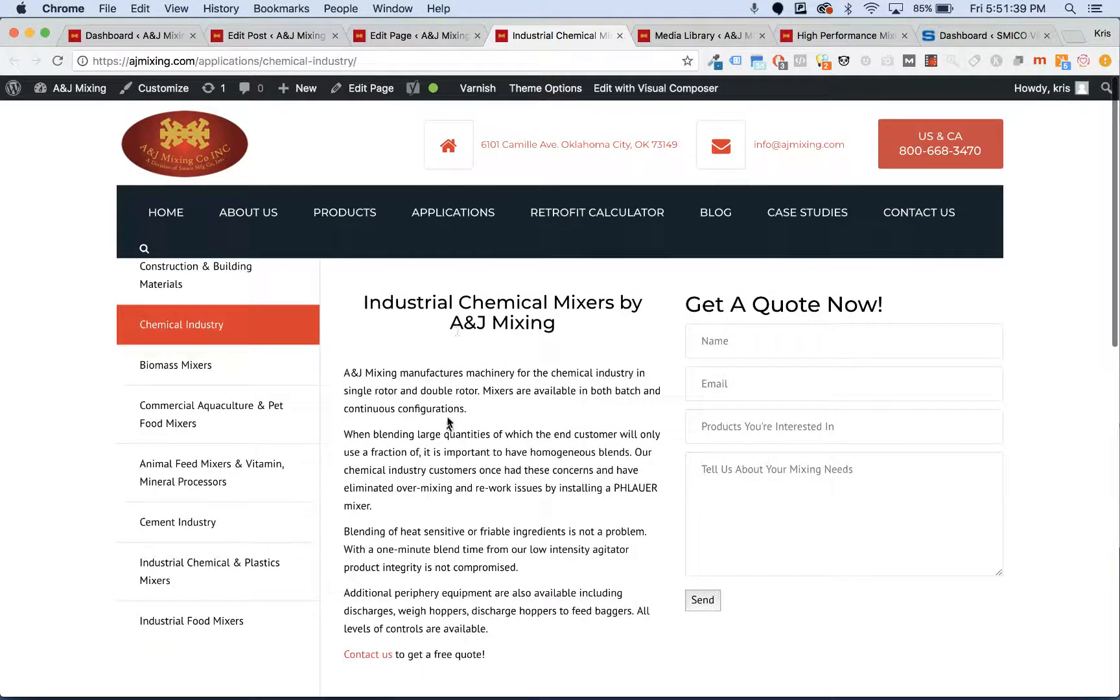
drag(715, 305, 887, 305)
click(798, 341)
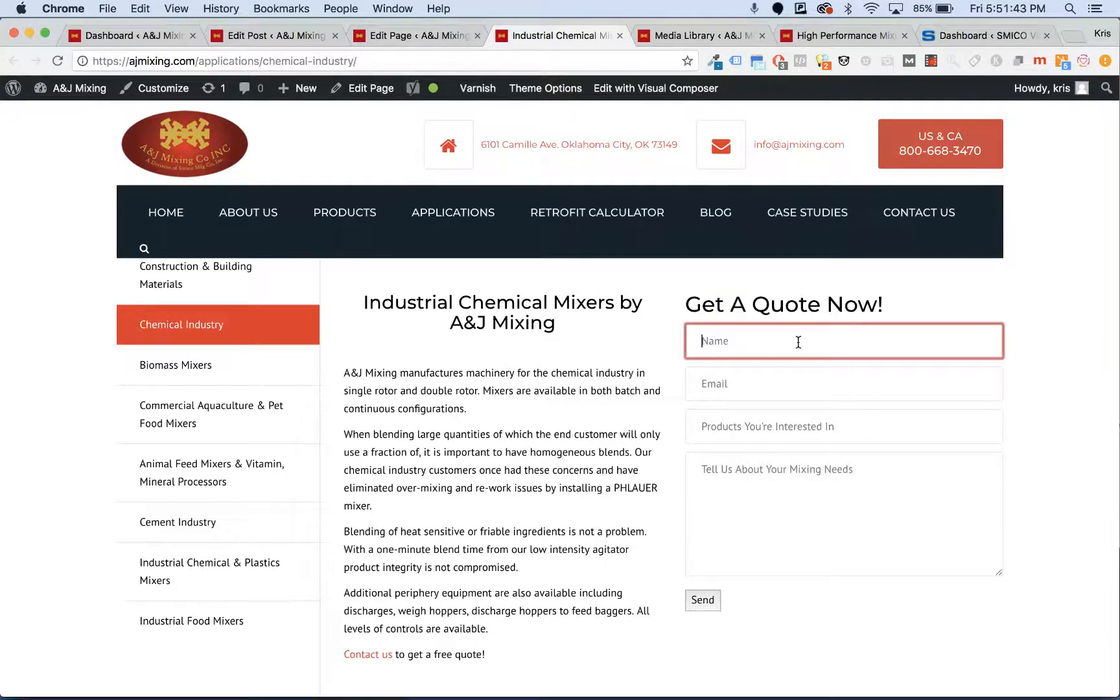
- Scroll through the live page, then return to the Chemical Industry edit tab
scroll(799, 342, down, 10)
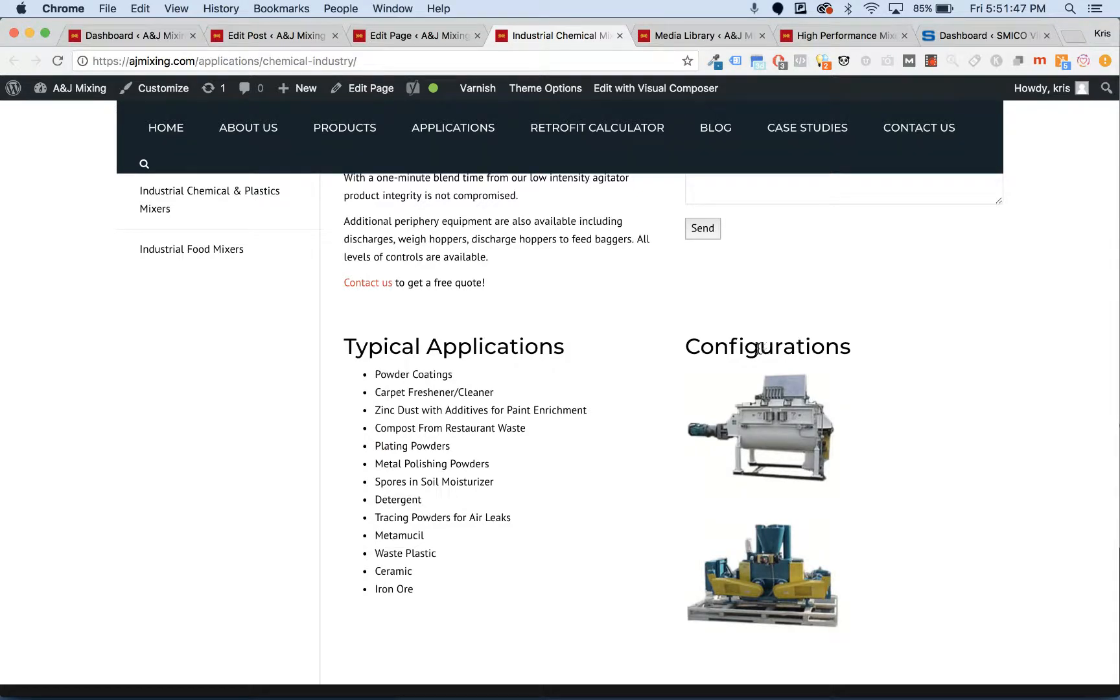
scroll(698, 262, down, 7)
scroll(698, 262, up, 6)
scroll(698, 262, down, 5)
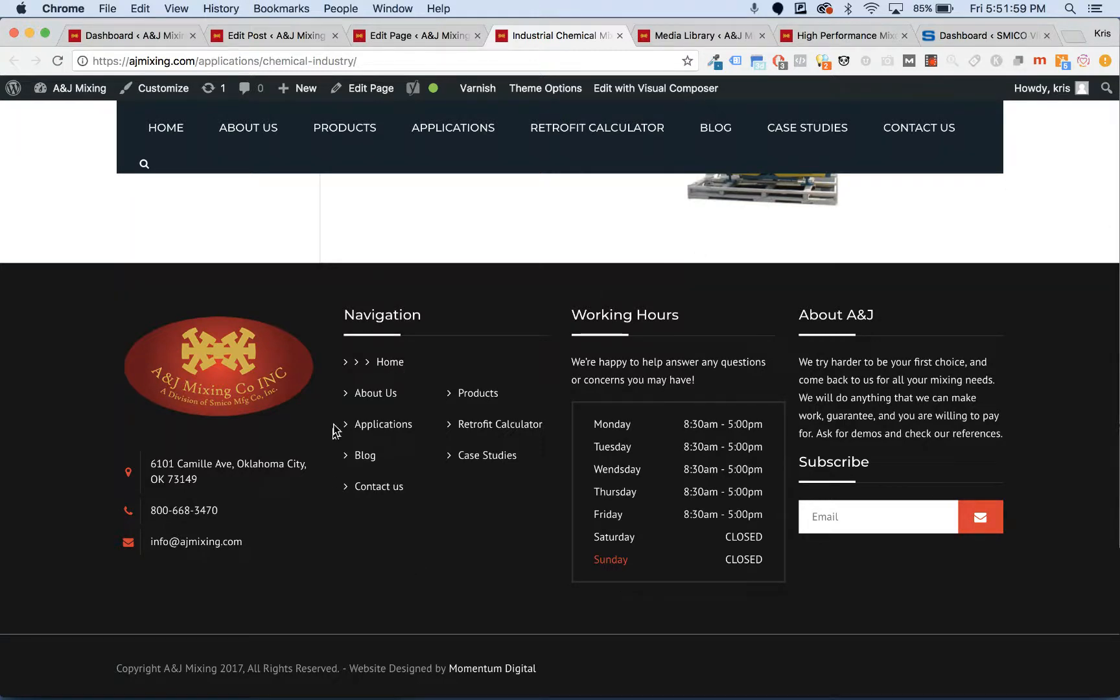
scroll(542, 622, up, 10)
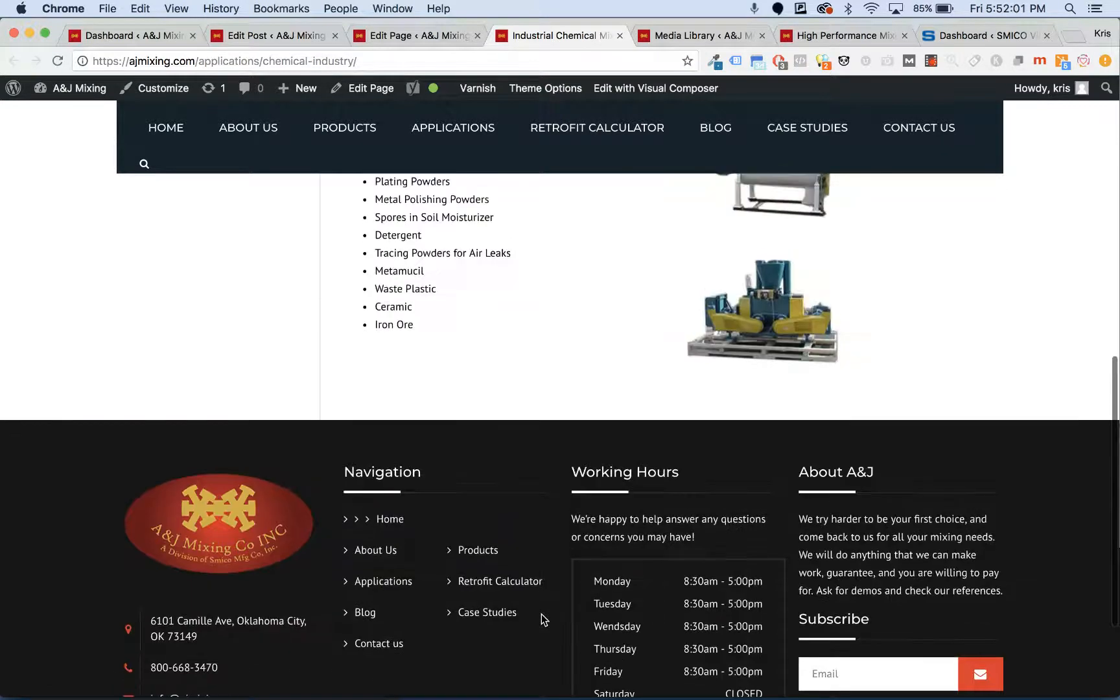
scroll(542, 619, up, 5)
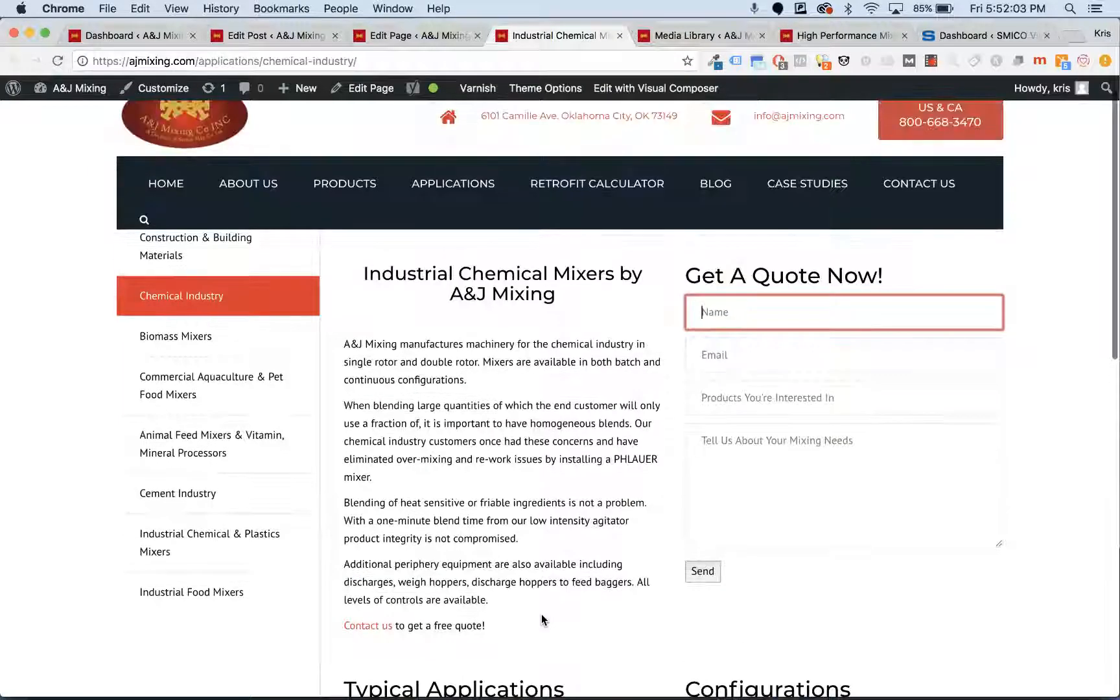
scroll(778, 402, down, 3)
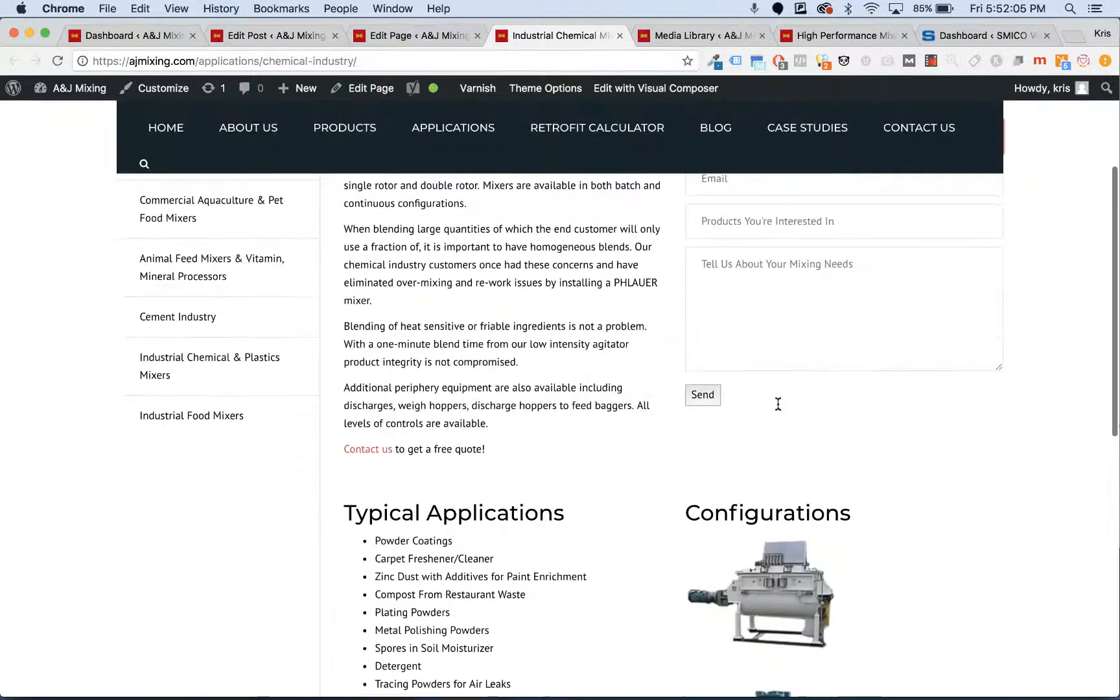
scroll(778, 404, up, 3)
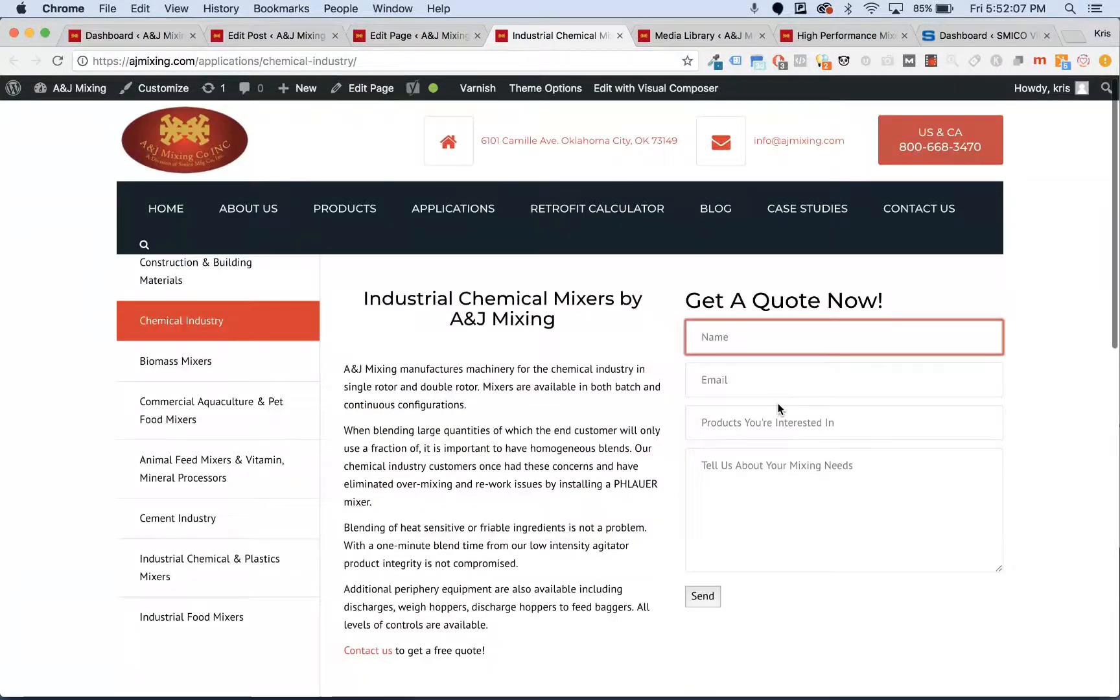
click(430, 29)
scroll(481, 246, down, 5)
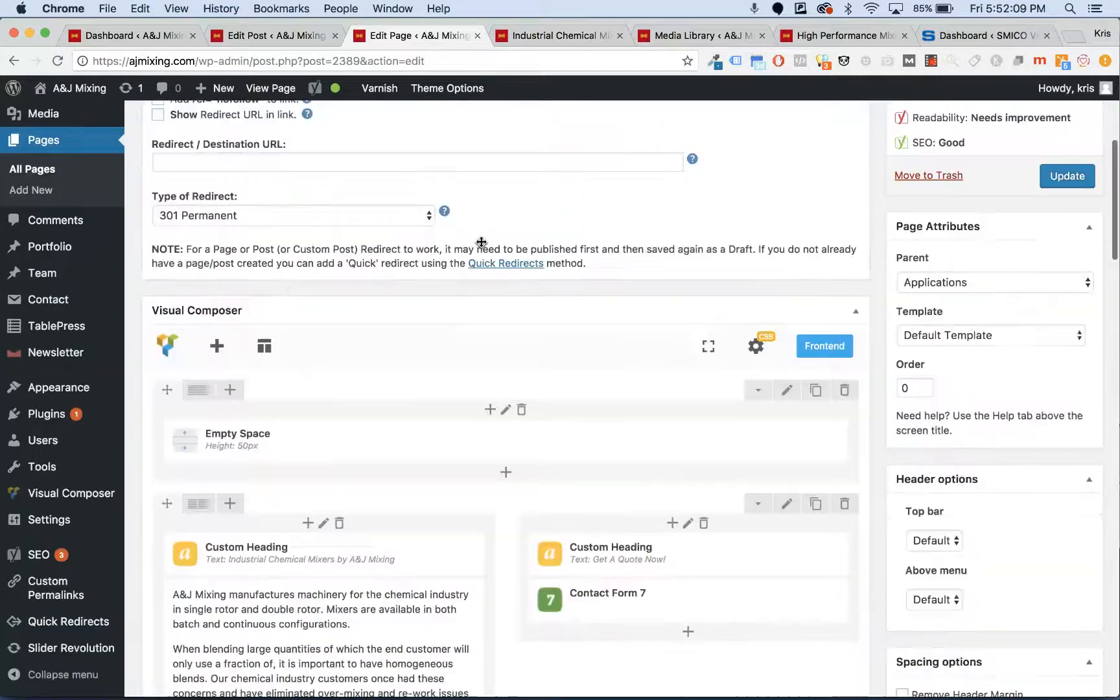
scroll(481, 245, down, 3)
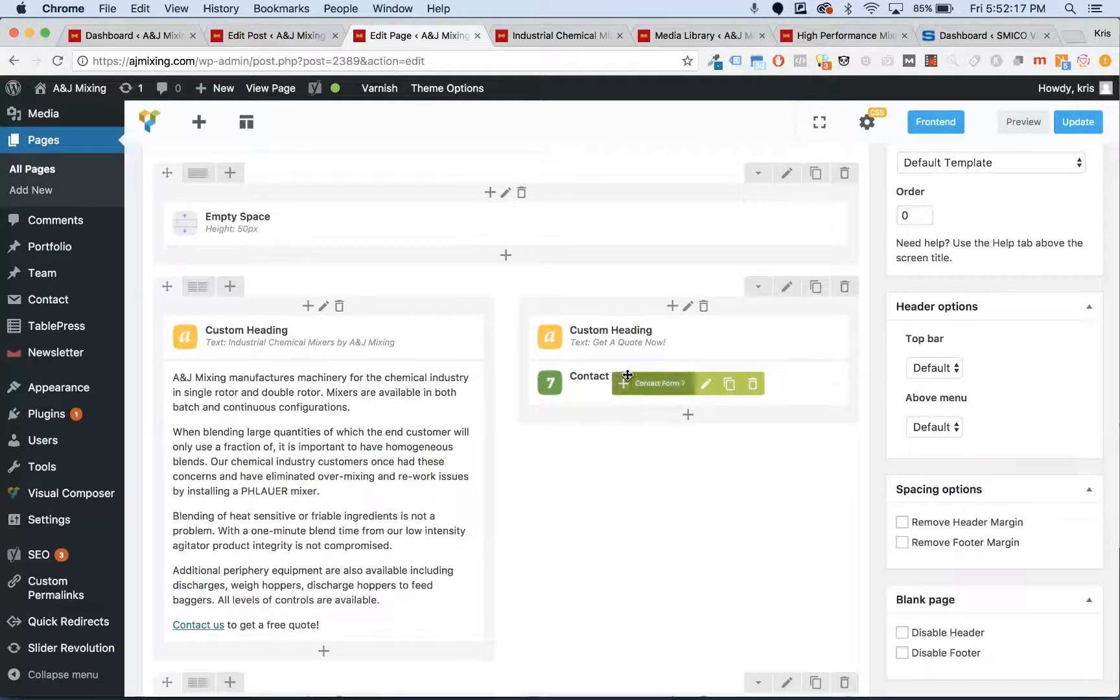
scroll(627, 376, up, 1)
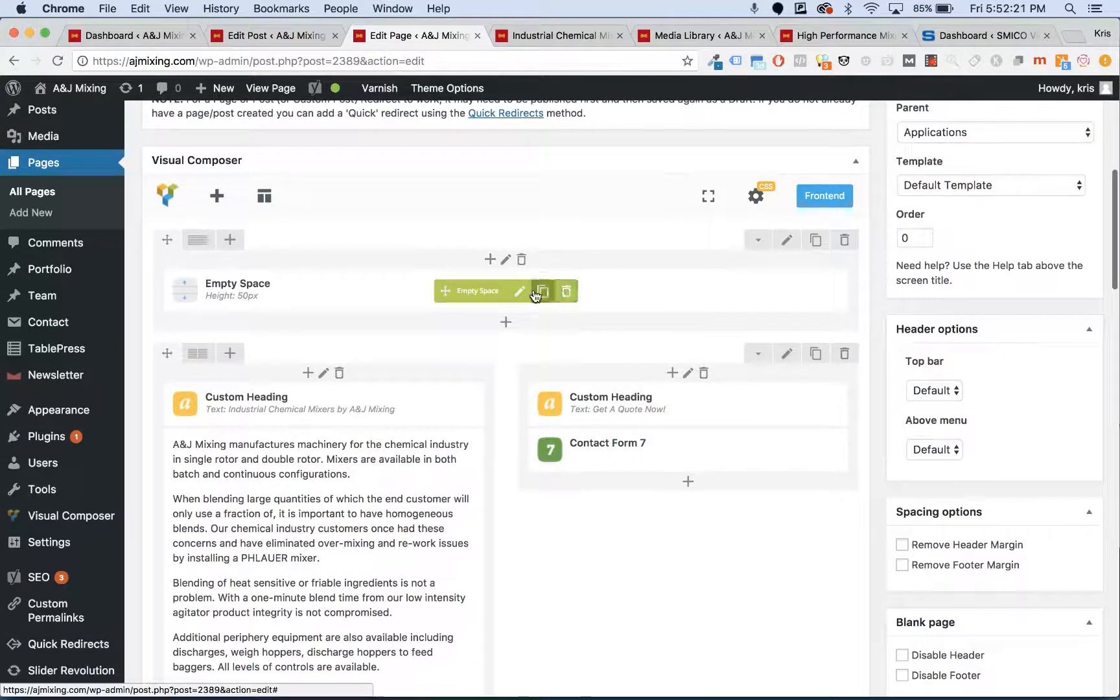
click(573, 40)
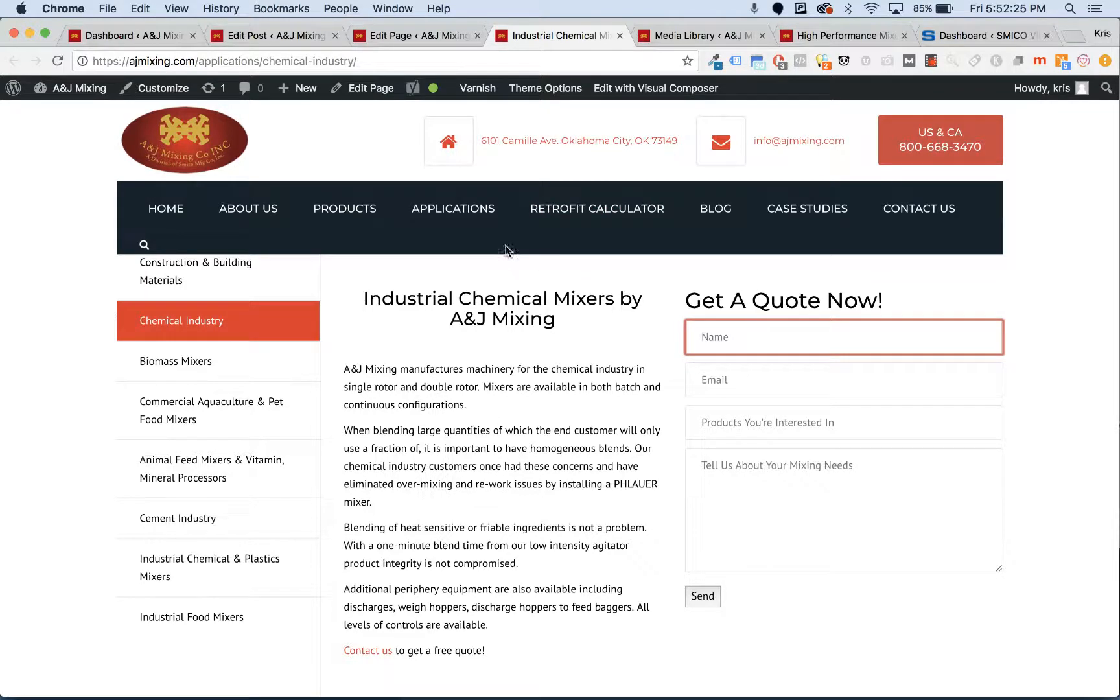
mouse_move(507, 238)
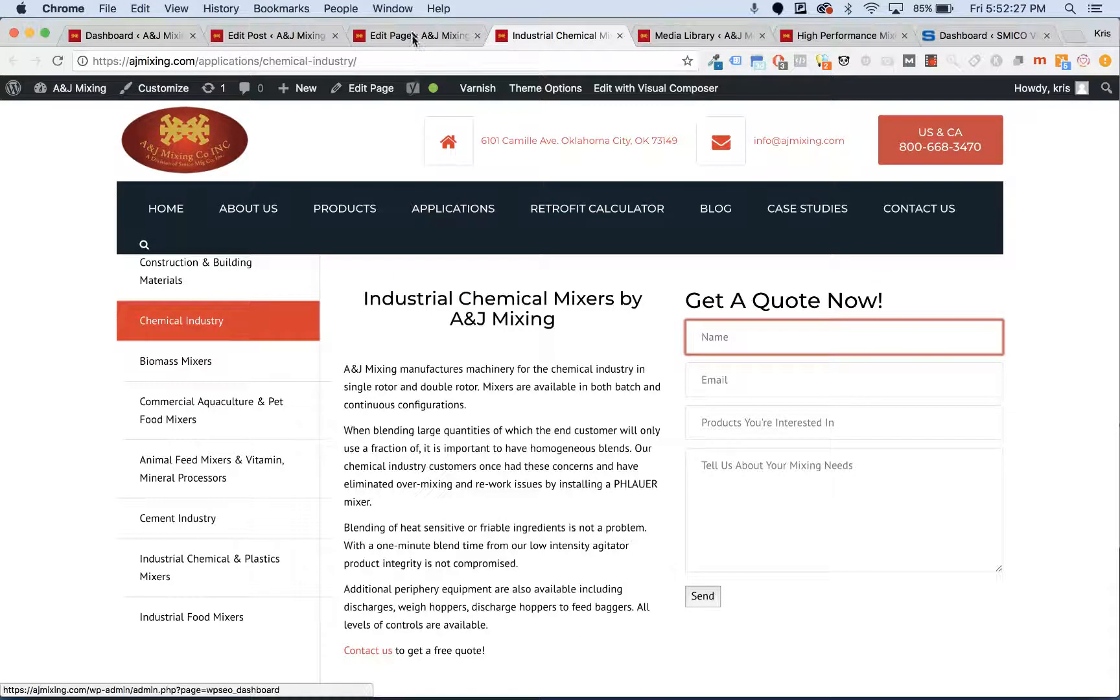
click(410, 36)
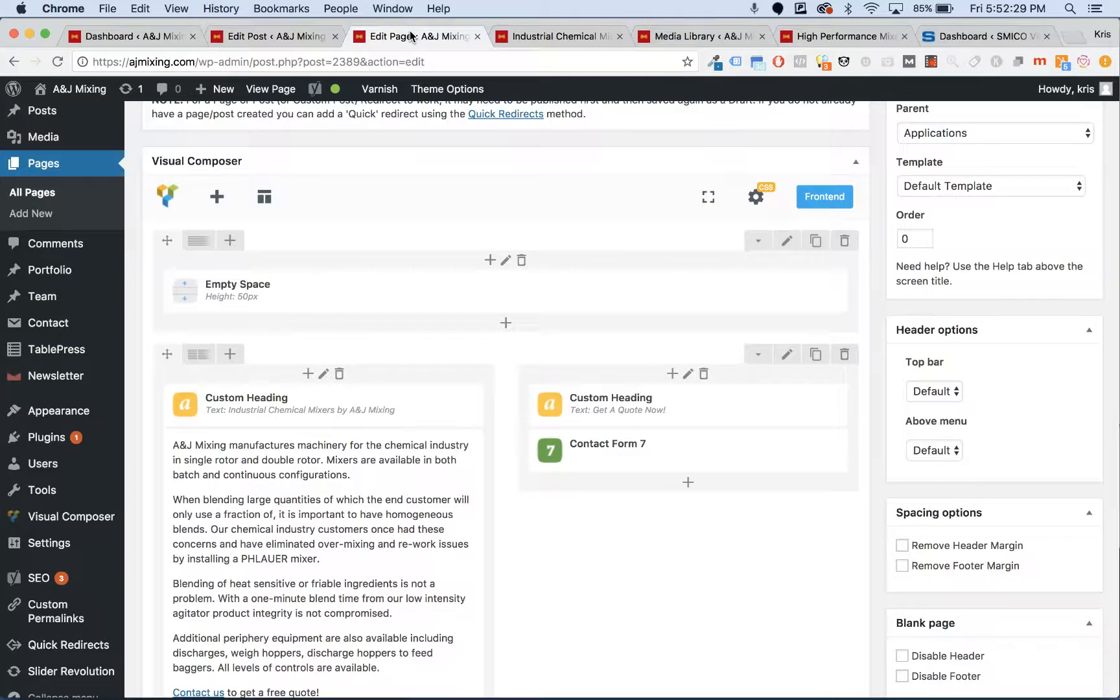
mouse_move(407, 531)
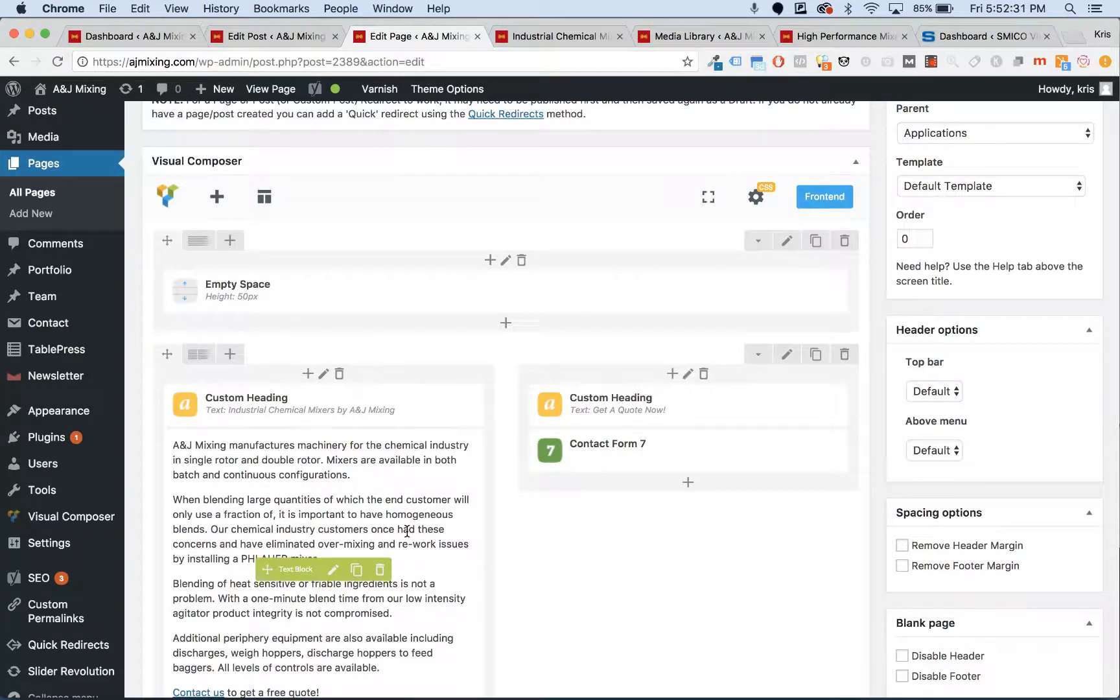
click(588, 37)
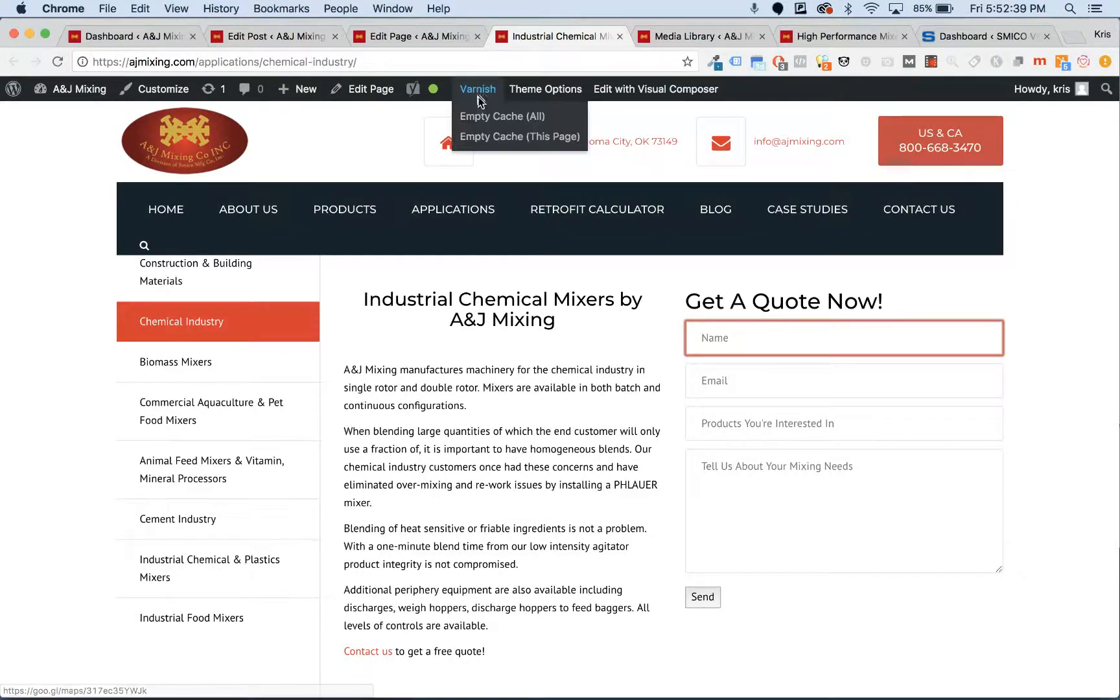
click(438, 36)
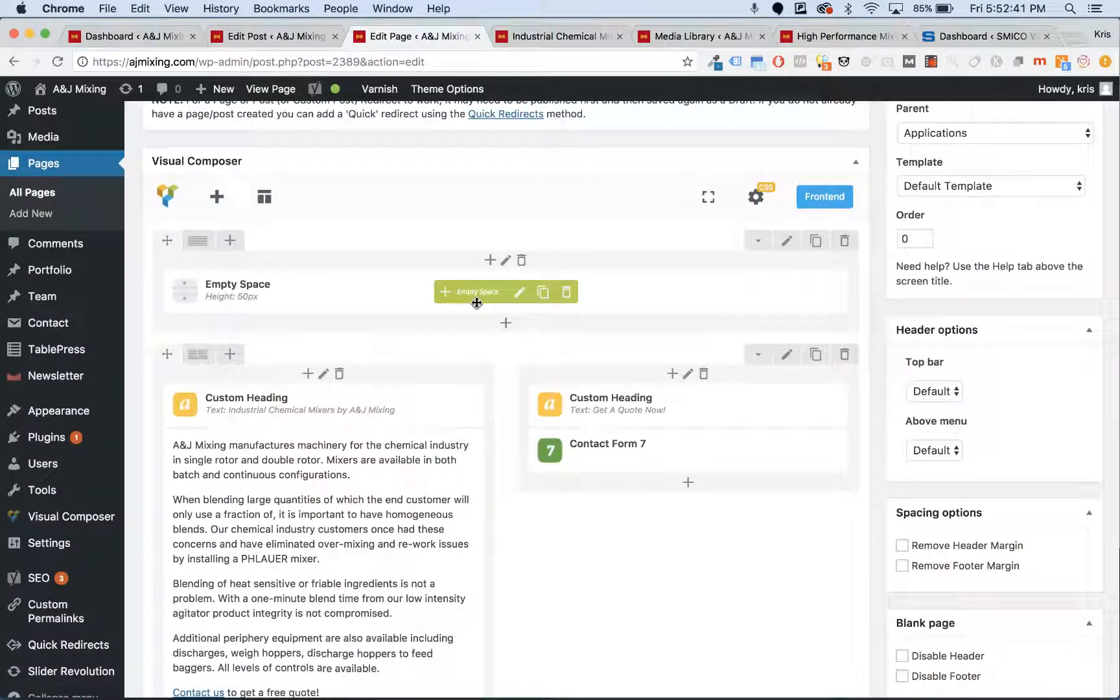
scroll(470, 298, up, 2)
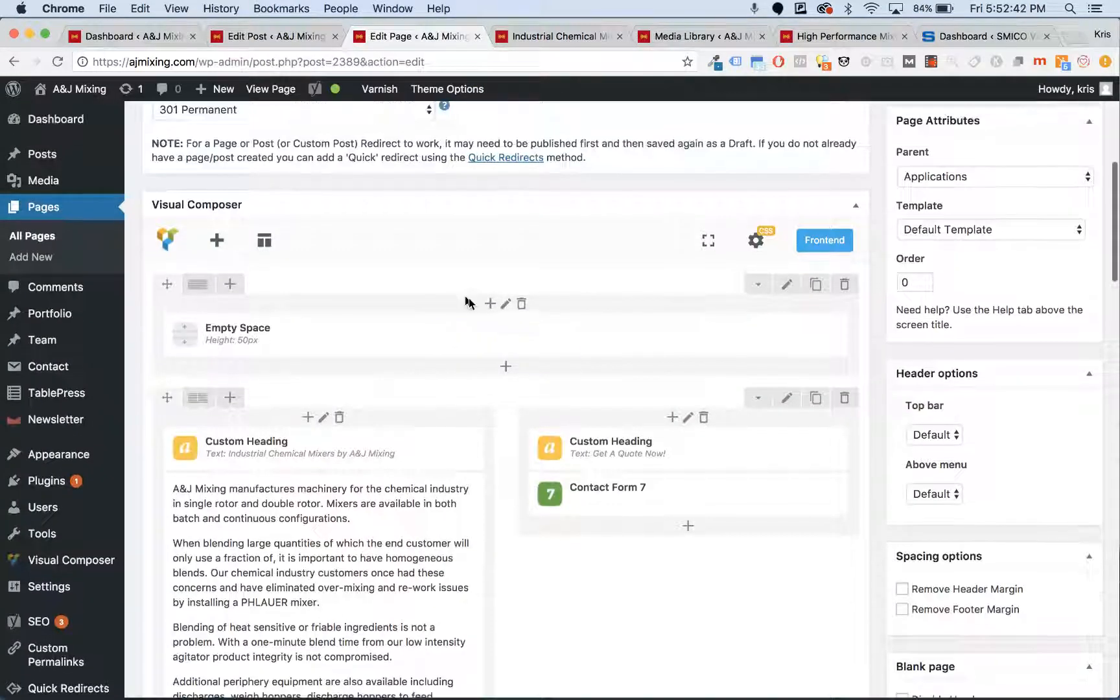
- Browse the saved layout templates, then glance at the live page and come back to the editor
click(271, 255)
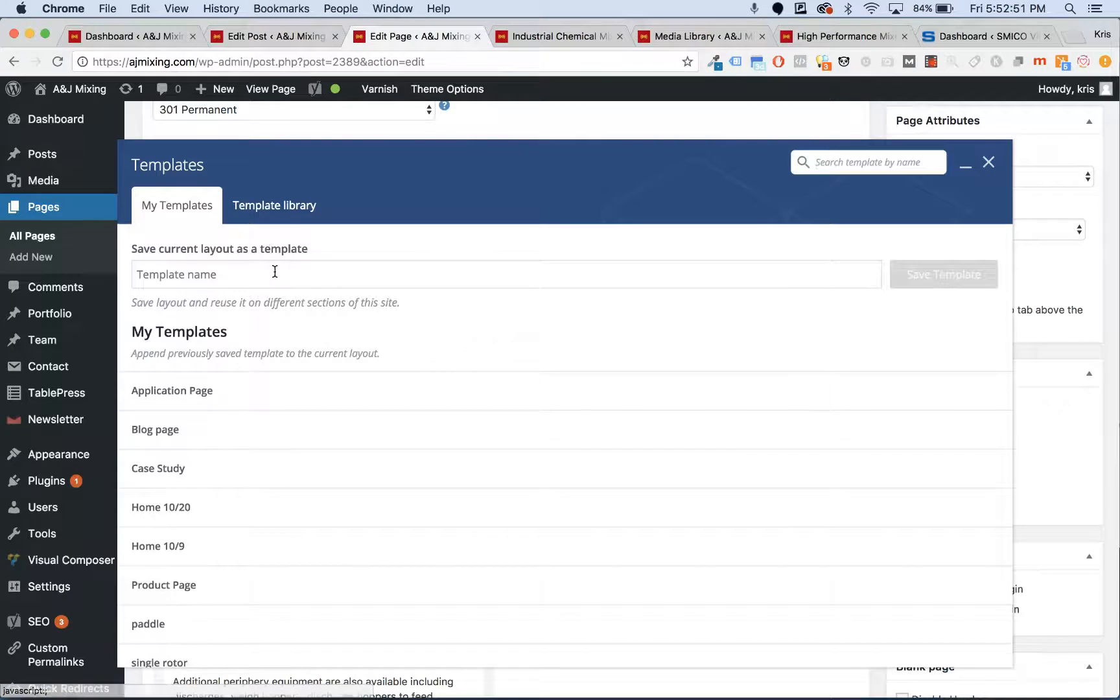
scroll(295, 462, down, 2)
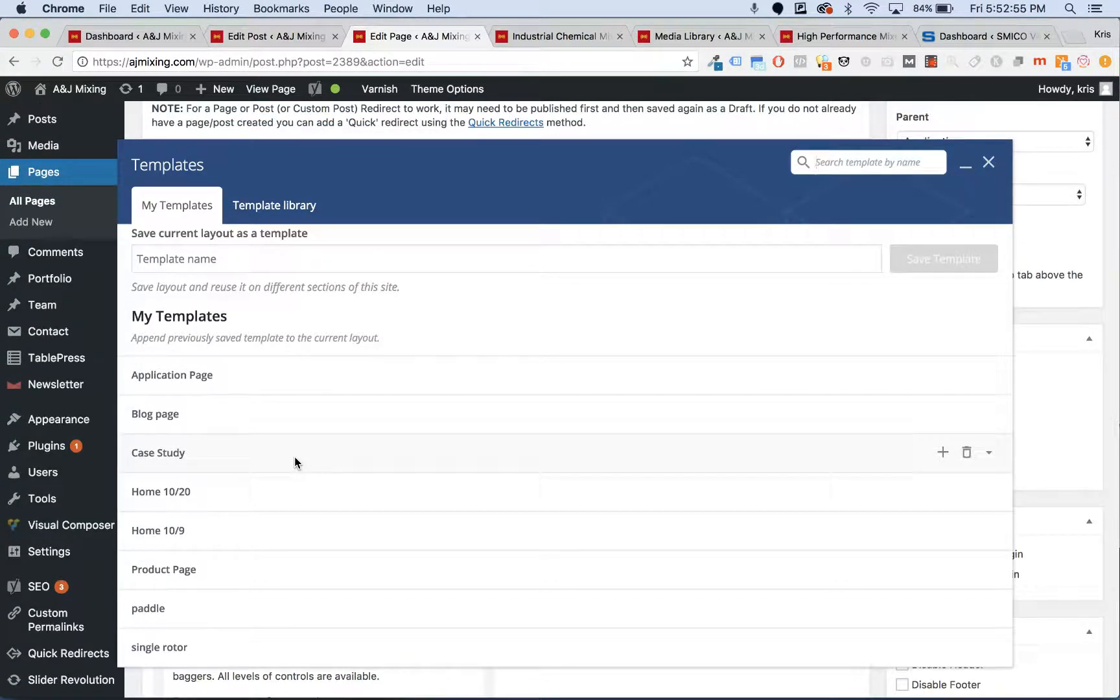
scroll(295, 462, up, 1)
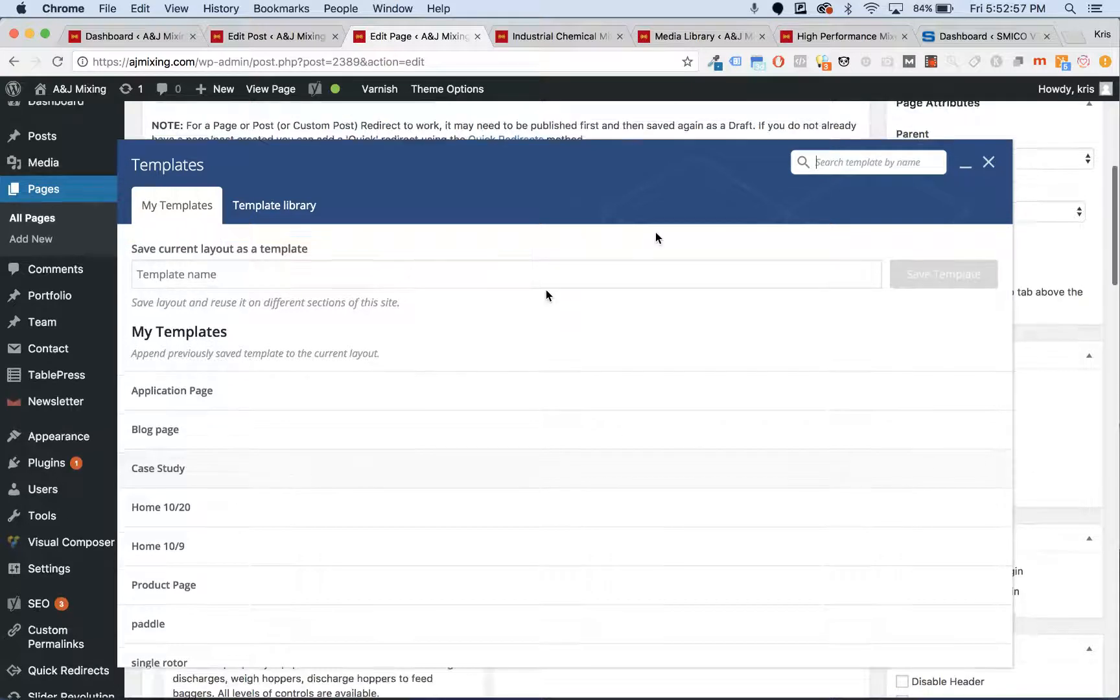
click(987, 170)
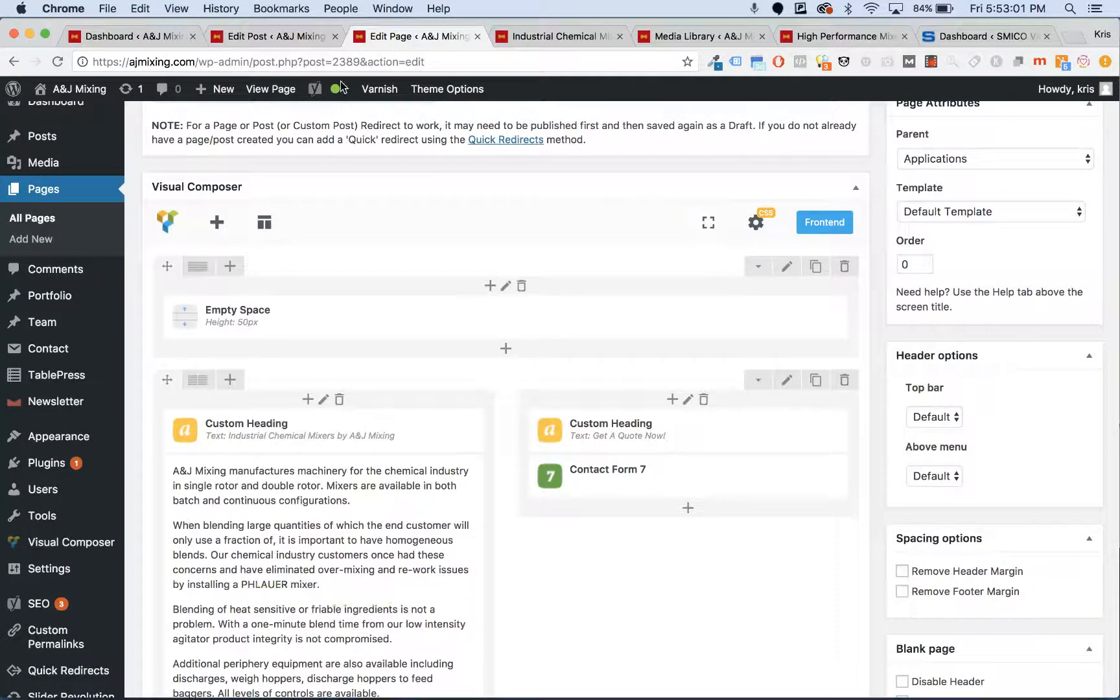
click(518, 35)
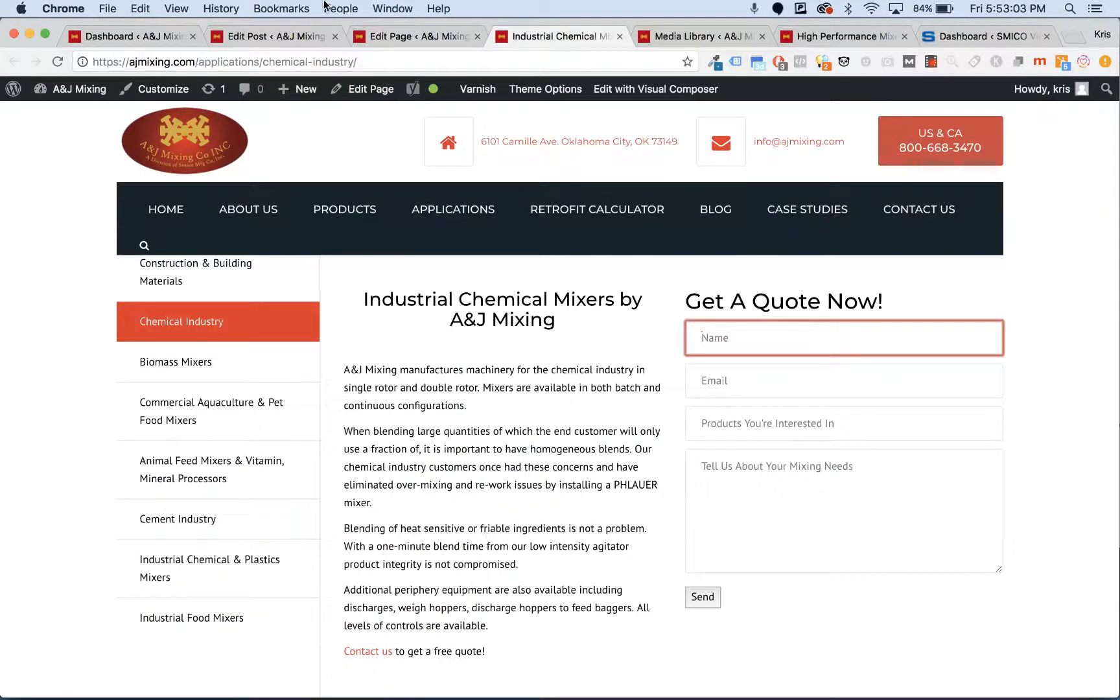
click(413, 36)
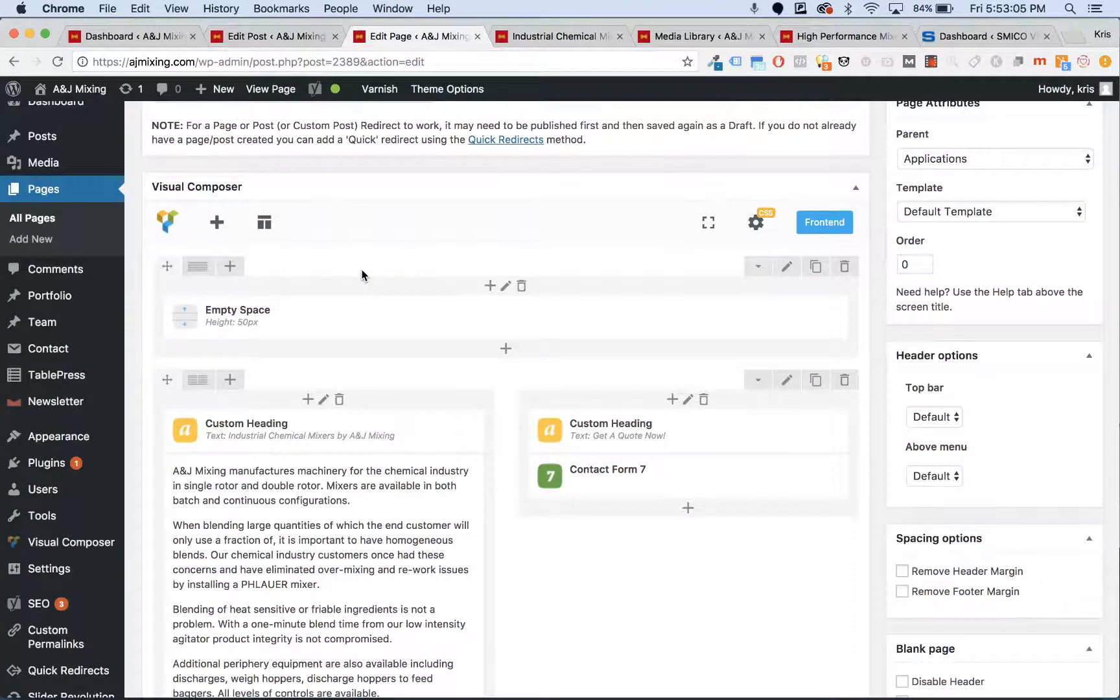
- Name a new layout template 'Fergus Chemical Page 11/10' and close the Templates window
click(261, 234)
click(397, 276)
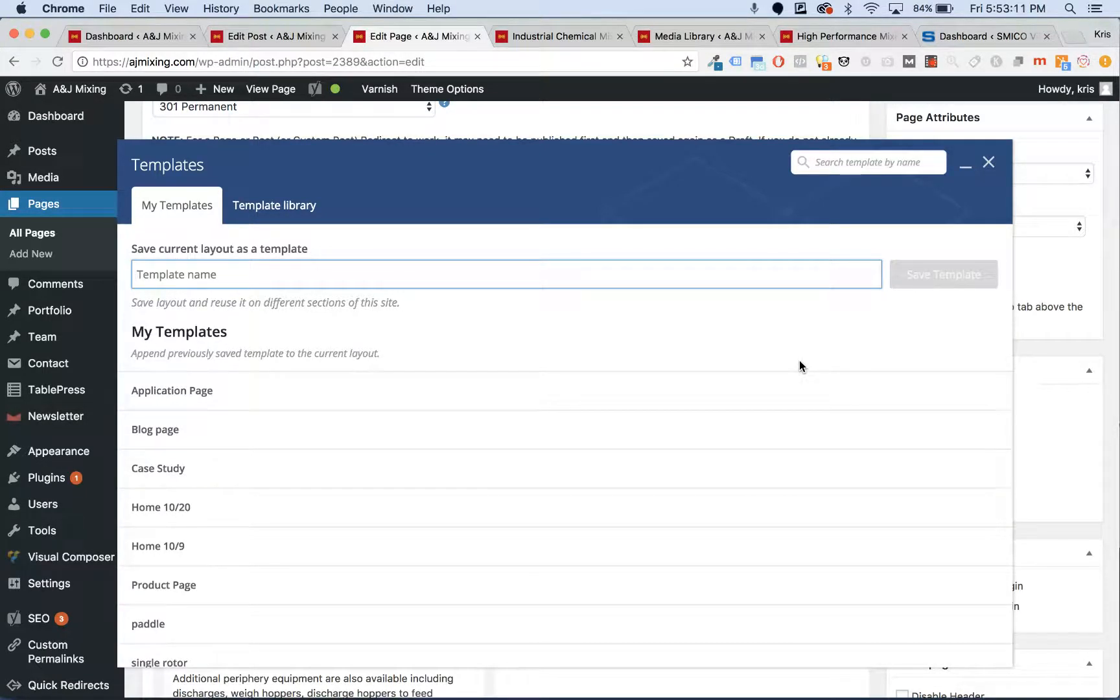
text(Fergus)
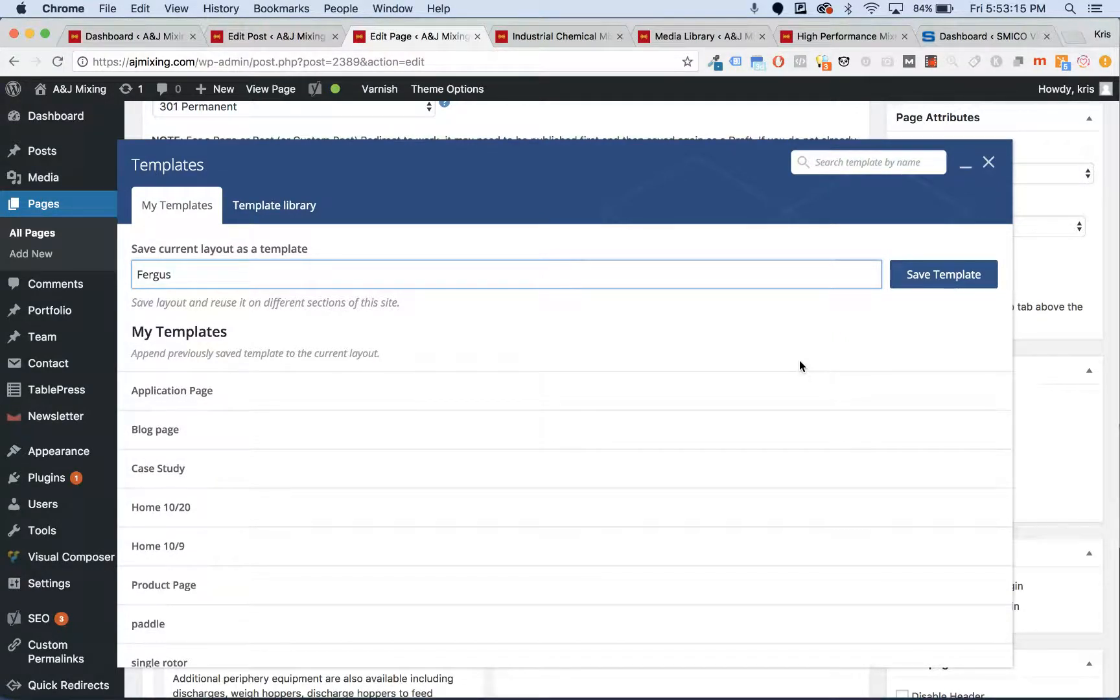
text( Chemical Page 11/10)
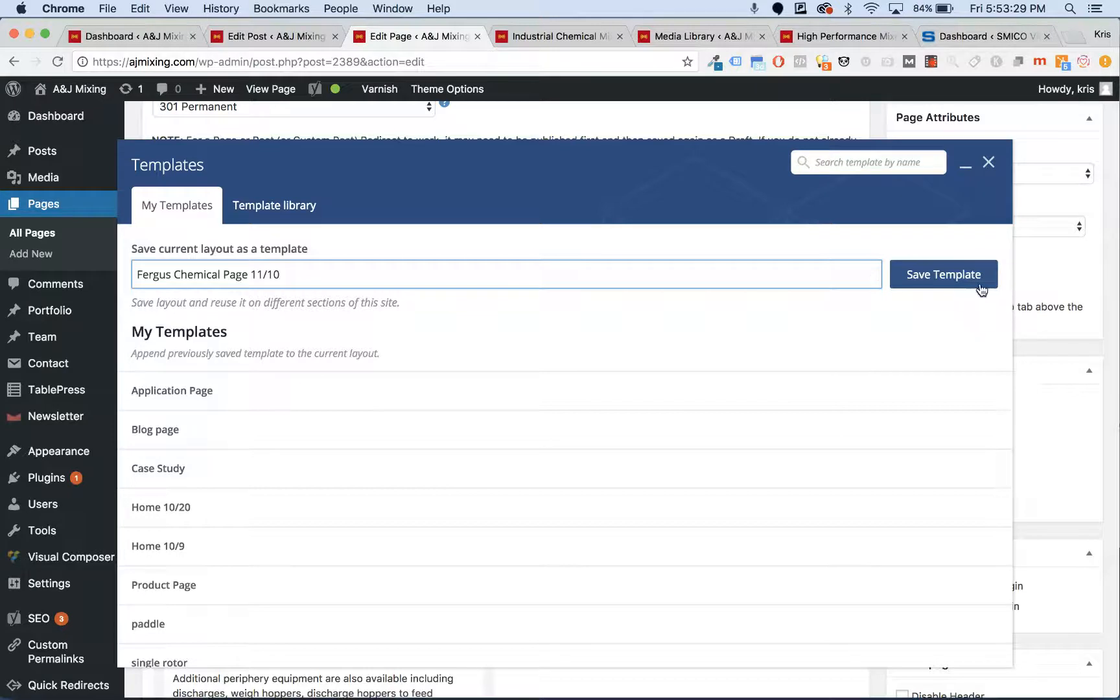
click(988, 162)
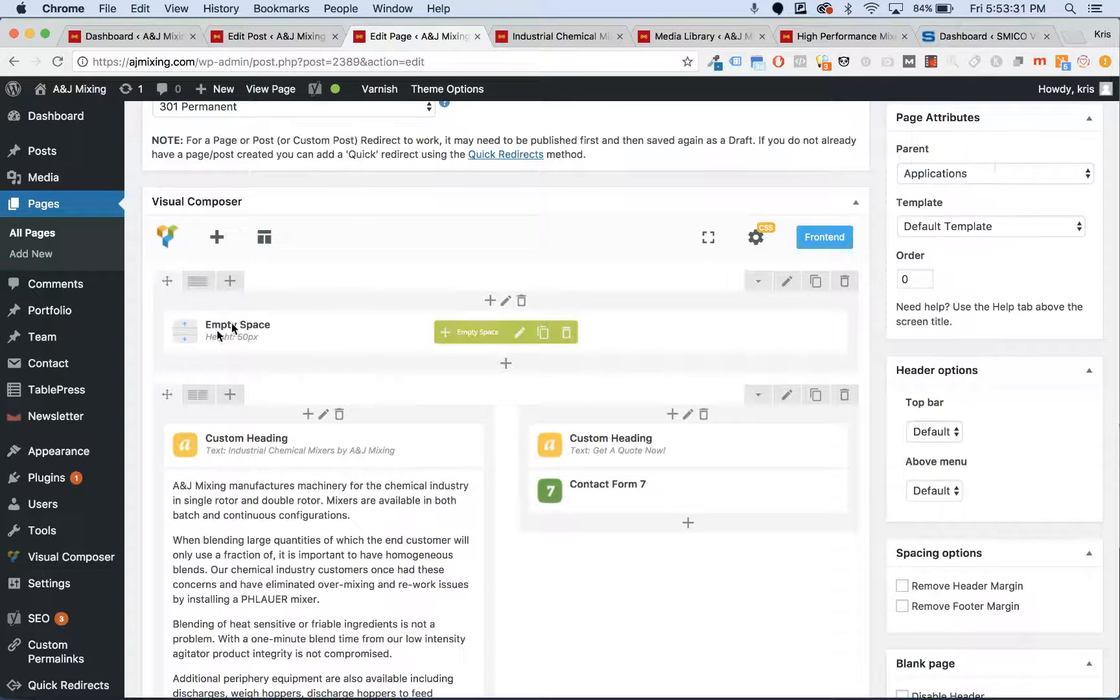
scroll(218, 335, up, 5)
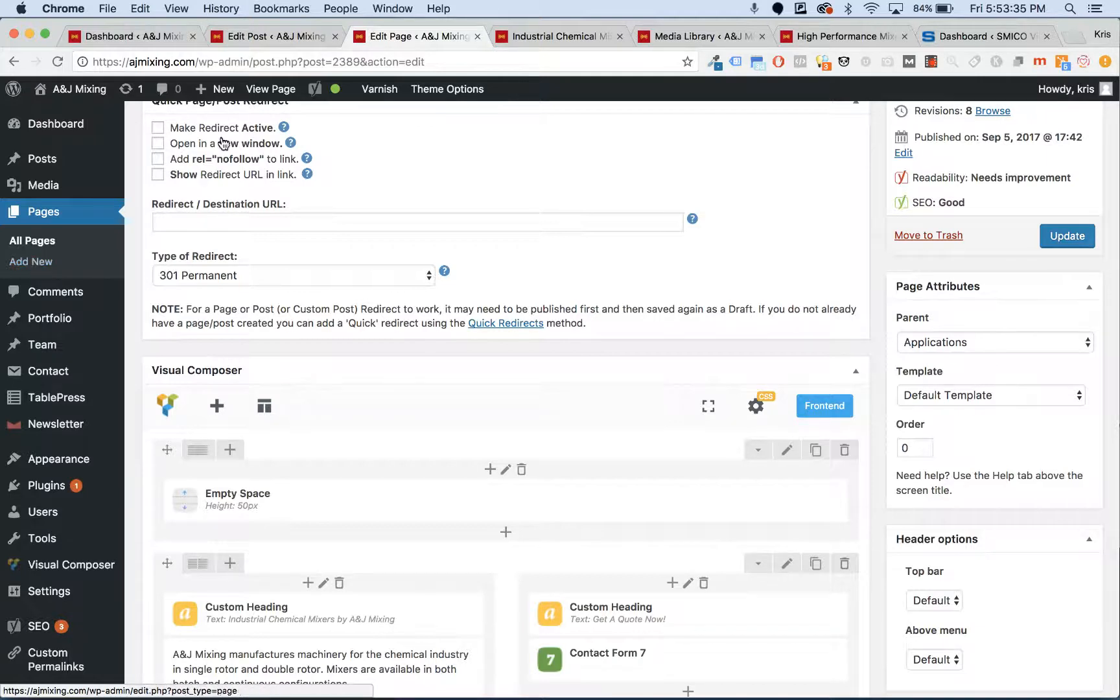
mouse_move(220, 89)
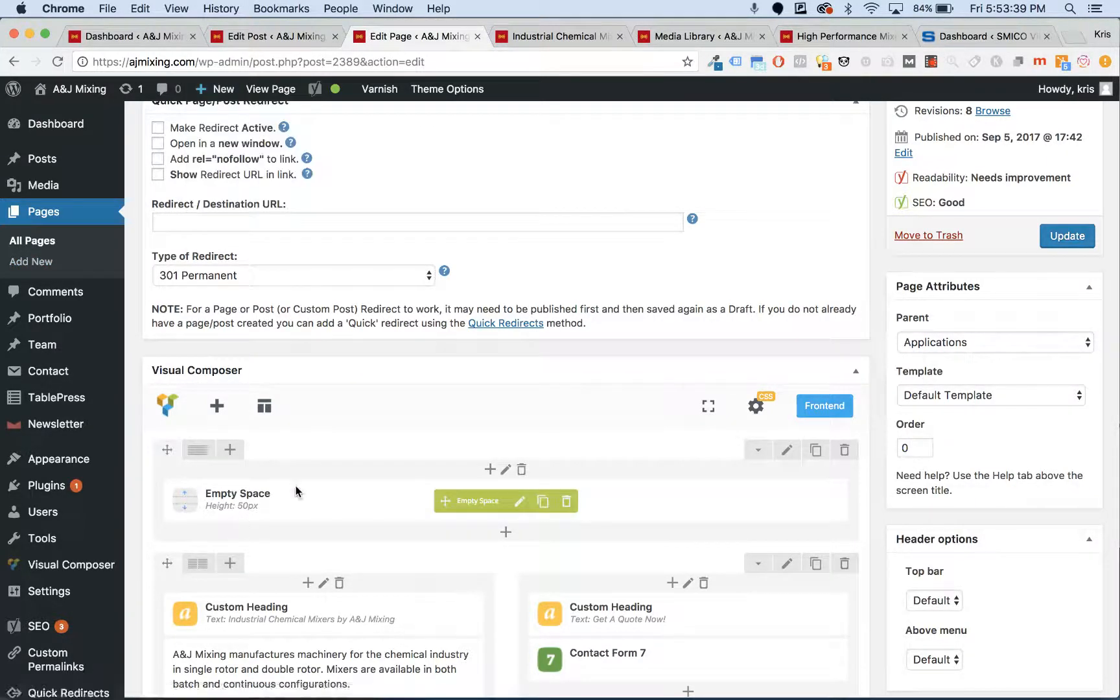
scroll(295, 490, down, 3)
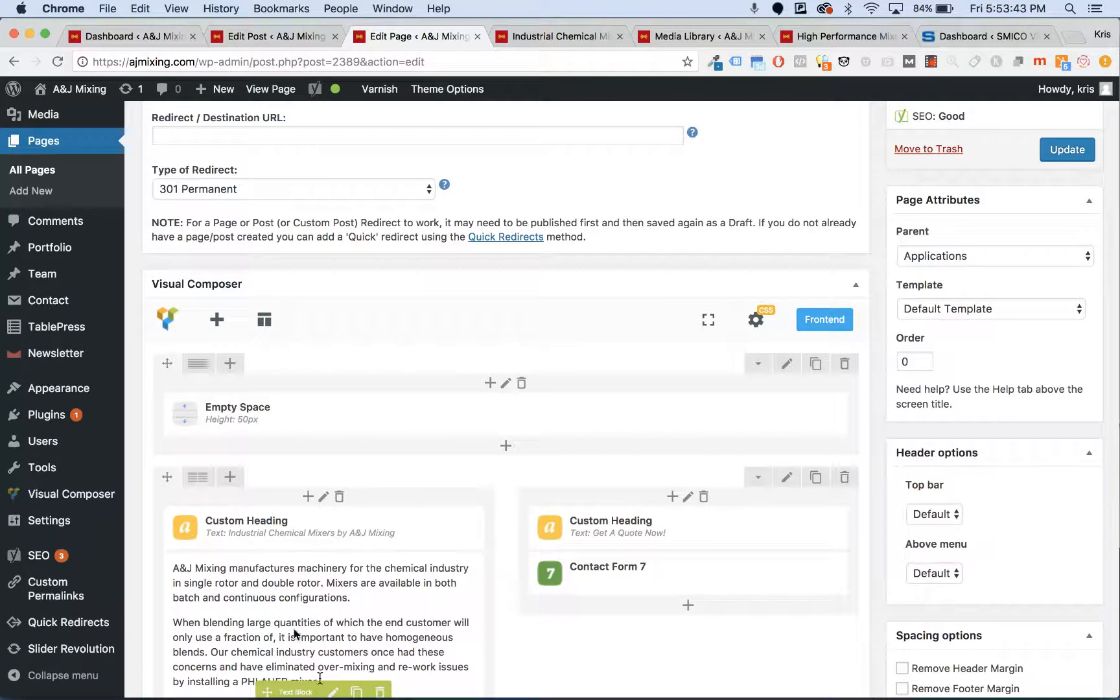
click(265, 321)
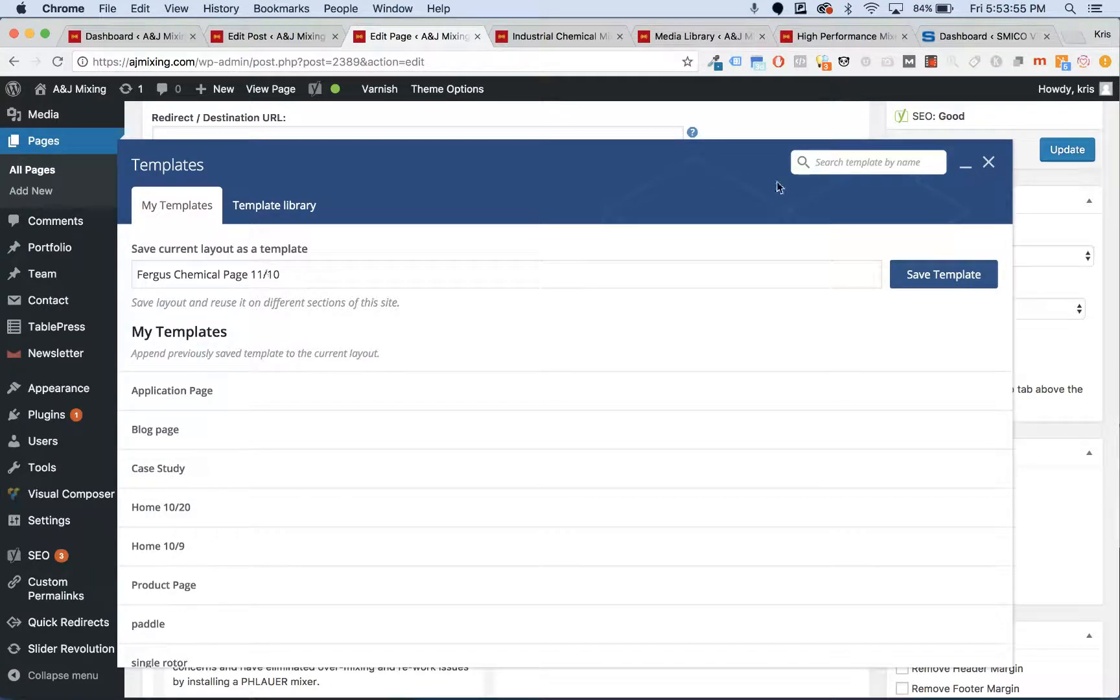
click(988, 162)
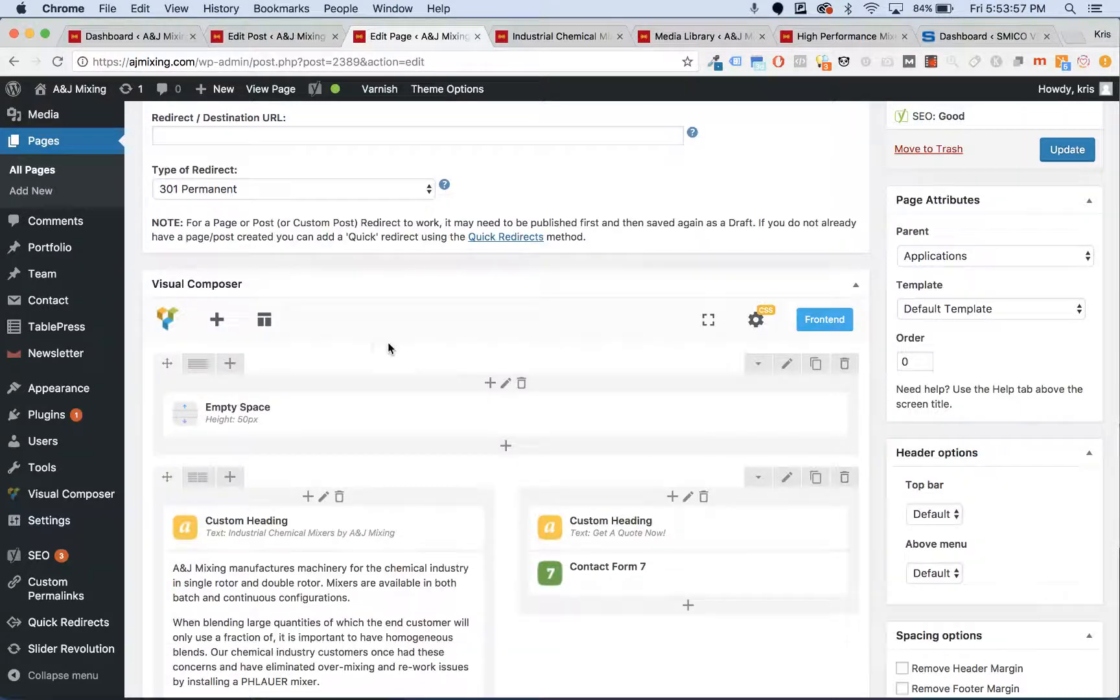
scroll(359, 538, down, 10)
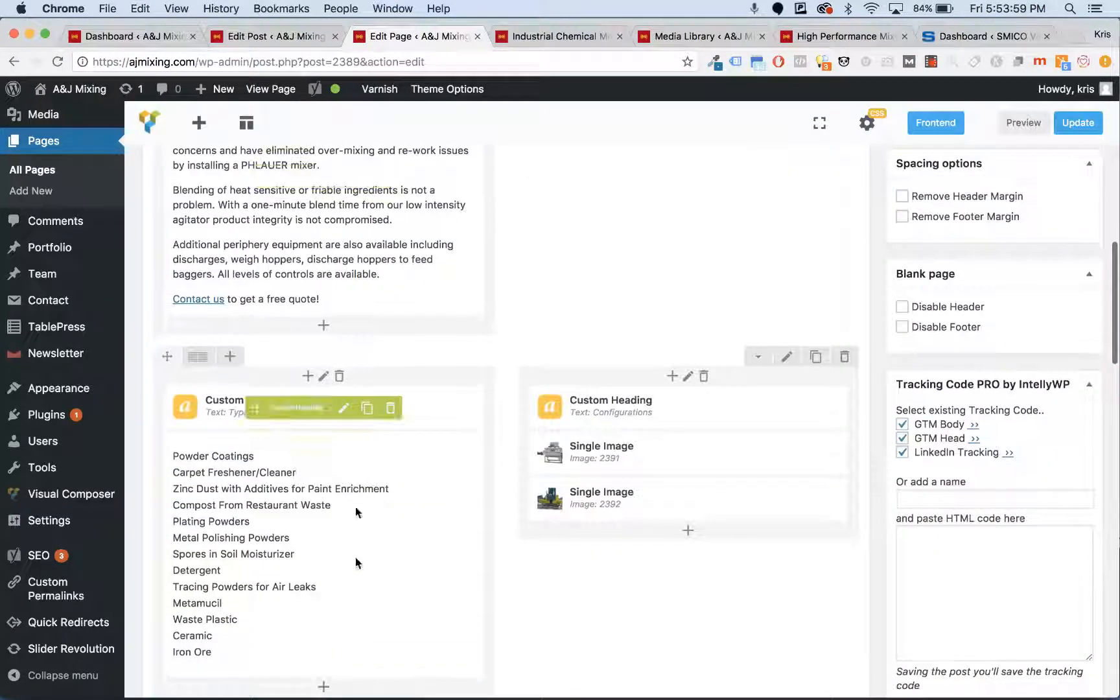
scroll(507, 473, down, 4)
scroll(510, 480, up, 12)
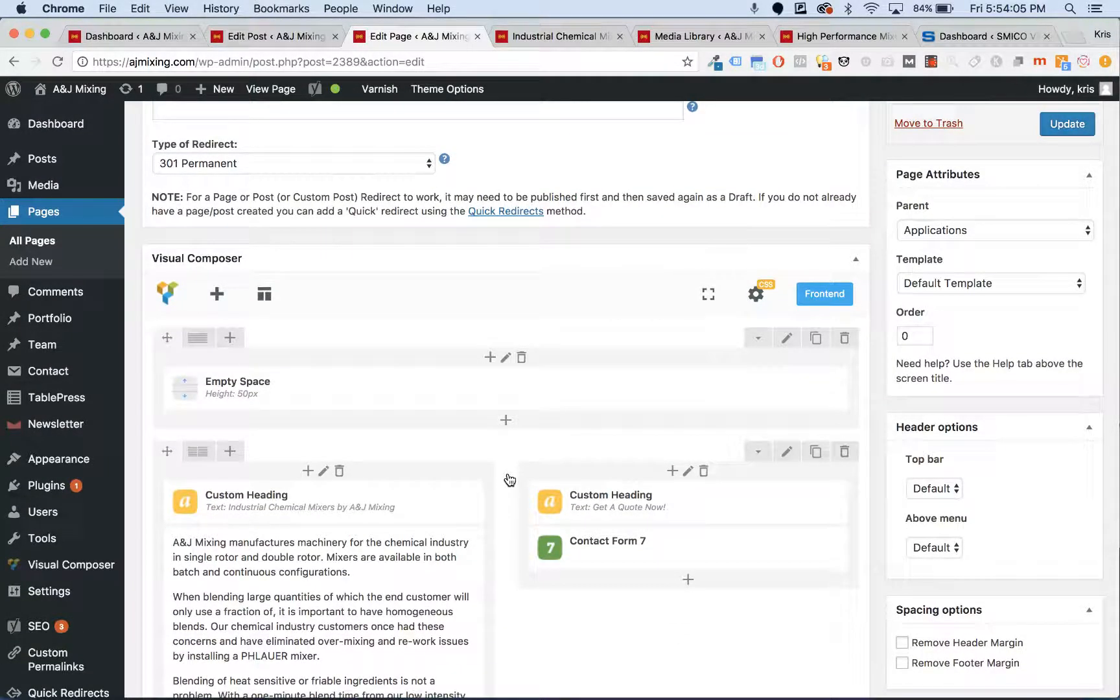
- Copy the page's entire custom CSS from Page Settings, then close the dialog
click(761, 290)
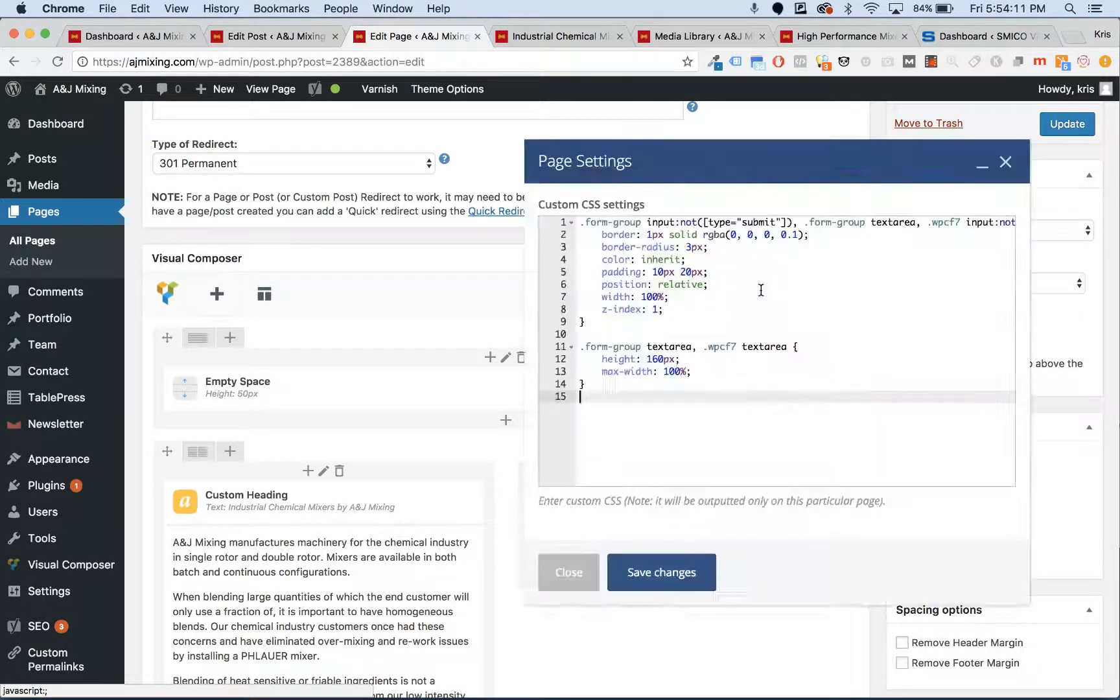
drag(668, 394, 570, 201)
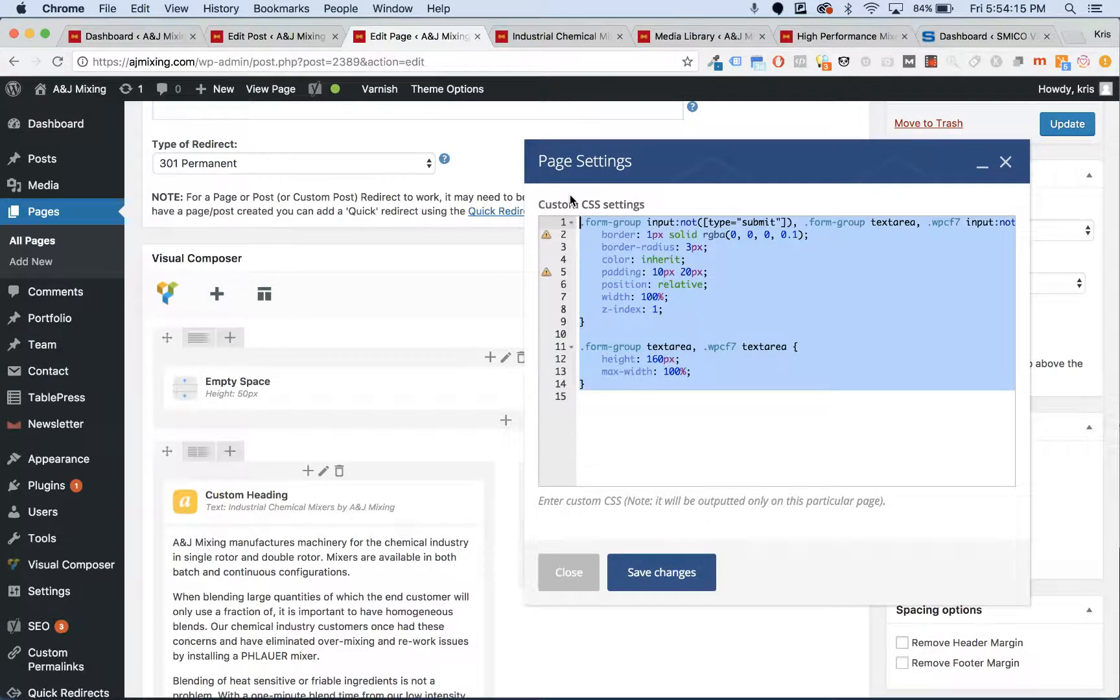
right_click(665, 263)
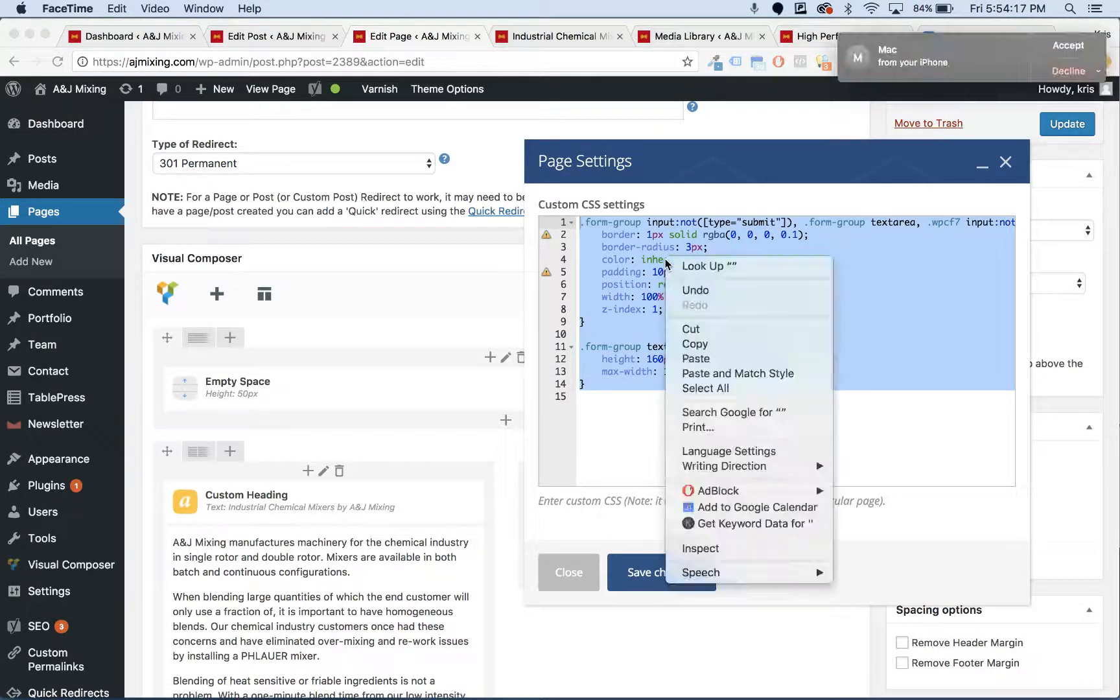
click(1056, 71)
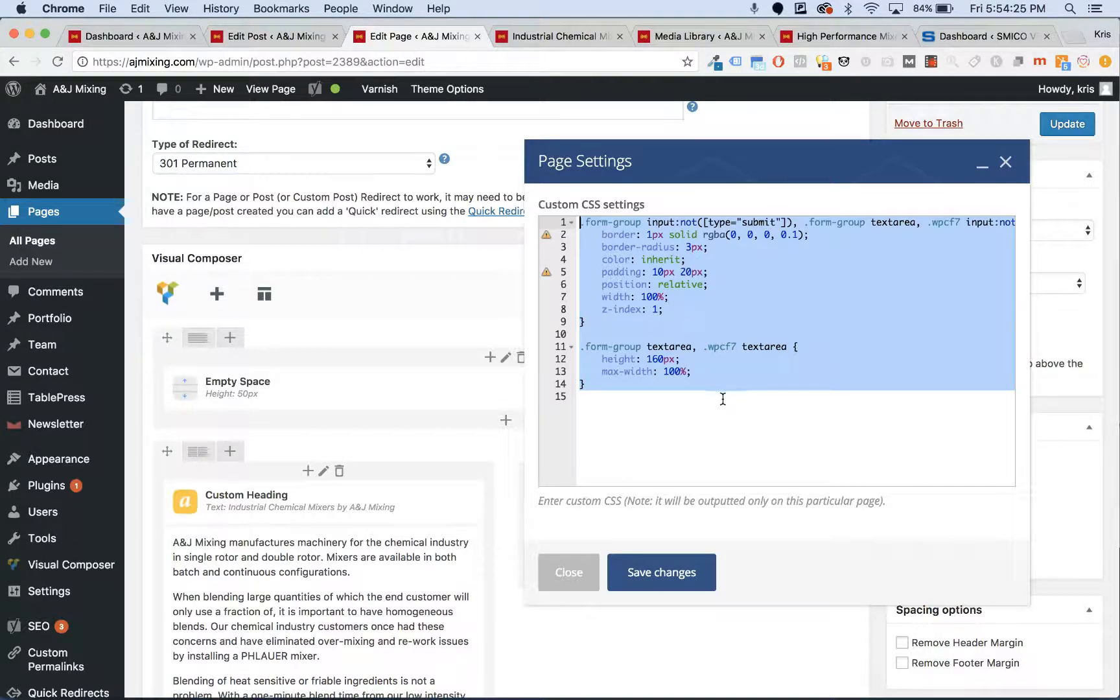
click(582, 565)
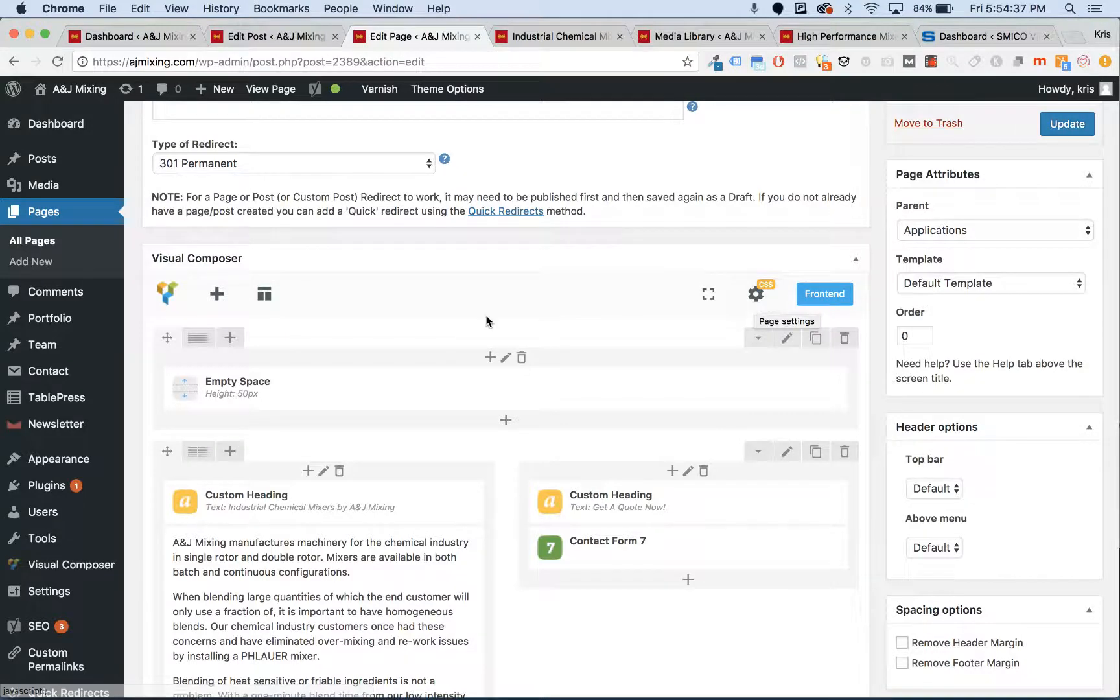
scroll(486, 322, down, 6)
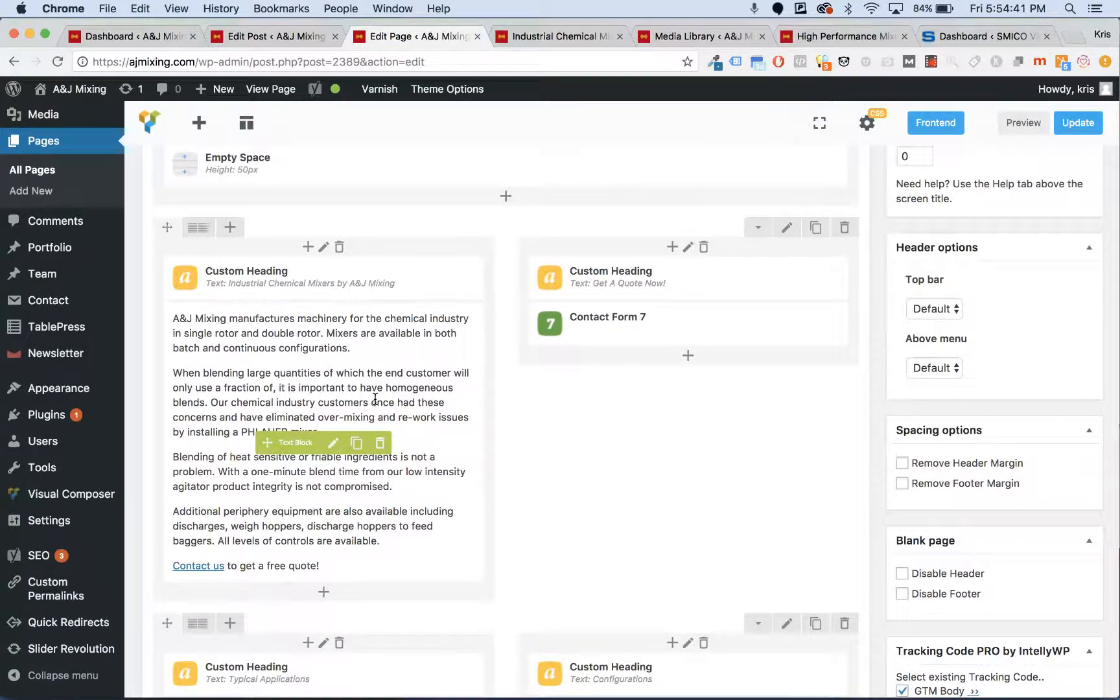
click(333, 451)
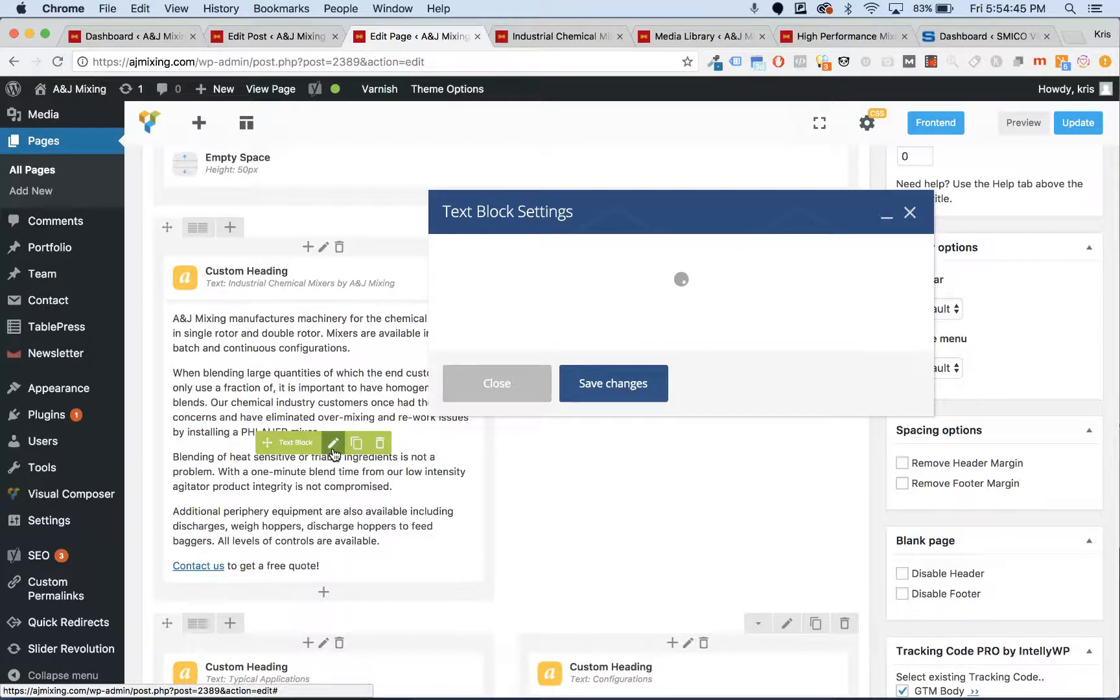
scroll(566, 457, down, 3)
scroll(565, 457, down, 2)
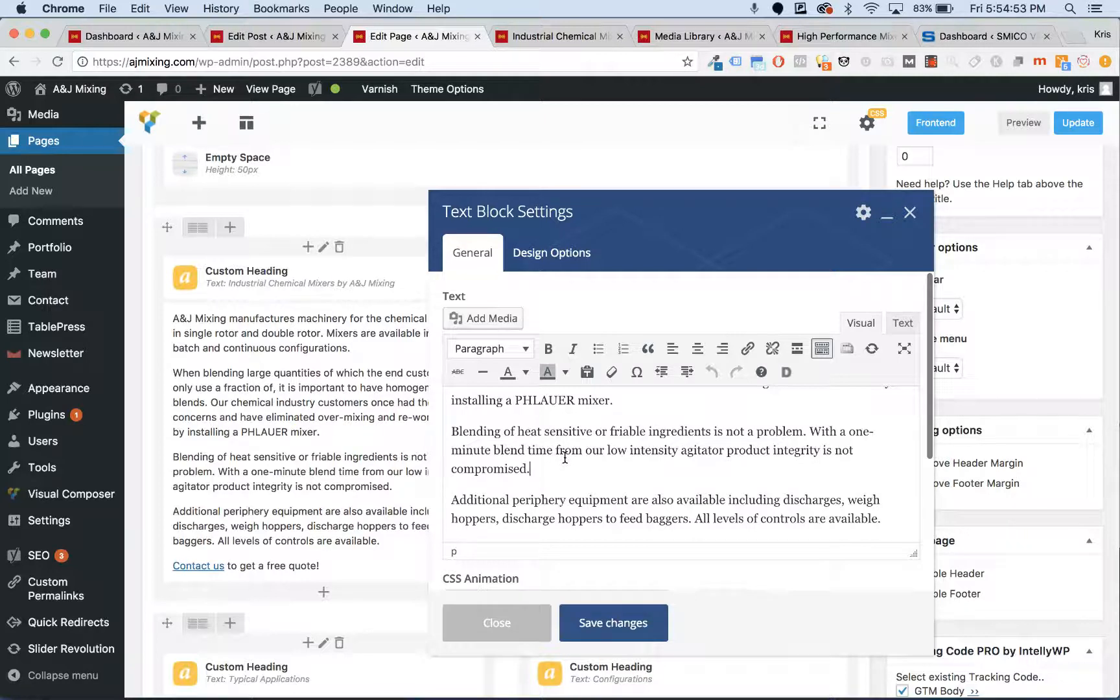
key(BackSpace)
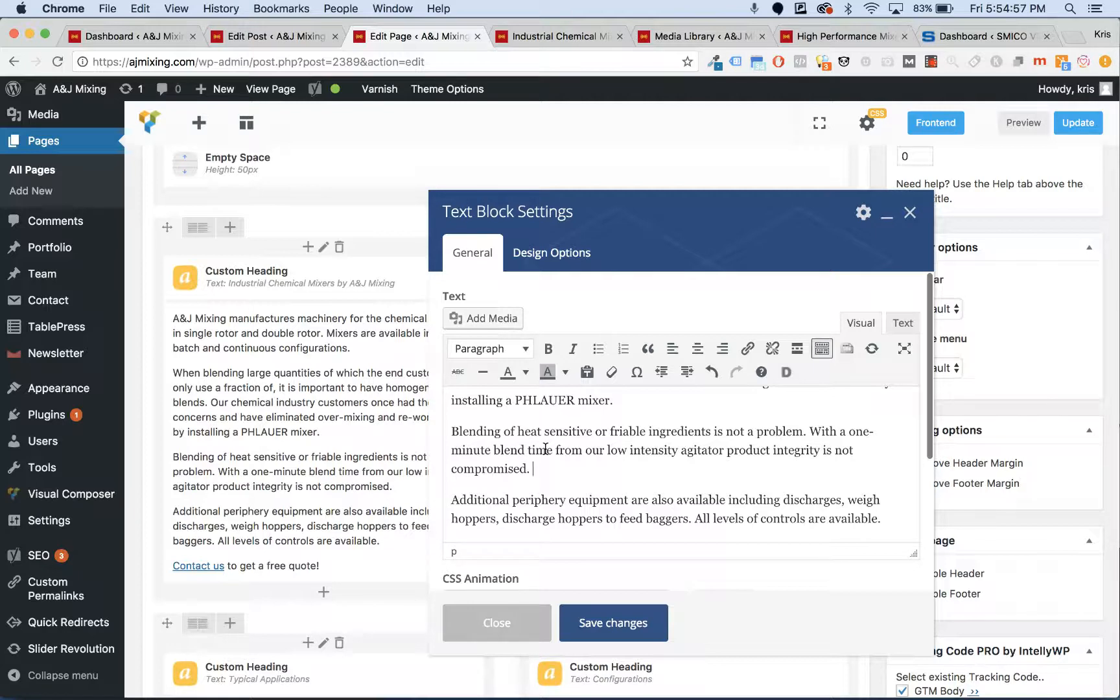
click(522, 352)
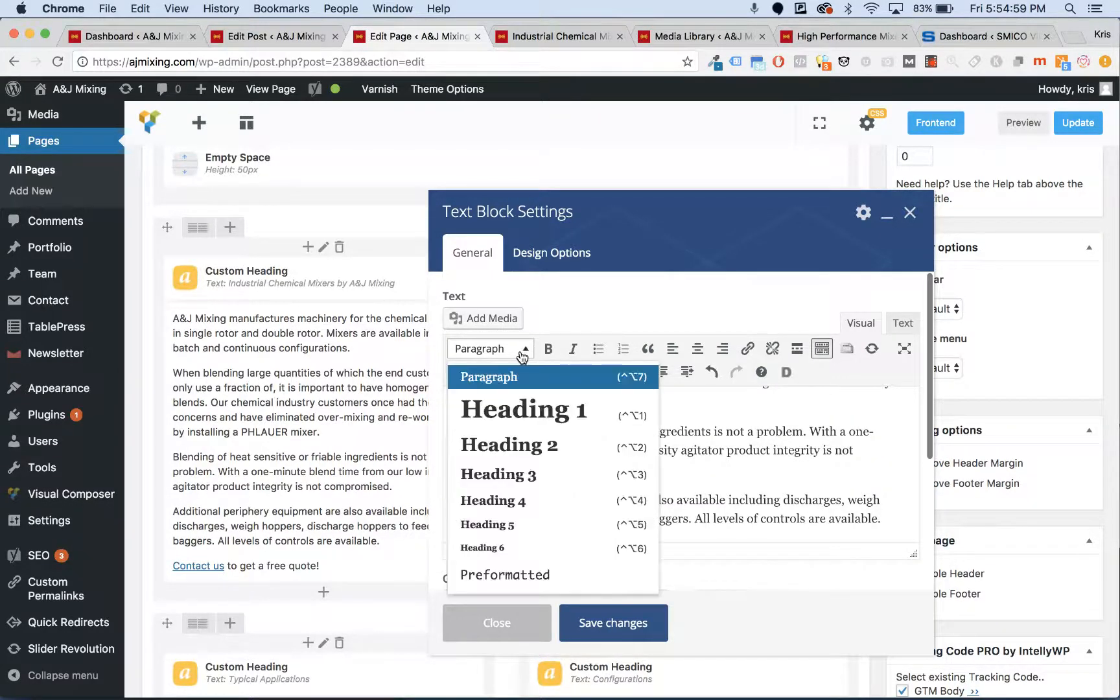
click(813, 459)
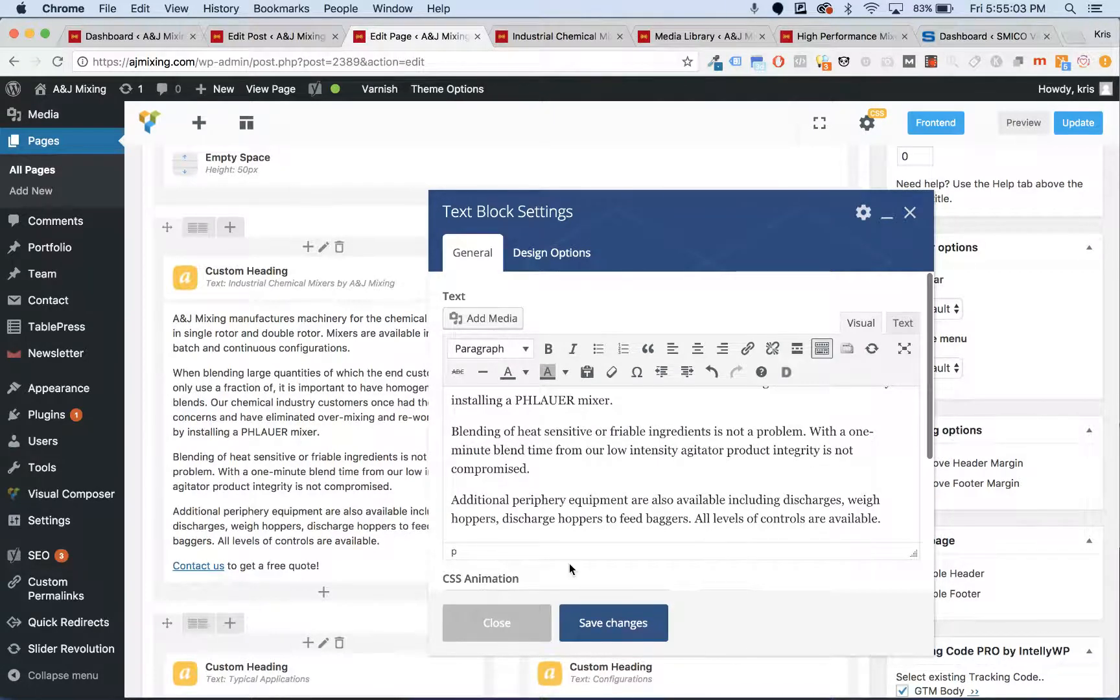
click(497, 621)
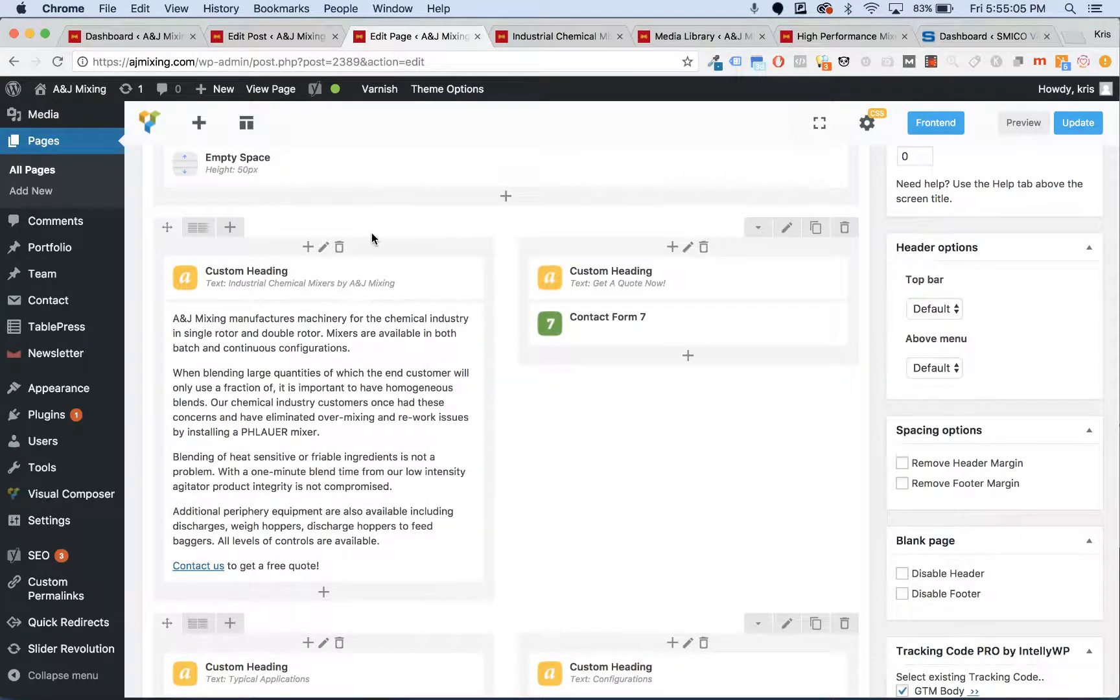
- Keep the Industrial Chemical Mixers heading as h1, centre-aligned, and save its settings
click(344, 278)
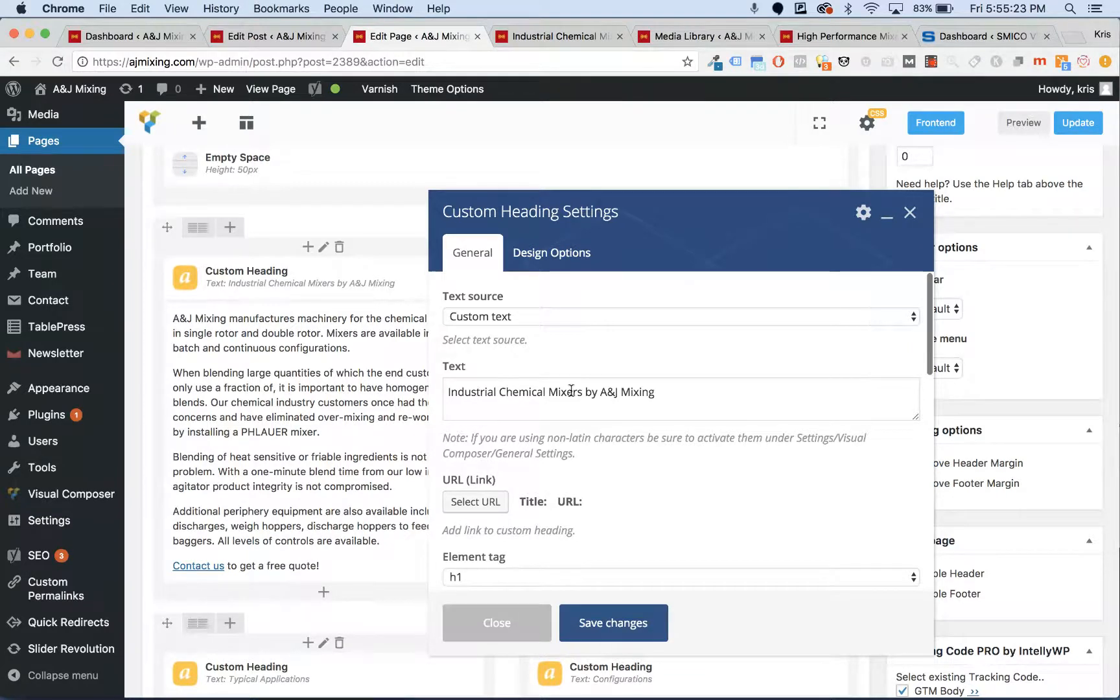
scroll(571, 392, down, 4)
click(531, 455)
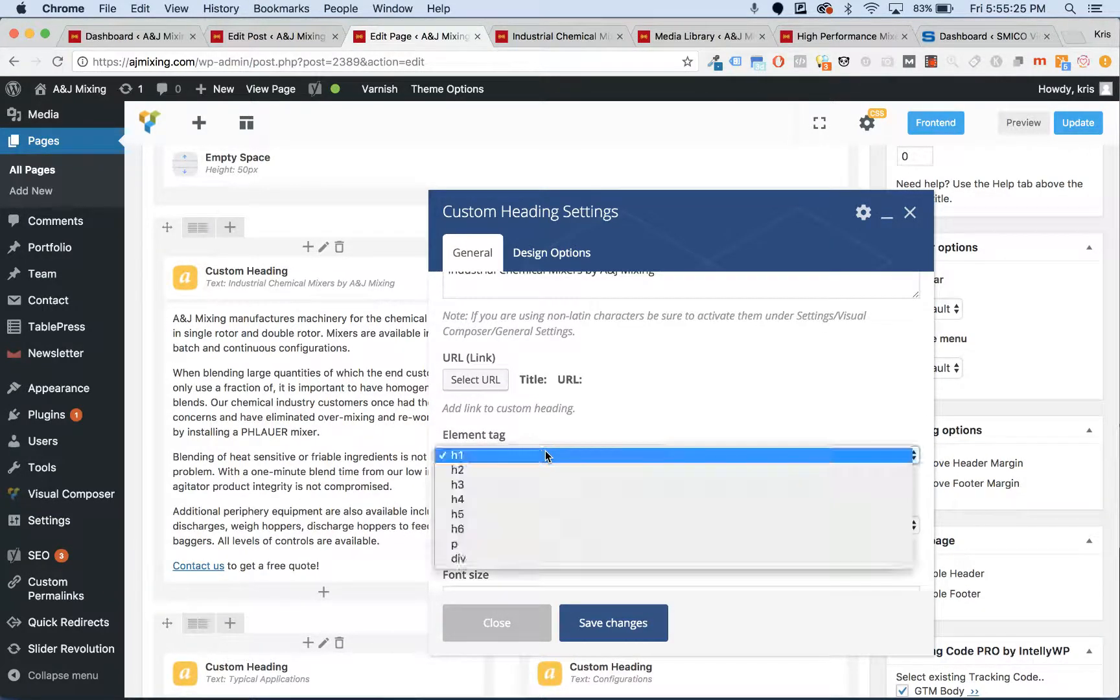
click(594, 405)
scroll(596, 408, down, 2)
scroll(597, 407, down, 1)
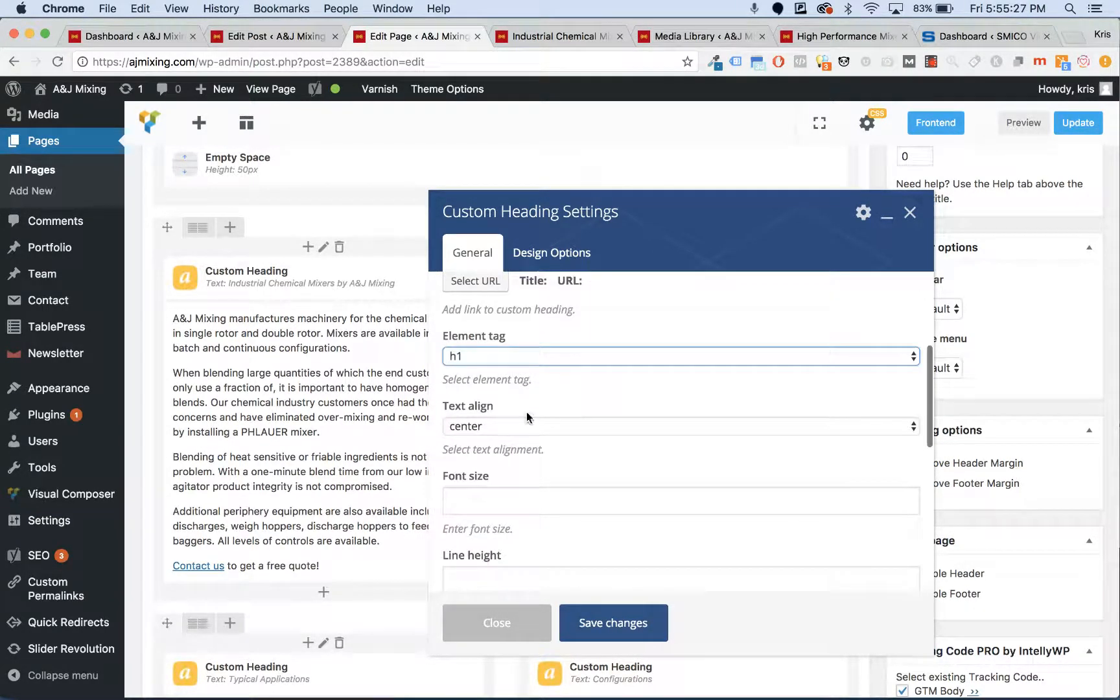
click(479, 427)
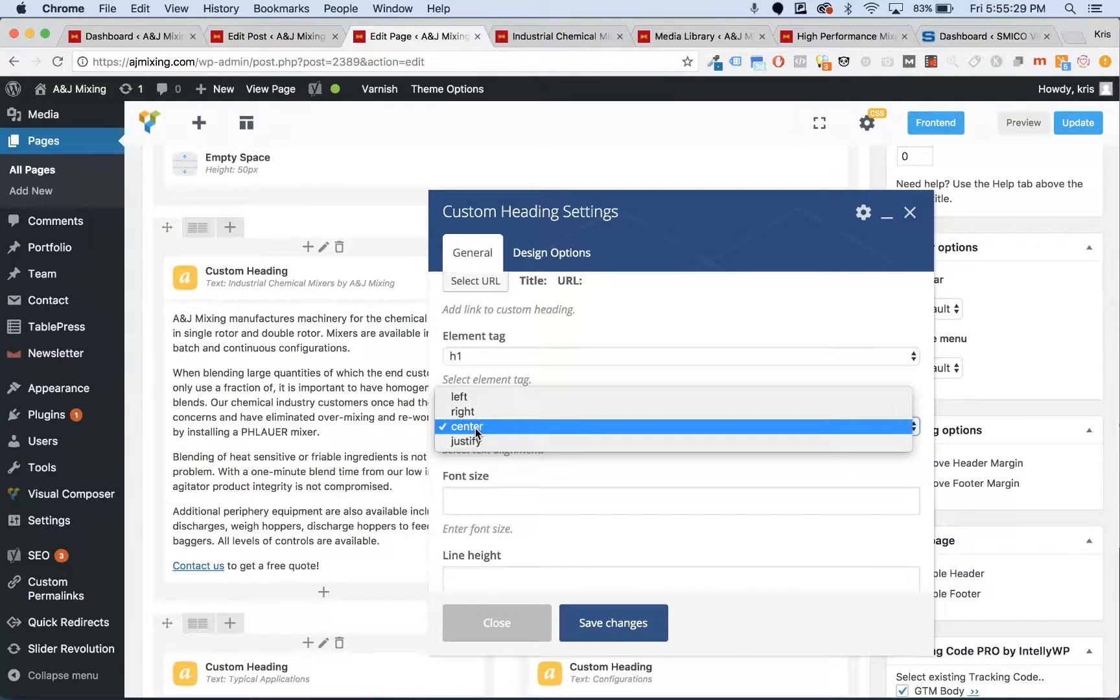
click(496, 483)
scroll(508, 454, down, 3)
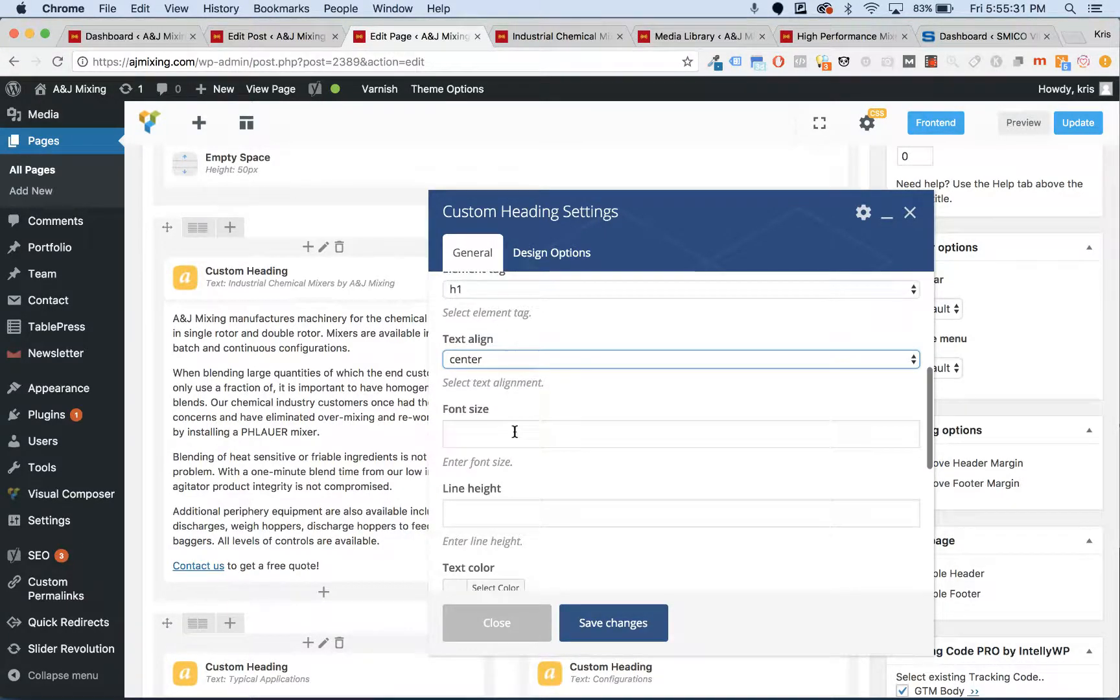
click(519, 407)
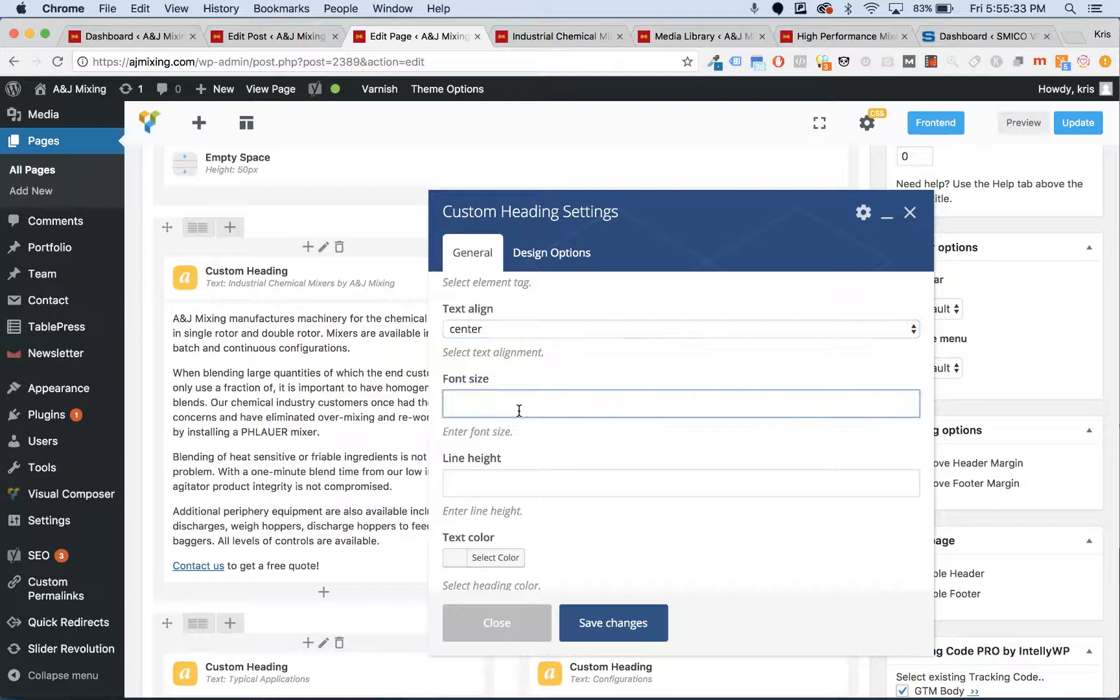
scroll(519, 410, down, 4)
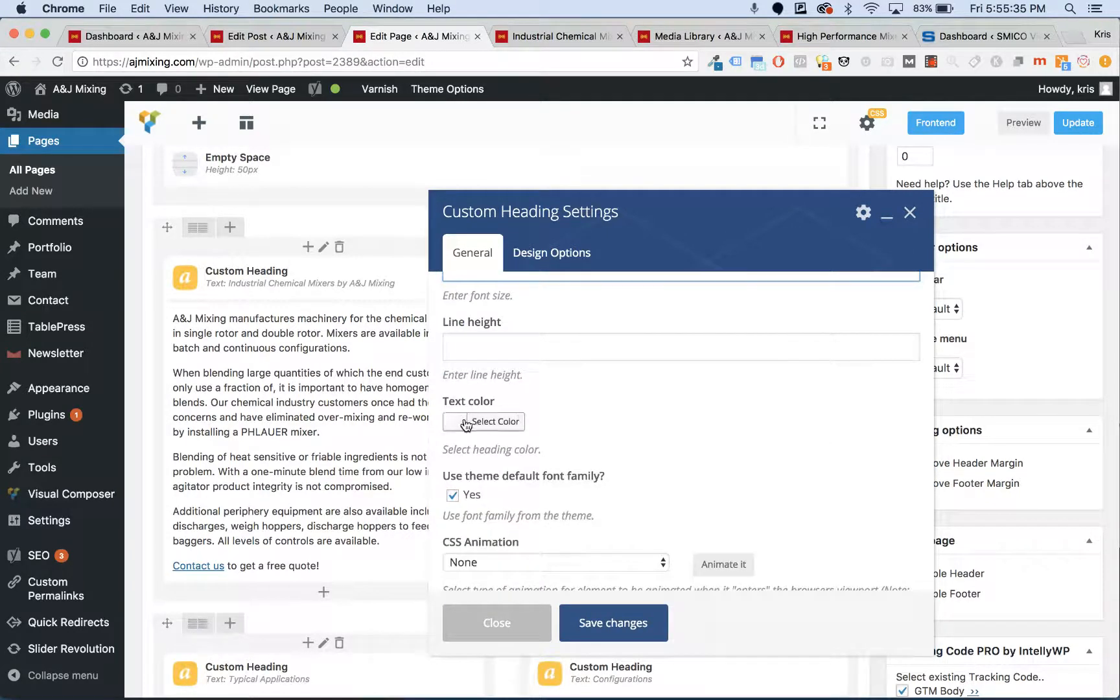
scroll(468, 424, down, 1)
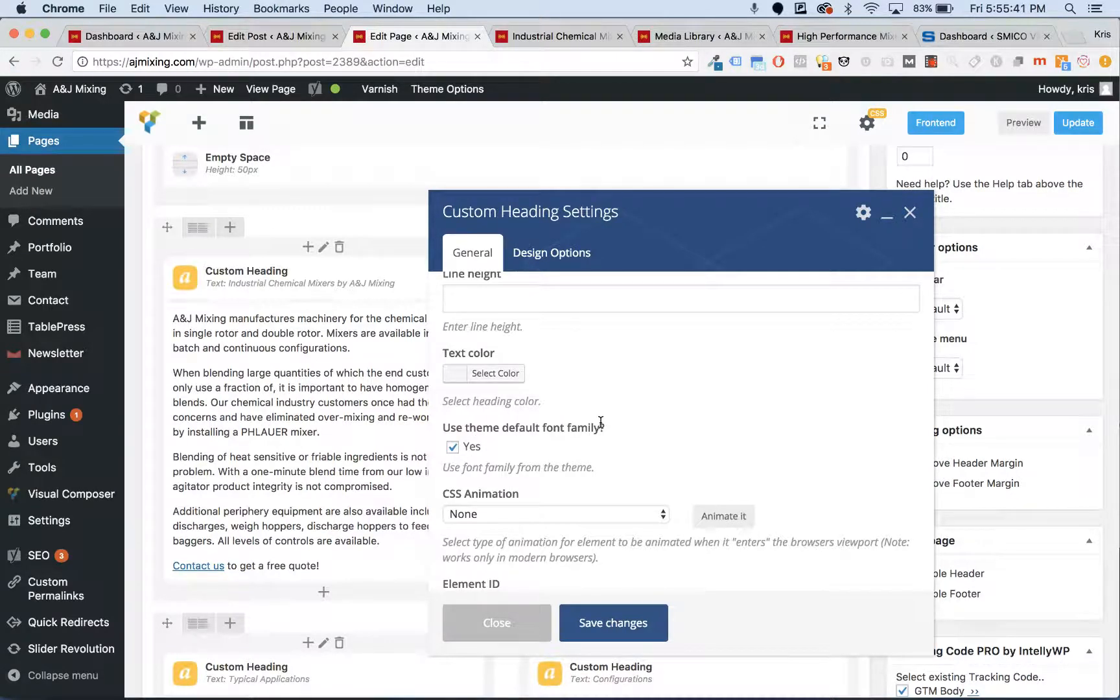
scroll(601, 422, down, 2)
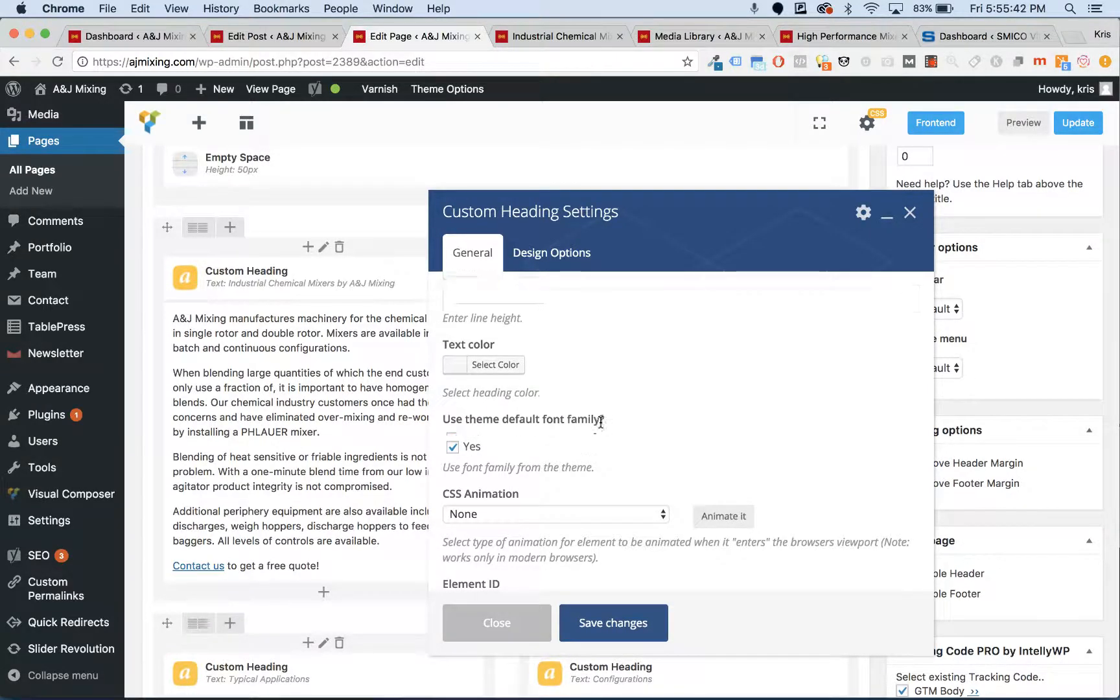
click(624, 623)
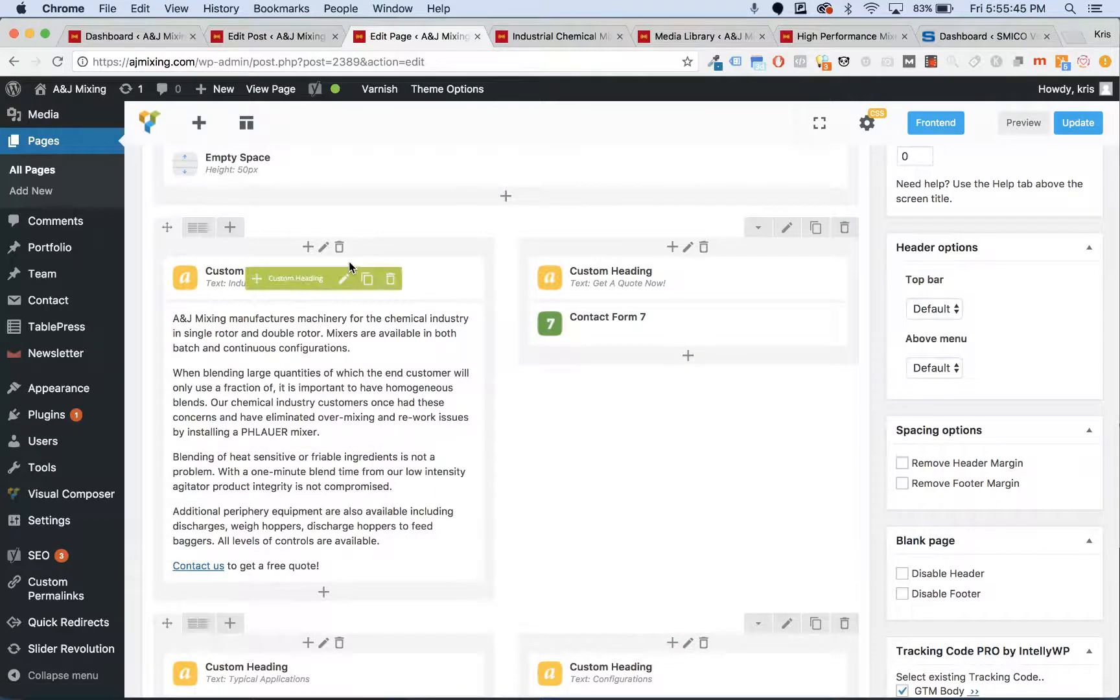
- Open the Add Element list for the empty area below Typical Applications/Configurations
scroll(350, 267, down, 5)
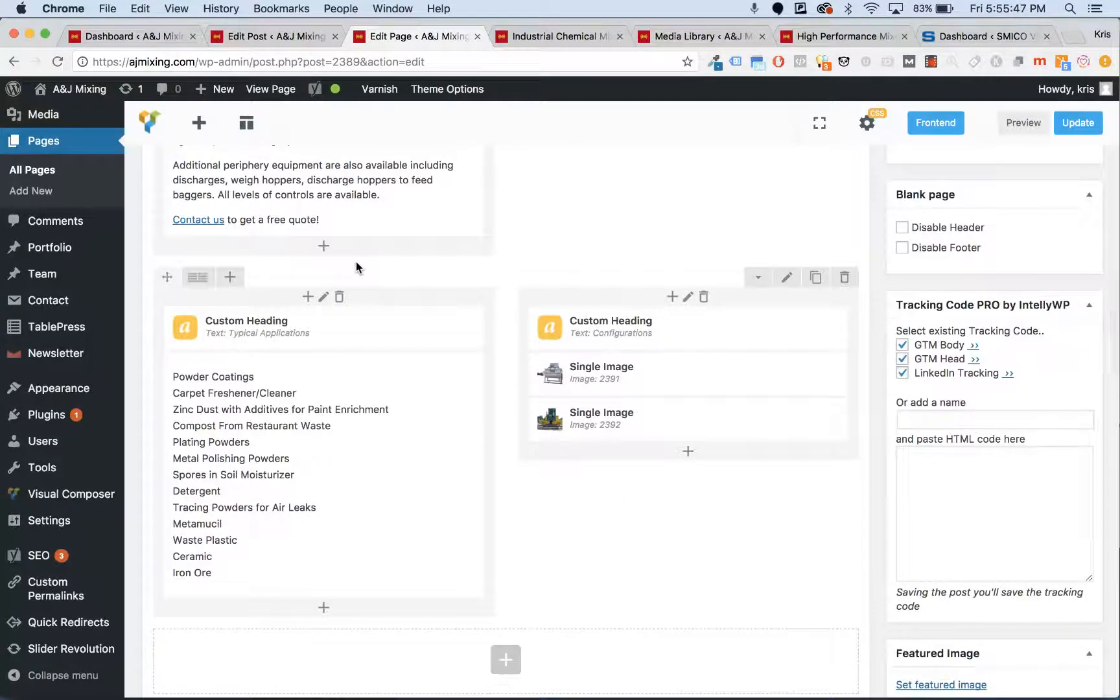
scroll(450, 277, down, 1)
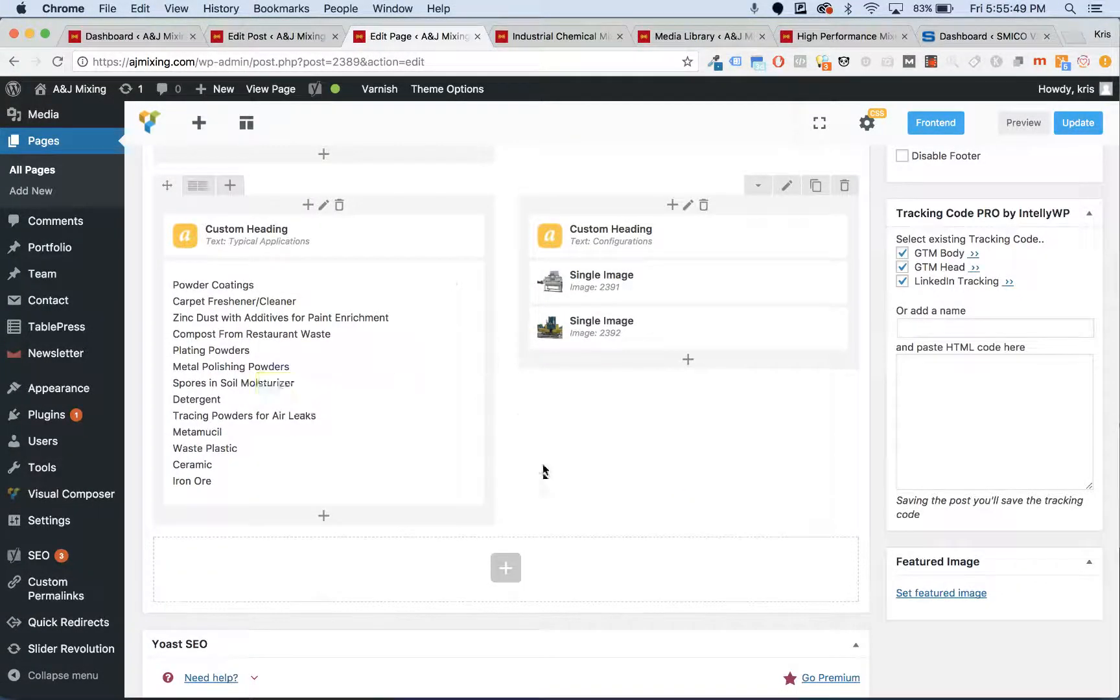
click(506, 568)
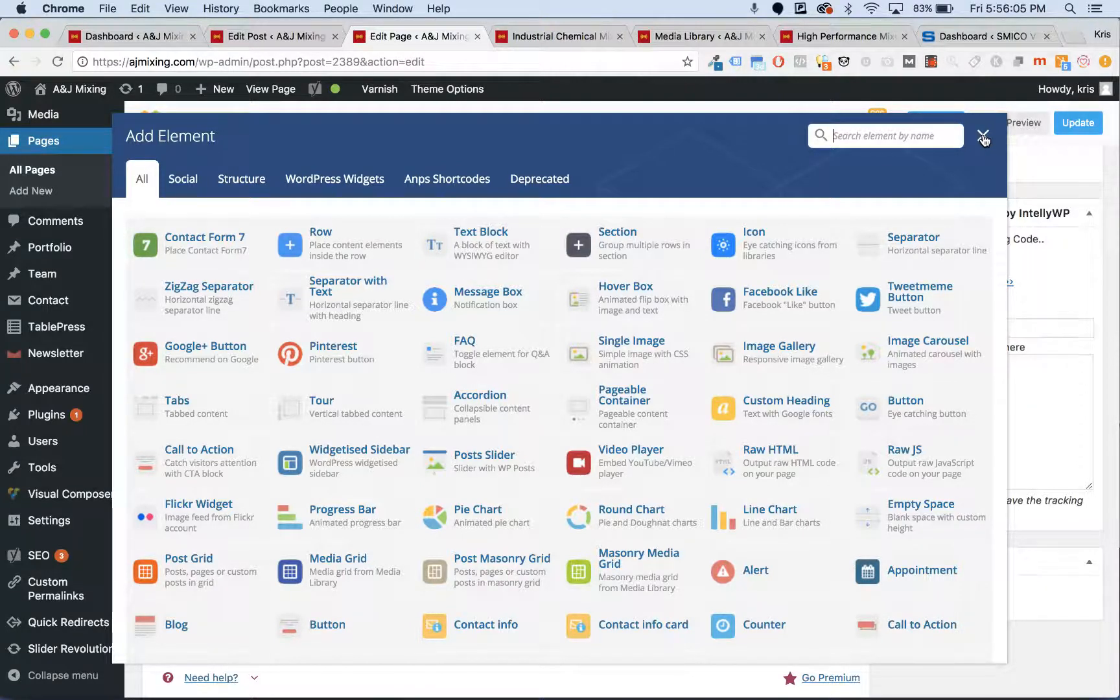
- Close Add Element, check Typical Applications and Configurations on the live page, then return to the editor
click(981, 144)
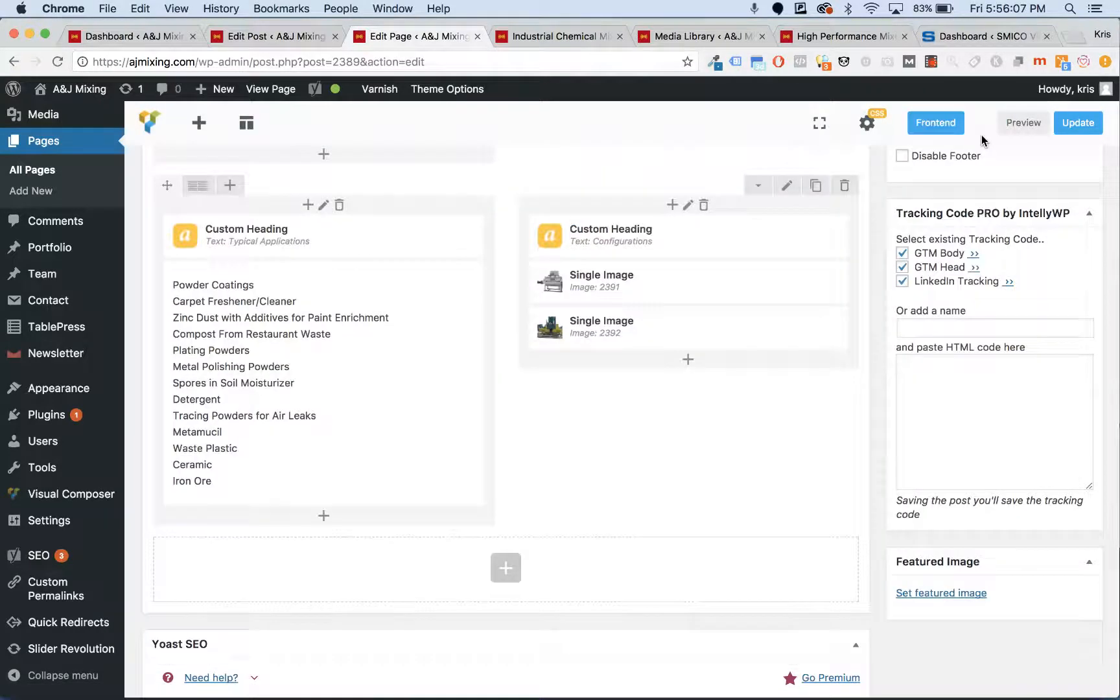
click(591, 36)
scroll(510, 400, down, 10)
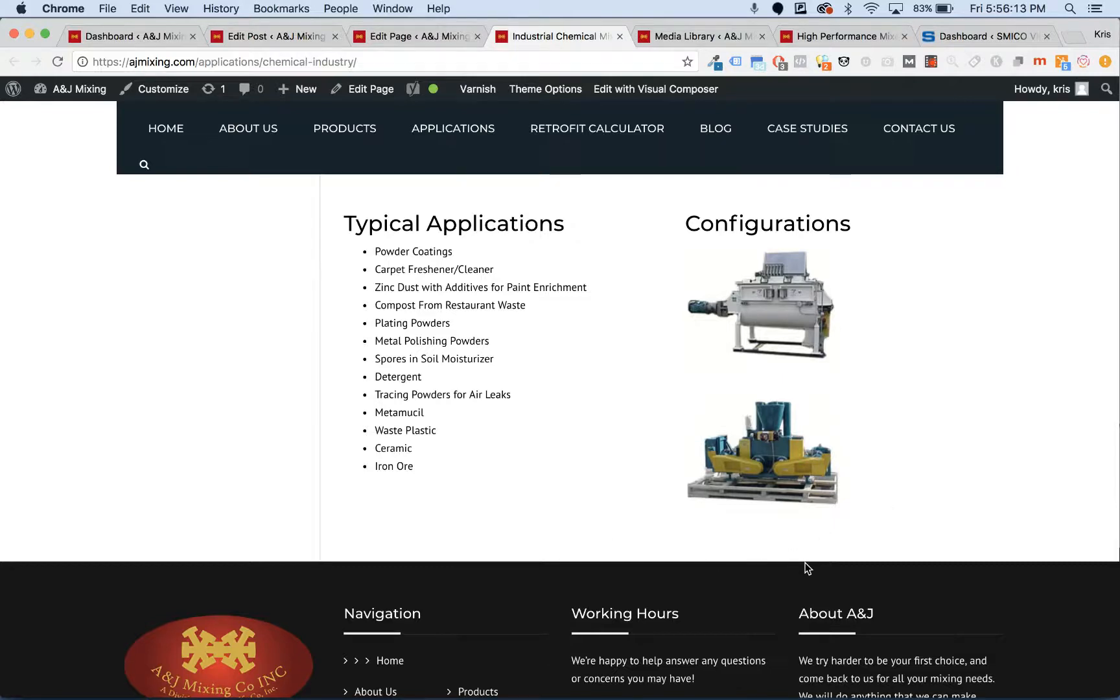
click(457, 41)
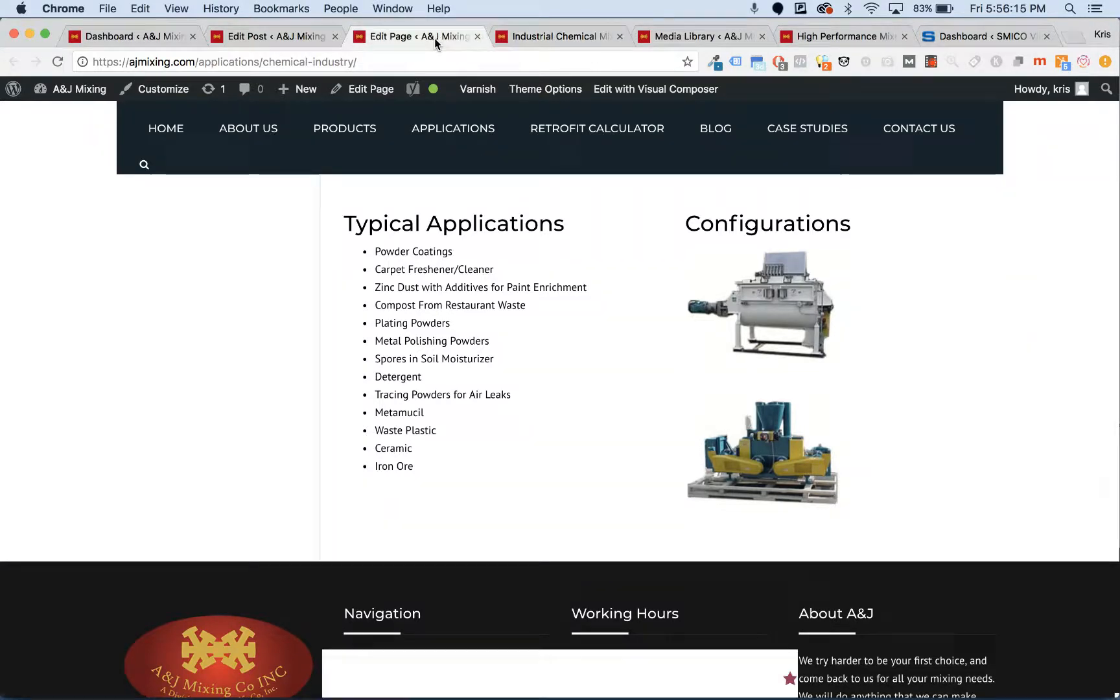
- Add a new empty row at the bottom of the Chemical Industry layout
click(505, 568)
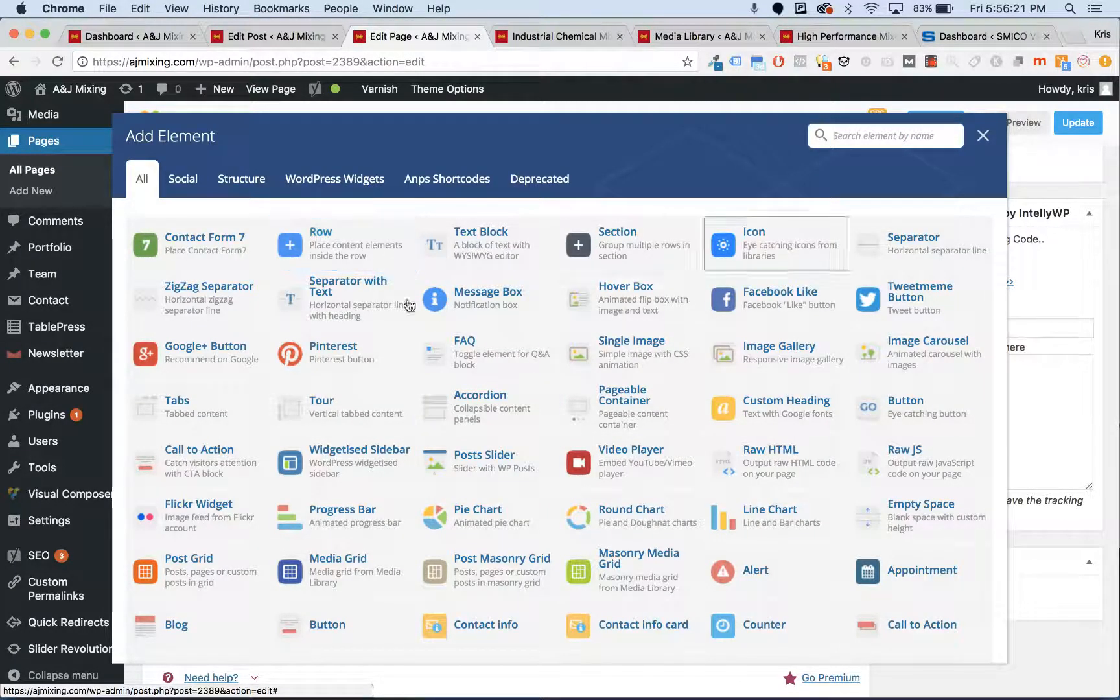
click(357, 259)
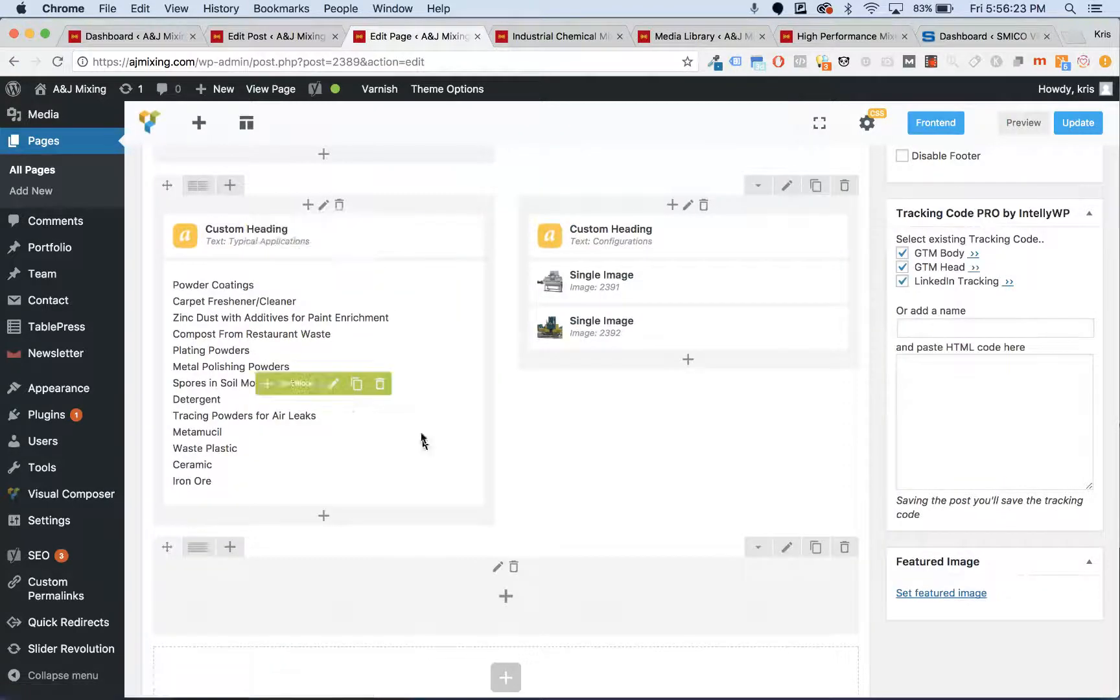
scroll(423, 438, down, 1)
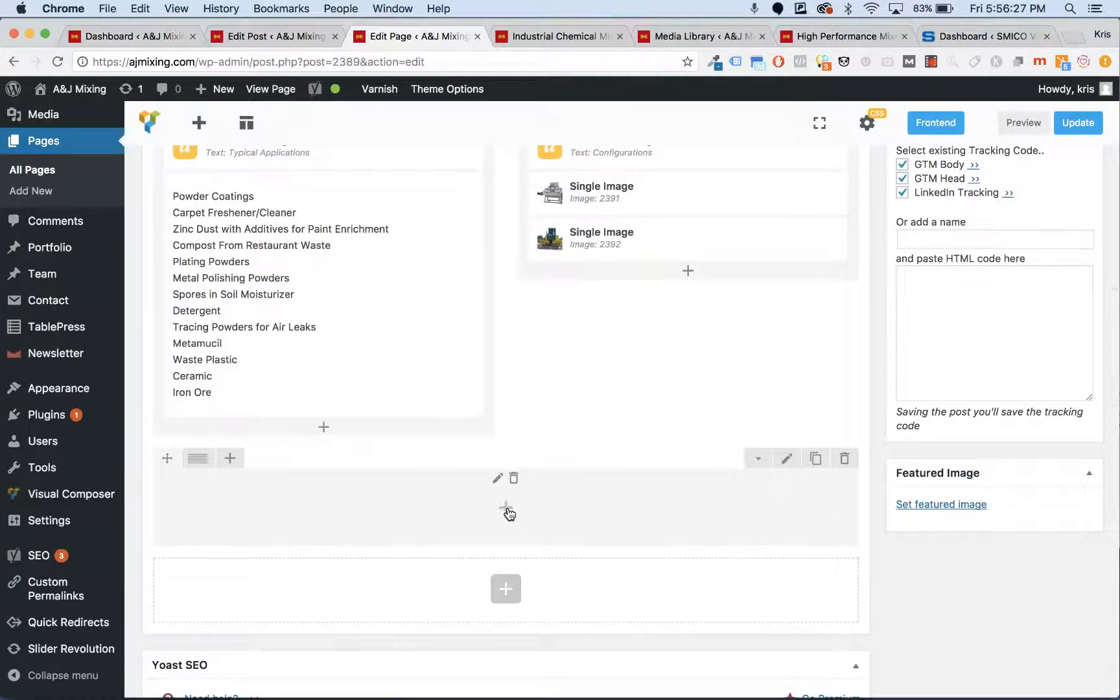
- Open Add Element for the new row and scroll the element grid back to the top
click(507, 510)
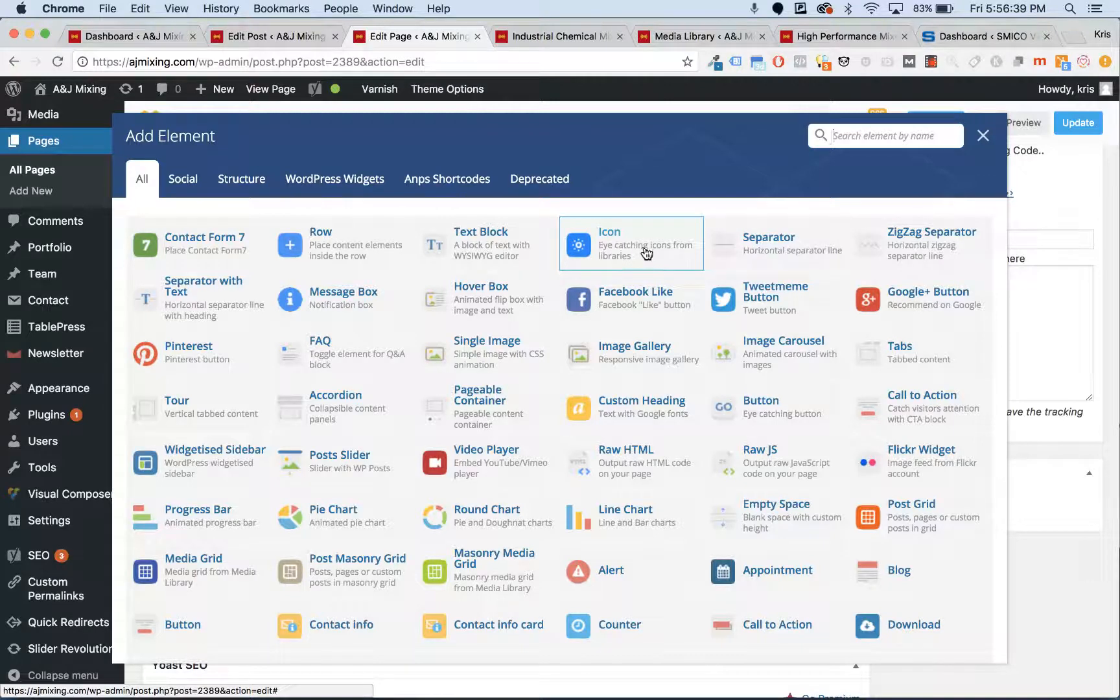
scroll(394, 396, down, 1)
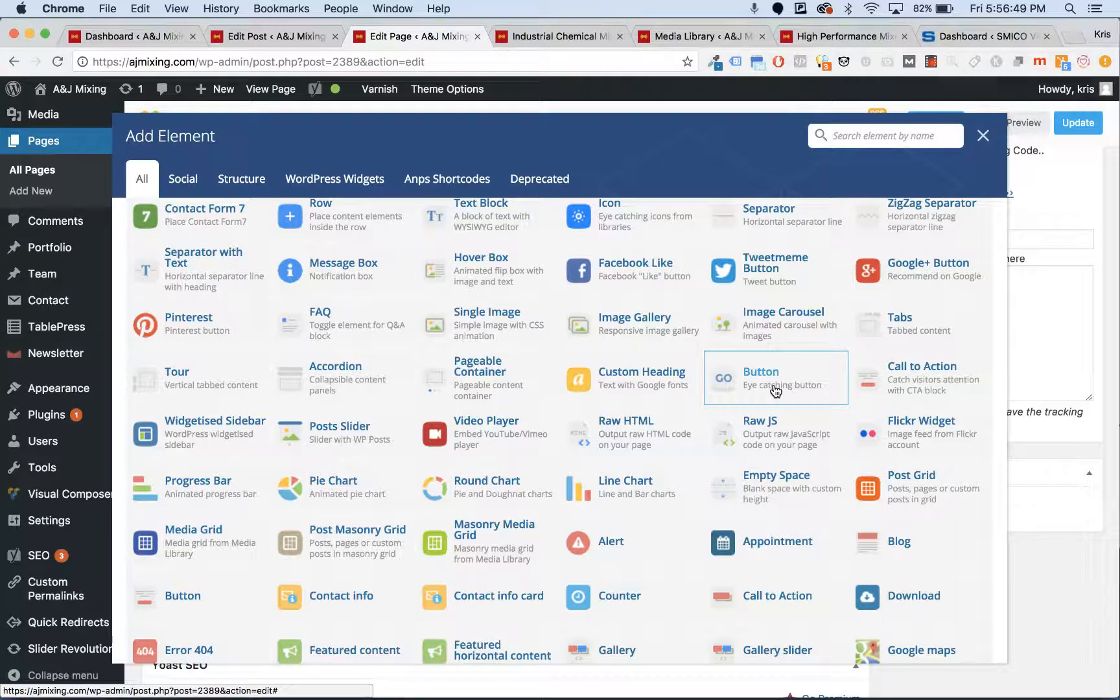
scroll(532, 428, down, 4)
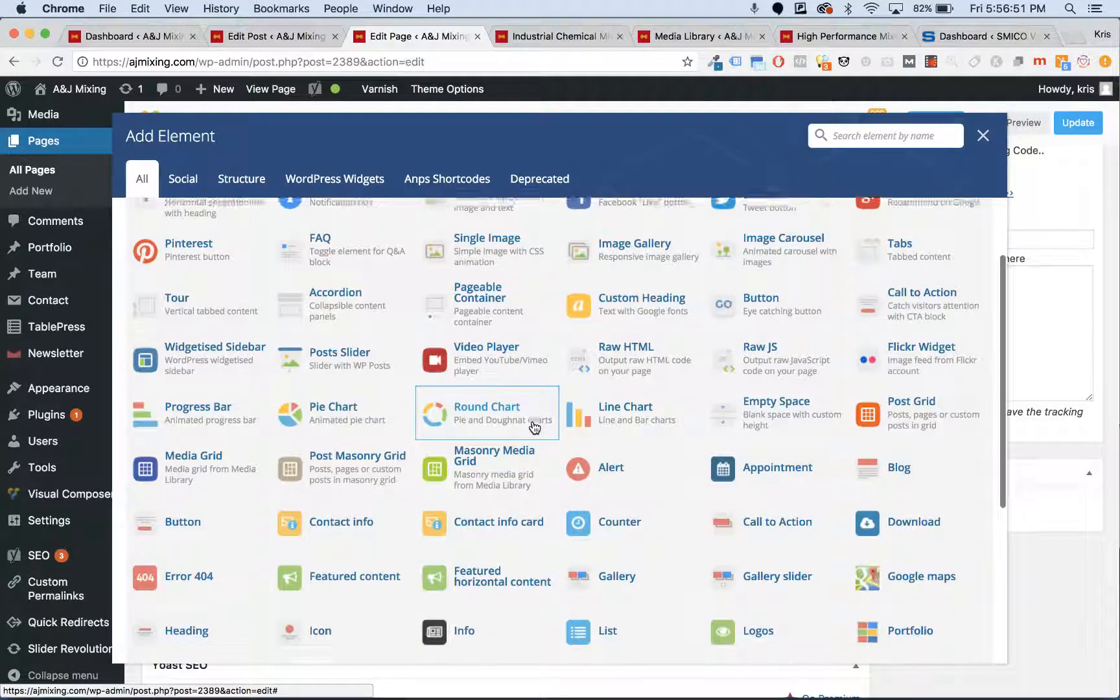
scroll(534, 428, down, 4)
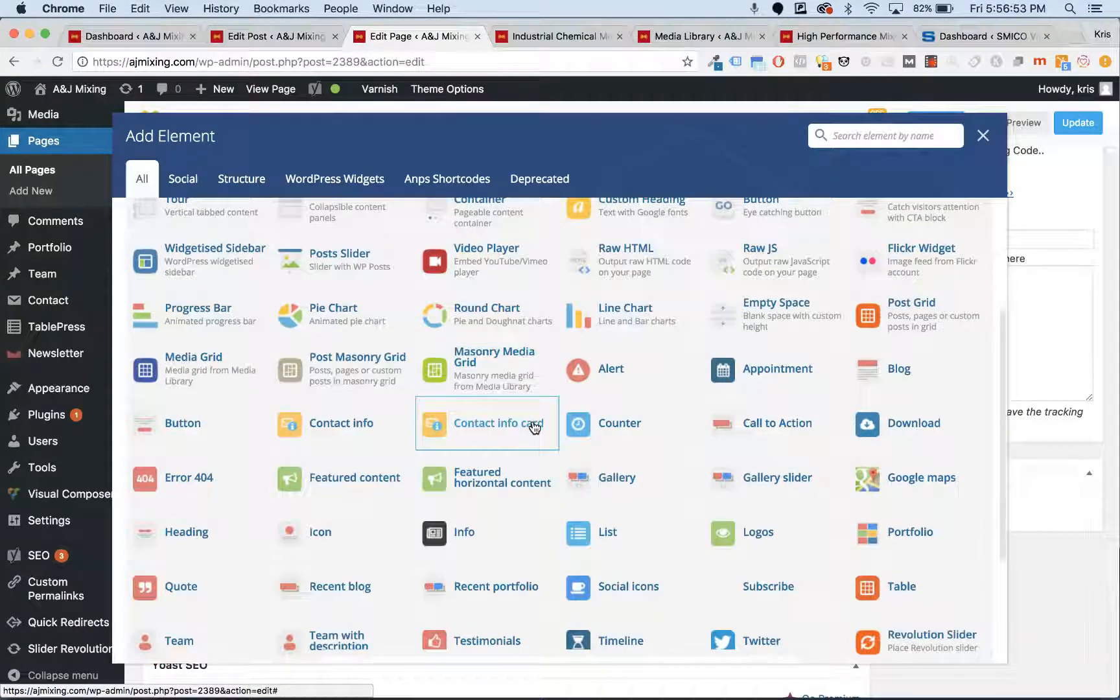
scroll(535, 428, down, 4)
scroll(535, 428, up, 4)
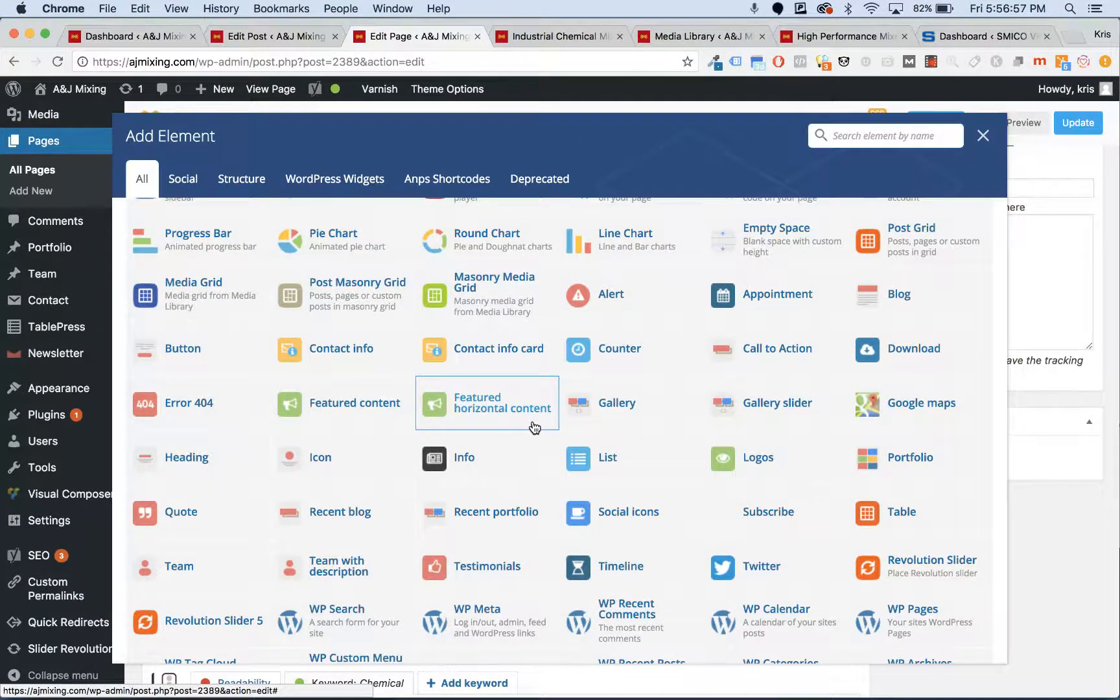
scroll(534, 427, up, 5)
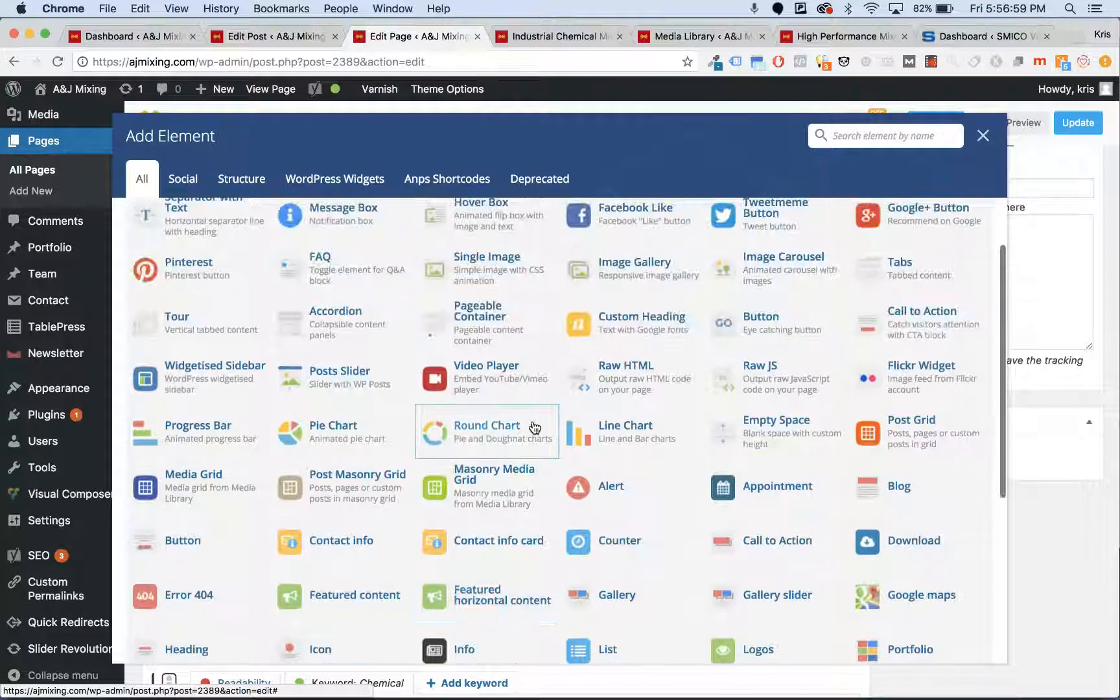
scroll(534, 427, up, 2)
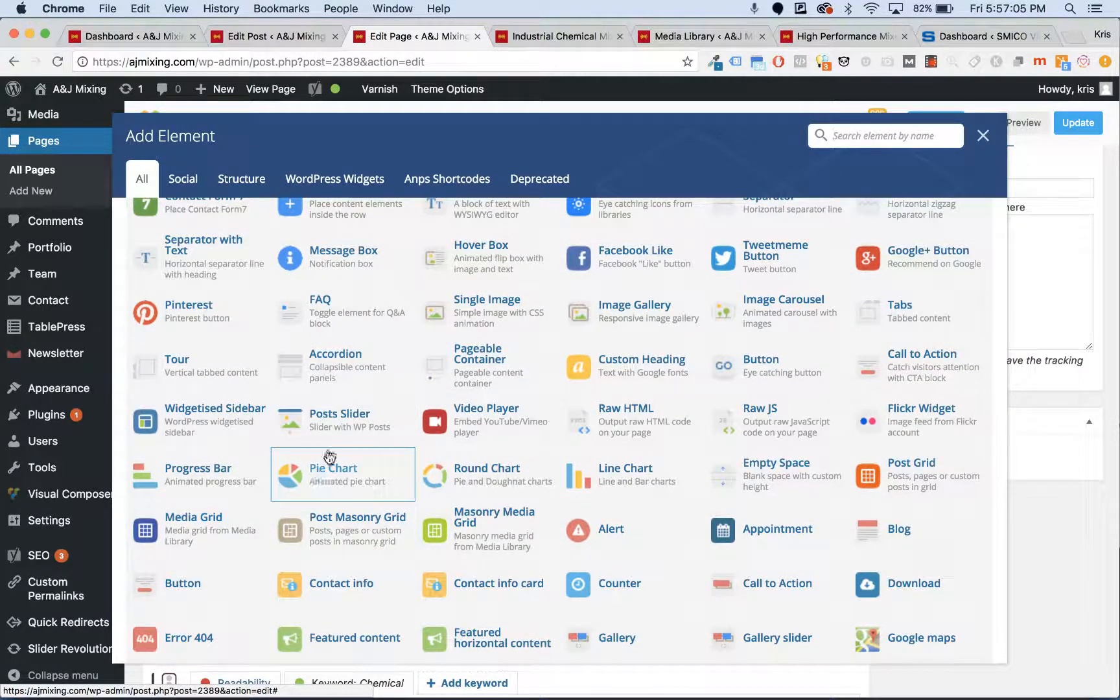
scroll(332, 452, up, 3)
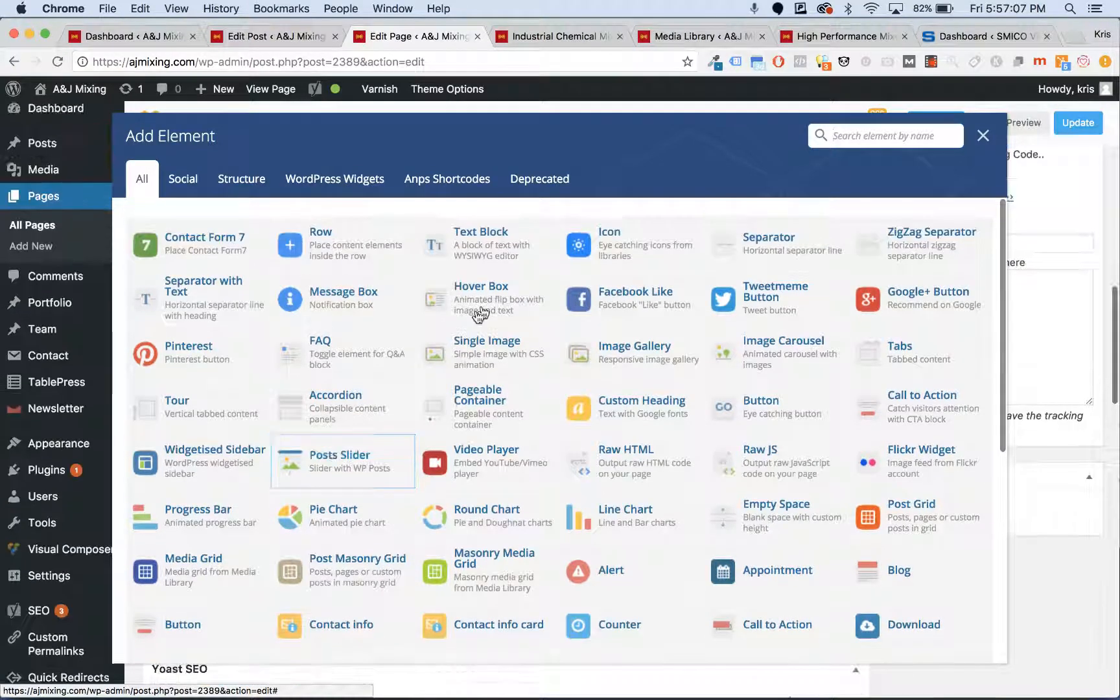
- Insert a Text Block, replace its placeholder with 'Start typing', centre it and save
click(503, 260)
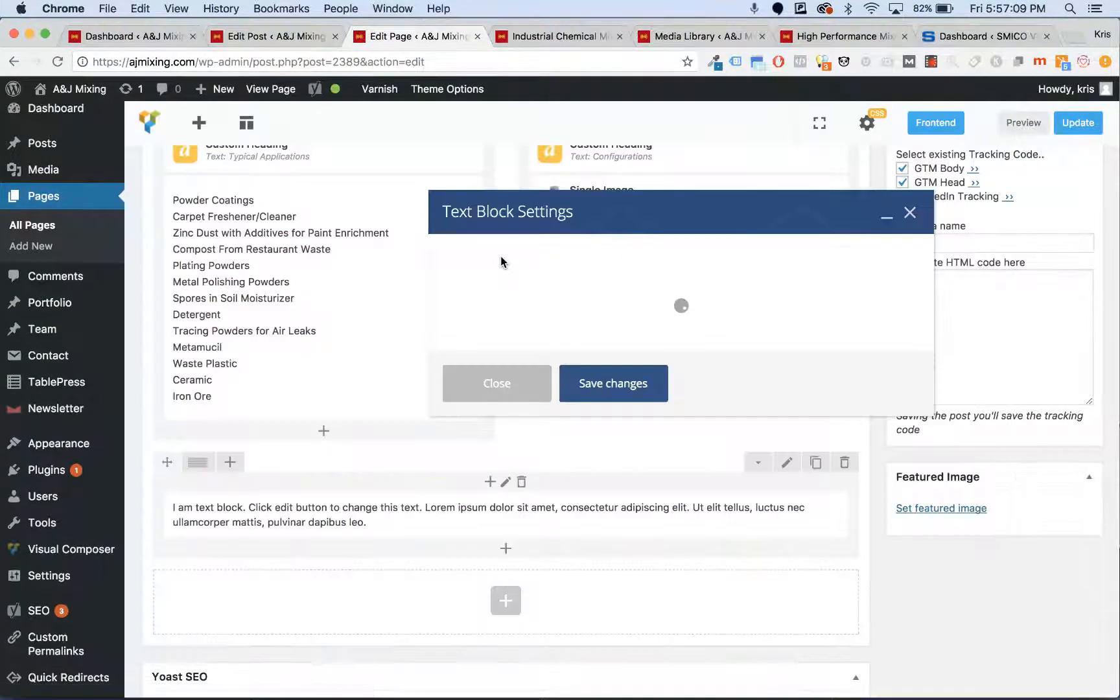
key(ctrl+a)
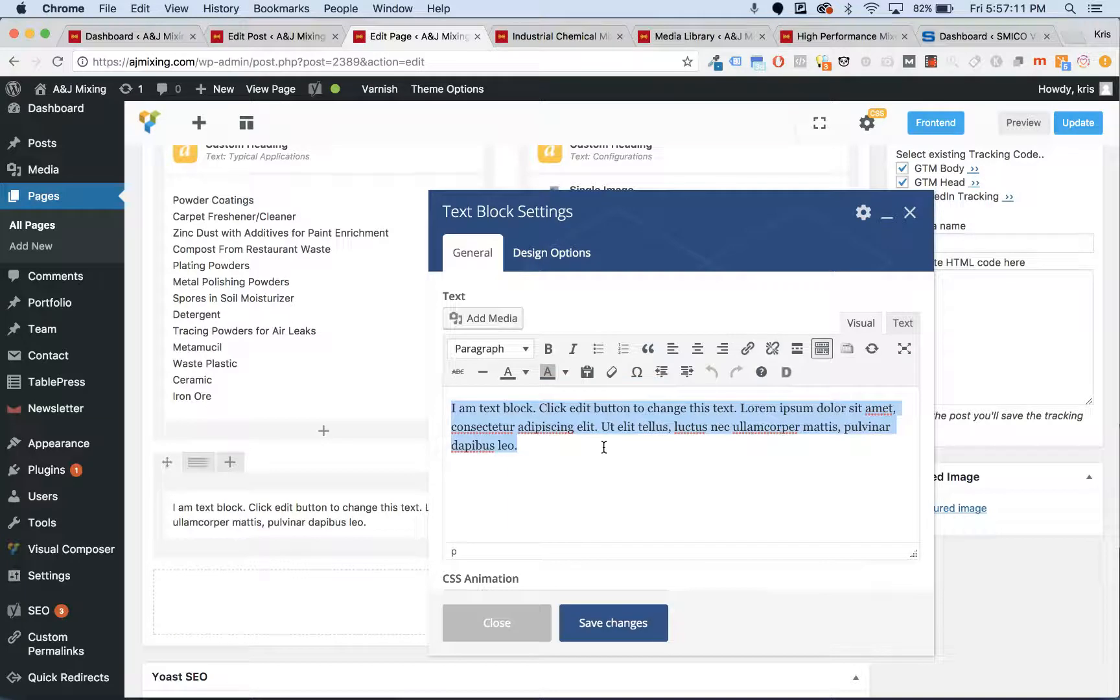
key(BackSpace)
text(Start typing)
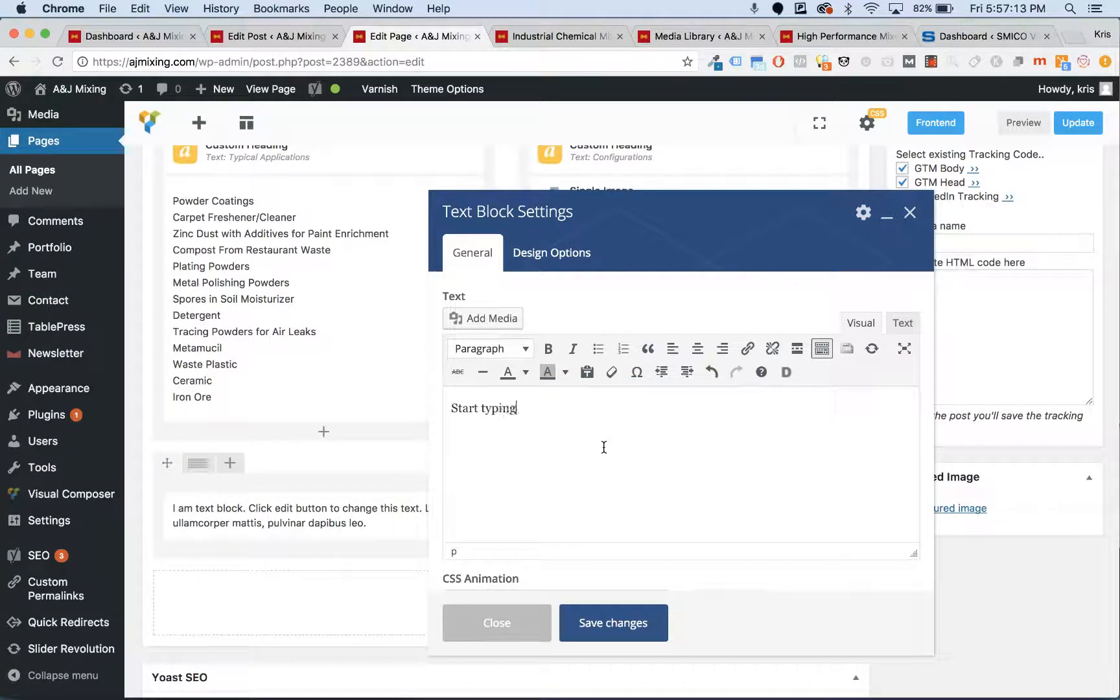
drag(645, 403, 380, 400)
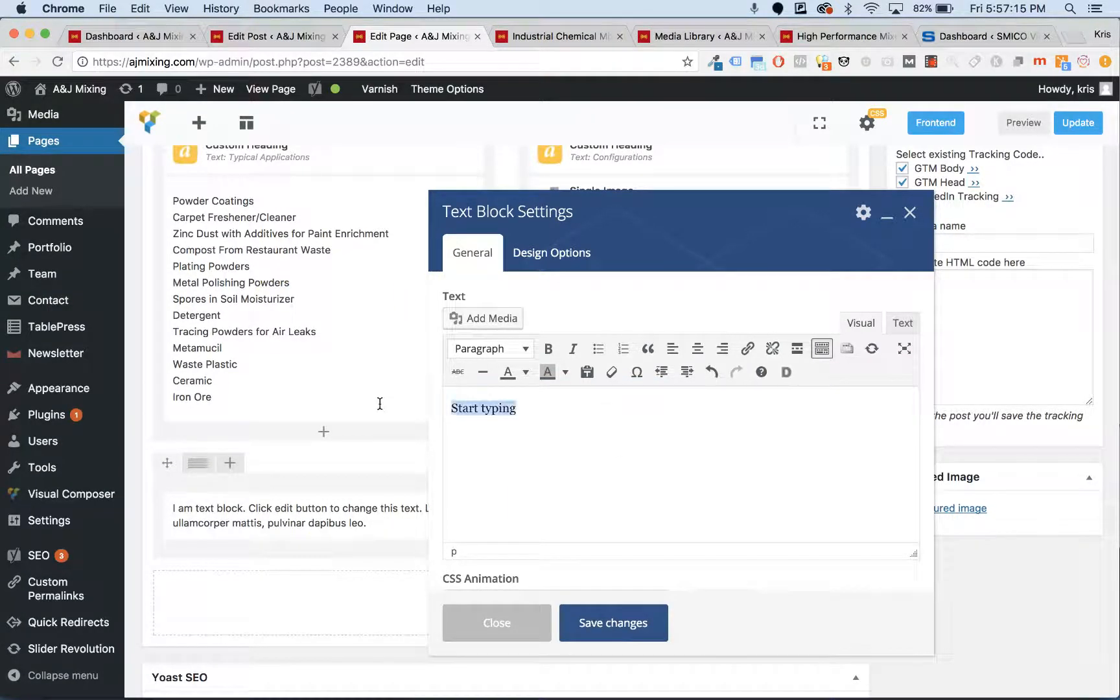
click(699, 349)
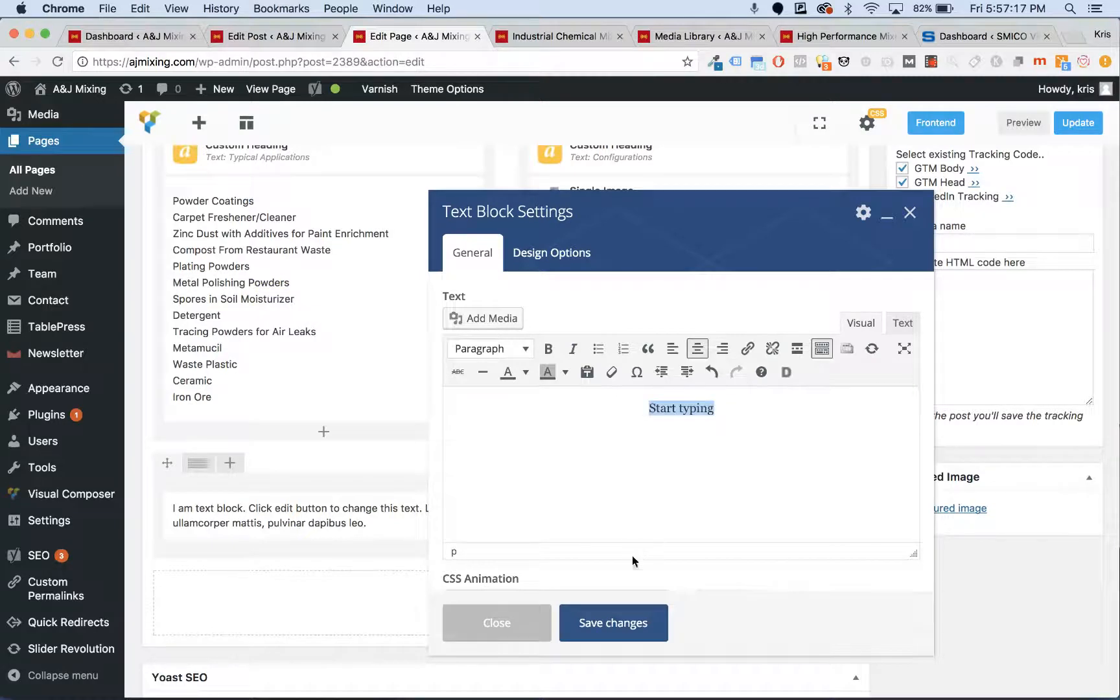
click(609, 621)
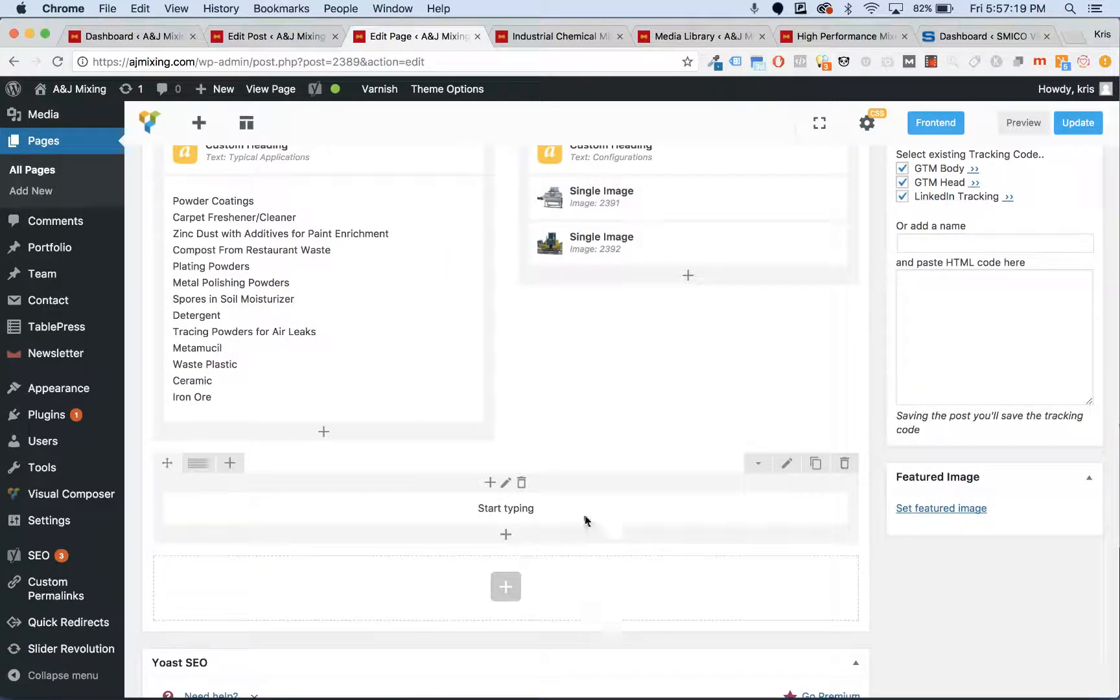
mouse_move(199, 463)
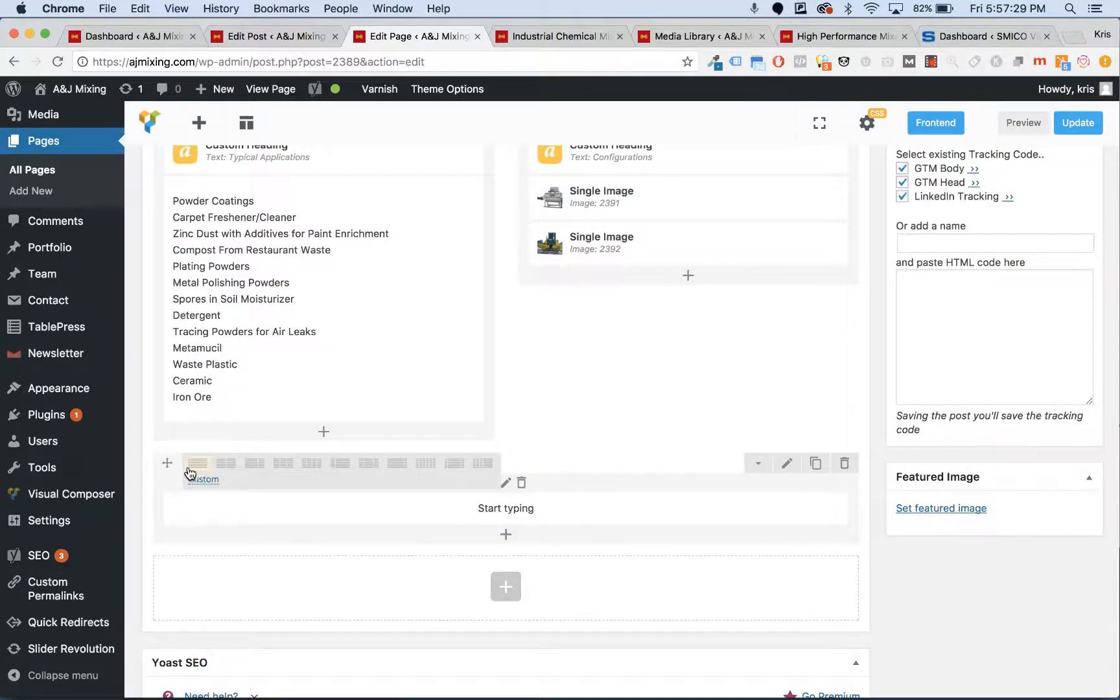
scroll(402, 394, up, 5)
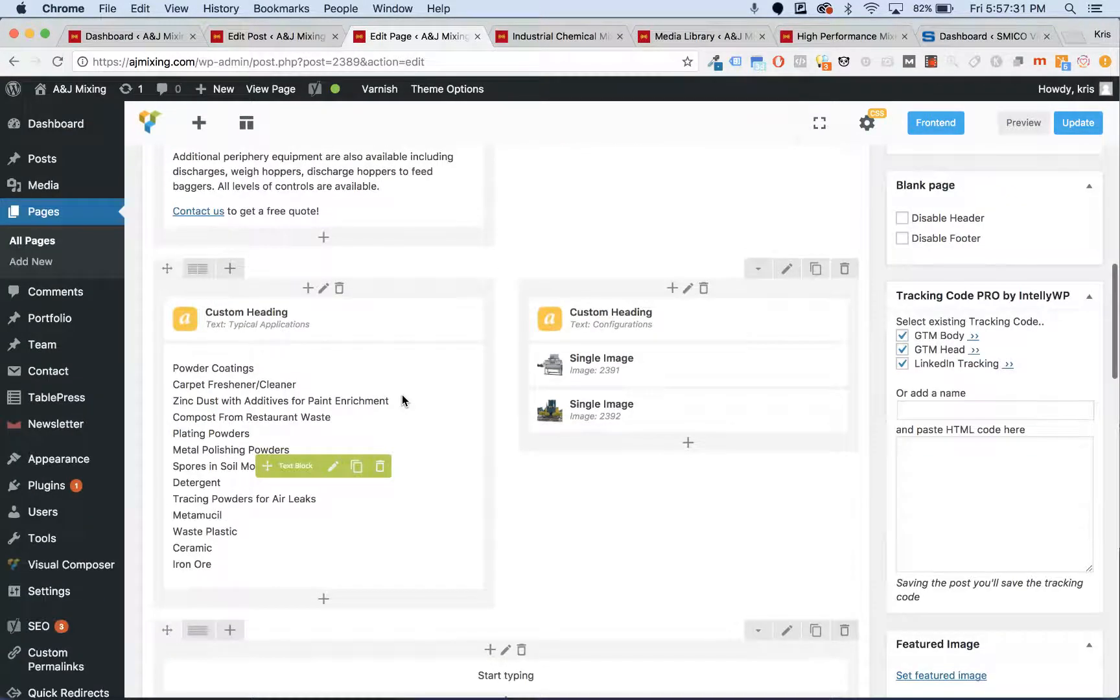
scroll(456, 379, down, 5)
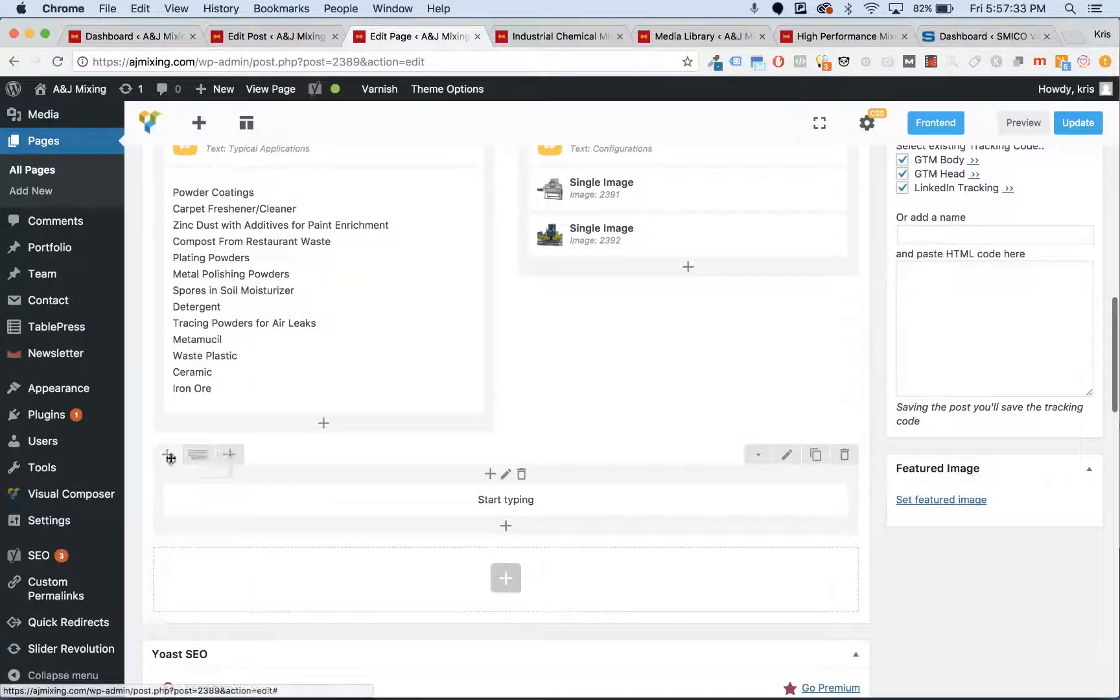
click(228, 455)
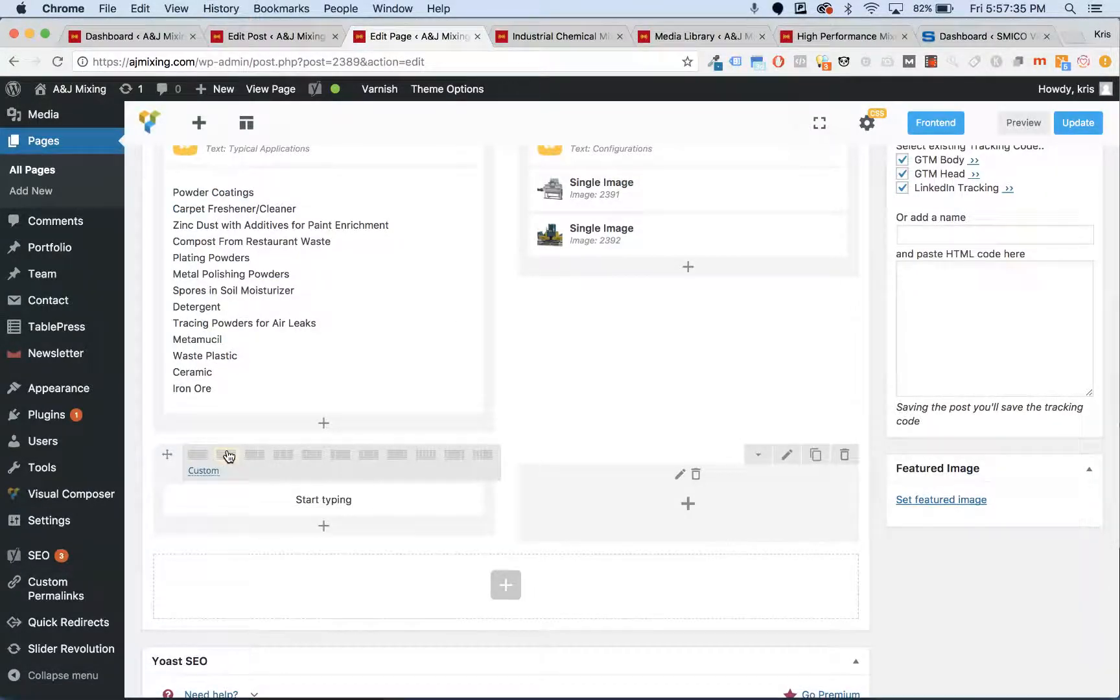
click(282, 456)
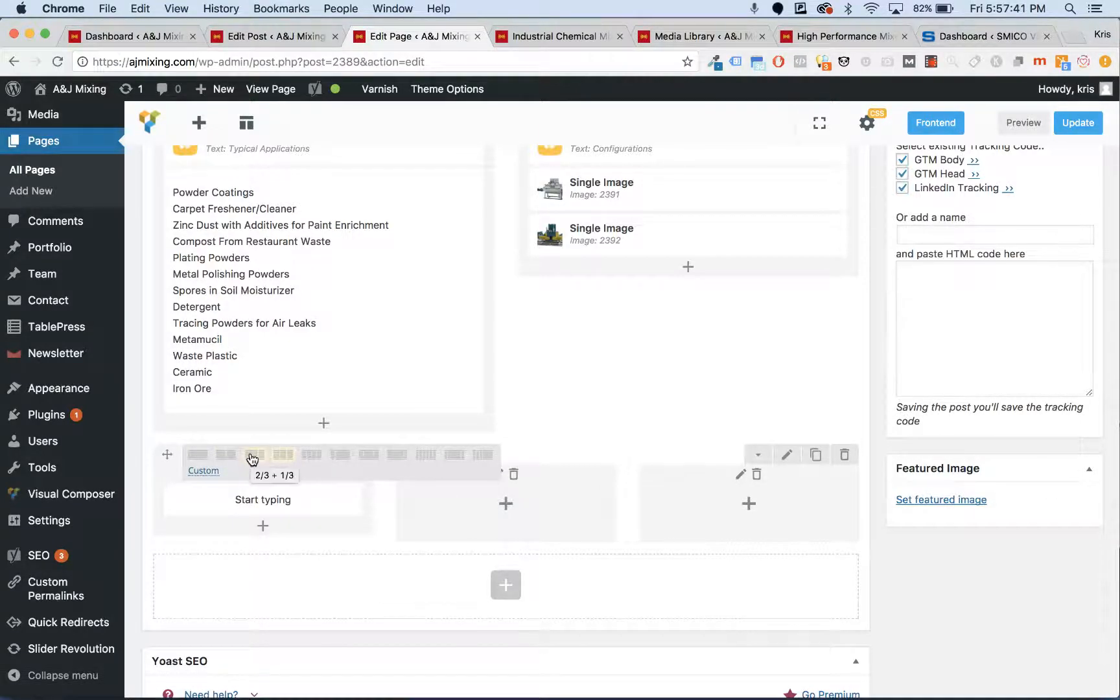
click(253, 455)
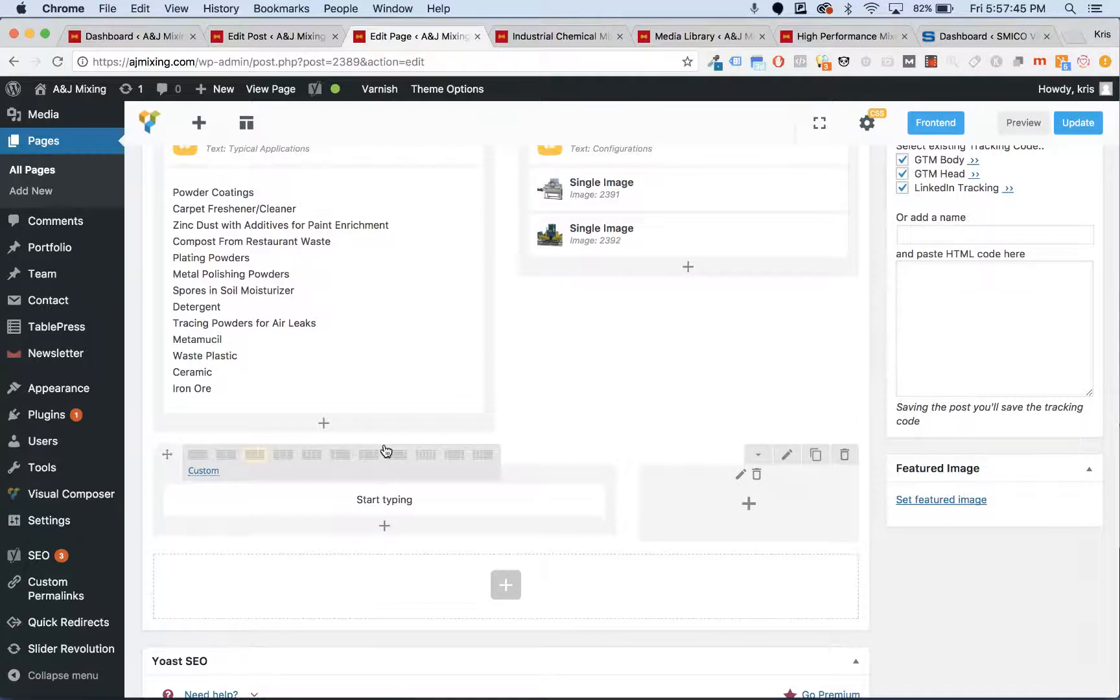
click(368, 461)
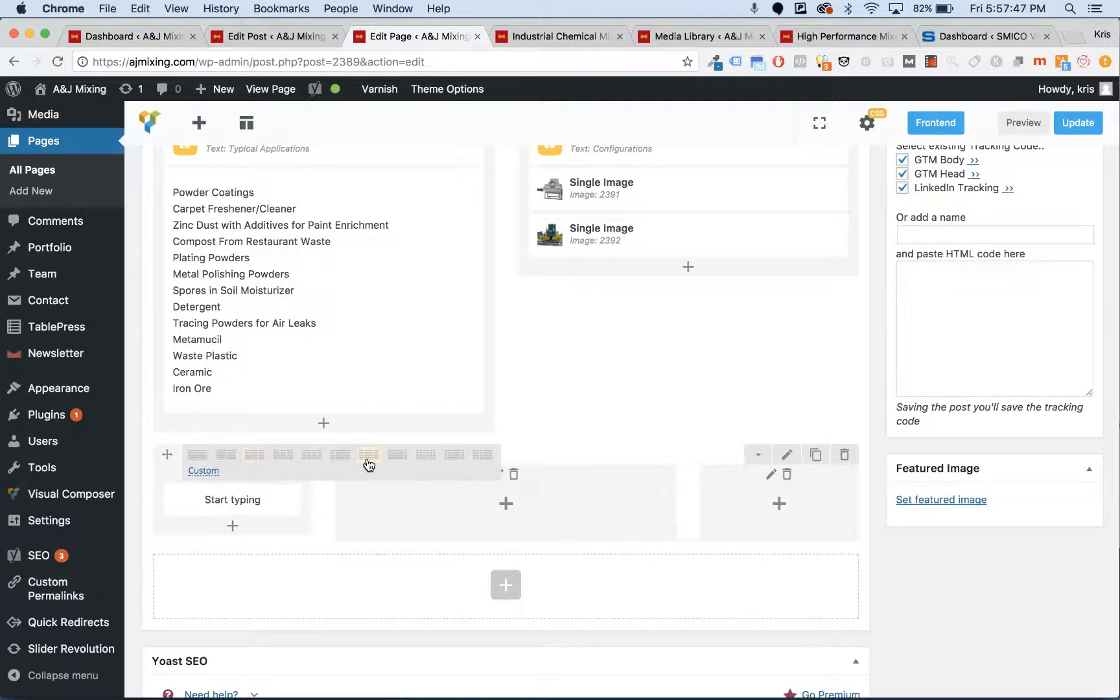
click(337, 459)
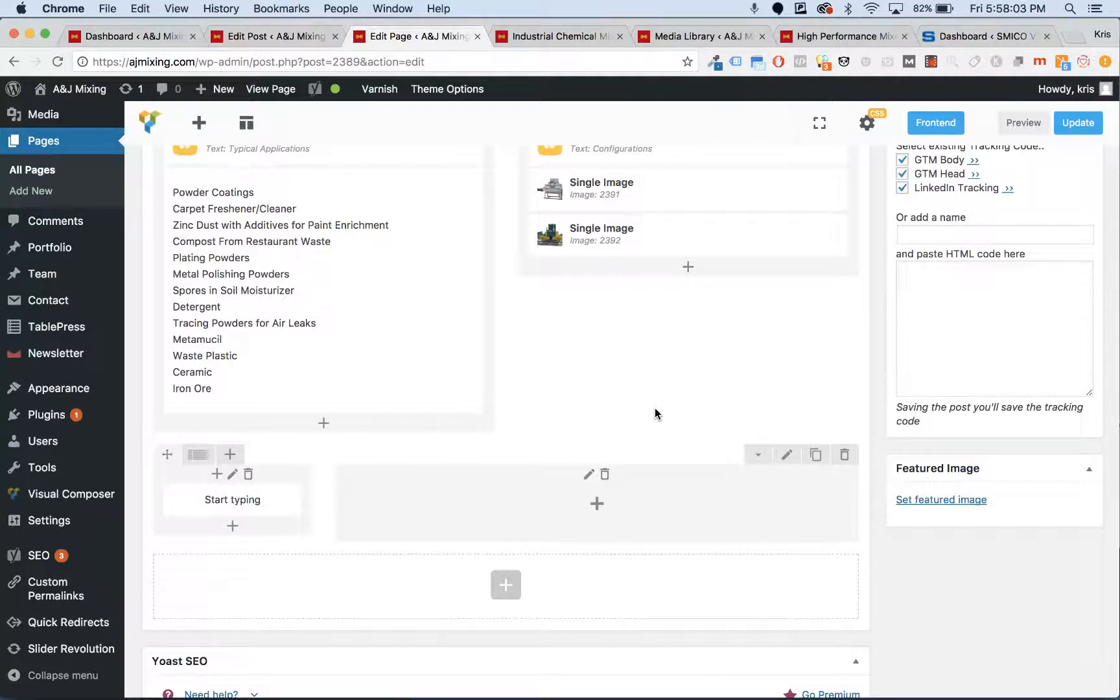
mouse_move(210, 460)
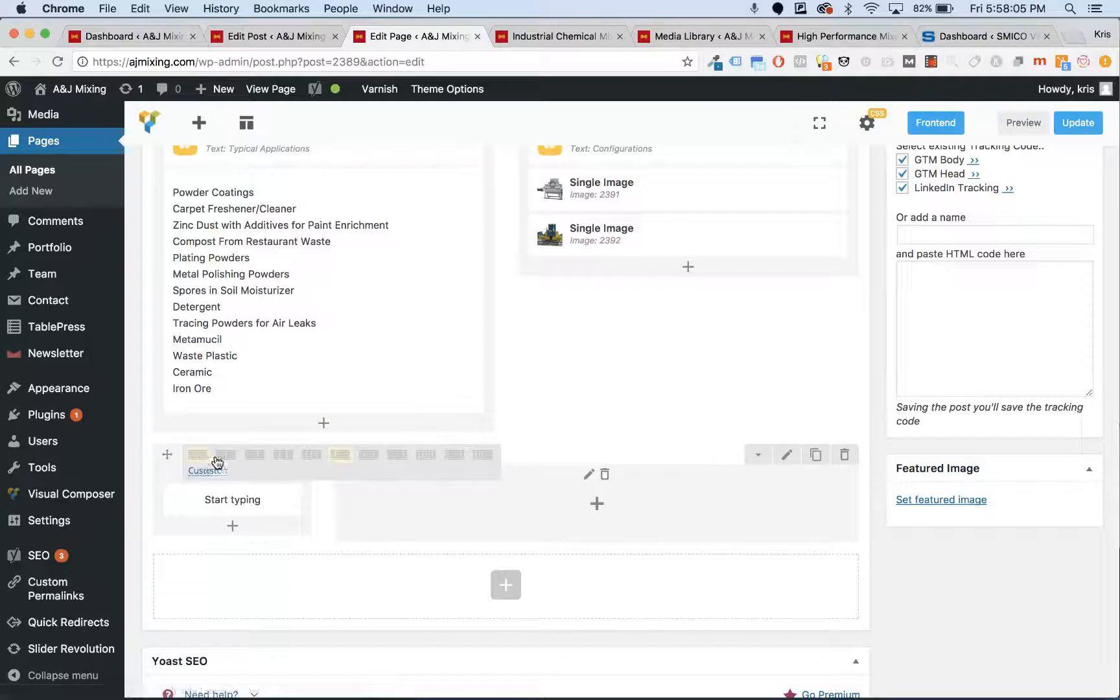
click(205, 457)
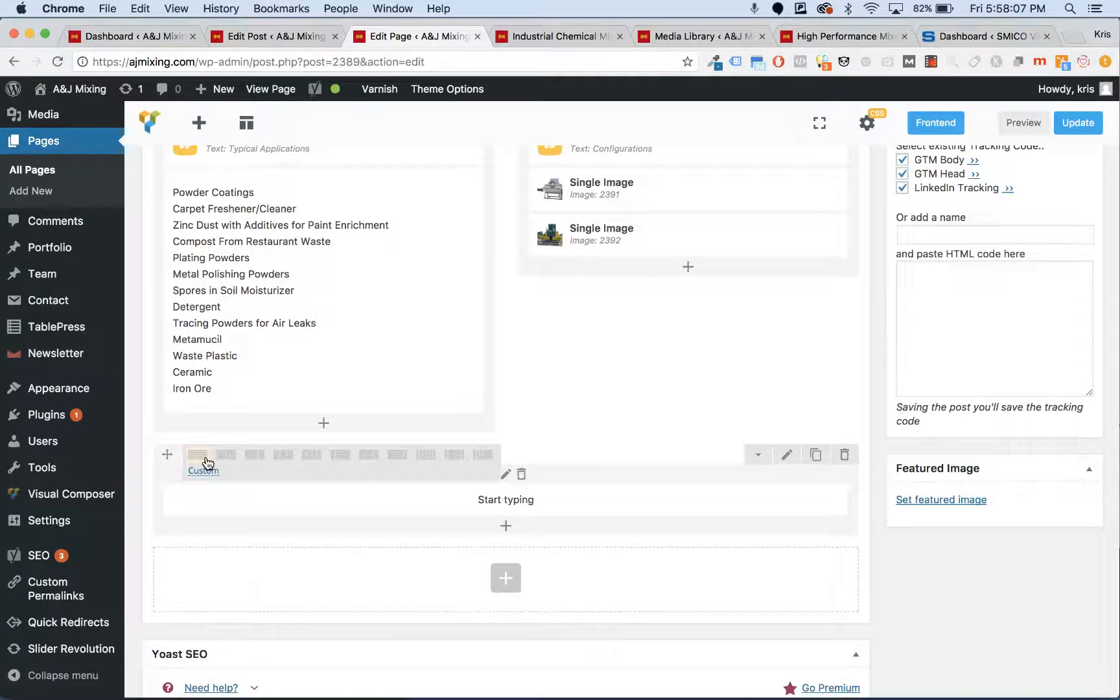
mouse_move(654, 502)
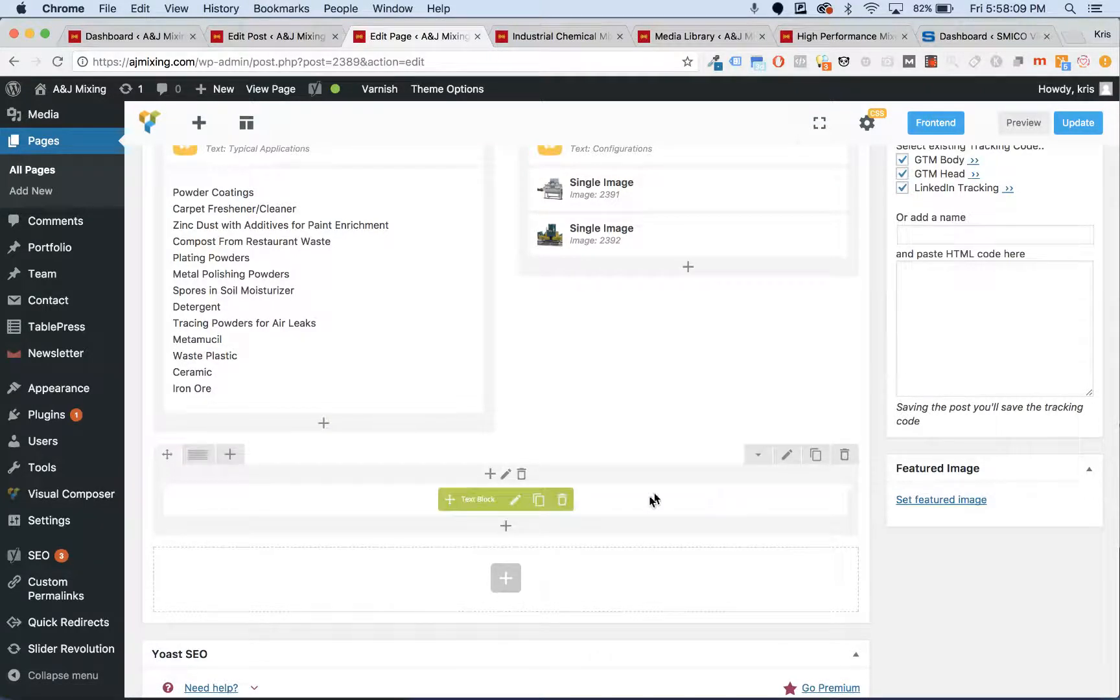
scroll(654, 503, up, 2)
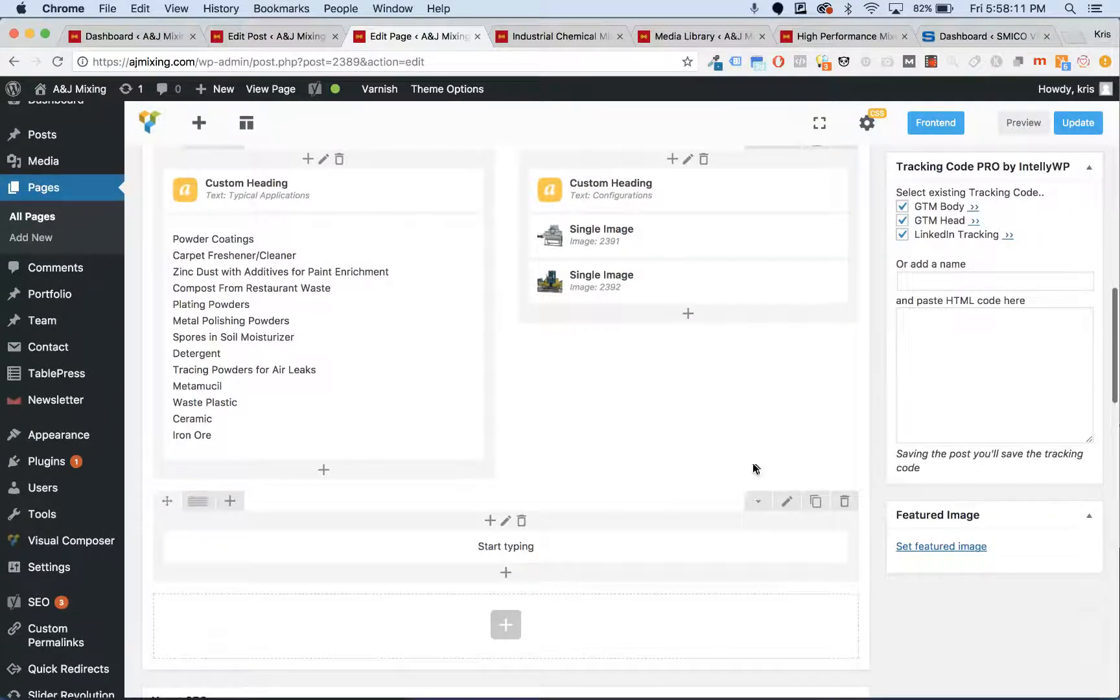
- Preview the page and scroll down to check the centred 'Start typing' line
click(1023, 123)
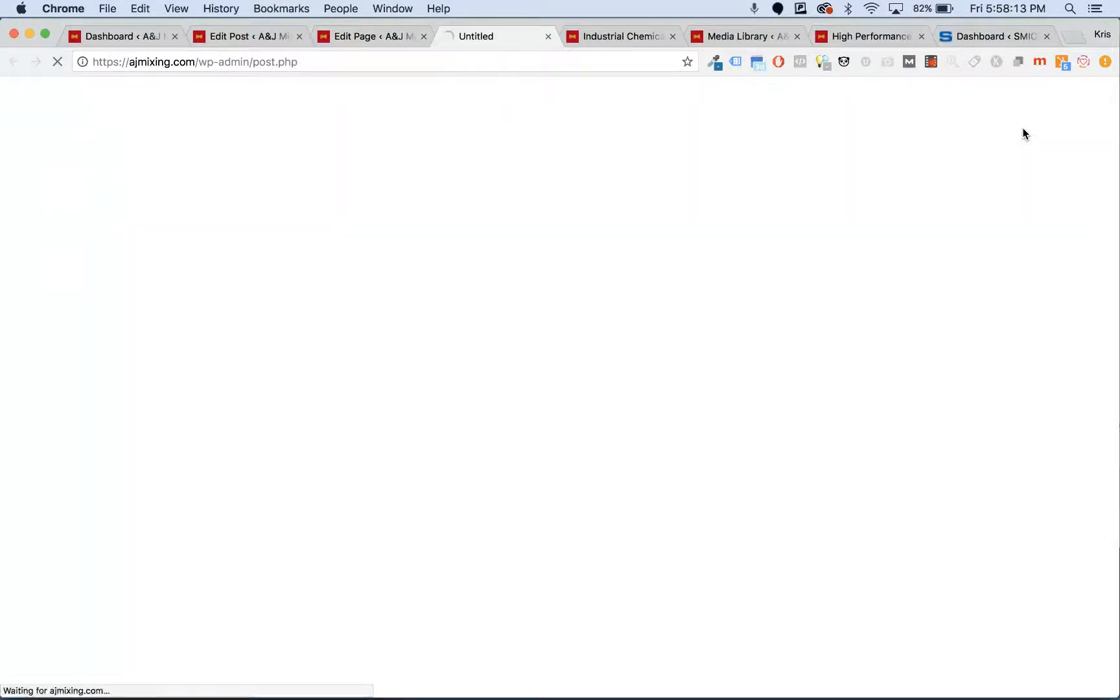
click(335, 36)
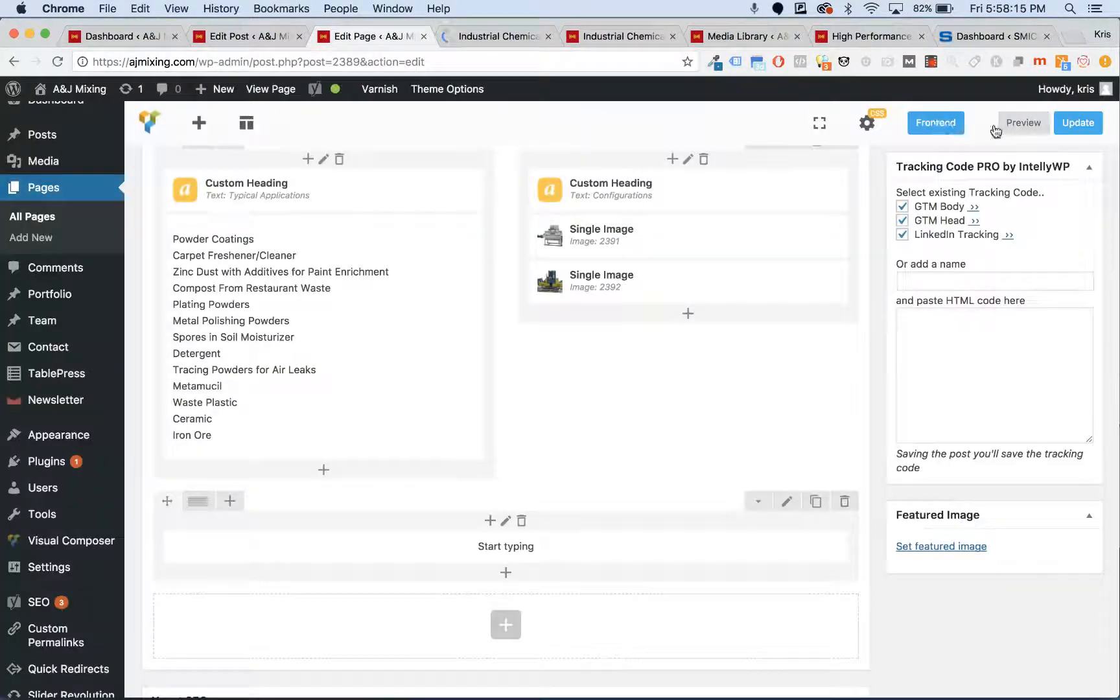
click(491, 37)
scroll(357, 382, down, 10)
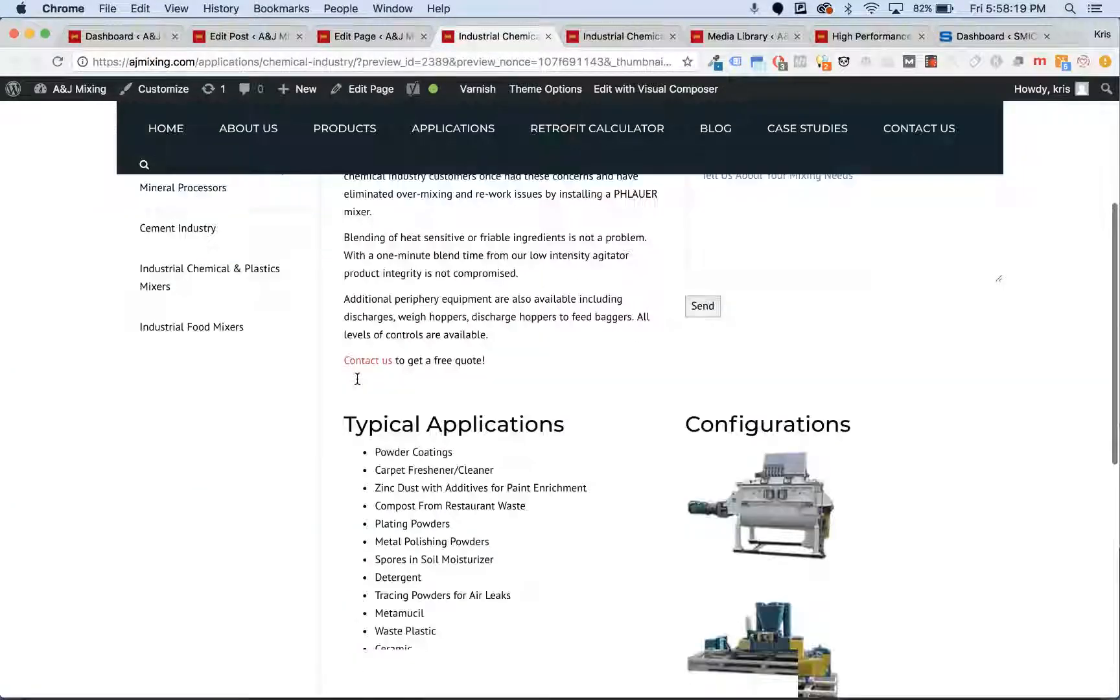
scroll(357, 383, down, 1)
mouse_move(724, 477)
mouse_down()
mouse_move(634, 474)
mouse_move(736, 477)
mouse_up()
click(656, 472)
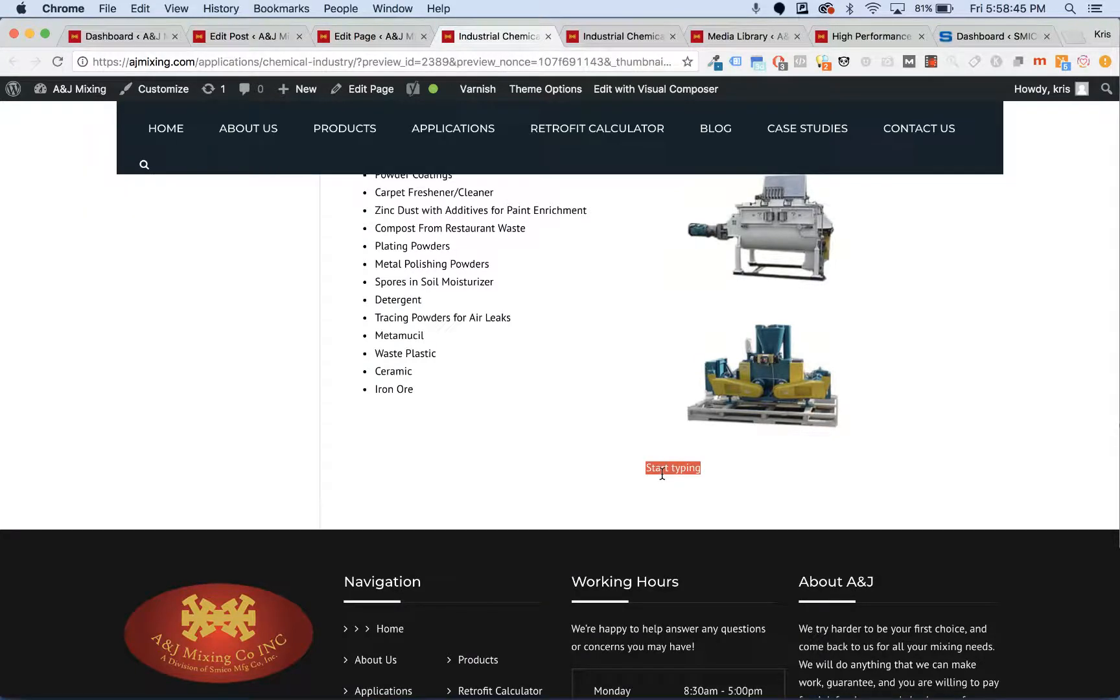
- Return to the page editor and reload it, confirming the reload
click(355, 36)
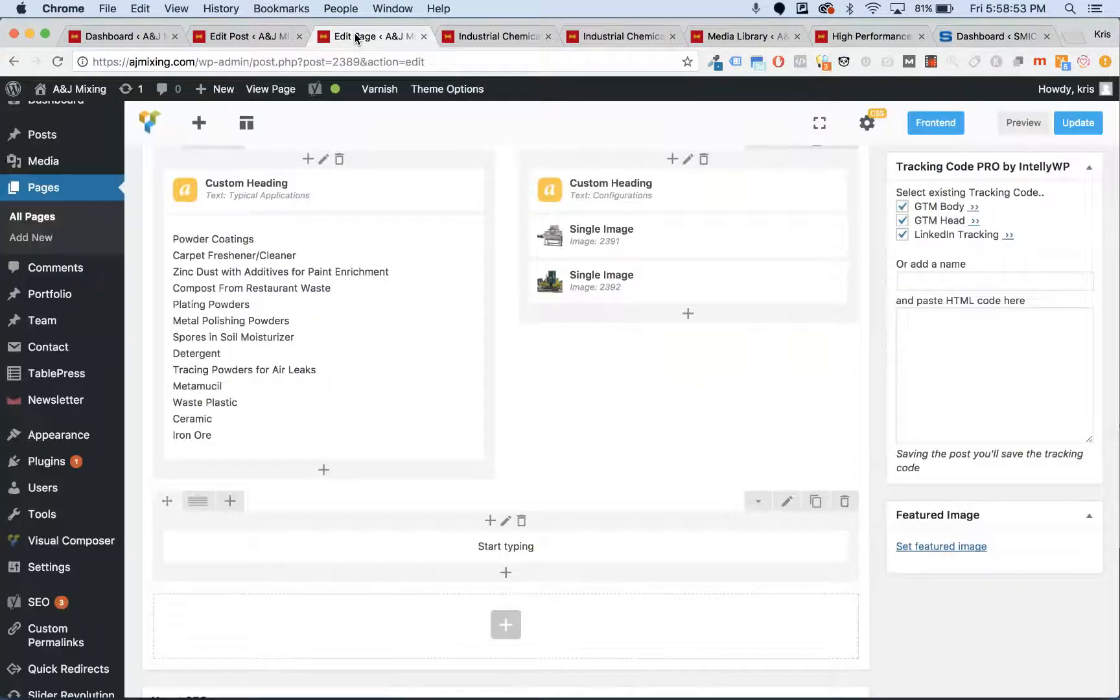
key(super+r)
key(Return)
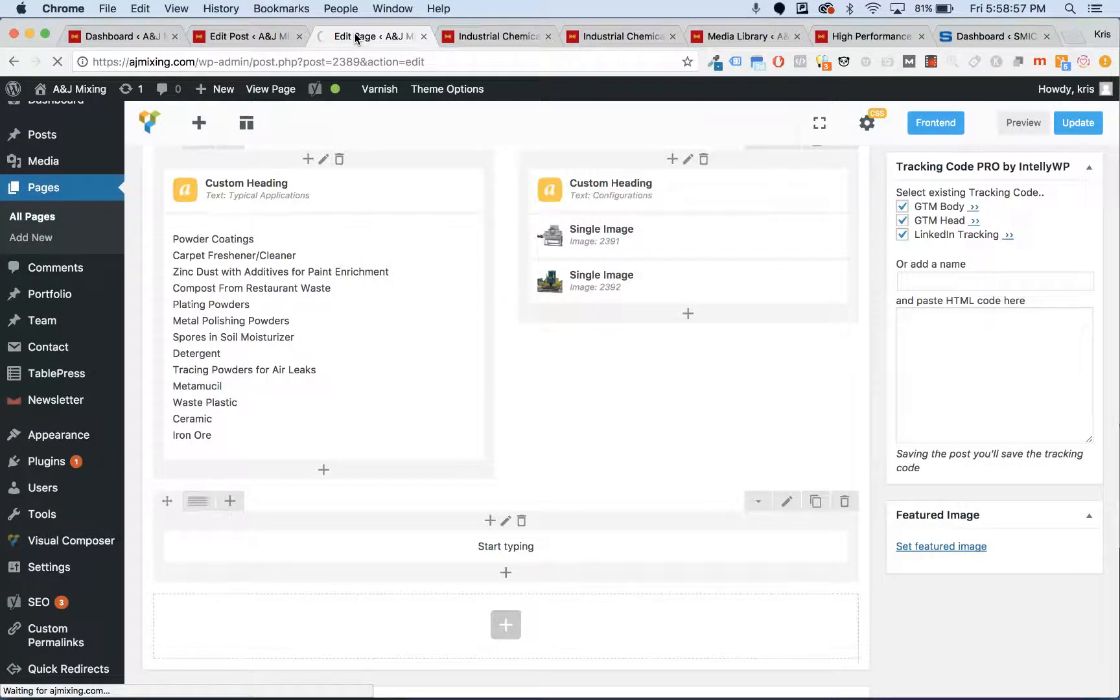